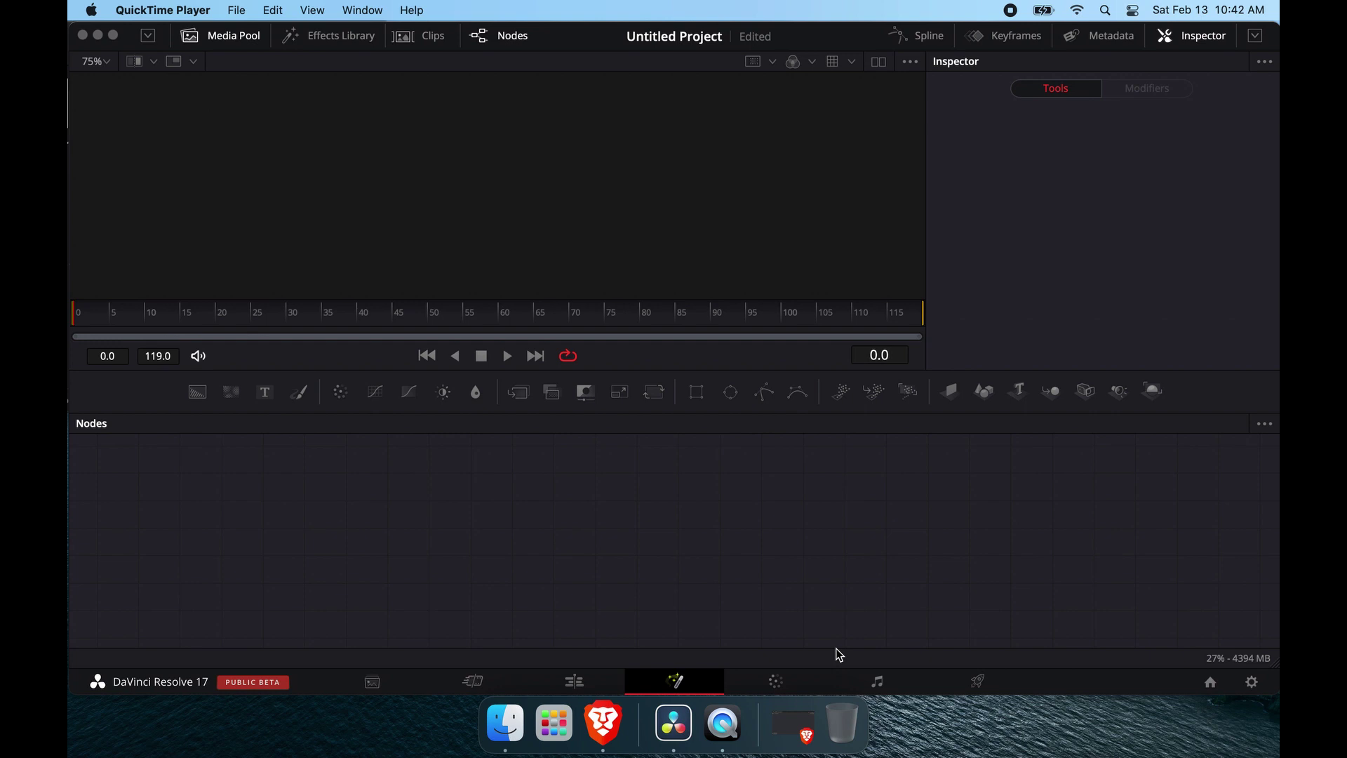
# - Add a Merge 3D node to the empty node graph and shift it slightly toward the middle
pyautogui.click(562, 541)
pyautogui.hotkey('shift', 'space')
pyautogui.write('merge')
pyautogui.press('Down')
pyautogui.press('Return')
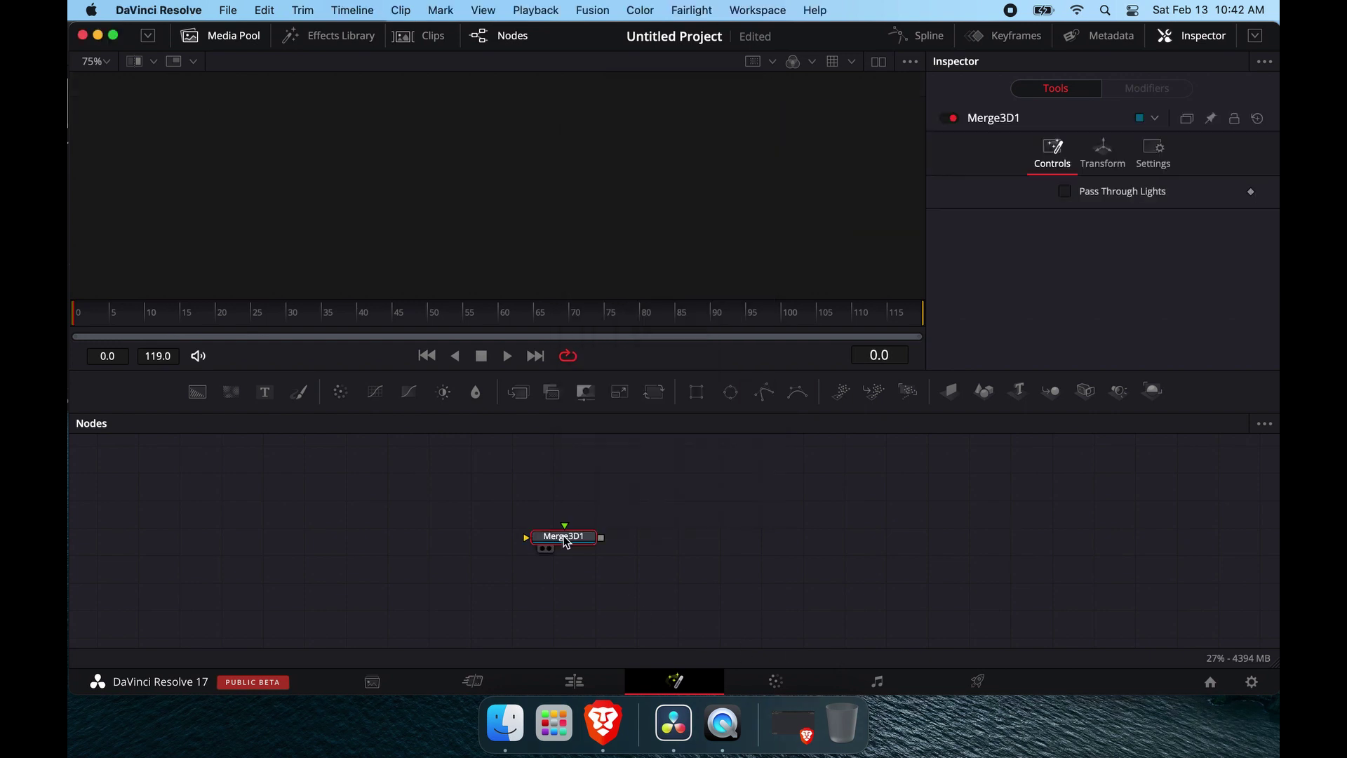
pyautogui.moveTo(562, 539); pyautogui.dragTo(631, 543)
# - Add a Renderer 3D node fed by the Merge 3D output and space it out from the merge
pyautogui.hotkey('shift', 'space')
pyautogui.write('render')
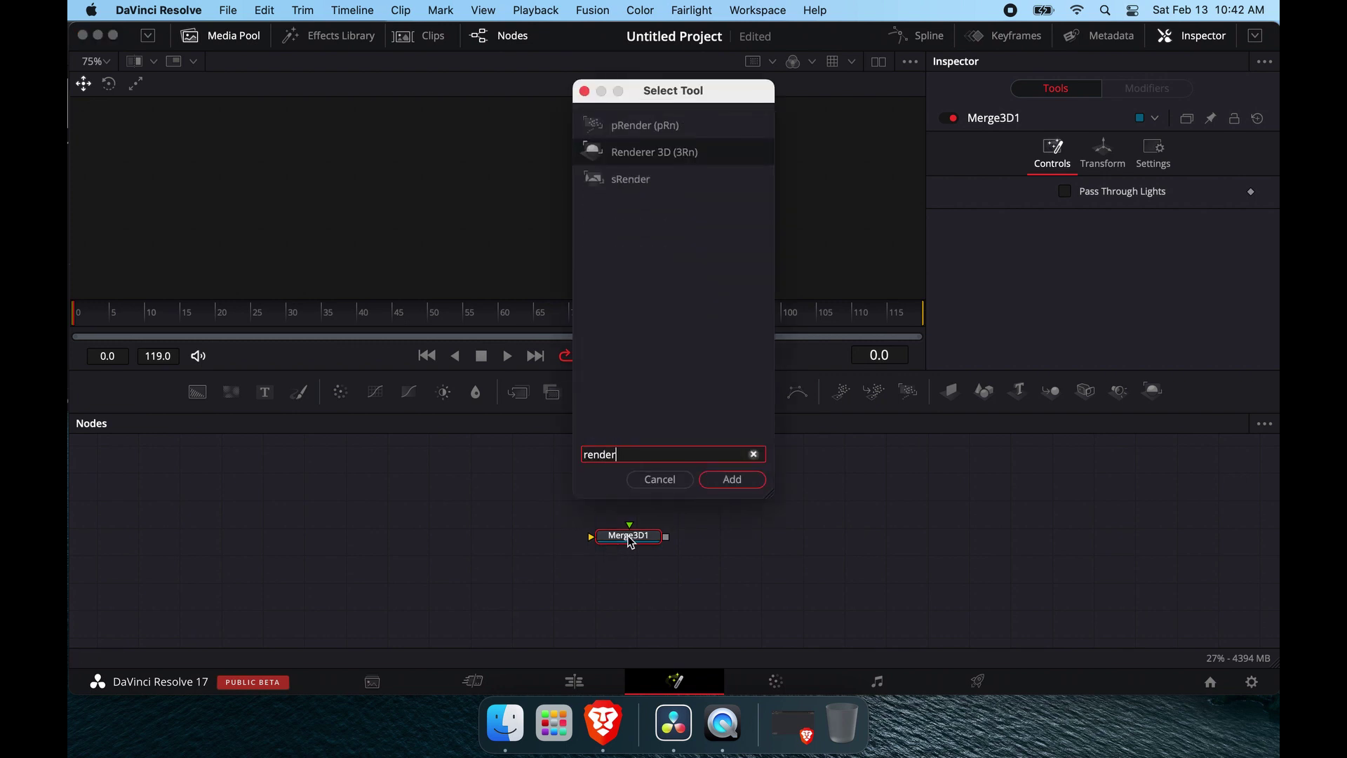
pyautogui.press('Return')
pyautogui.moveTo(722, 551); pyautogui.dragTo(776, 544)
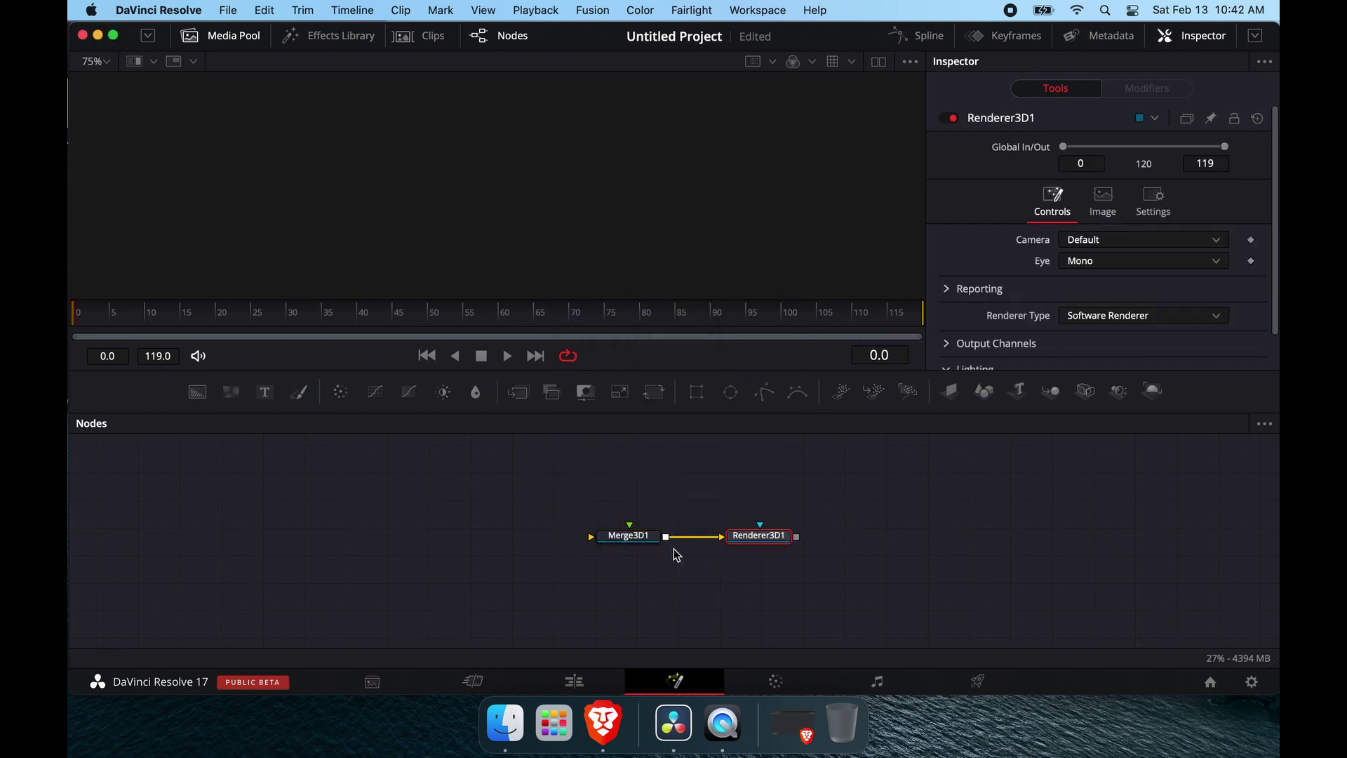
# - Add a Camera 3D node connected to the merge and place it above the merge
pyautogui.click(651, 546)
pyautogui.hotkey('shift', 'space')
pyautogui.write('came')
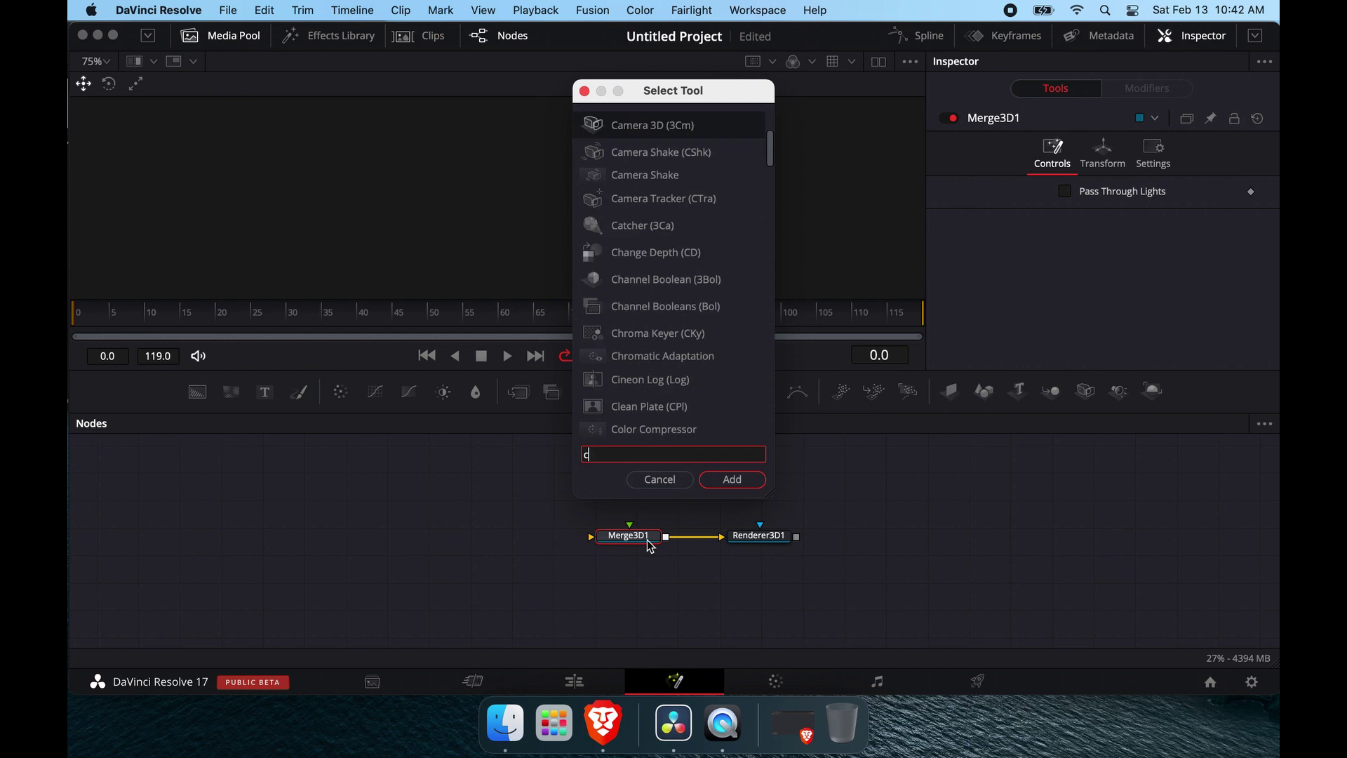
pyautogui.press('Return')
pyautogui.moveTo(547, 581); pyautogui.dragTo(618, 452)
# - Add a Point Light node connected to the merge and place it between the camera and the renderer
pyautogui.click(621, 542)
pyautogui.hotkey('shift', 'space')
pyautogui.write('point')
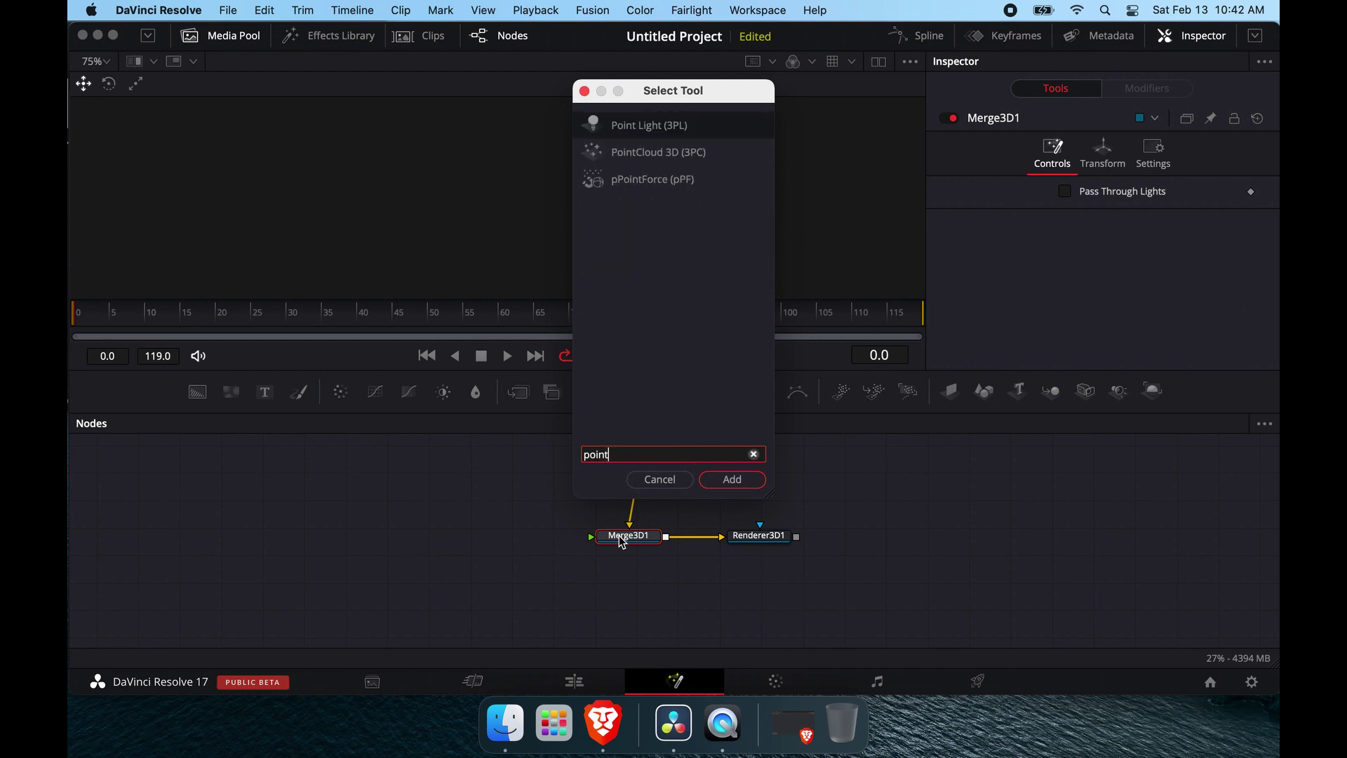
pyautogui.press('Return')
pyautogui.moveTo(625, 550); pyautogui.dragTo(704, 500)
# - Add an Image Plane 3D node before the merge and connect its output to the merge
pyautogui.click(522, 537)
pyautogui.hotkey('shift', 'space')
pyautogui.write('image')
pyautogui.press('Return')
pyautogui.moveTo(560, 539); pyautogui.dragTo(617, 541)
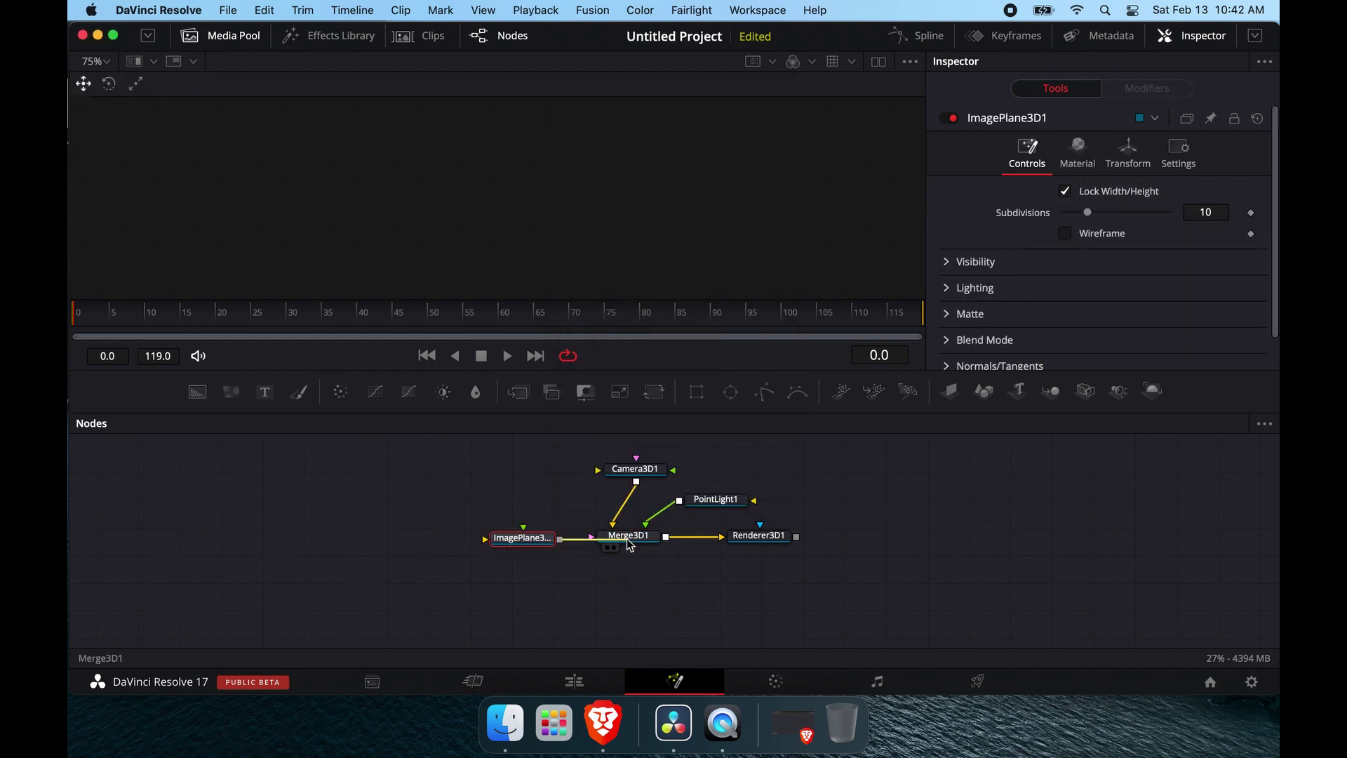
# - Add a CookTorrance material node ahead of the image plane, leaving a gap between the two
pyautogui.click(421, 536)
pyautogui.hotkey('shift', 'space')
pyautogui.write('co')
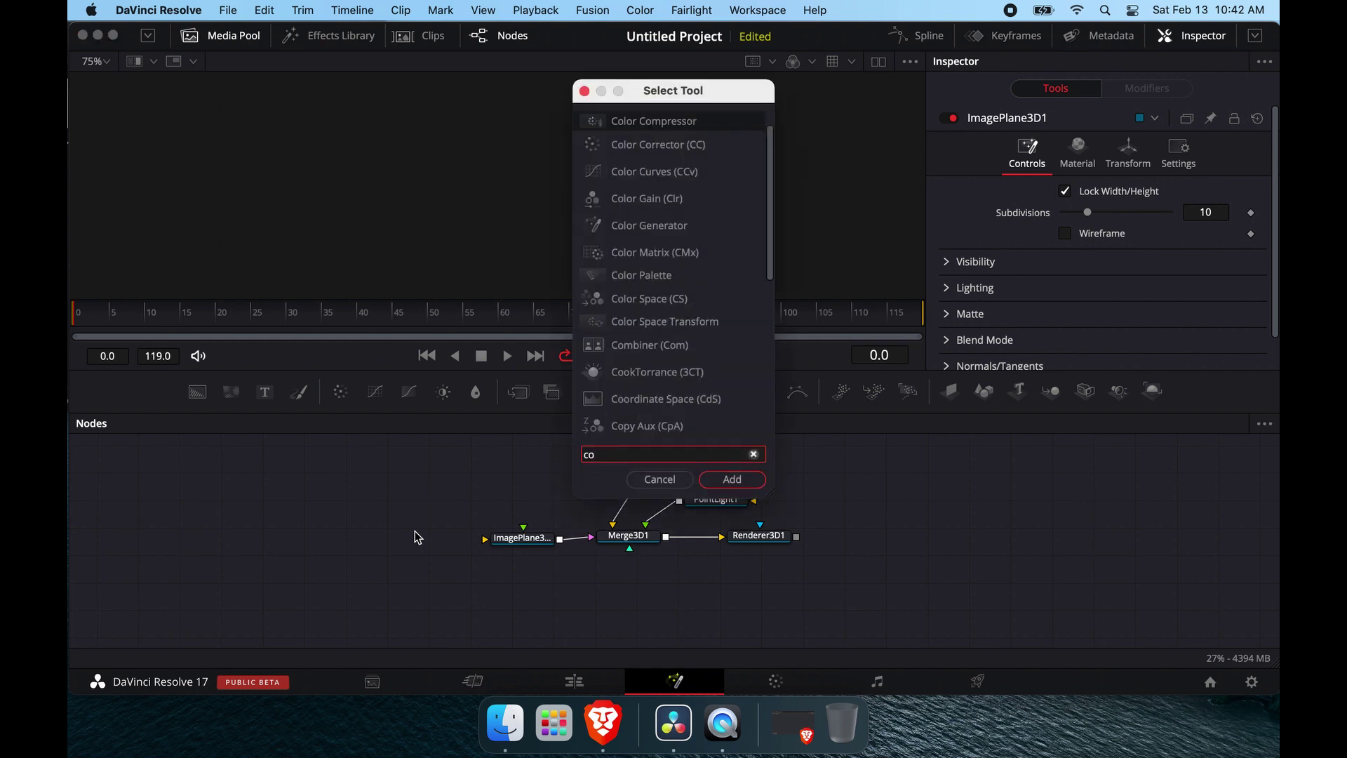
pyautogui.write('ok')
pyautogui.press('Return')
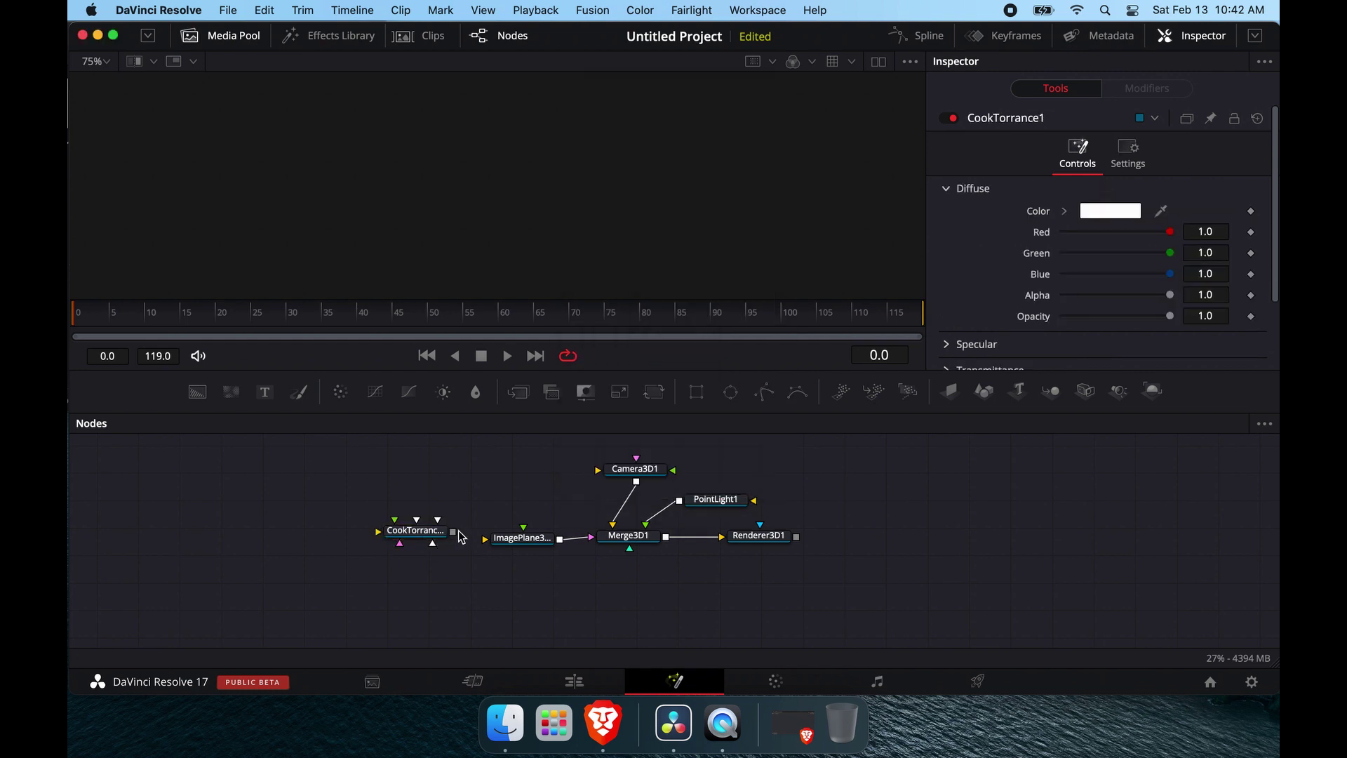
pyautogui.moveTo(415, 538); pyautogui.dragTo(353, 537)
# - Insert a Reflect node after the CookTorrance node, connect it to the image plane's material input, and align the nodes
pyautogui.hotkey('shift', 'space')
pyautogui.write('reflect')
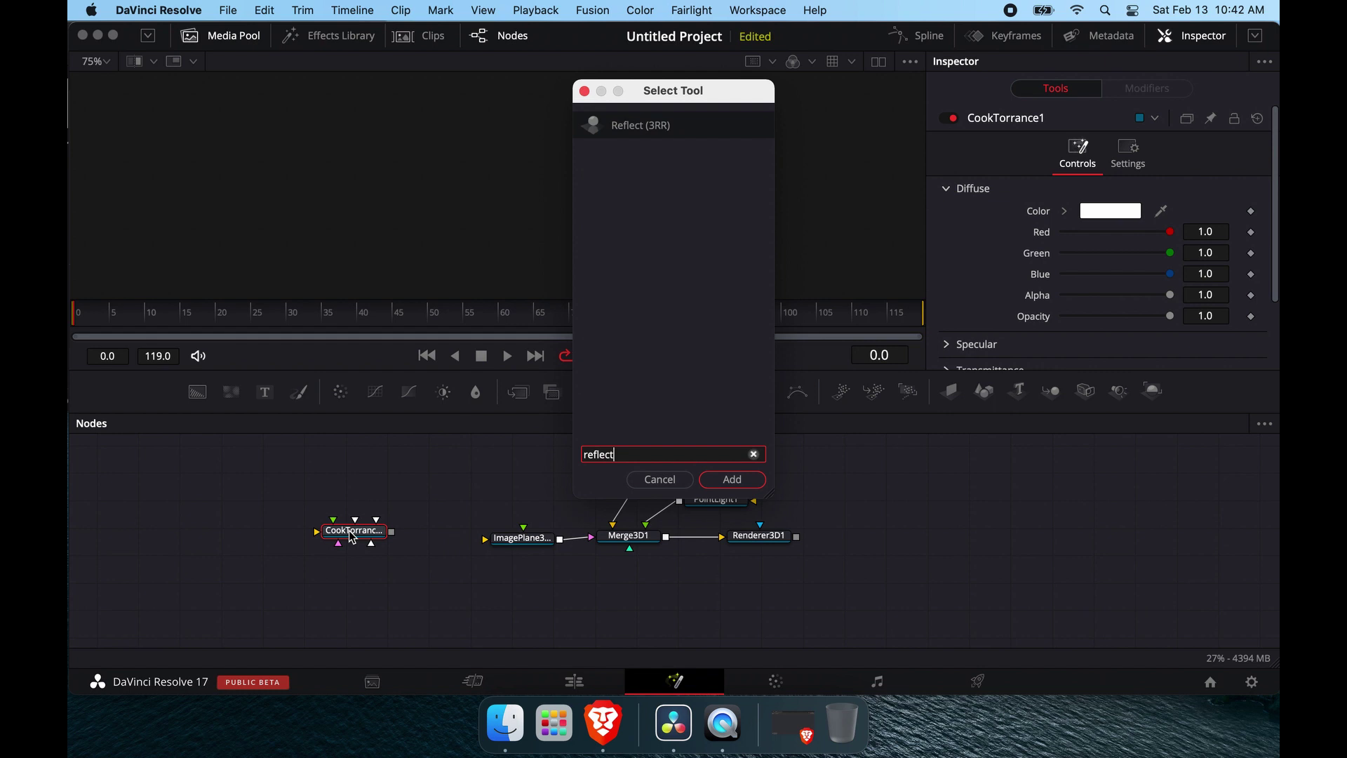
pyautogui.press('Return')
pyautogui.moveTo(319, 514); pyautogui.dragTo(406, 539)
pyautogui.click(405, 539)
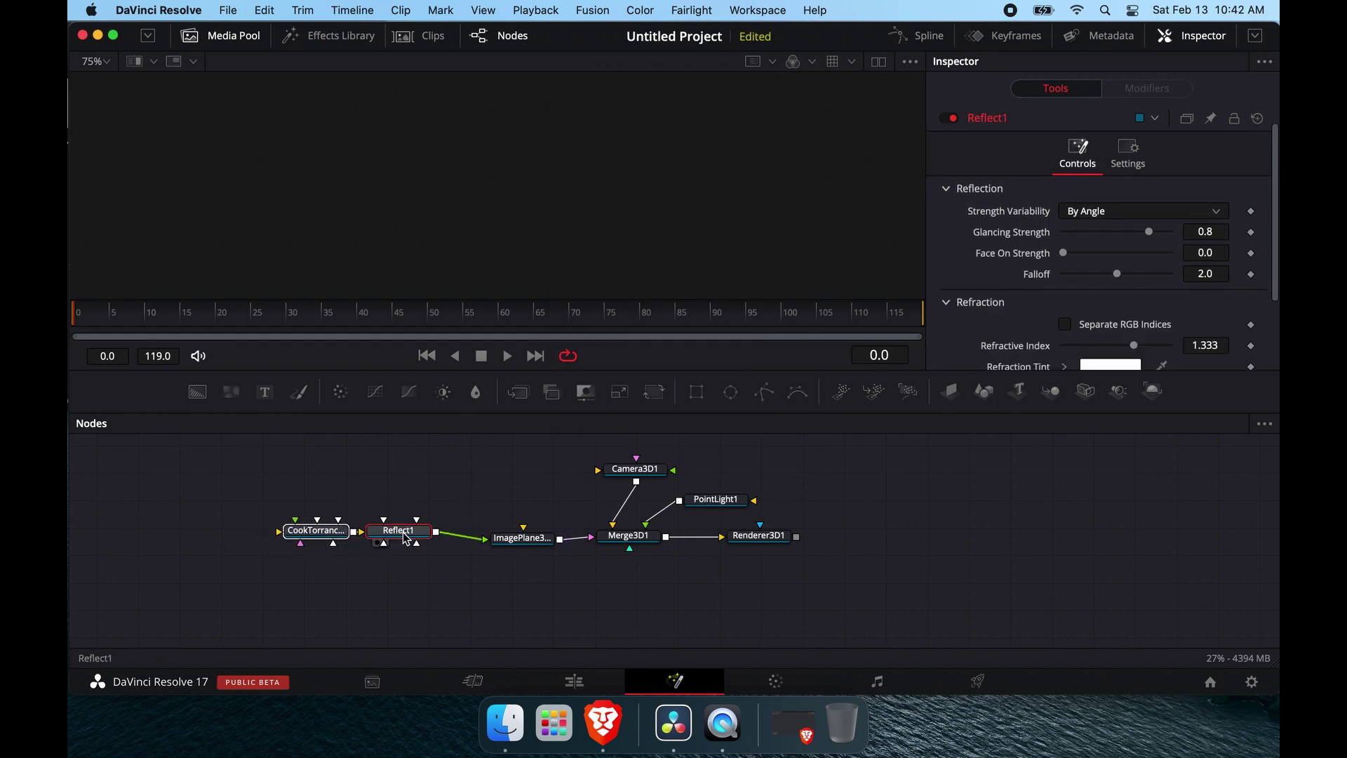
pyautogui.moveTo(525, 539); pyautogui.dragTo(510, 534)
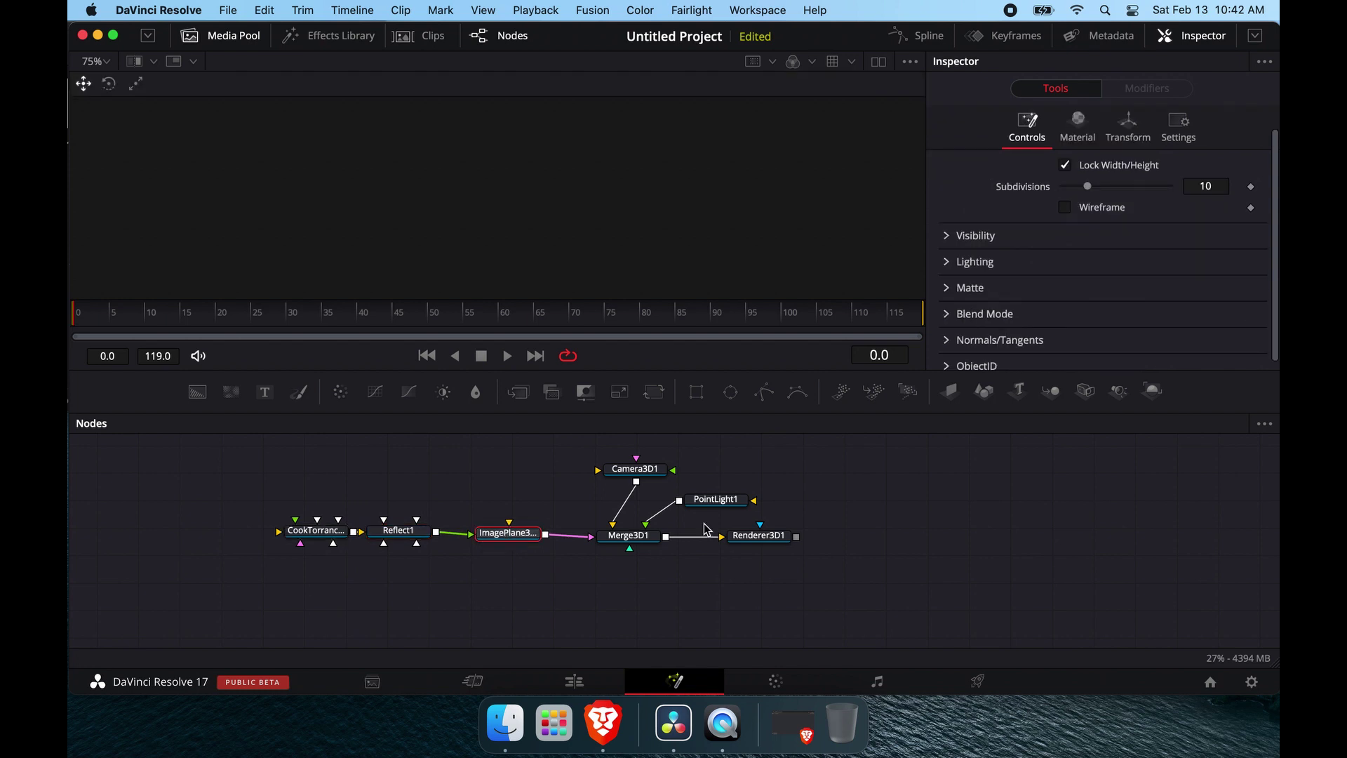
# - Move the renderer node farther from the merge and show its output in one of two side-by-side viewers
pyautogui.moveTo(760, 535); pyautogui.dragTo(841, 536)
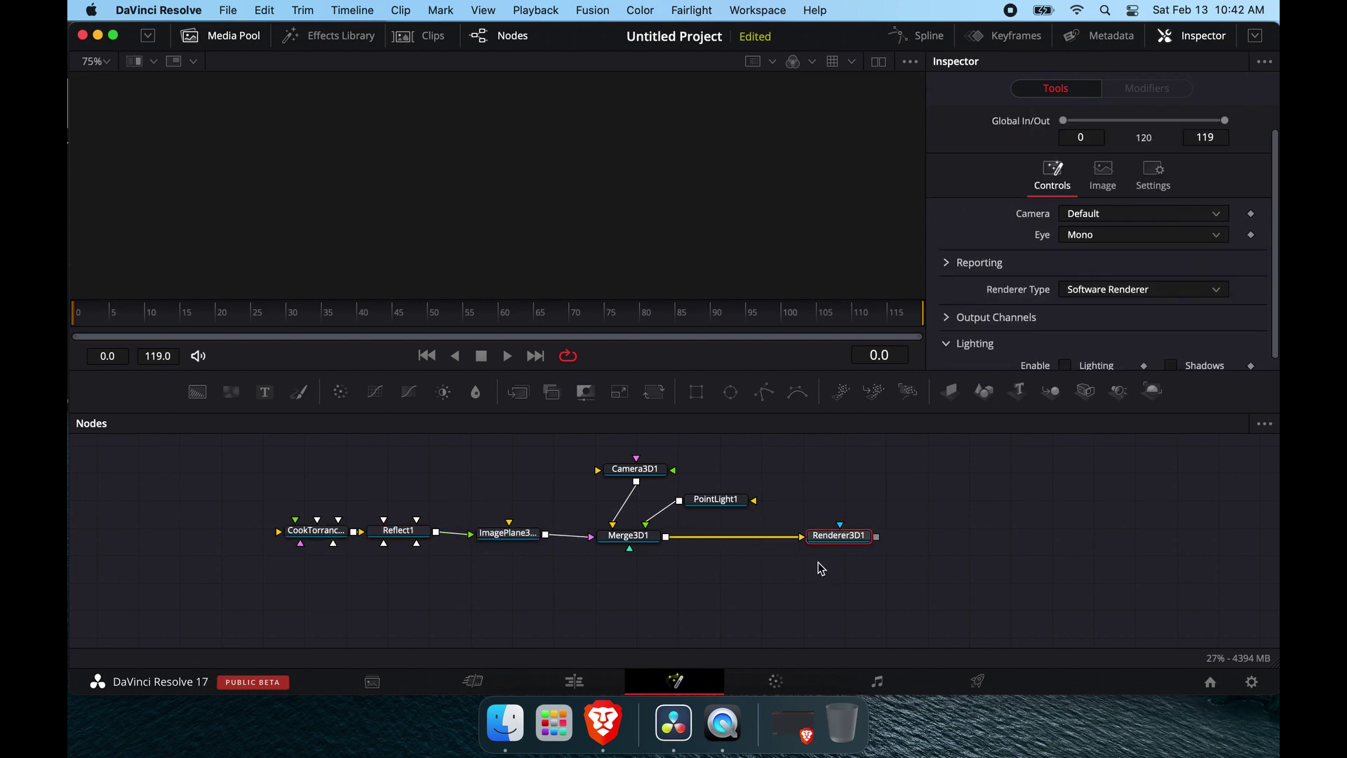
pyautogui.click(880, 63)
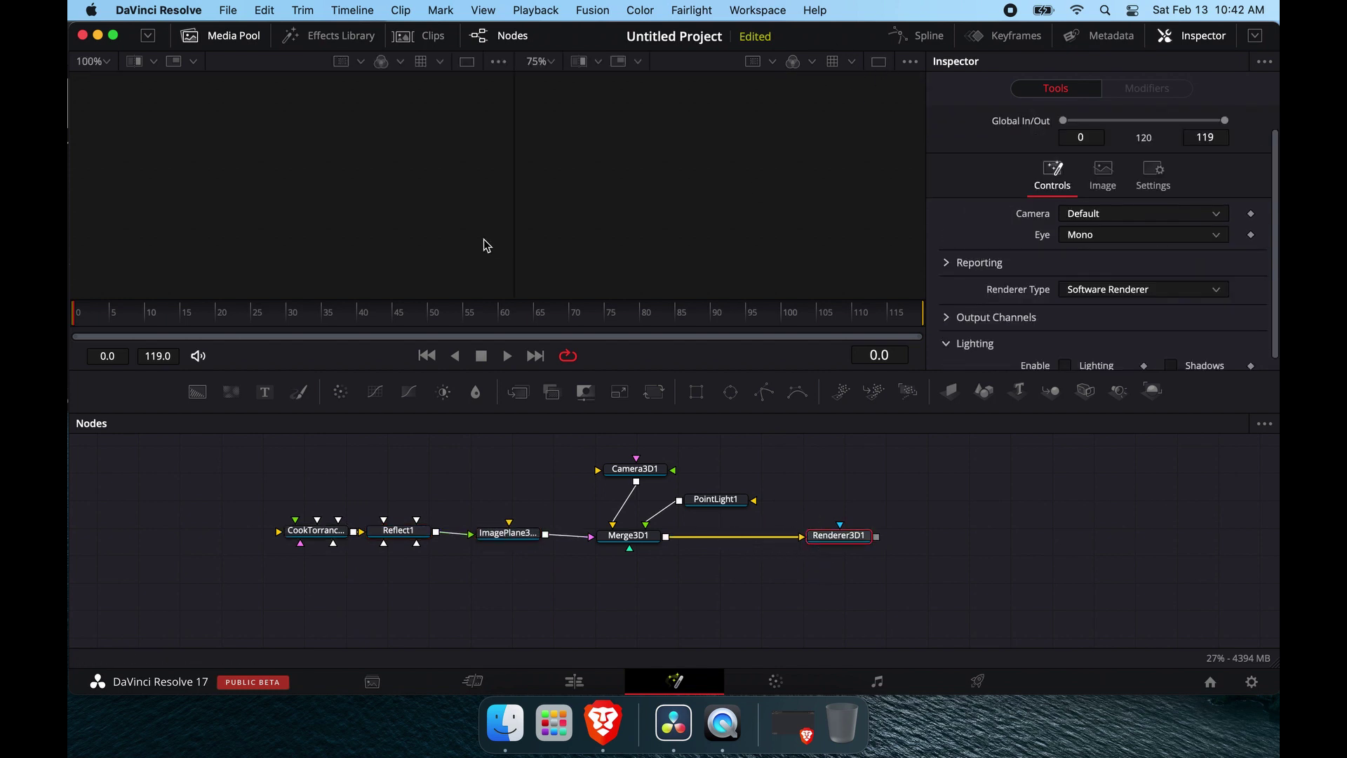
pyautogui.click(826, 548)
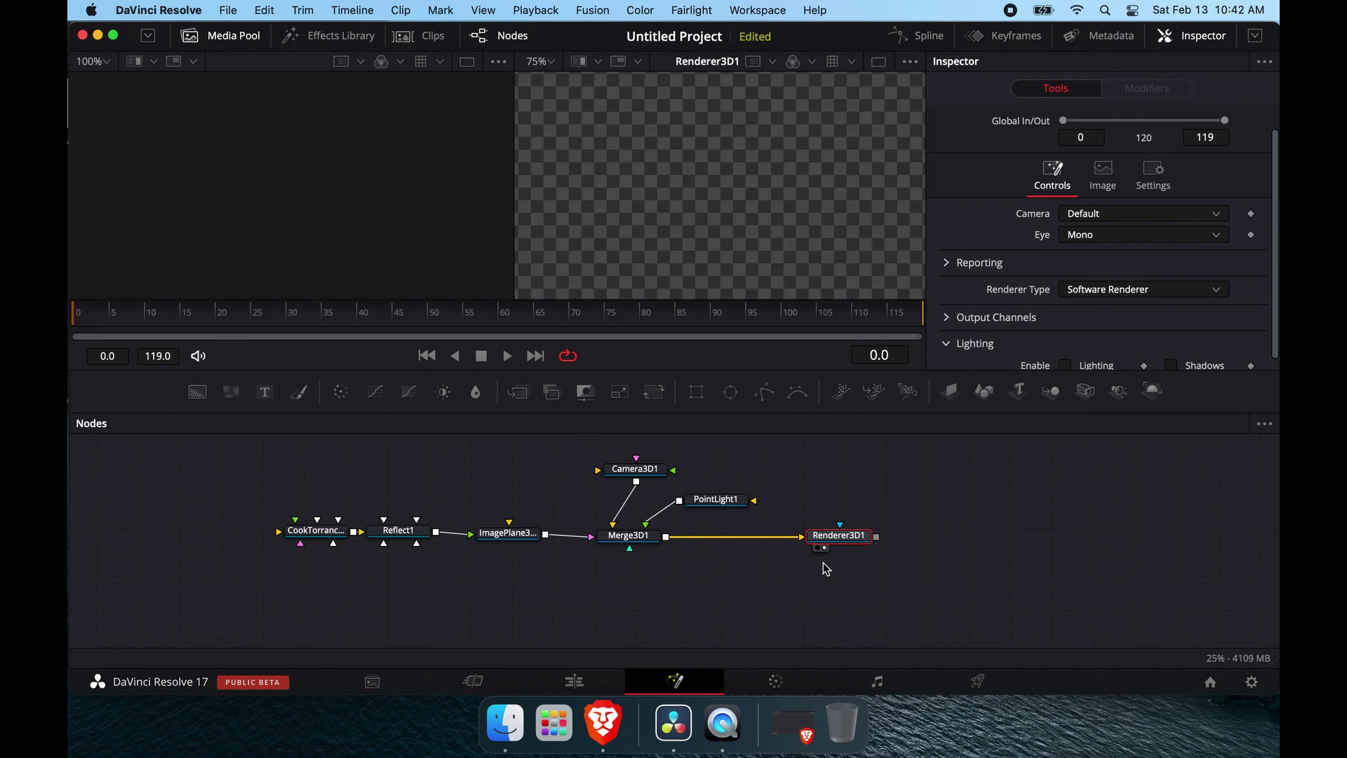
# - Move the DaVinci Resolve window aside and bring the Ground029_4K-JPG folder into full view to inspect its texture maps
pyautogui.moveTo(818, 51); pyautogui.dragTo(1027, 6)
pyautogui.moveTo(551, 536); pyautogui.dragTo(516, 541)
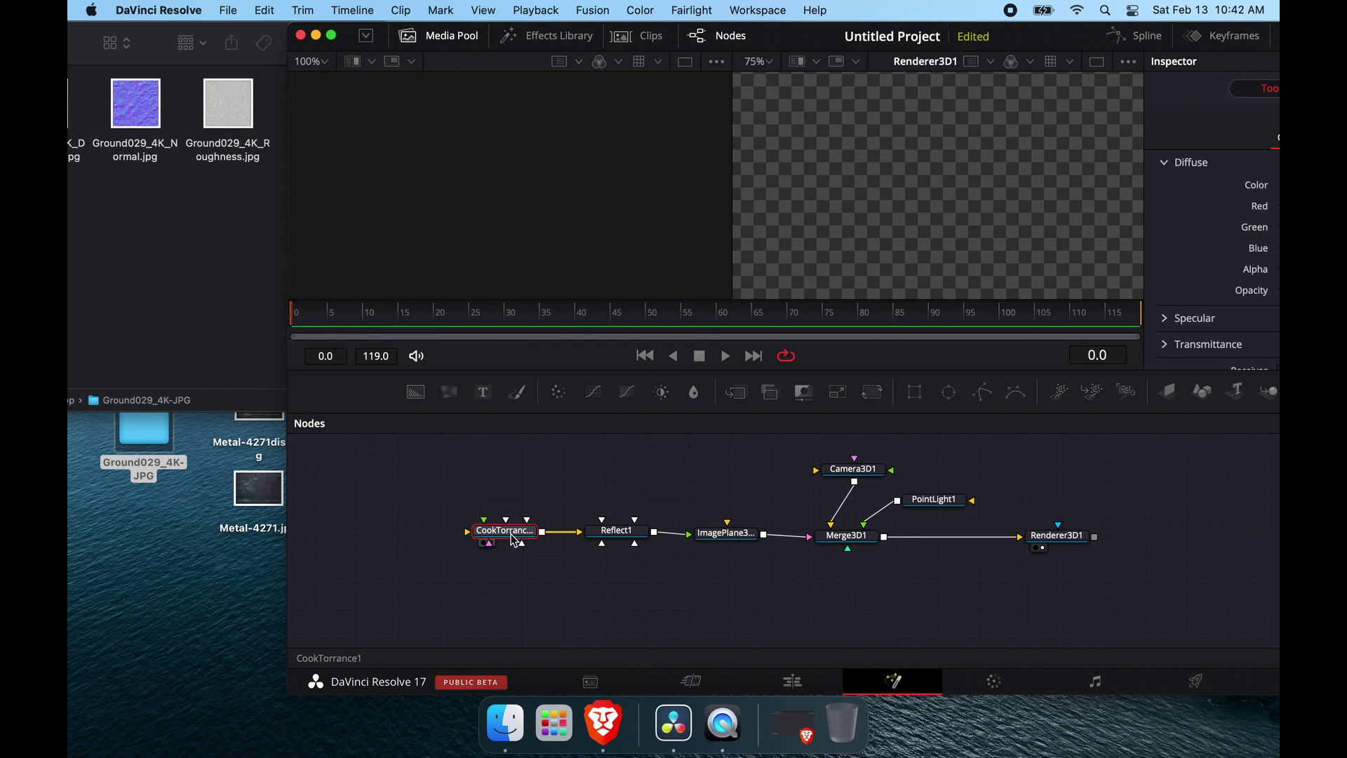
pyautogui.moveTo(85, 40); pyautogui.dragTo(537, 42)
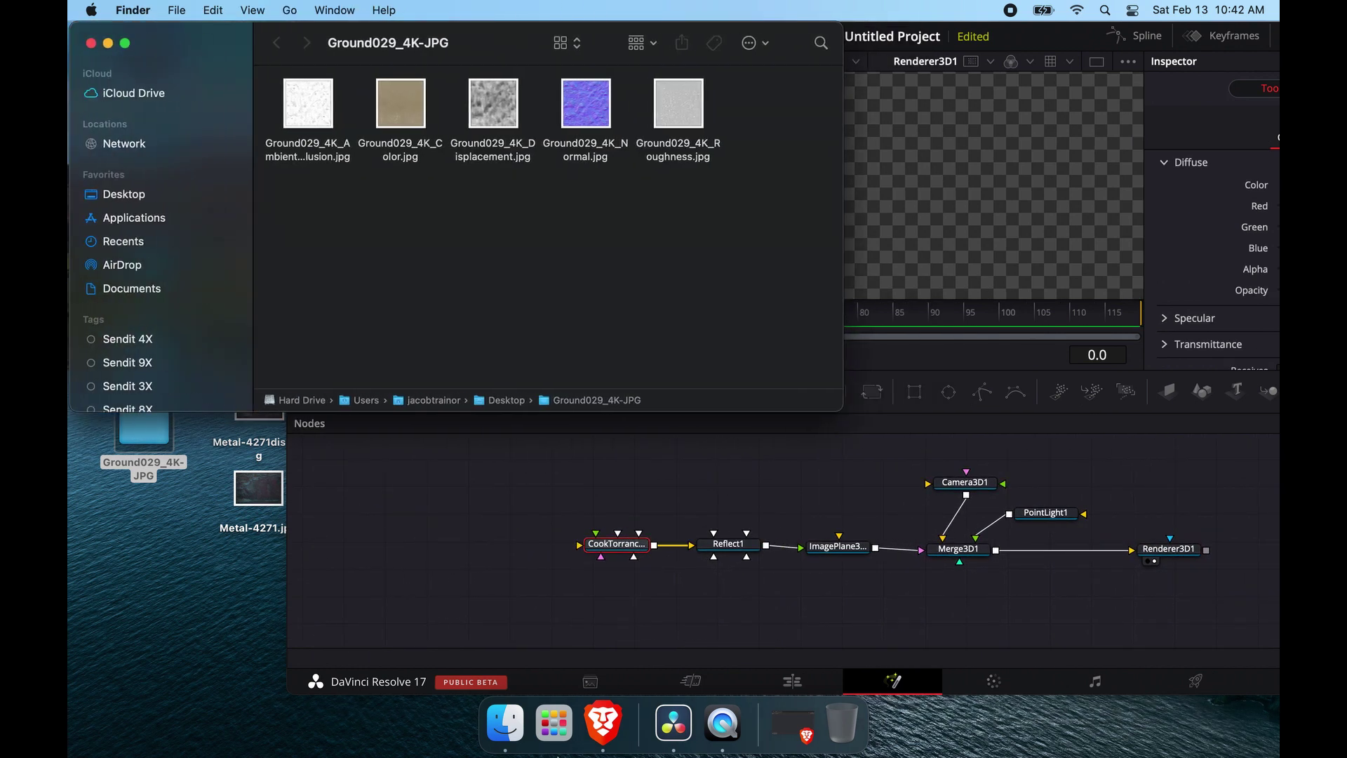
# - Switch to the Brave browser and open the CC0 Textures site at cc0textures.com
pyautogui.click(603, 721)
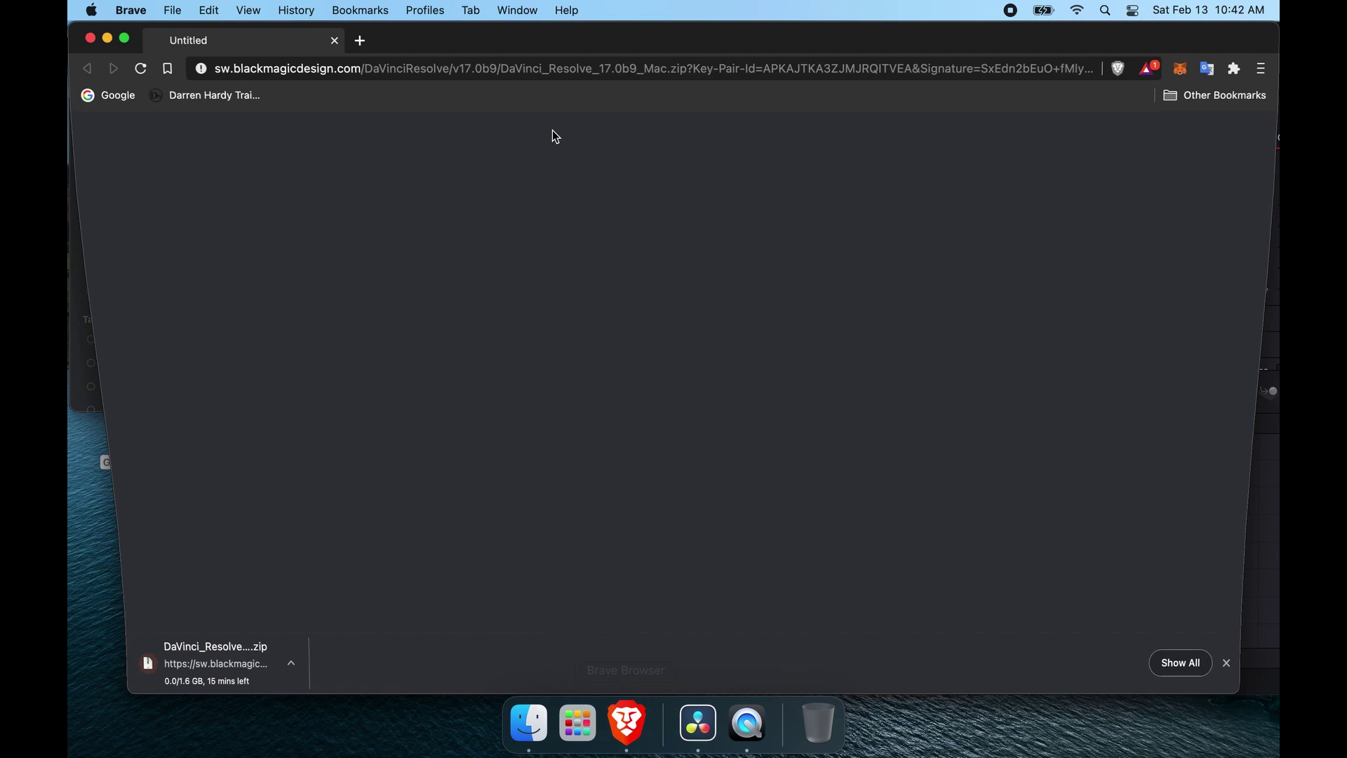
pyautogui.click(437, 70)
pyautogui.write('ccote')
pyautogui.press('BackSpace')
pyautogui.press('BackSpace')
pyautogui.press('BackSpace')
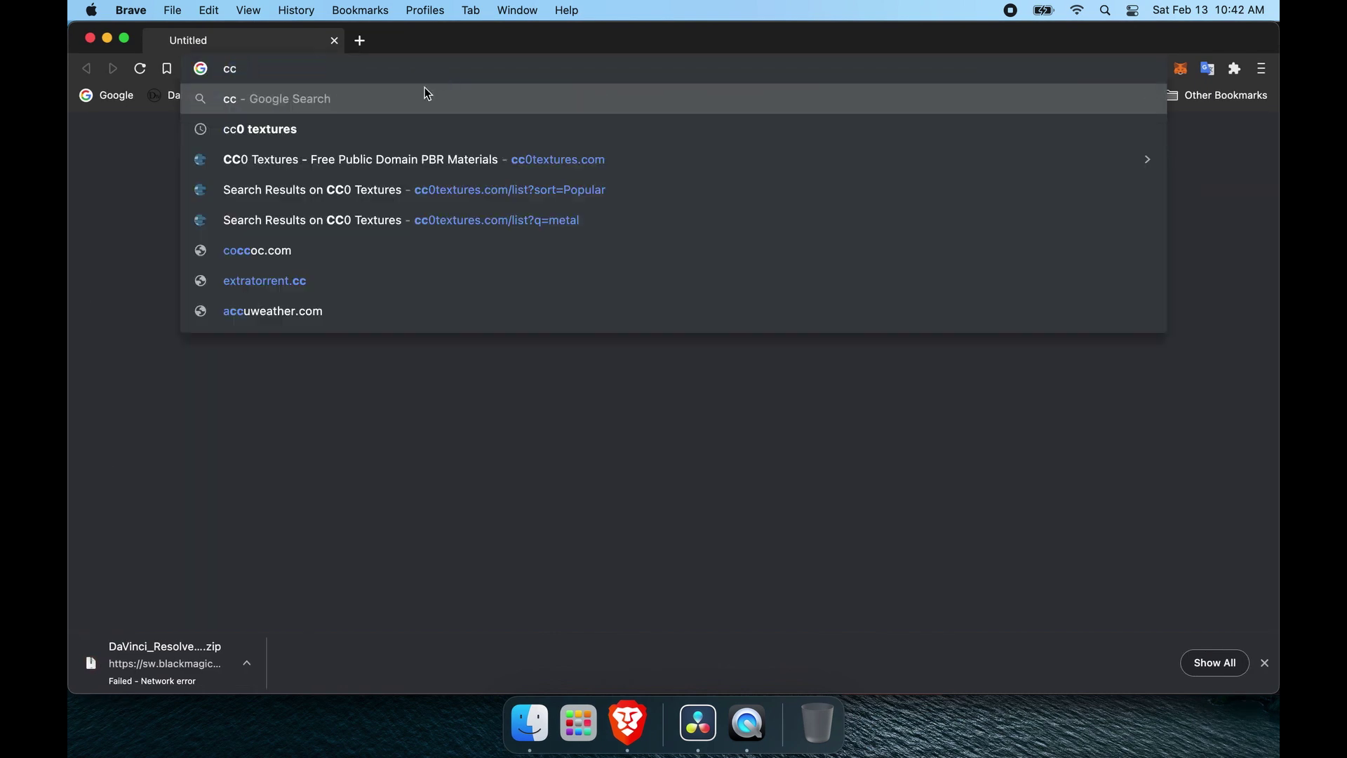
pyautogui.click(339, 159)
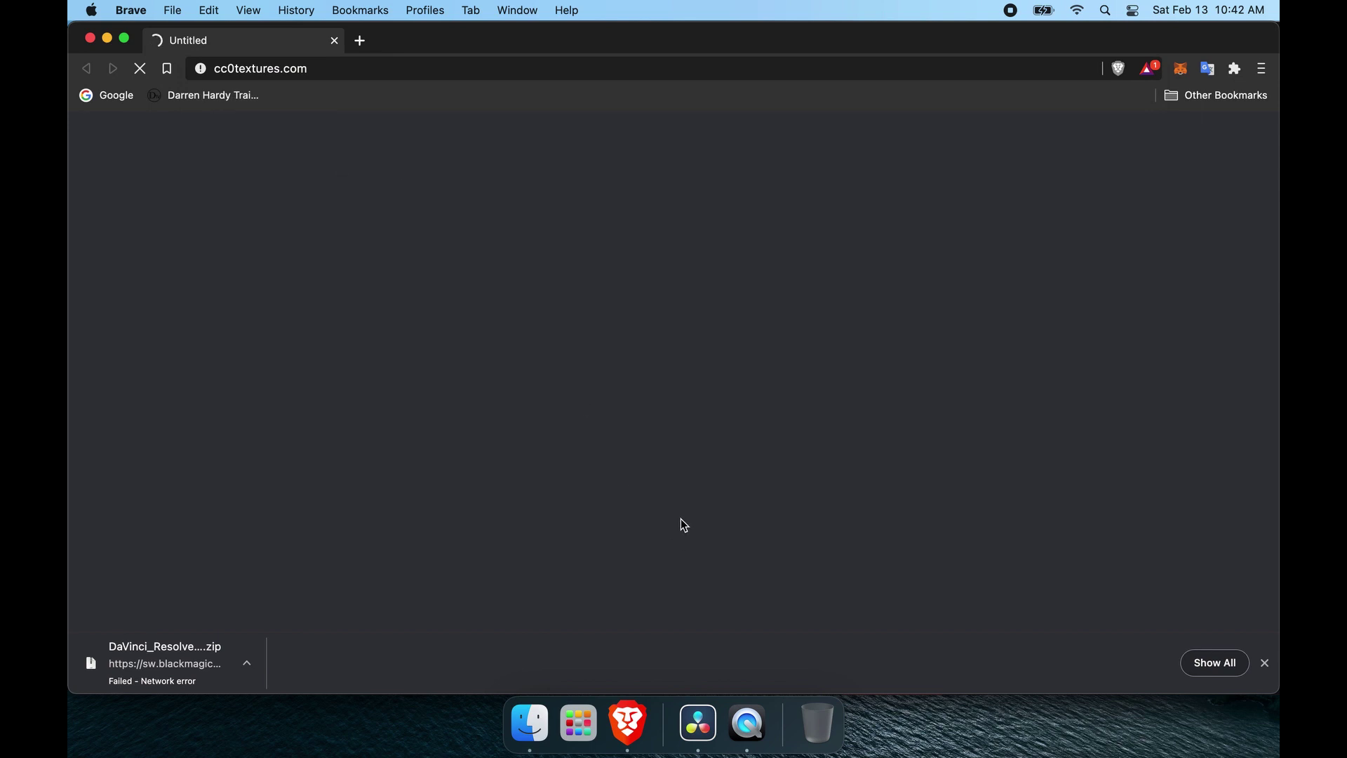
# - Browse the popular materials in the CC0 Textures collection, and close the page
pyautogui.click(1266, 665)
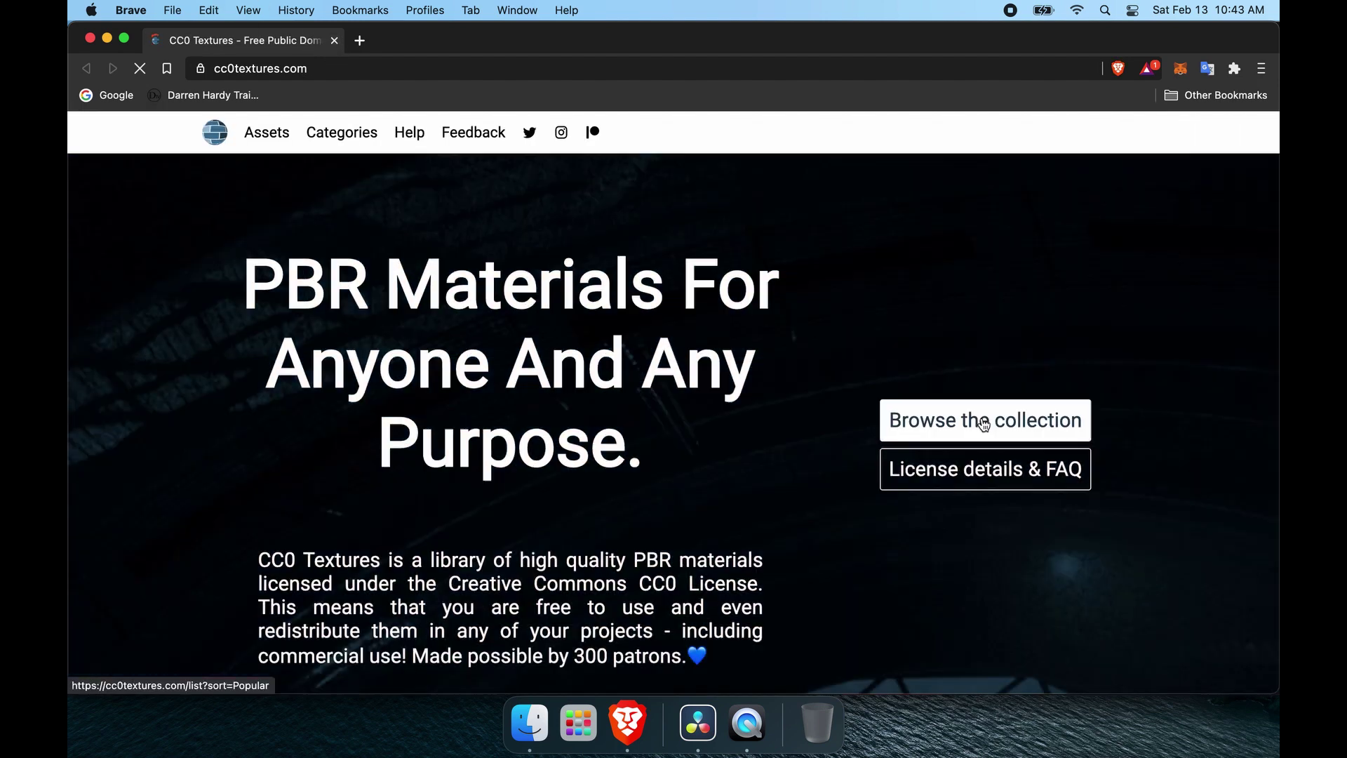
pyautogui.click(984, 422)
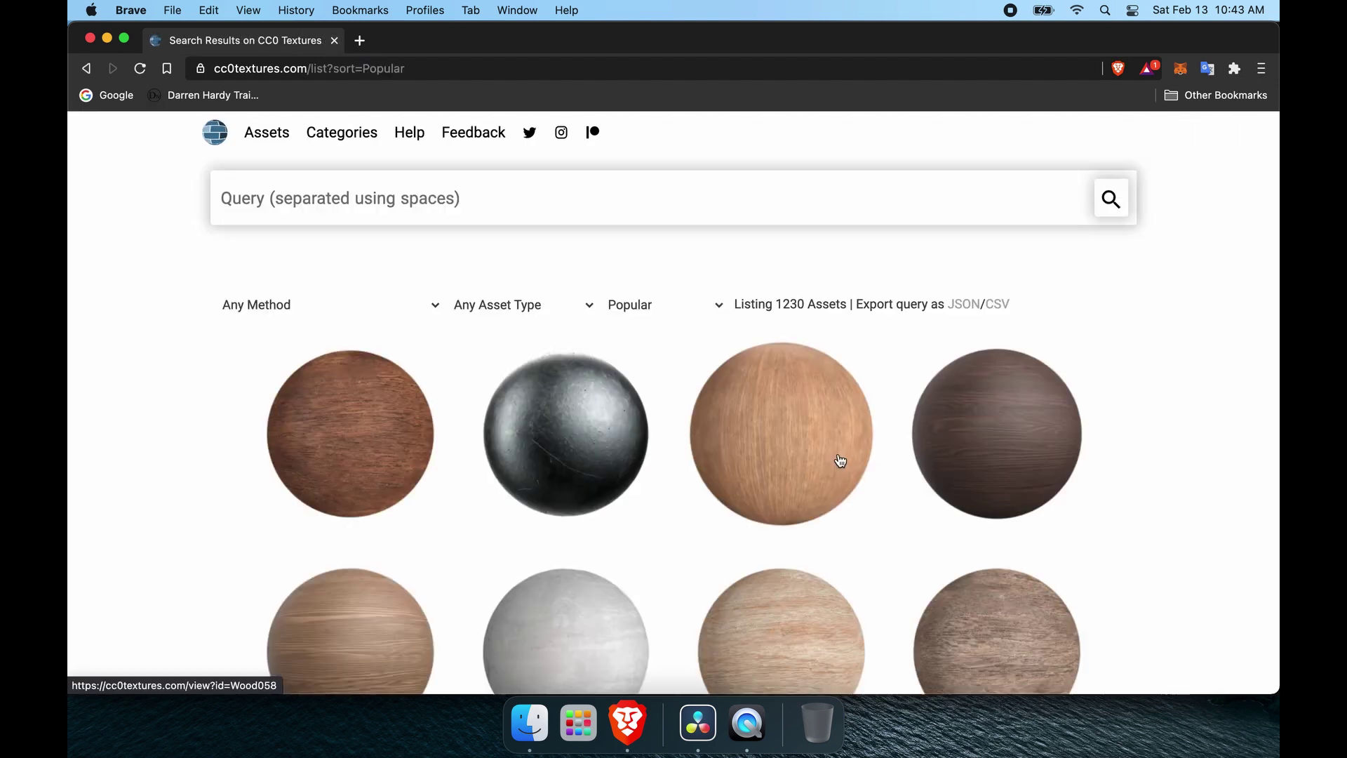
pyautogui.scroll(-20, 736, 464)
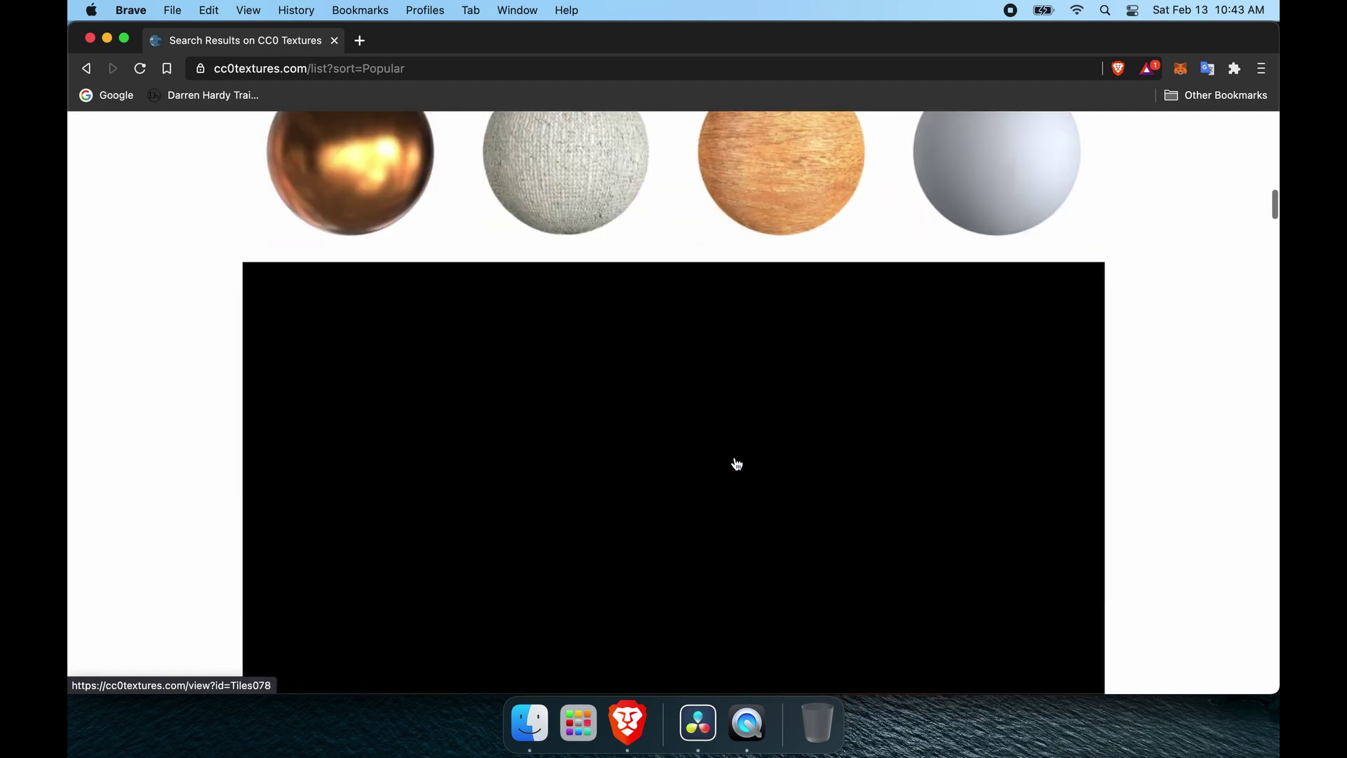
pyautogui.scroll(-20, 735, 461)
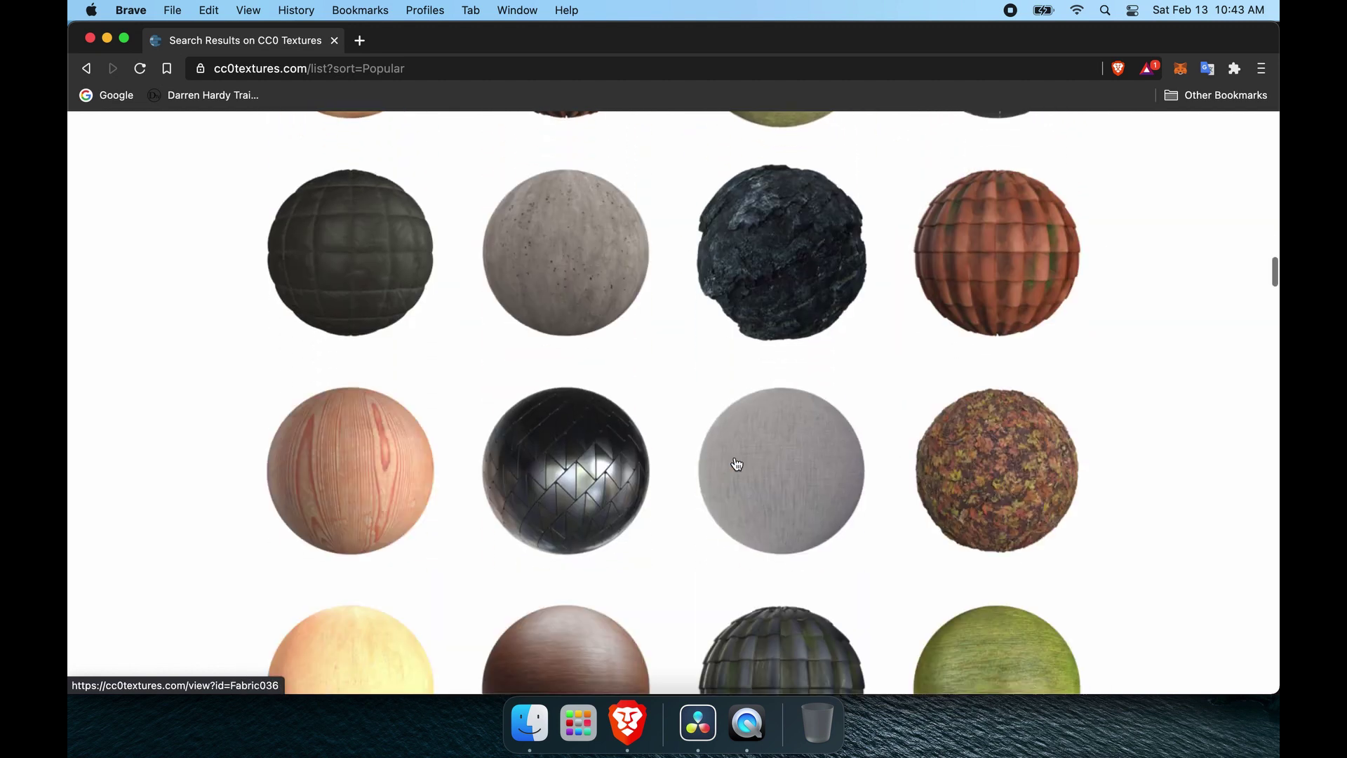
pyautogui.click(334, 41)
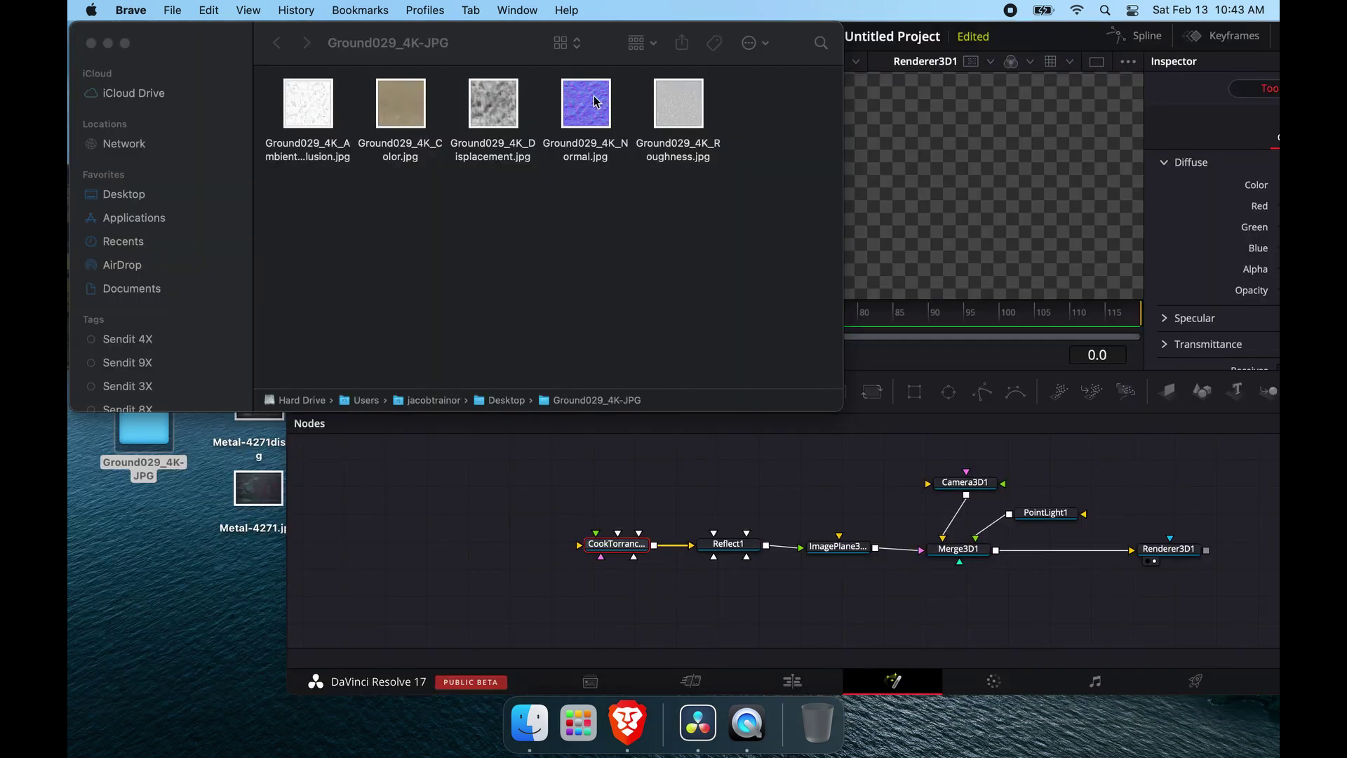
# - Shift the texture folder window aside and bring the DaVinci Resolve window back fully into view
pyautogui.moveTo(510, 63); pyautogui.dragTo(431, 63)
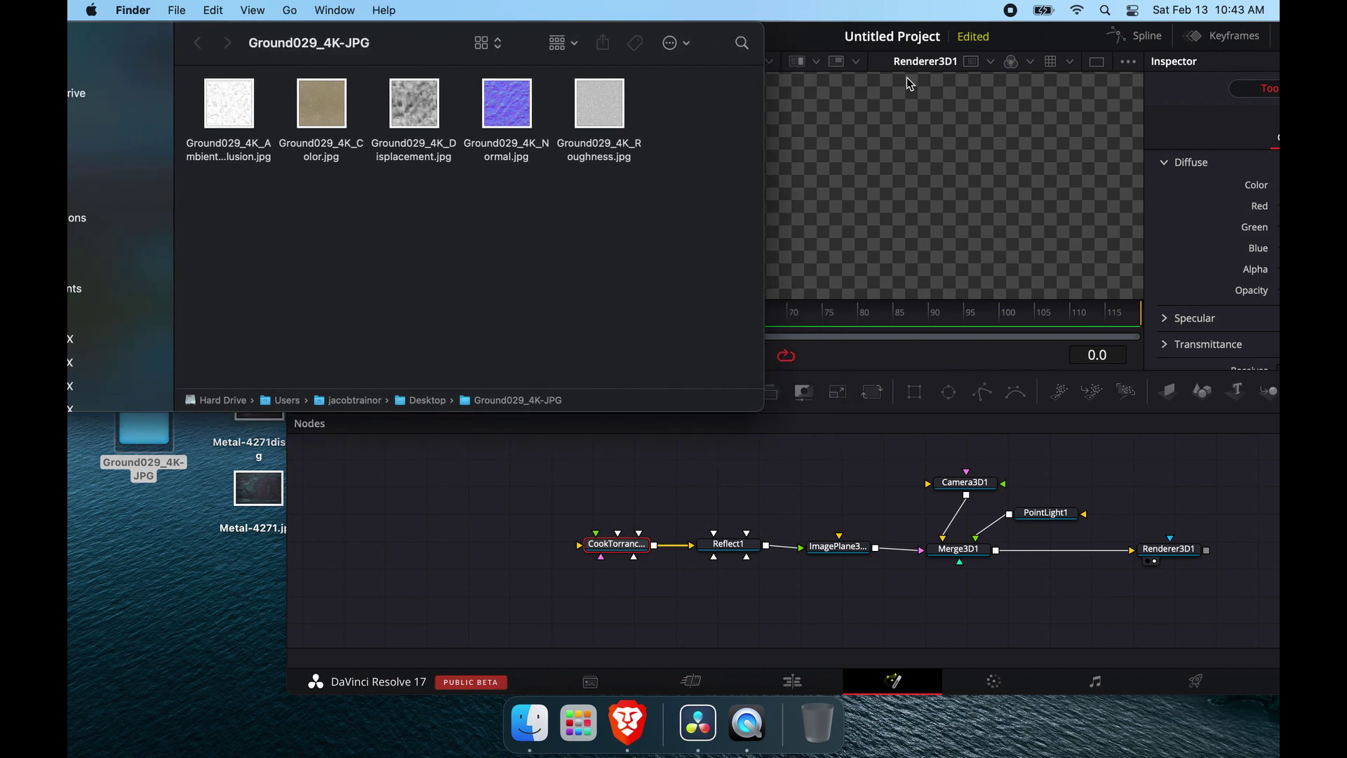
pyautogui.click(888, 60)
pyautogui.moveTo(824, 35); pyautogui.dragTo(609, 7)
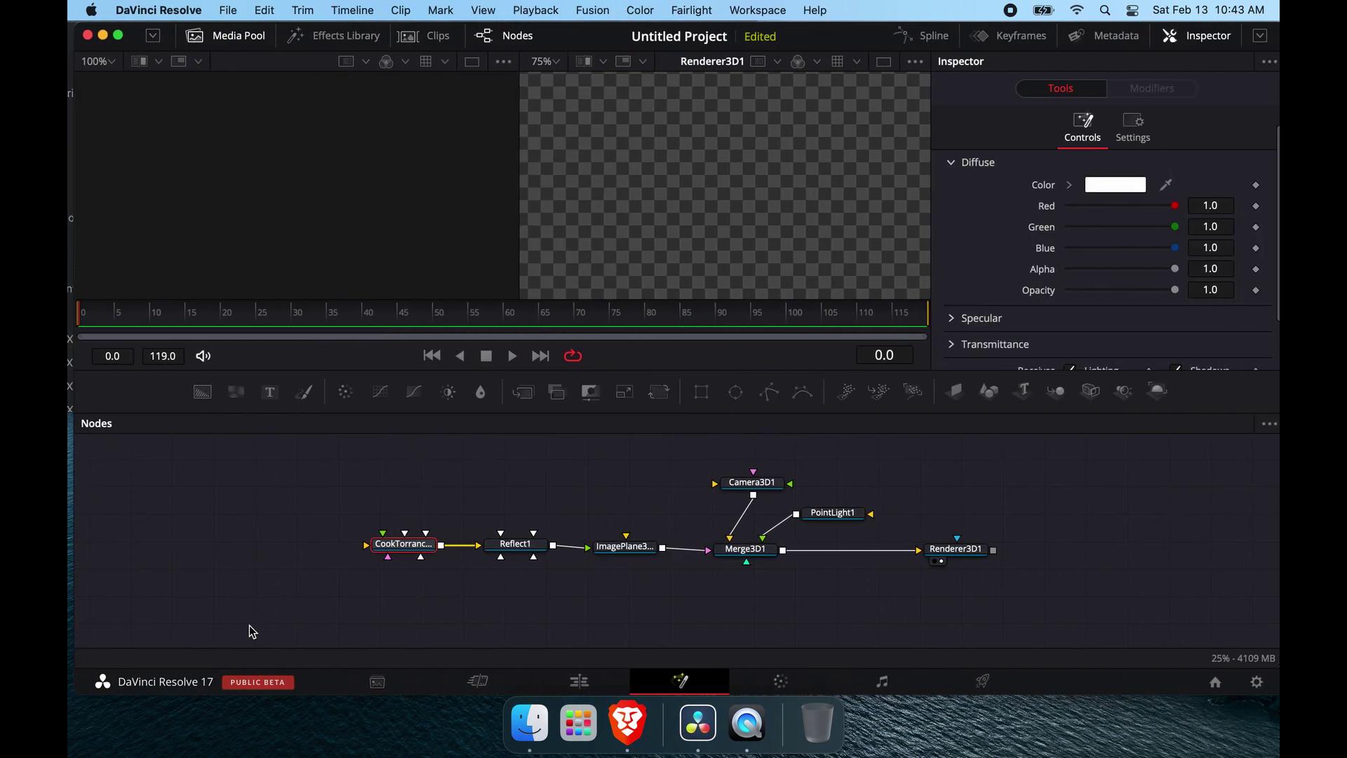
# - Add a Loader node that reads the Ground029 4K ambient occlusion image
pyautogui.hotkey('shift', 'space')
pyautogui.write('loader')
pyautogui.press('Return')
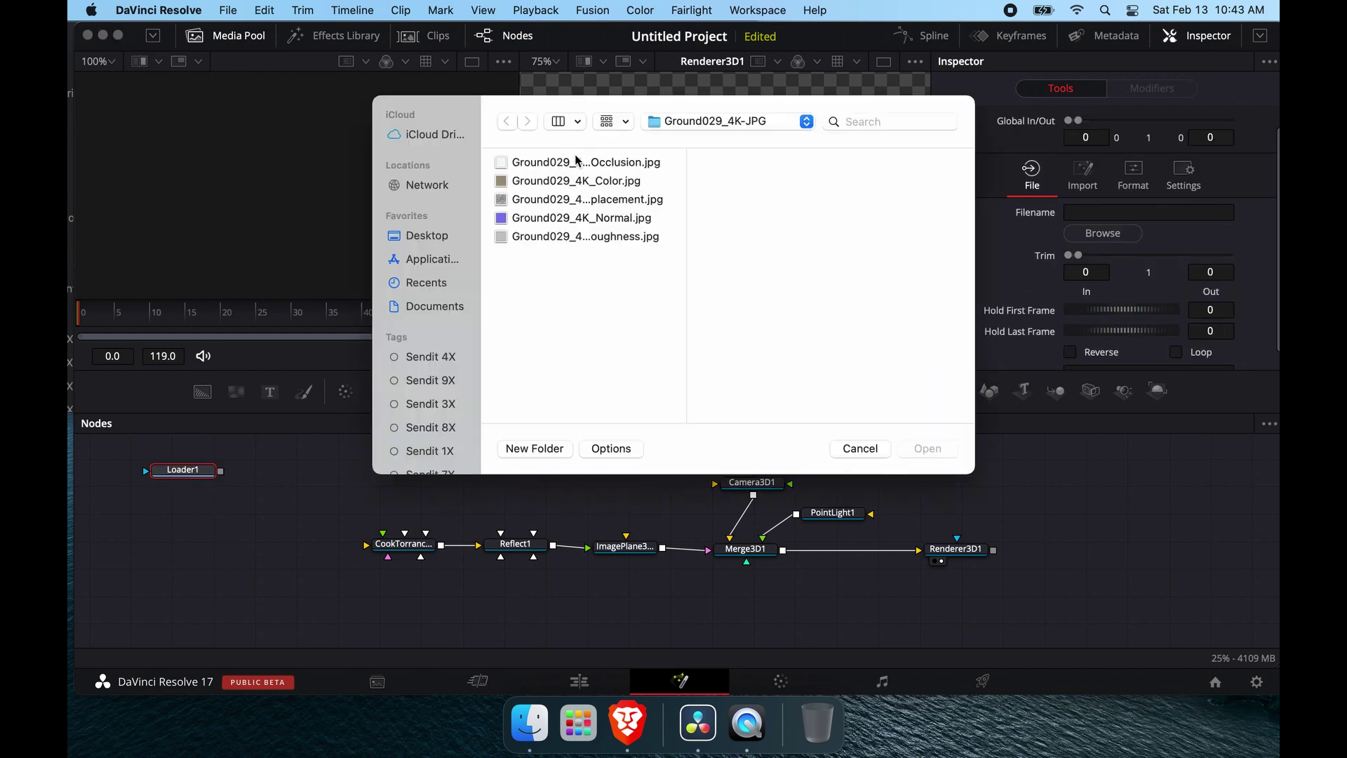
pyautogui.click(571, 164)
pyautogui.click(927, 449)
pyautogui.moveTo(190, 461); pyautogui.dragTo(233, 450)
# - Add a second Loader with Ground029_4K_Color.jpg and place it below the ambient occlusion loader
pyautogui.hotkey('shift', 'space')
pyautogui.write('loader')
pyautogui.press('Return')
pyautogui.click(575, 181)
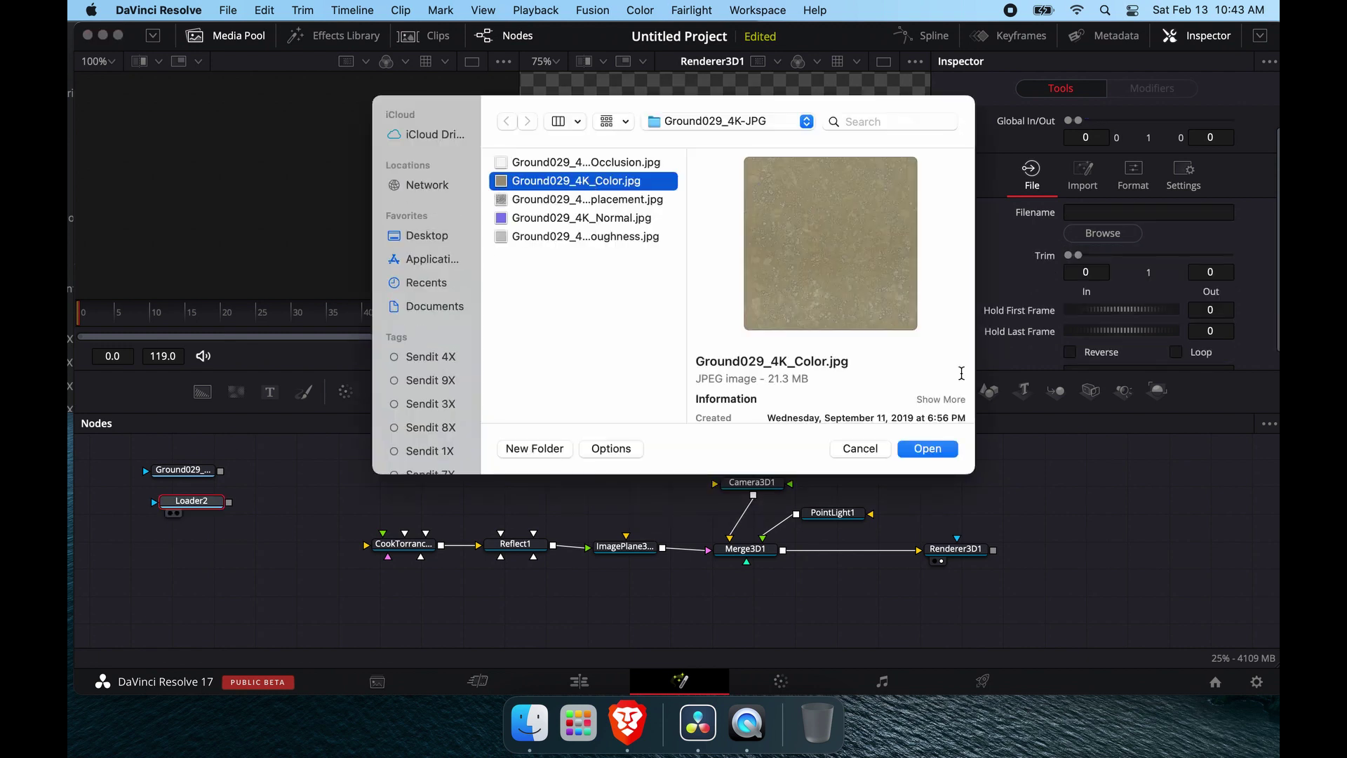
pyautogui.click(927, 449)
pyautogui.click(181, 469)
pyautogui.moveTo(190, 500); pyautogui.dragTo(172, 512)
# - Add a Loader with the Ground029_4K_Displacement.jpg map and place it above the image plane node
pyautogui.click(254, 566)
pyautogui.hotkey('shift', 'space')
pyautogui.write('loader')
pyautogui.press('Return')
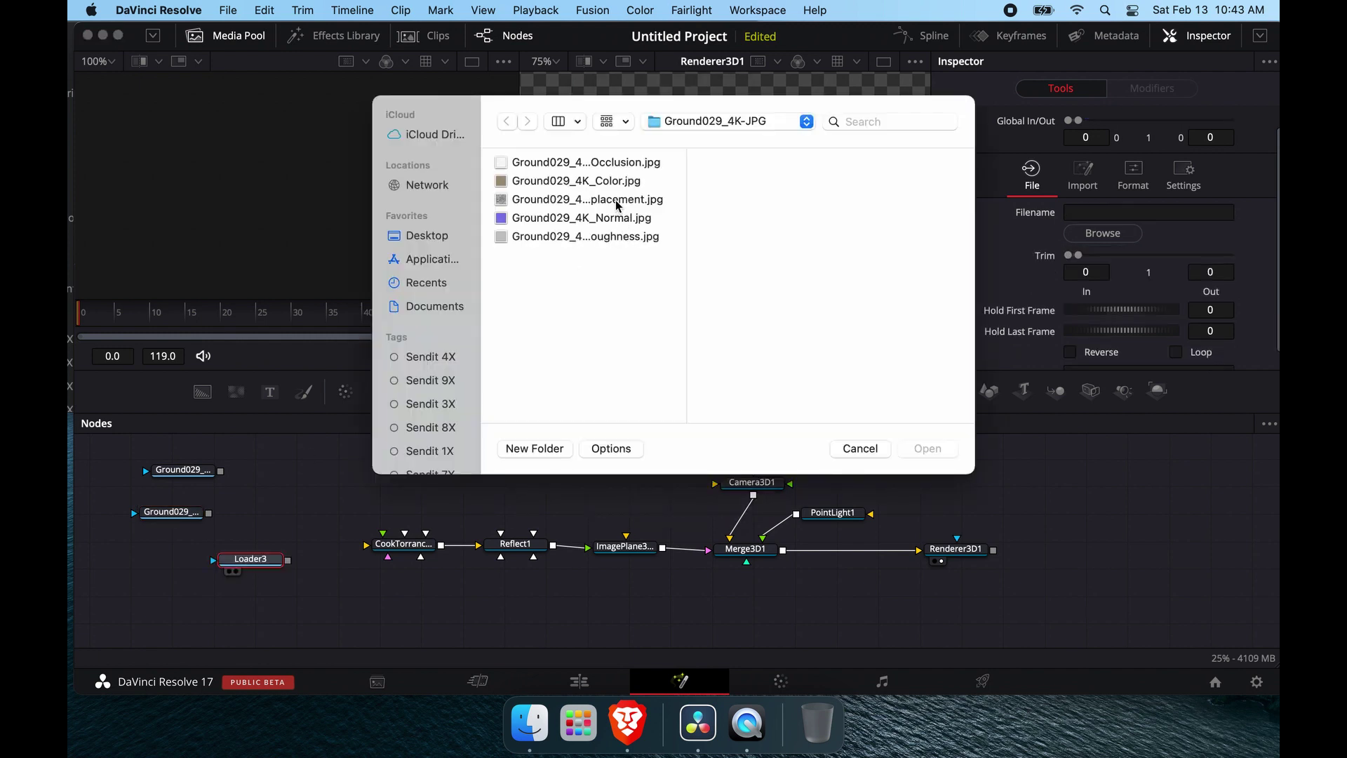
pyautogui.click(617, 205)
pyautogui.click(927, 451)
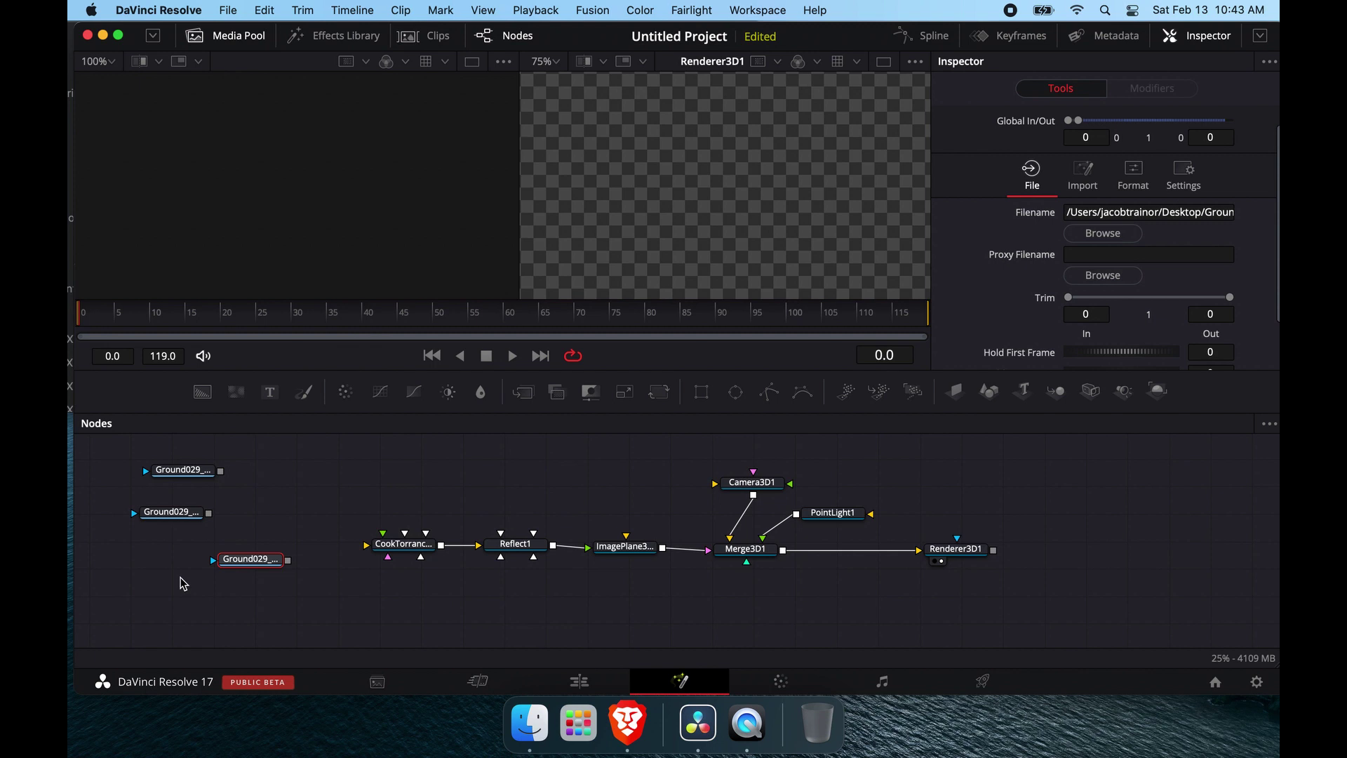
pyautogui.moveTo(245, 564); pyautogui.dragTo(614, 493)
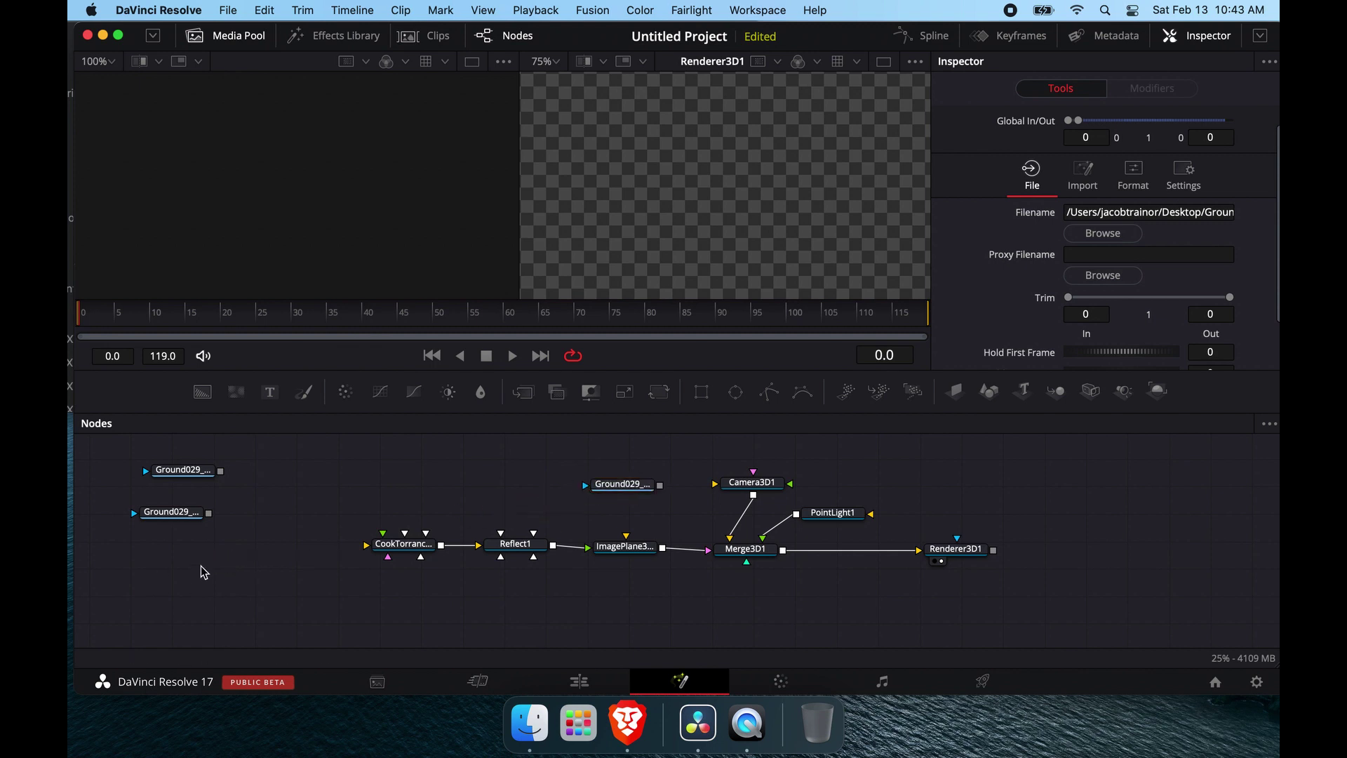
# - Add a Loader with Ground029_4K_Roughness.jpg below the color loader
pyautogui.hotkey('shift', 'space')
pyautogui.write('load')
pyautogui.press('Return')
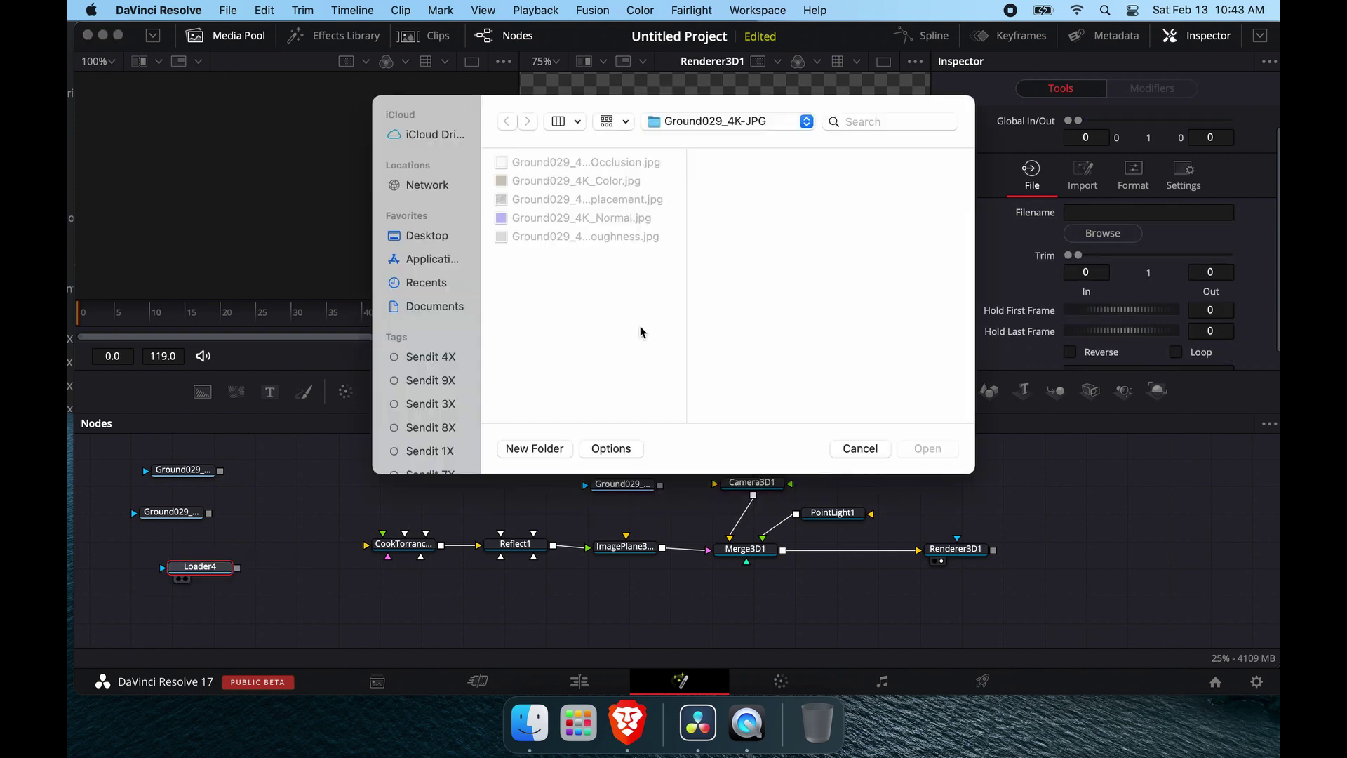
pyautogui.click(576, 237)
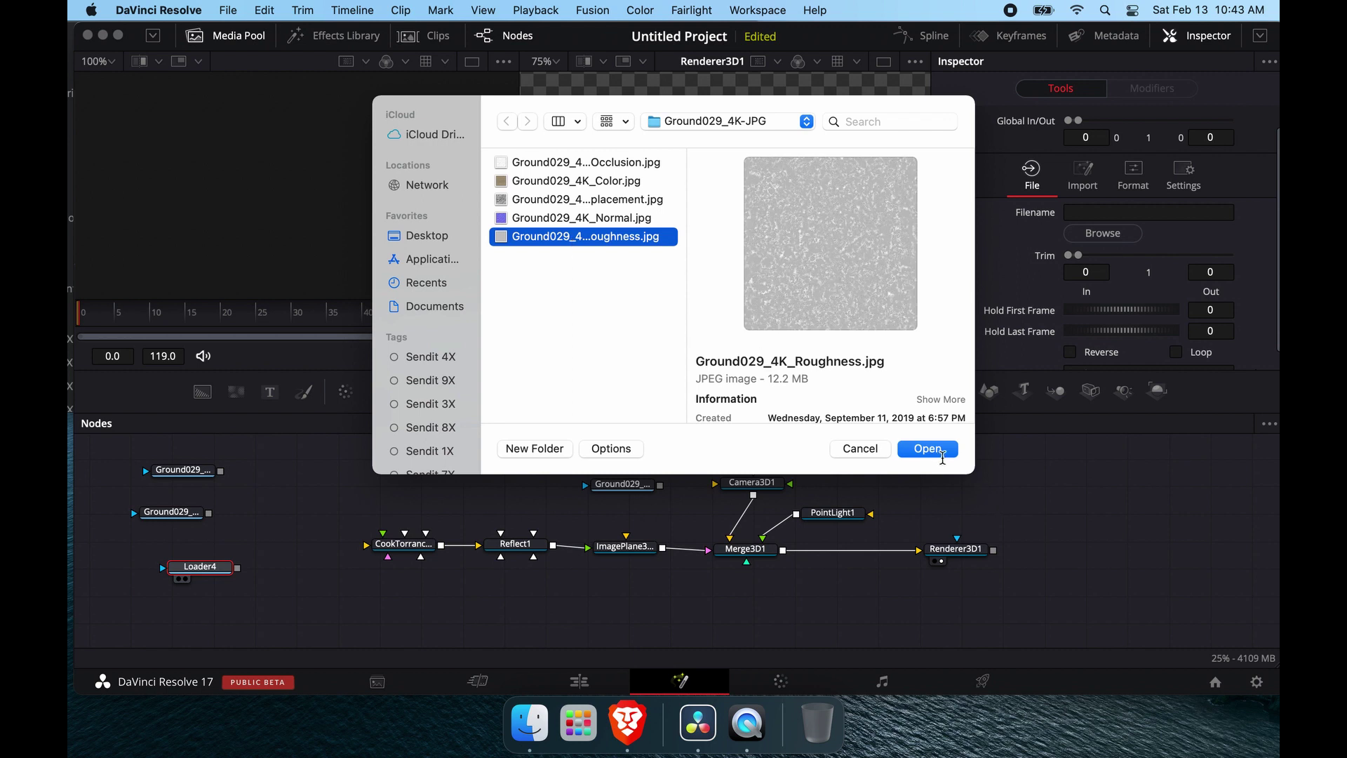
pyautogui.click(939, 451)
# - Add a Loader with Ground029_4K_Normal.jpg and place it below the row of material nodes
pyautogui.click(274, 601)
pyautogui.hotkey('shift', 'space')
pyautogui.write('load')
pyautogui.press('Return')
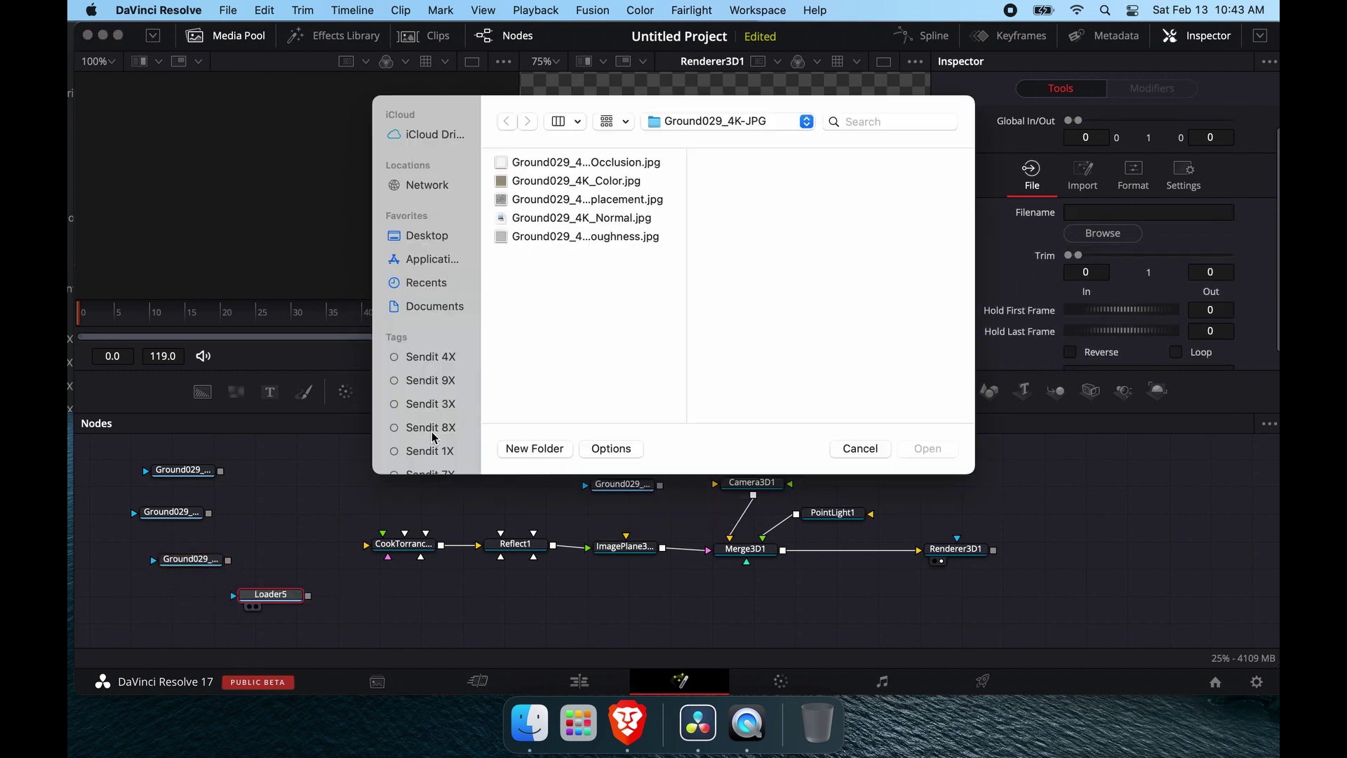
pyautogui.click(554, 219)
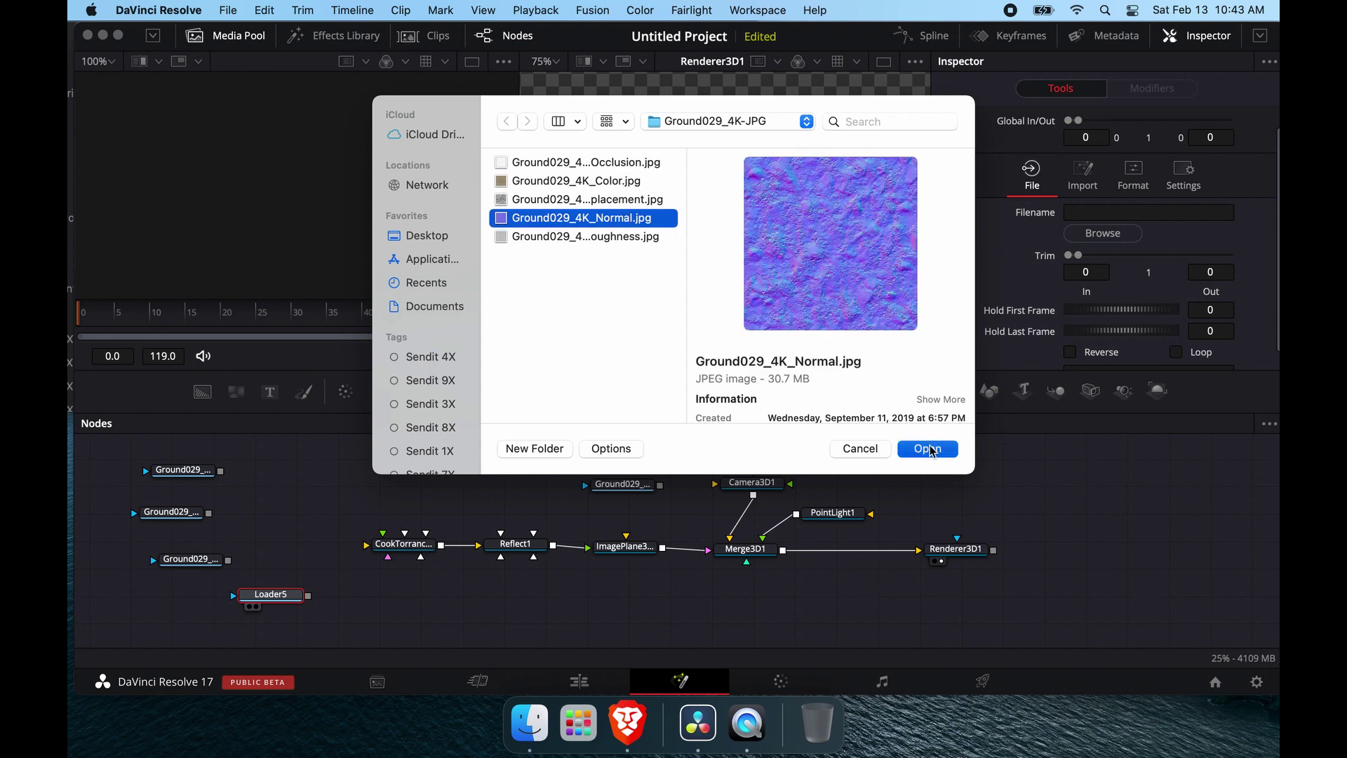
pyautogui.click(928, 449)
pyautogui.moveTo(270, 595); pyautogui.dragTo(498, 630)
# - Shift the CookTorrance, Reflect and image plane nodes back and insert a Displace 3D node between the image plane and Merge3D1
pyautogui.moveTo(372, 518); pyautogui.dragTo(552, 557)
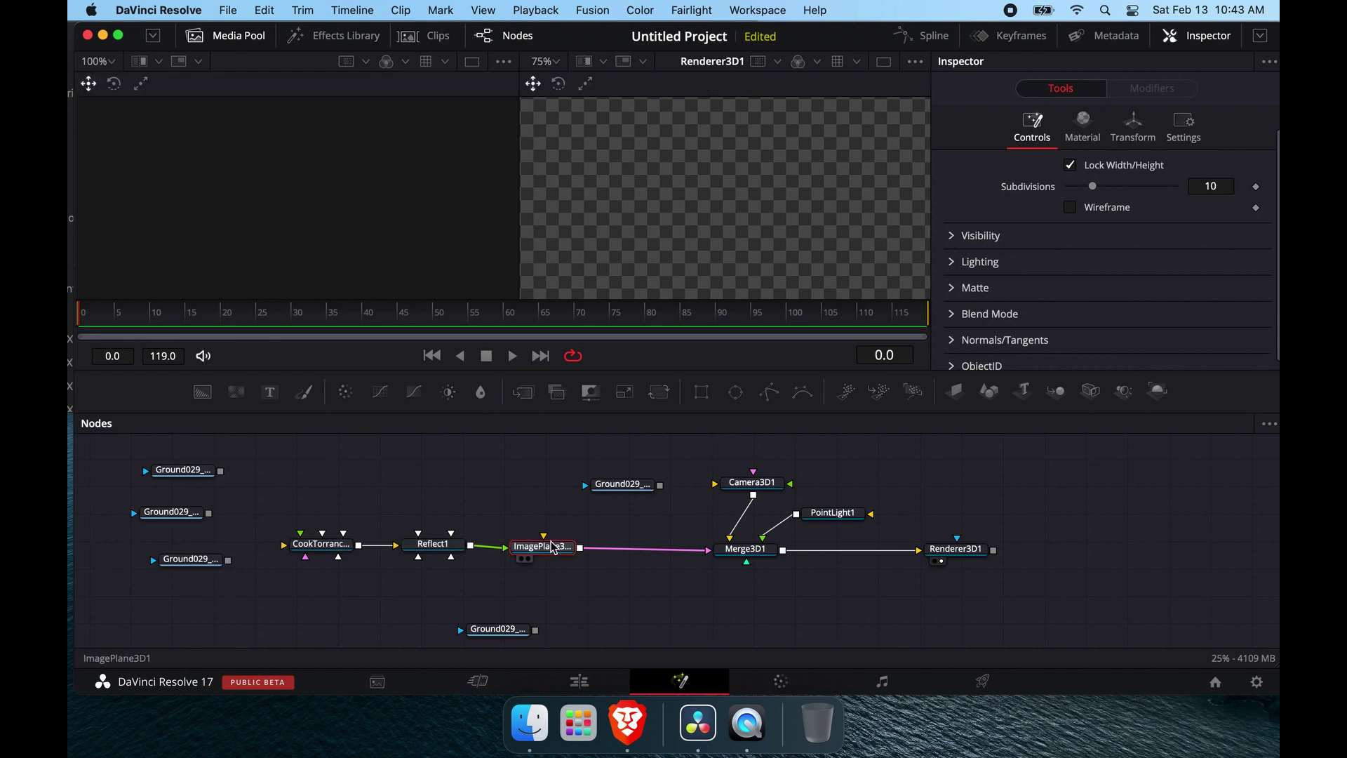
pyautogui.hotkey('shift', 'space')
pyautogui.write('displave')
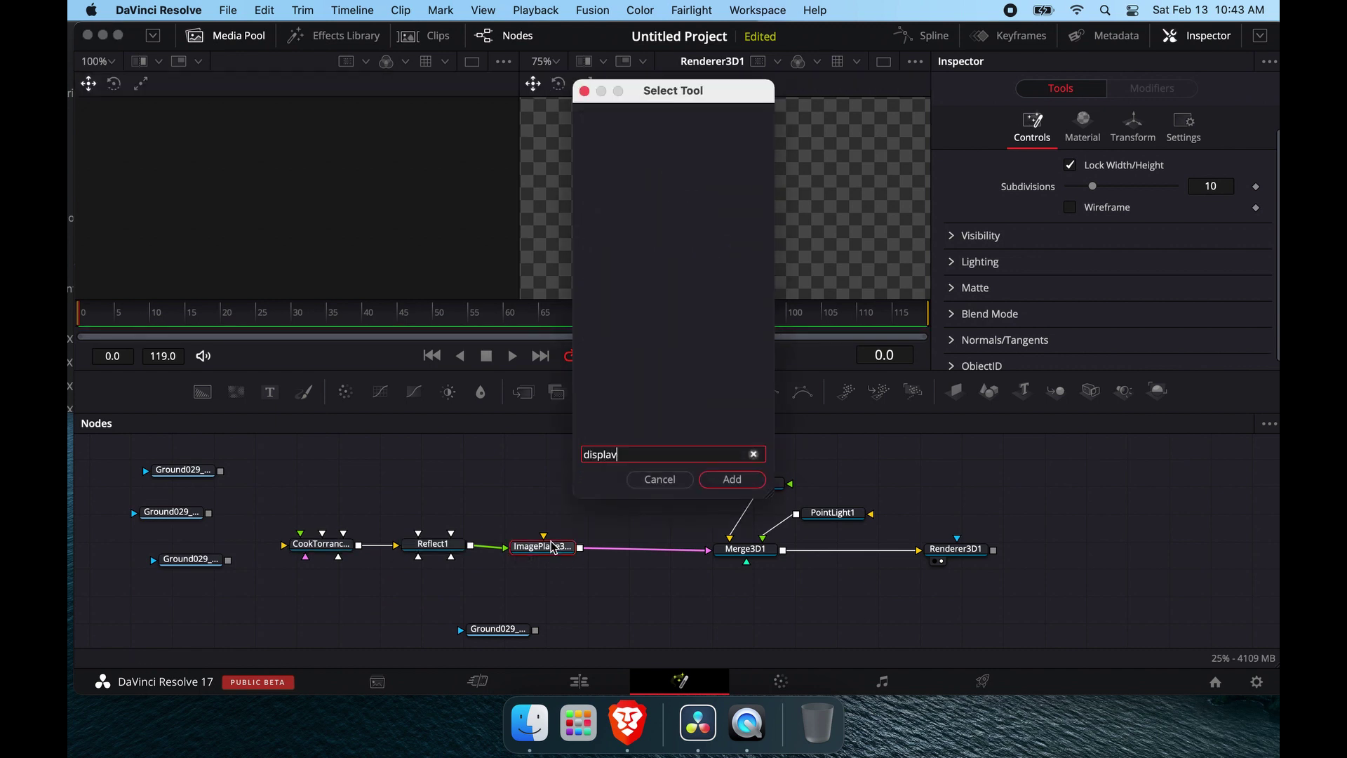
pyautogui.press('BackSpace')
pyautogui.write('ce')
pyautogui.press('Down')
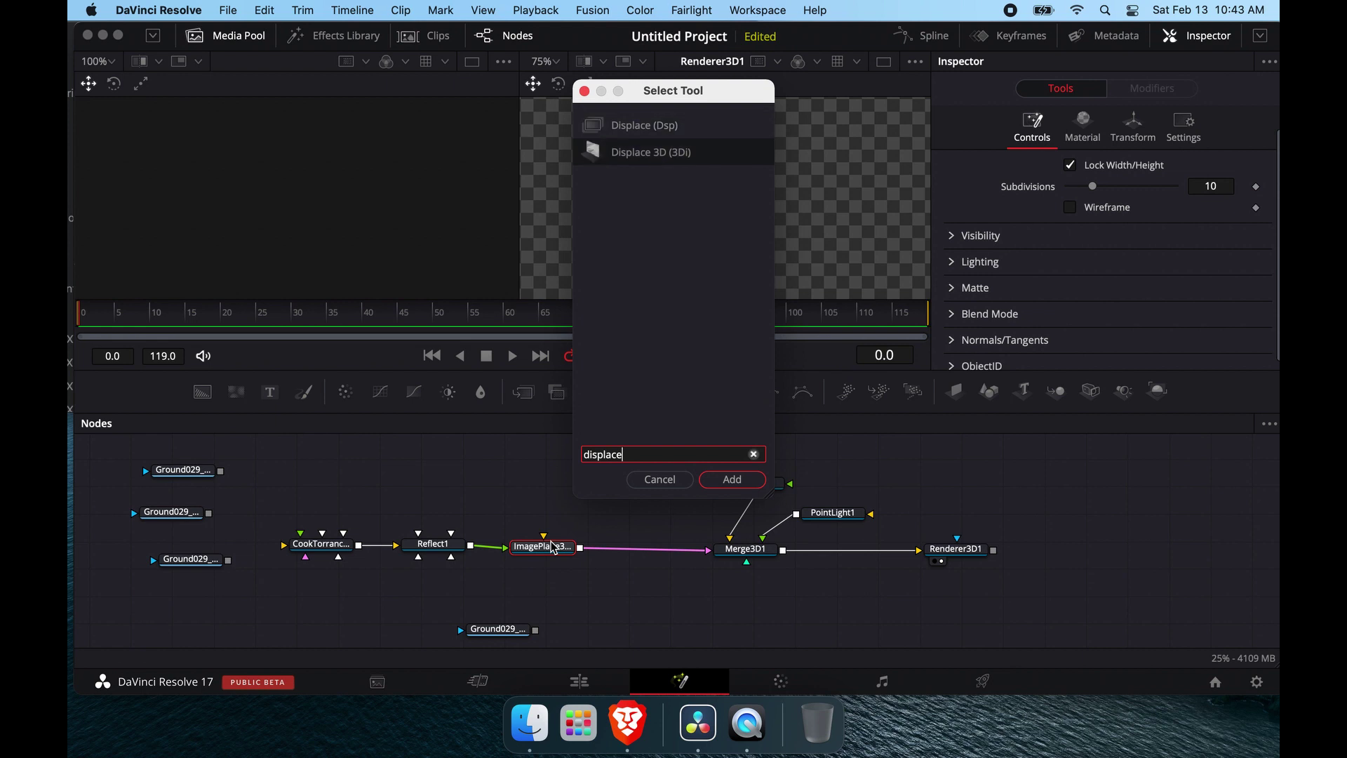
pyautogui.press('Return')
pyautogui.click(544, 554)
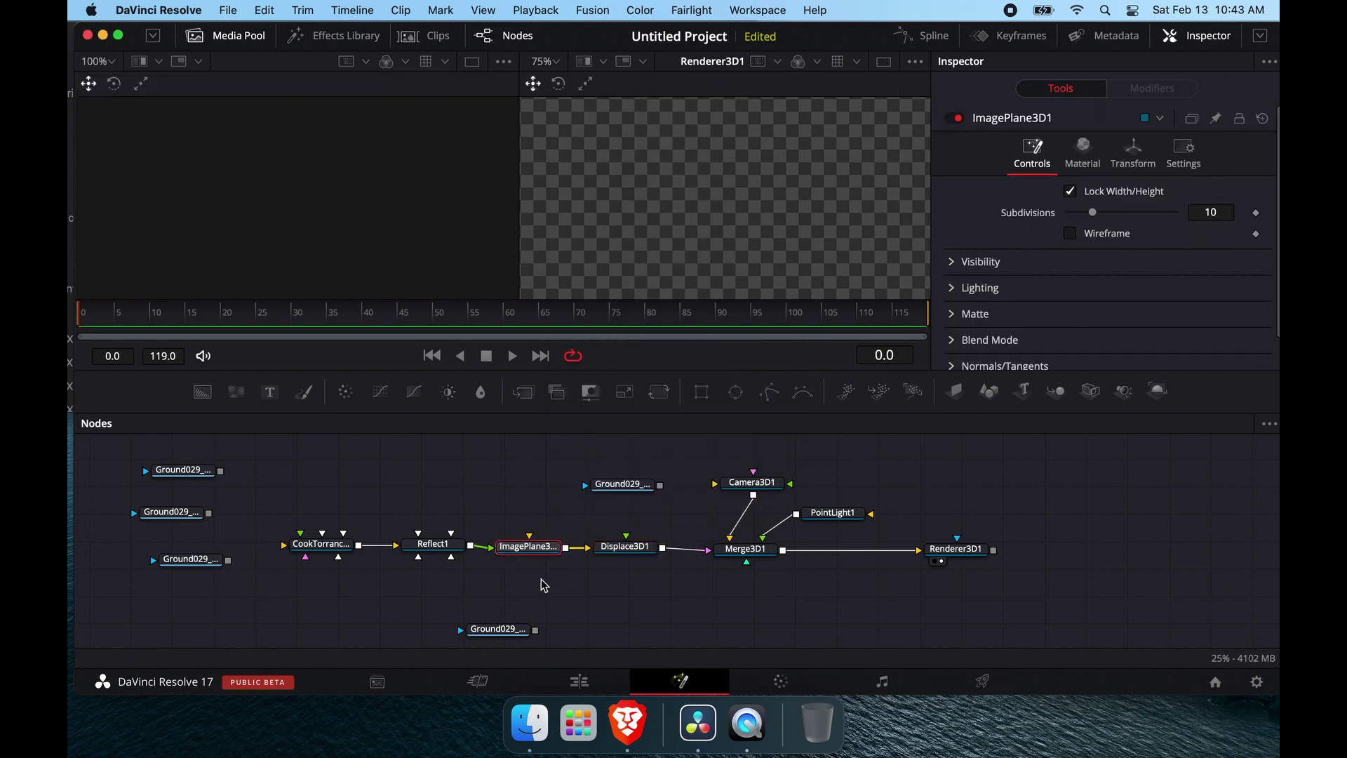
pyautogui.moveTo(516, 632)
pyautogui.mouseDown()
pyautogui.moveTo(373, 628)
pyautogui.moveTo(512, 619)
pyautogui.mouseUp()
# - Display Merge3D1 in the empty viewer and orbit to a side view of the image plane
pyautogui.click(176, 512)
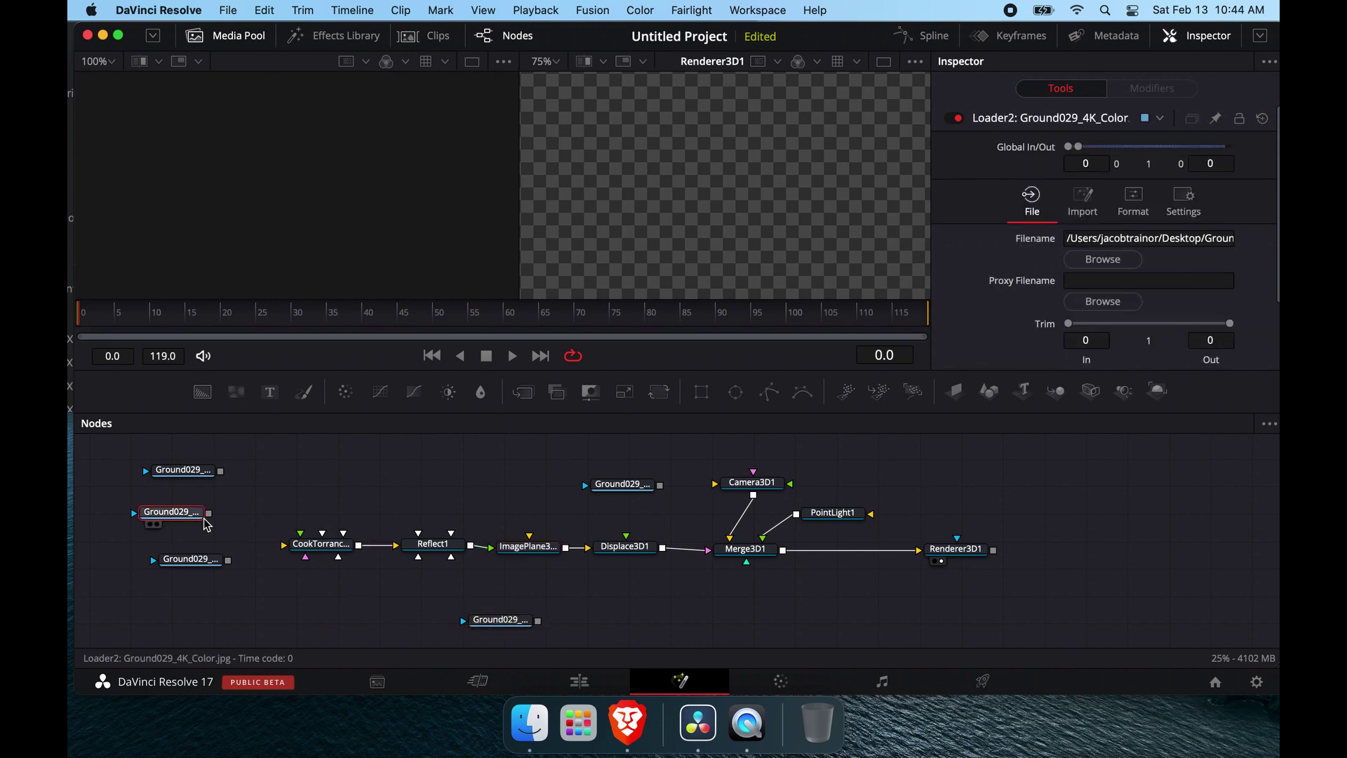
pyautogui.hscroll(-5, 239, 523)
pyautogui.click(902, 547)
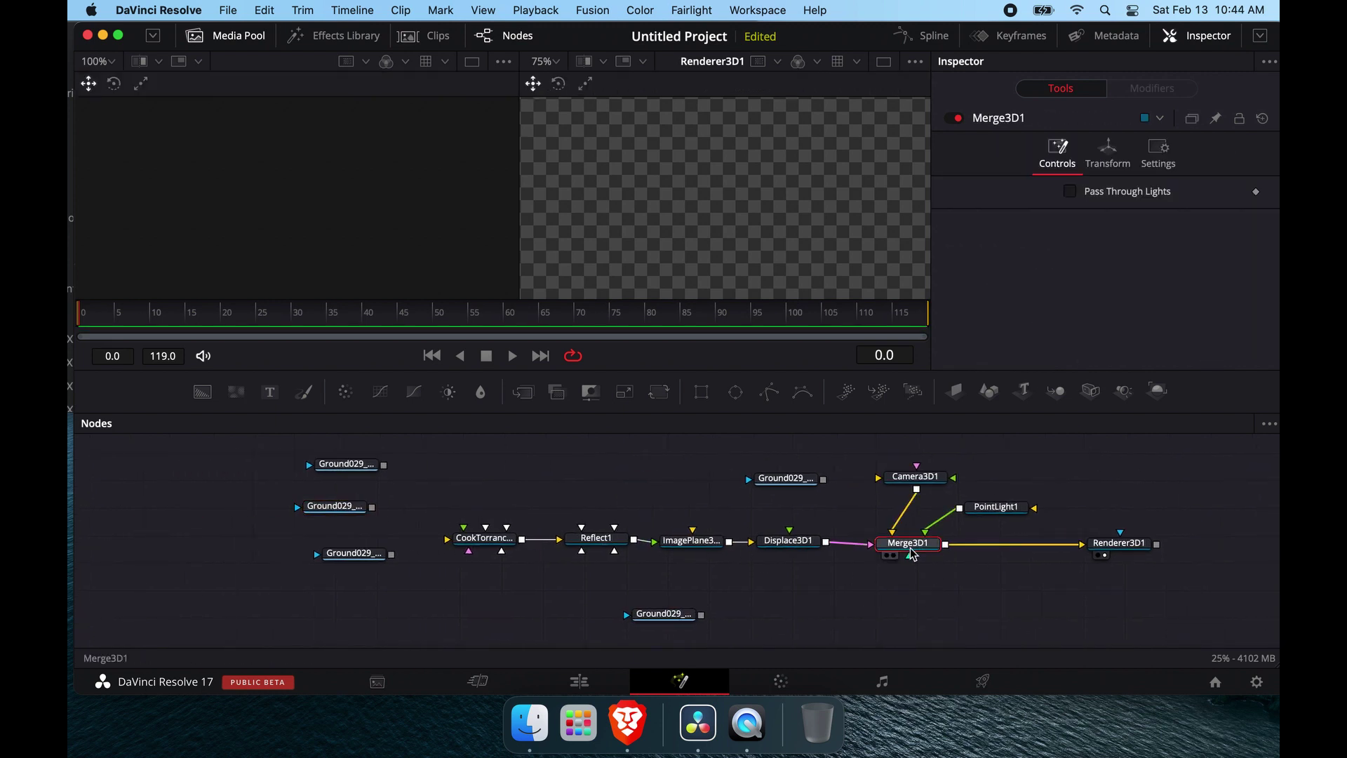
pyautogui.click(889, 555)
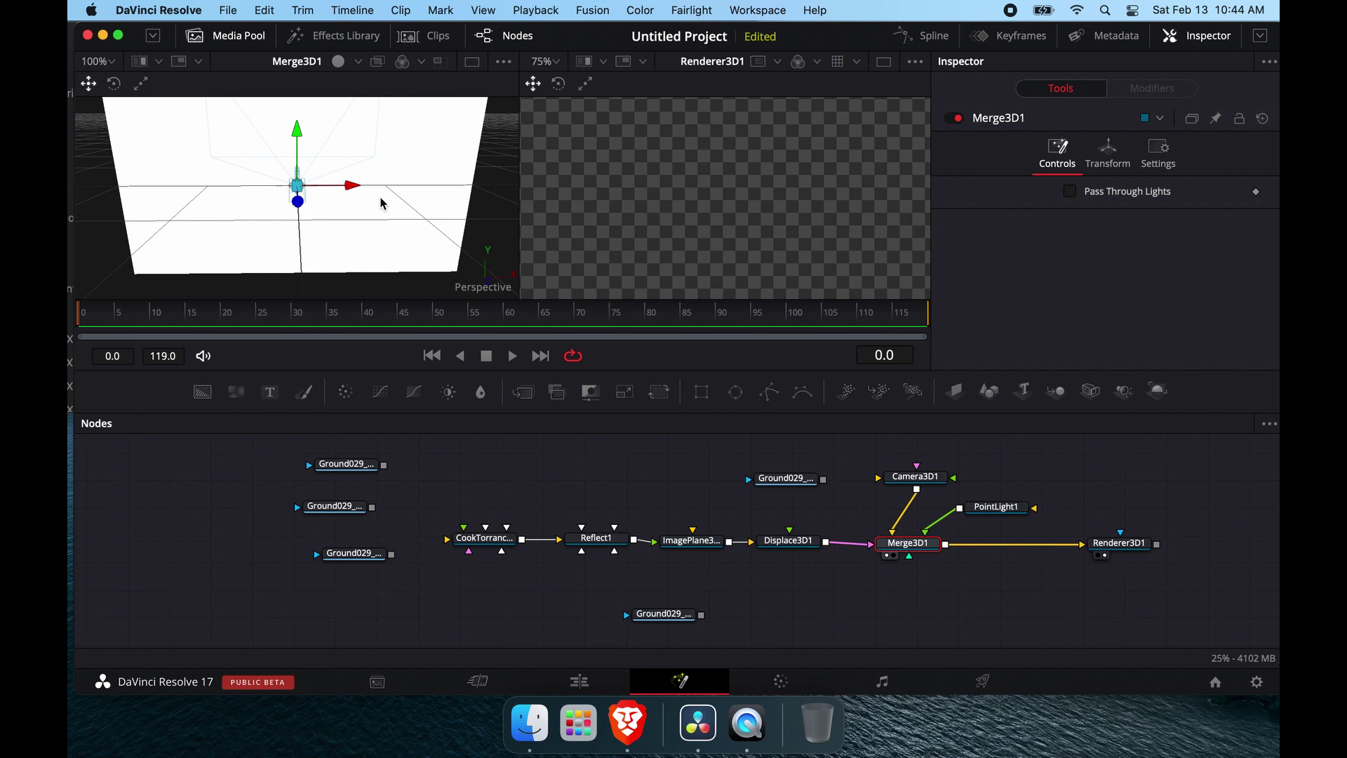
pyautogui.scroll(-10, 382, 204)
pyautogui.moveTo(381, 203); pyautogui.dragTo(366, 208)
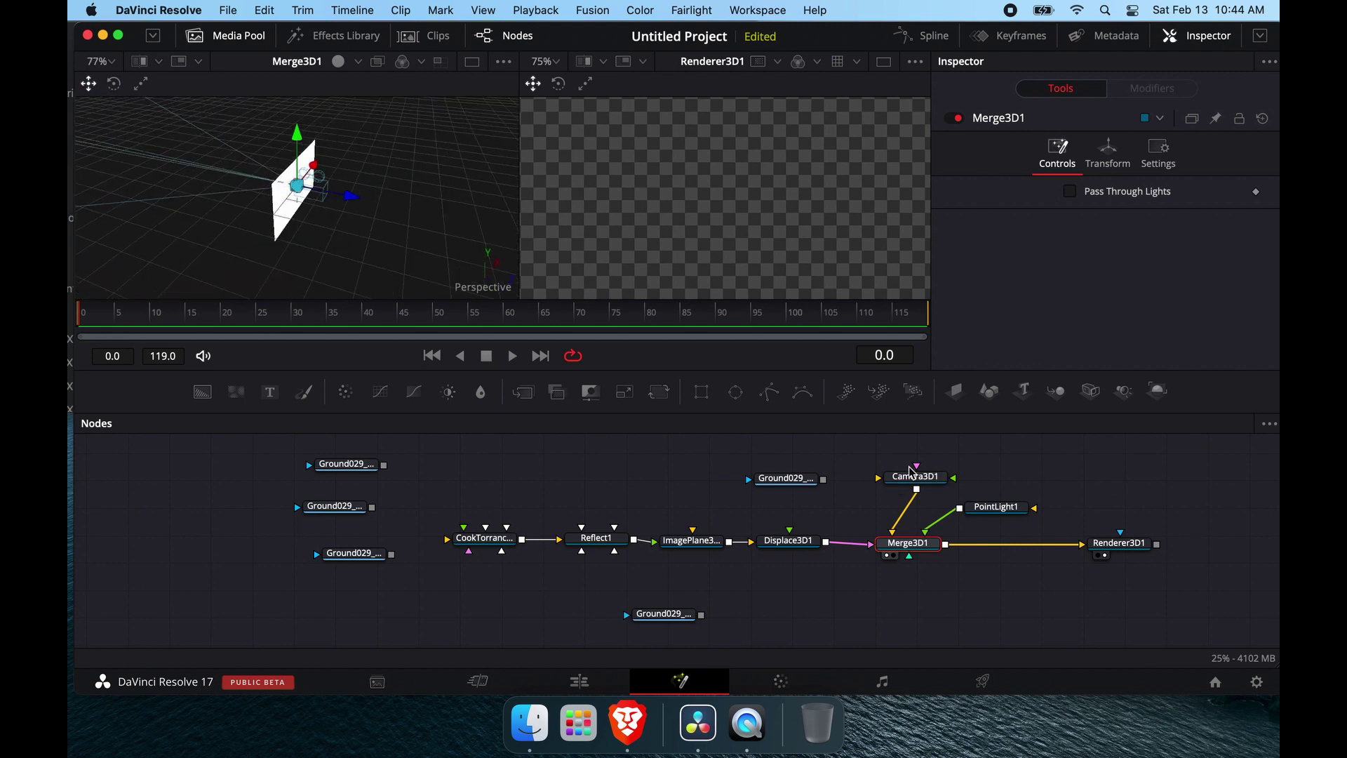
# - Position Camera3D1 along its Z axis in front of the image plane so the plane nearly fills the rendered frame
pyautogui.click(906, 479)
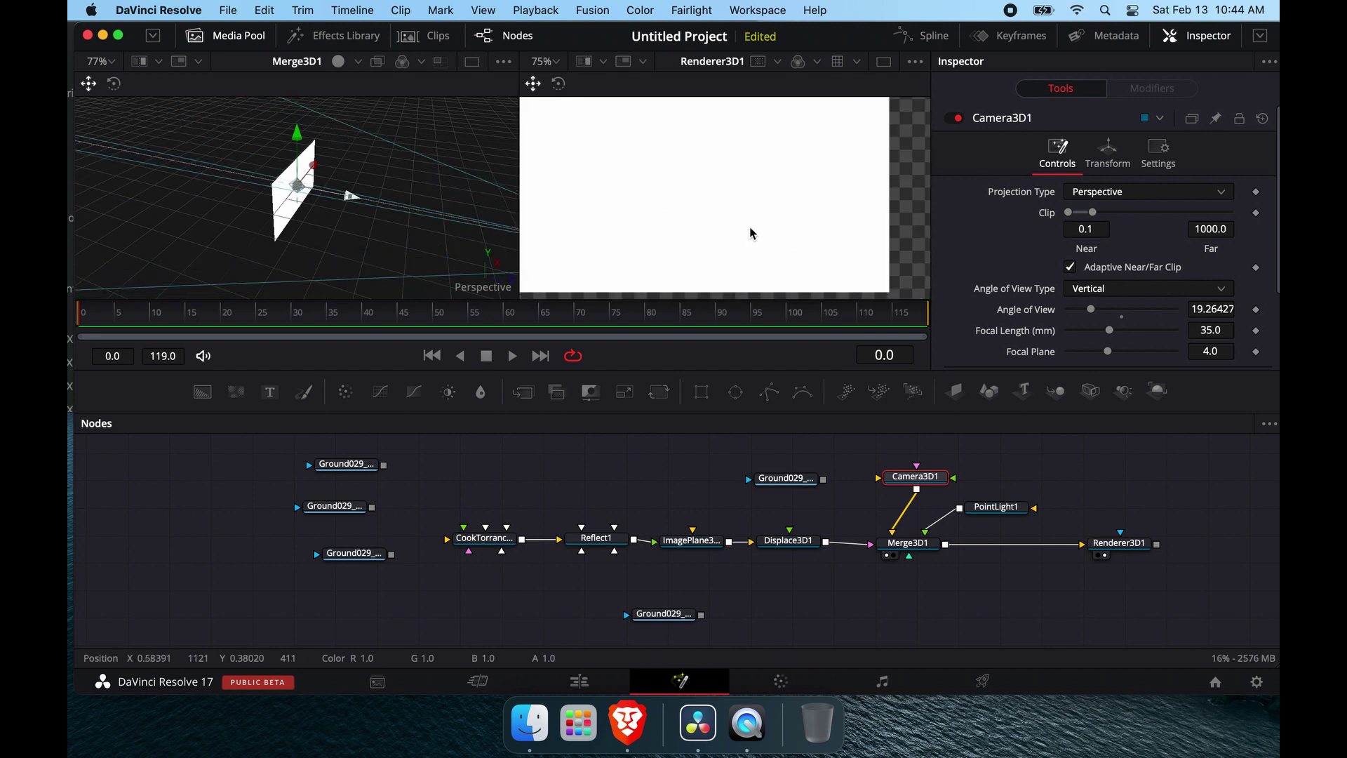
pyautogui.scroll(-5, 750, 233)
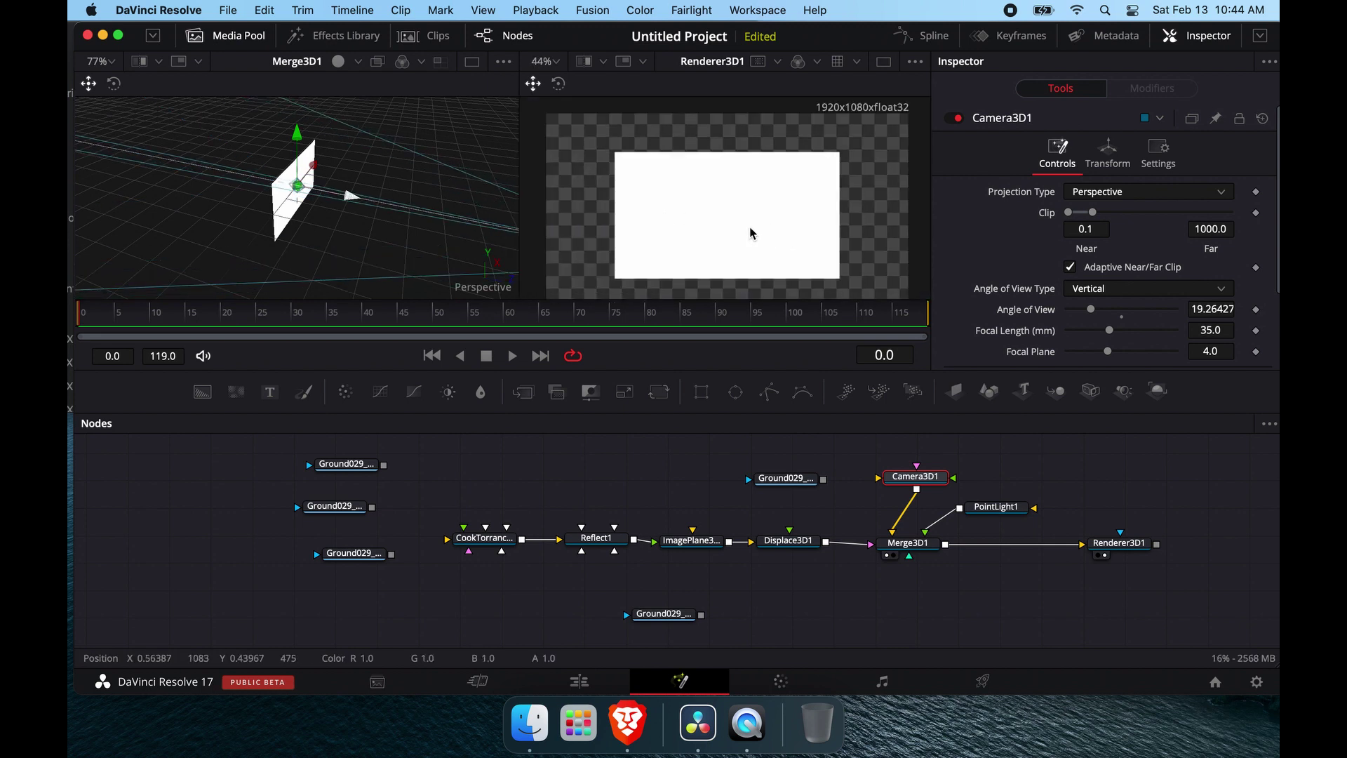
pyautogui.scroll(1, 749, 232)
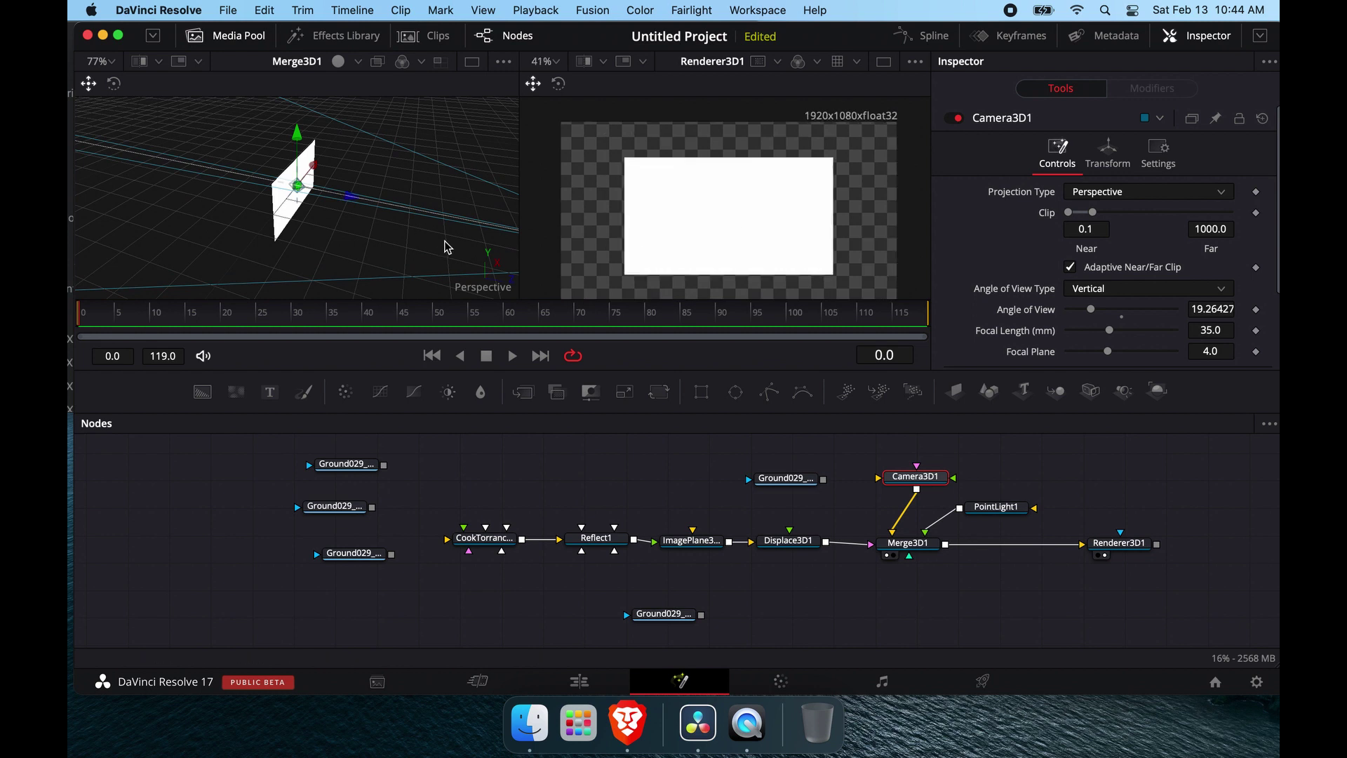
pyautogui.scroll(3, 450, 250)
pyautogui.click(558, 64)
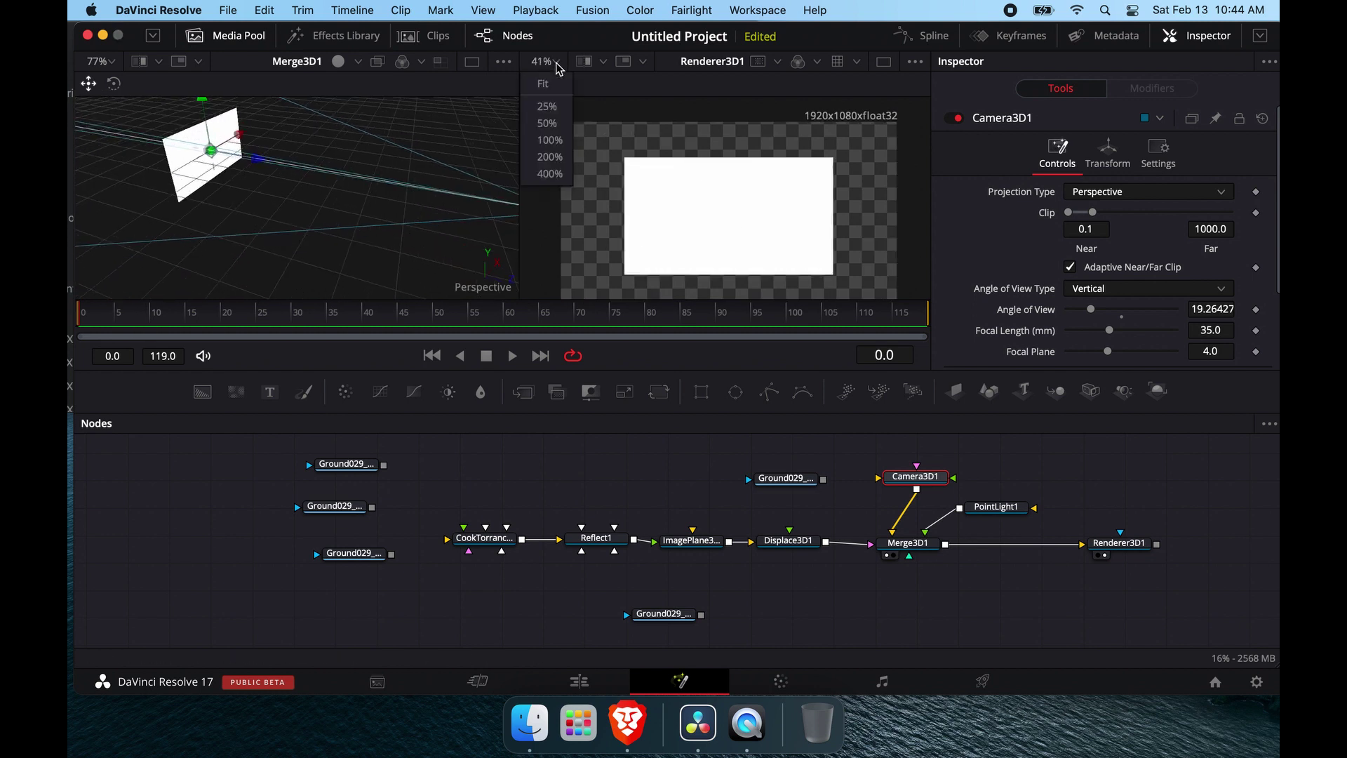
pyautogui.click(558, 64)
pyautogui.scroll(3, 430, 201)
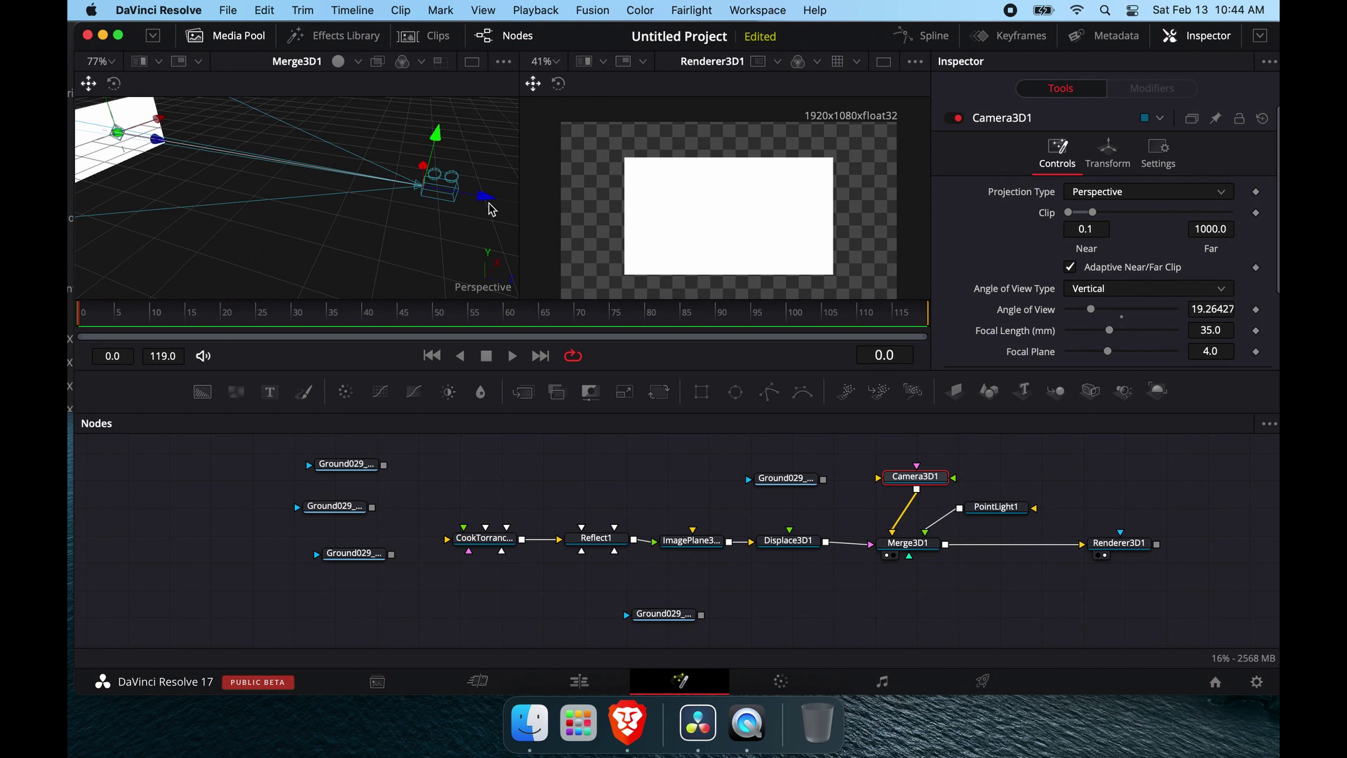
pyautogui.moveTo(485, 199); pyautogui.dragTo(356, 179)
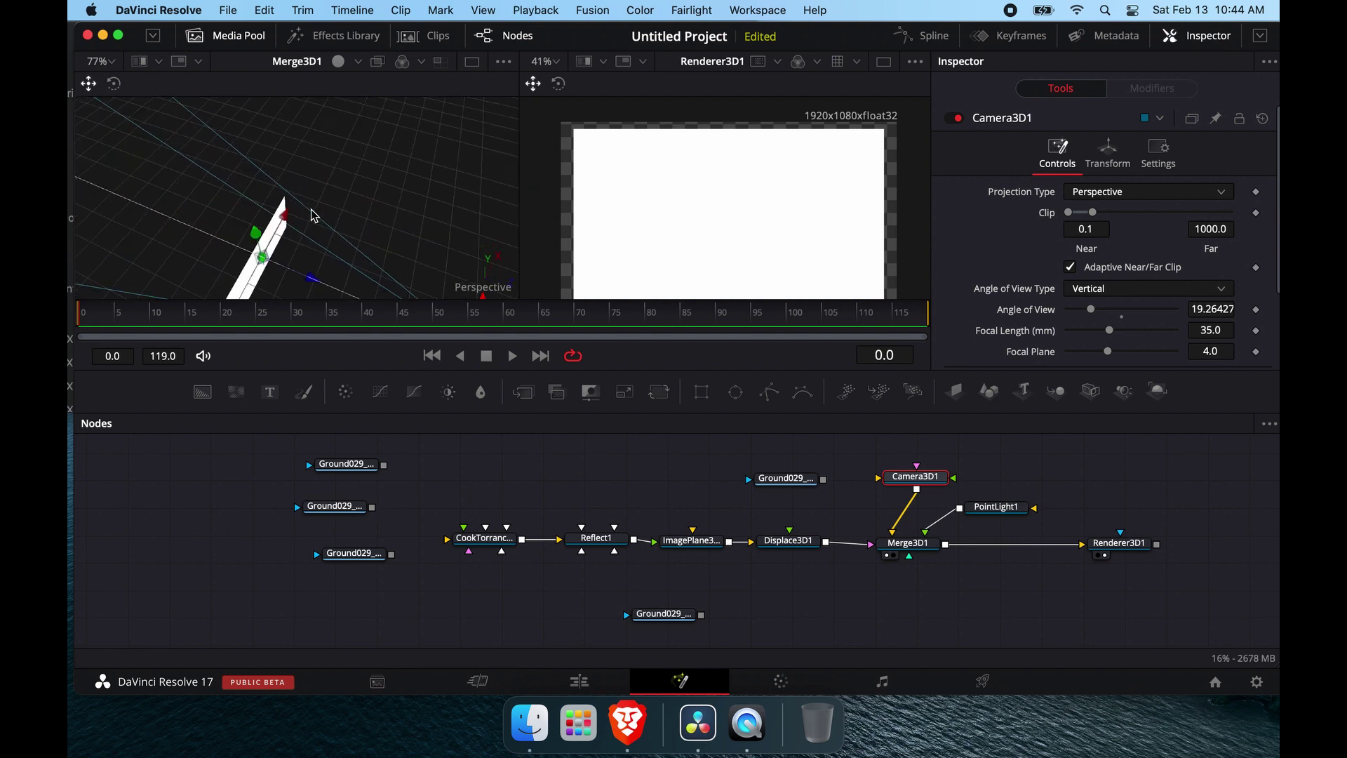
# - Move the point light out in front of the image plane and turn on lighting in the Merge3D1 viewer
pyautogui.moveTo(327, 244); pyautogui.dragTo(414, 259)
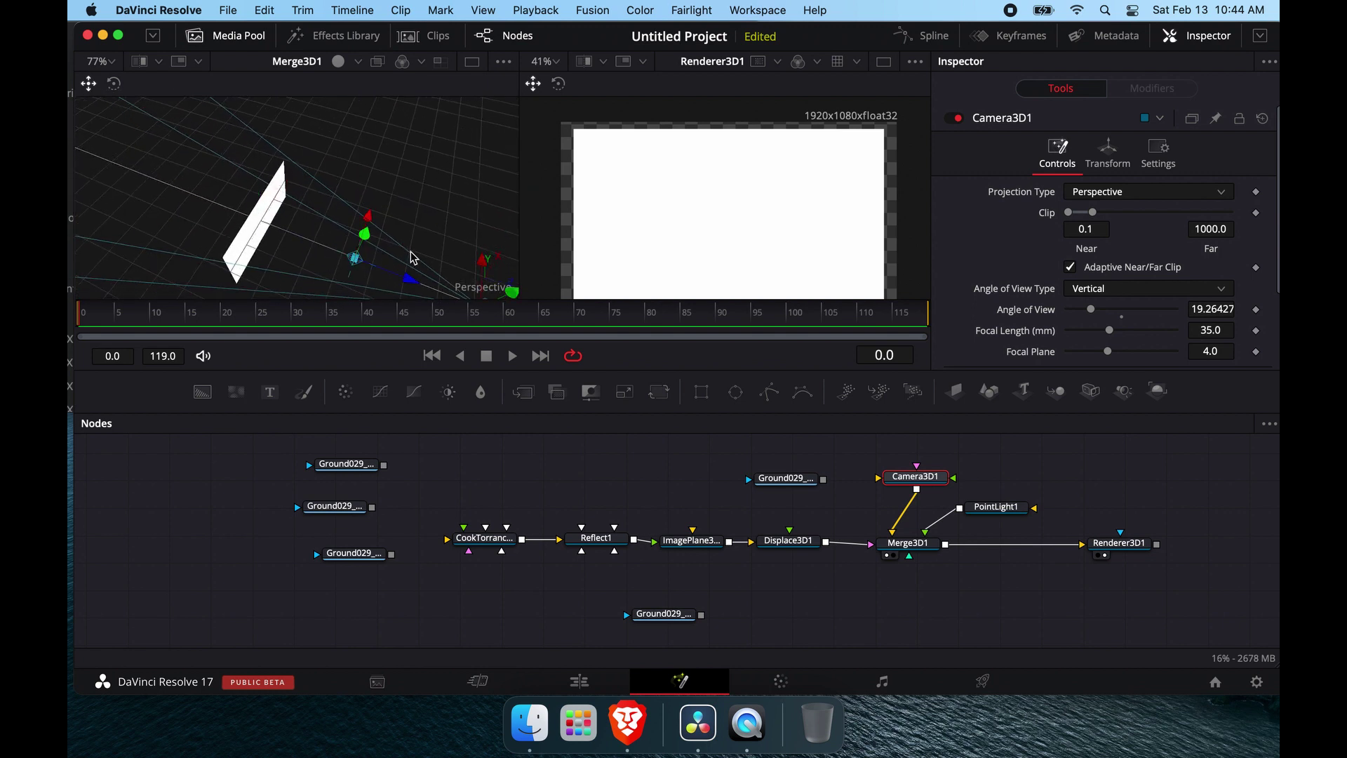
pyautogui.click(340, 63)
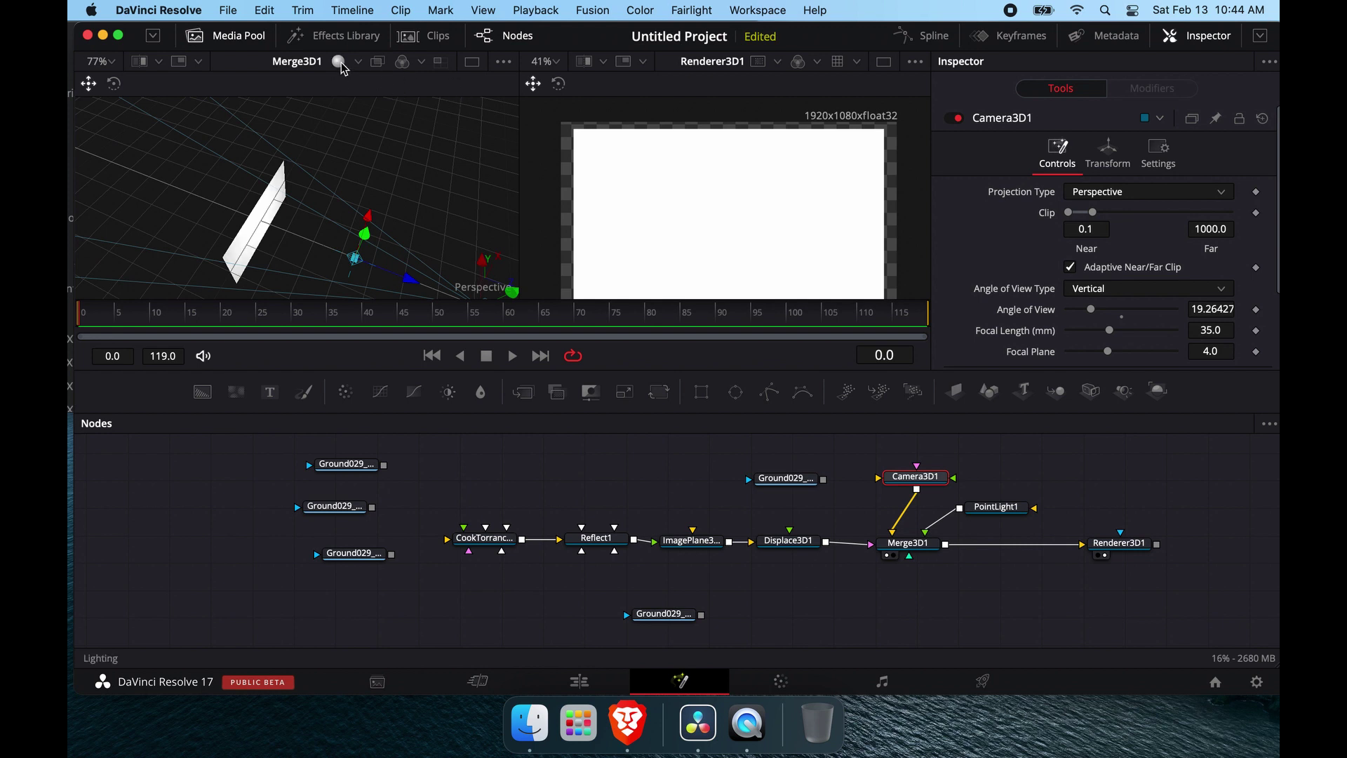
# - Set Renderer3D1 to the OpenGL Renderer and enable its lighting and shadows
pyautogui.click(1120, 546)
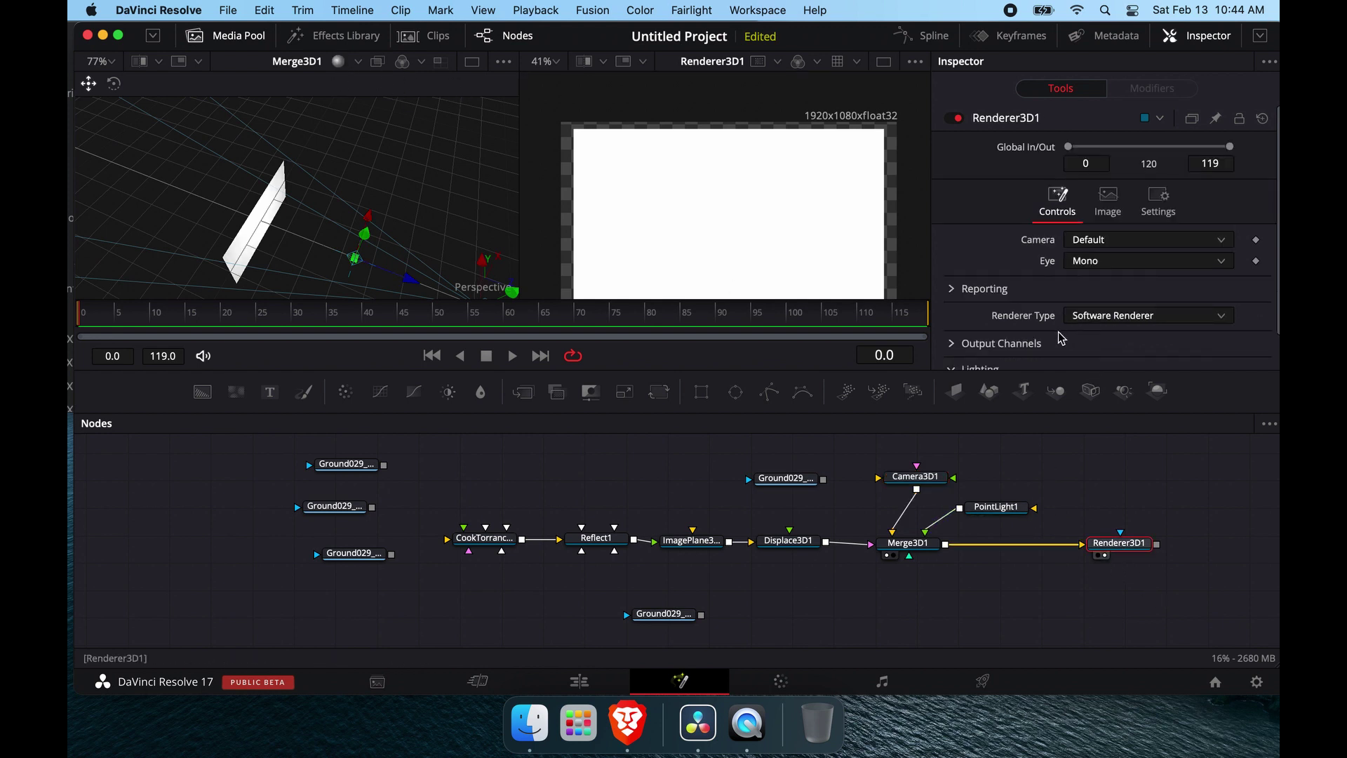
pyautogui.scroll(-1, 1063, 330)
pyautogui.click(1115, 278)
pyautogui.click(1112, 309)
pyautogui.scroll(-1, 1105, 315)
pyautogui.scroll(-3, 1094, 294)
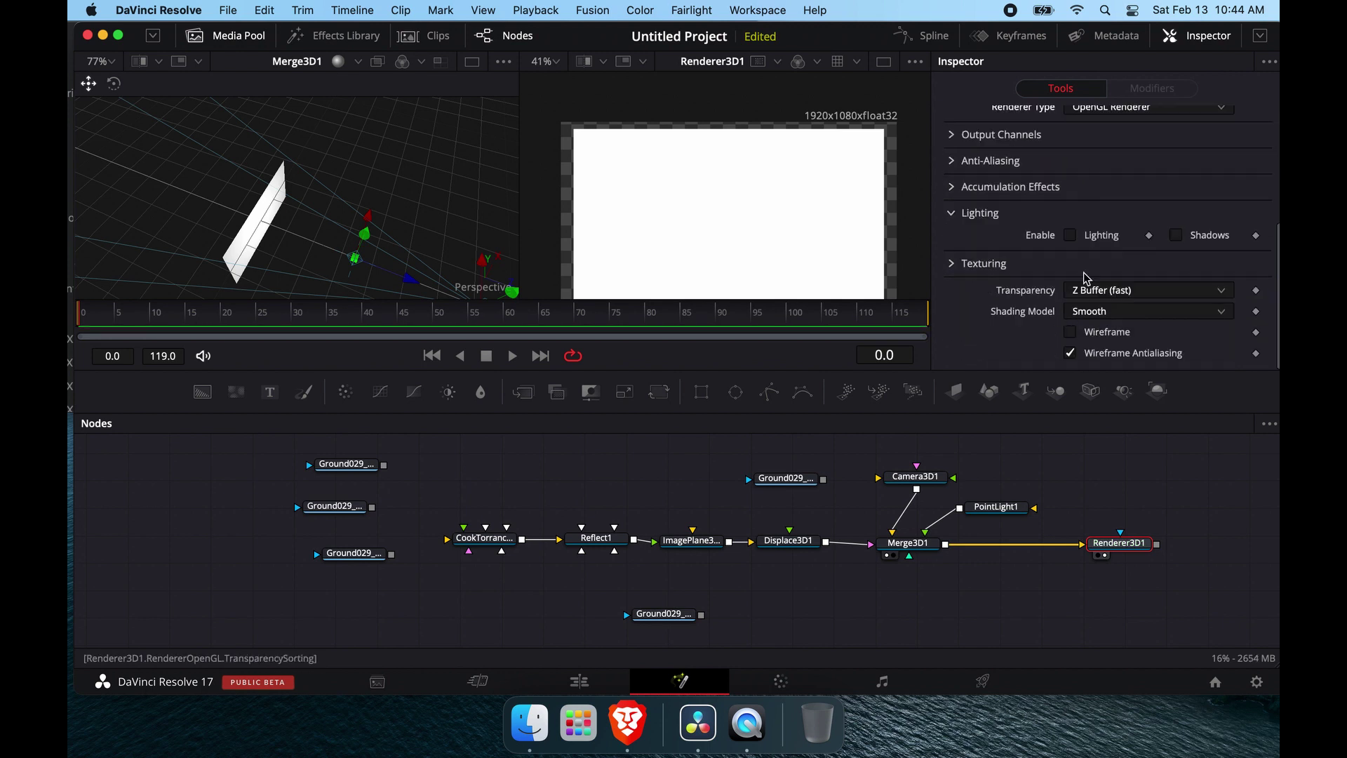
pyautogui.click(1070, 235)
pyautogui.click(1177, 235)
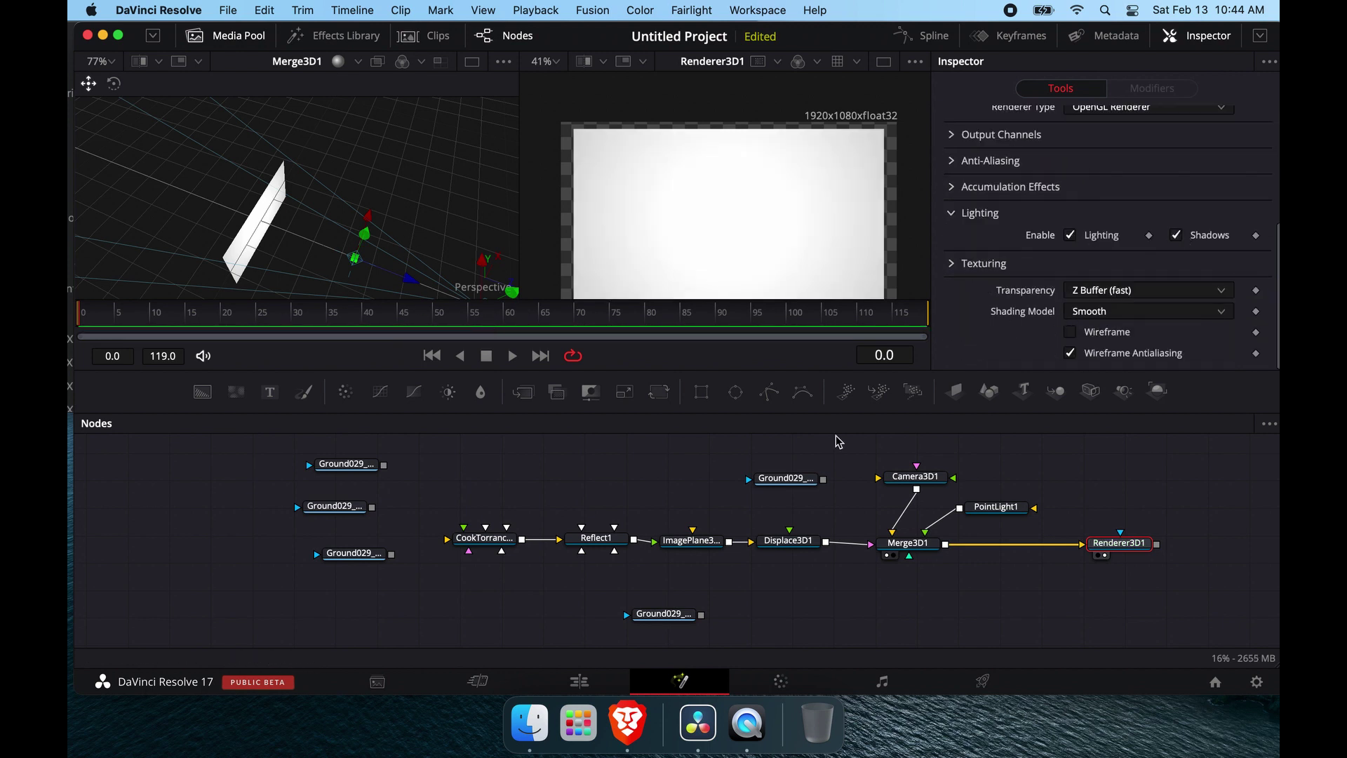
# - Set the point light's decay type to Quadratic and reposition the light to one side in front of the image plane
pyautogui.click(993, 510)
pyautogui.click(1157, 318)
pyautogui.click(1105, 379)
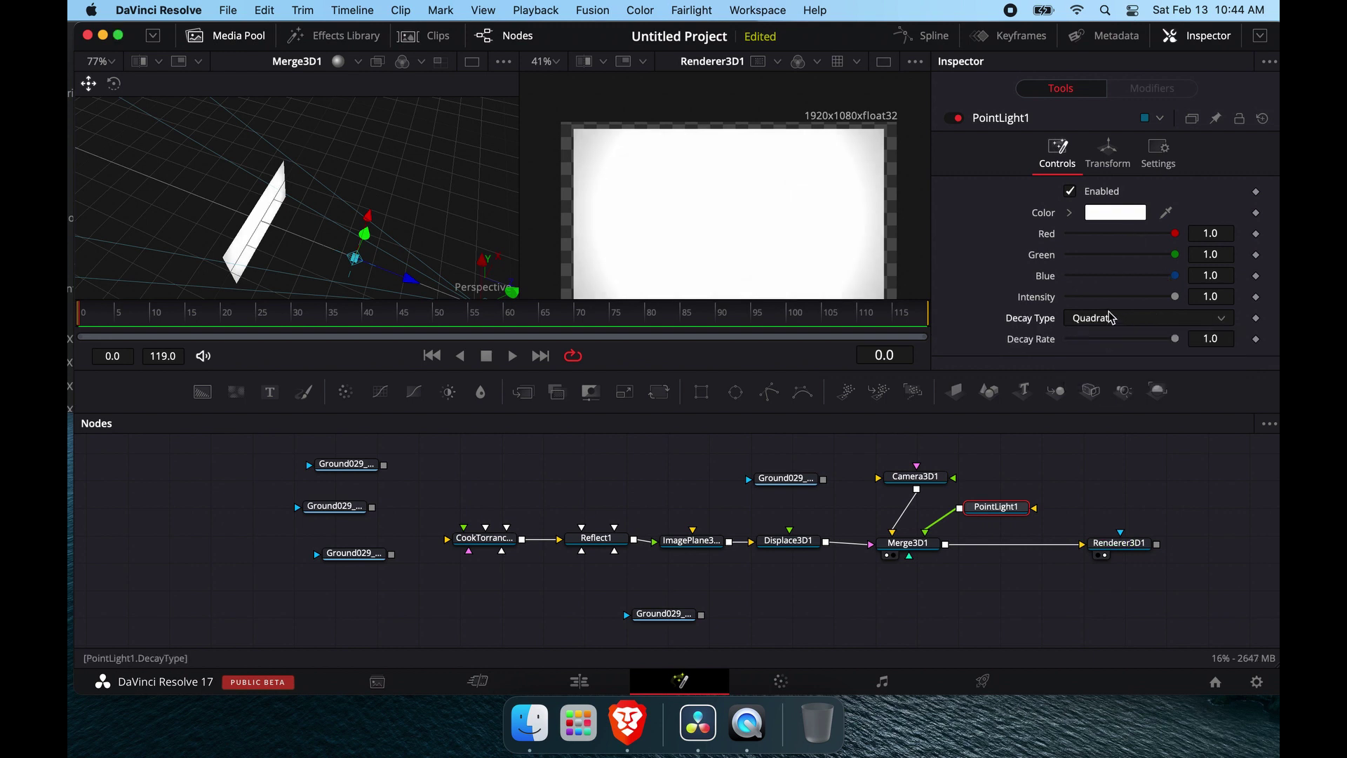
pyautogui.moveTo(1171, 338)
pyautogui.mouseDown()
pyautogui.moveTo(1155, 338)
pyautogui.moveTo(1175, 339)
pyautogui.mouseUp()
pyautogui.moveTo(428, 239)
pyautogui.mouseDown()
pyautogui.moveTo(406, 250)
pyautogui.moveTo(433, 220)
pyautogui.moveTo(466, 226)
pyautogui.moveTo(378, 252)
pyautogui.moveTo(392, 235)
pyautogui.mouseUp()
pyautogui.moveTo(375, 158)
pyautogui.mouseDown()
pyautogui.moveTo(379, 144)
pyautogui.moveTo(396, 185)
pyautogui.mouseUp()
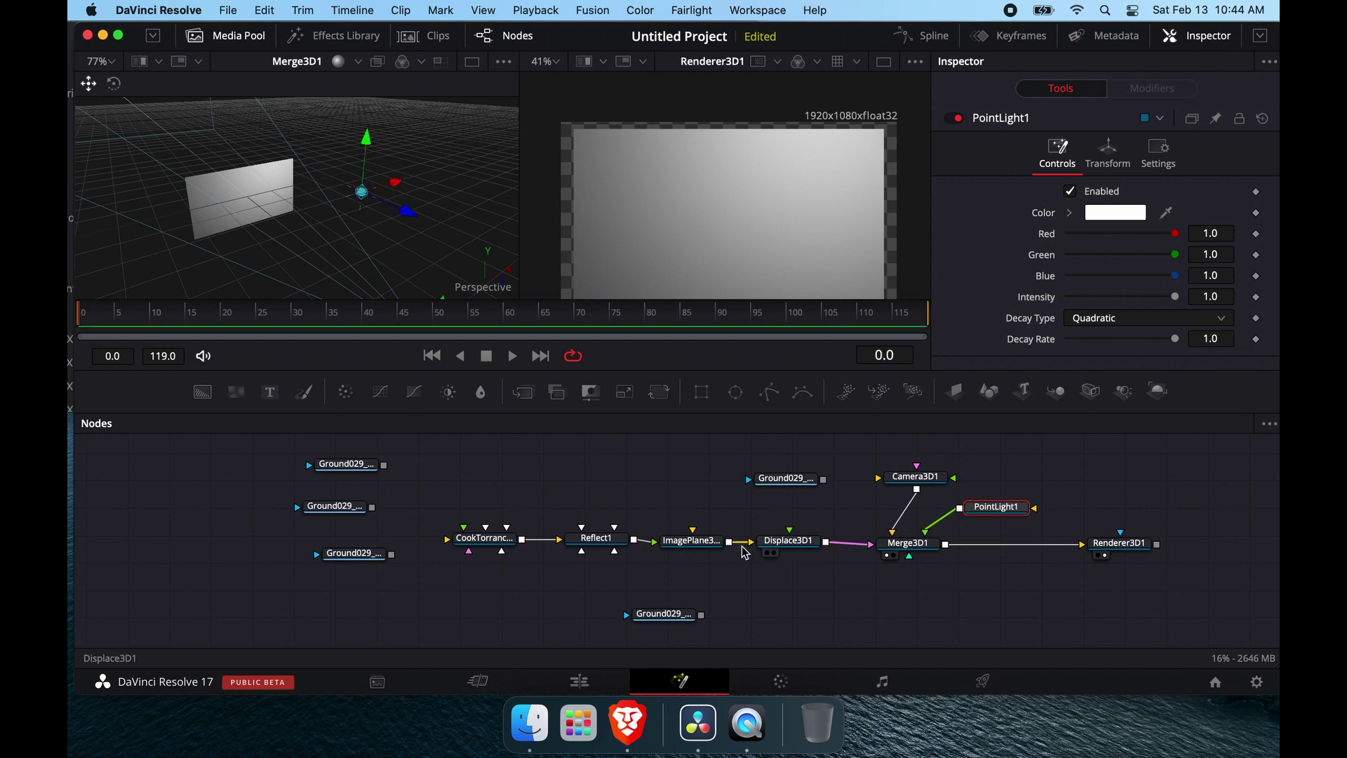
# - Rotate the image plane to about -10.4 in X and 7.8 in Y, keeping its translation at 0
pyautogui.click(680, 541)
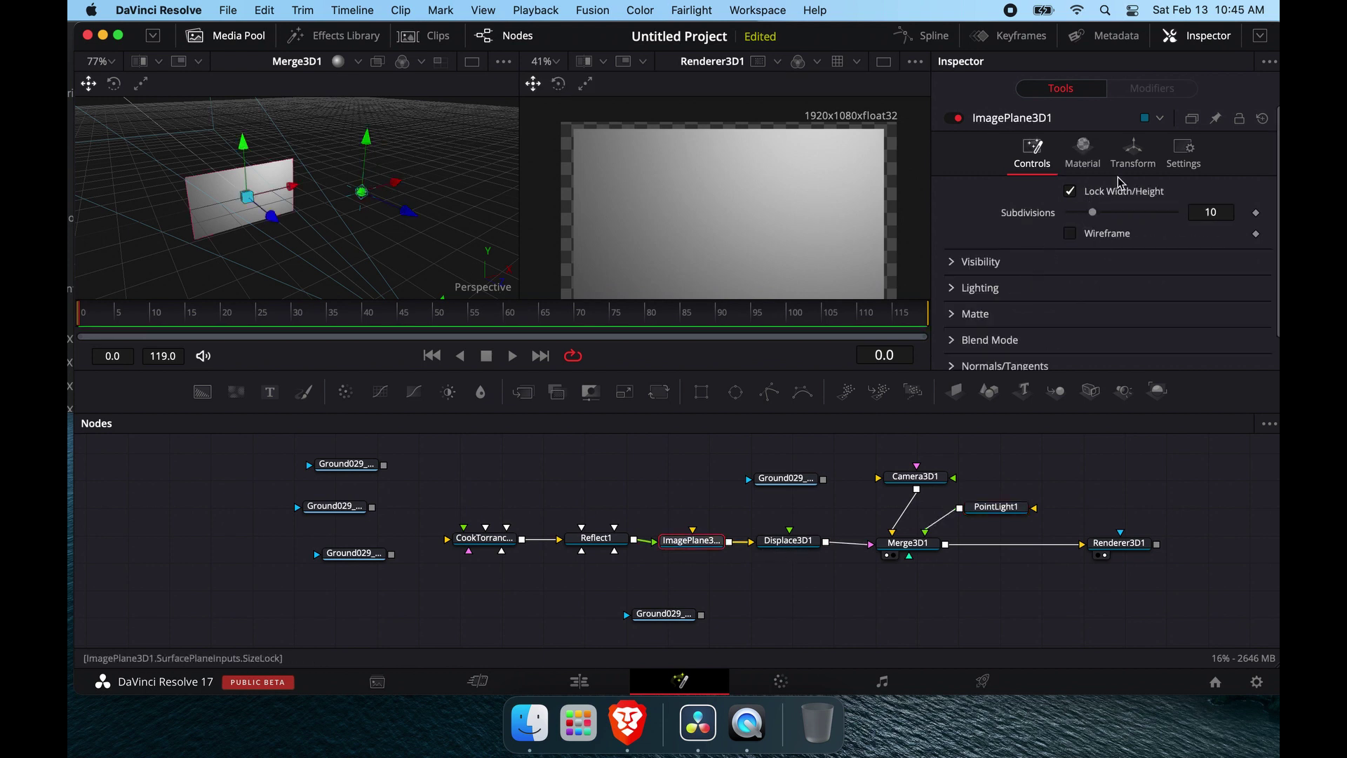
pyautogui.click(1133, 151)
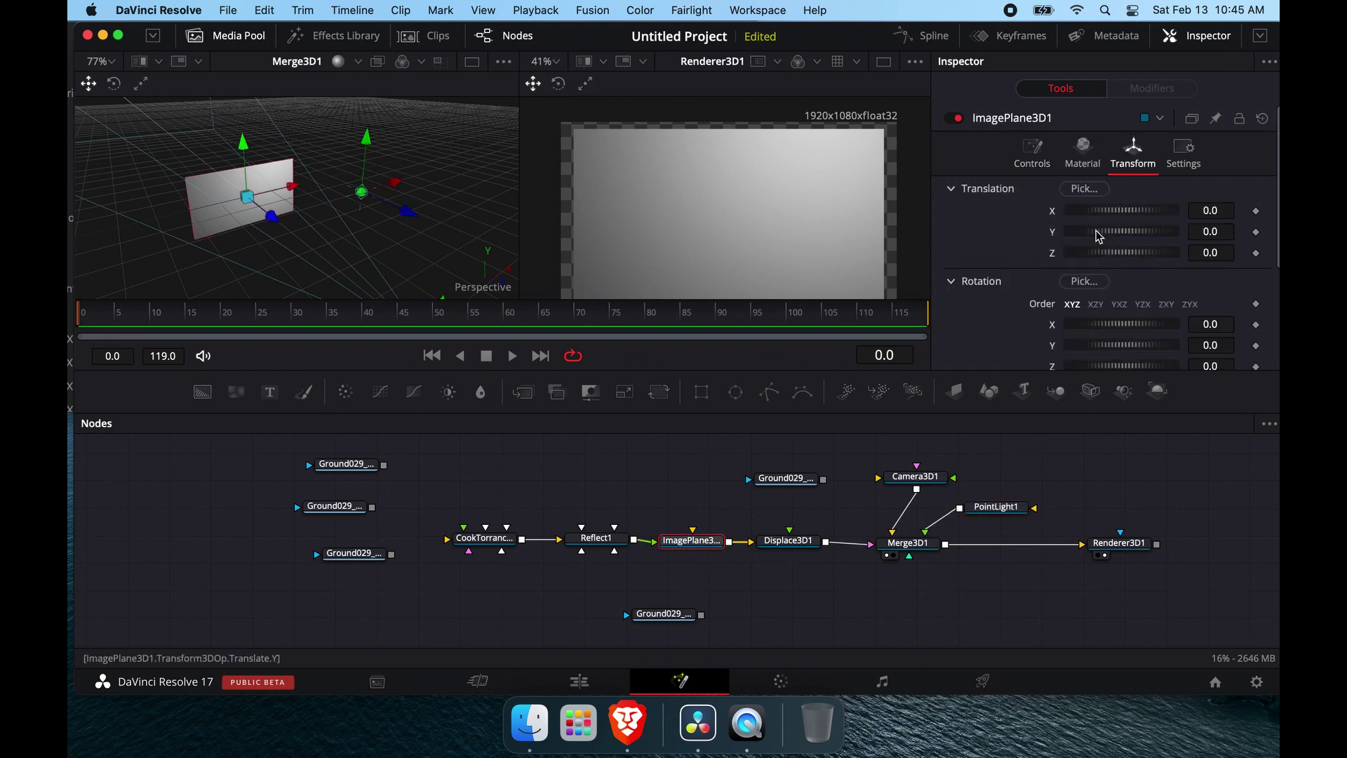
pyautogui.moveTo(1099, 236); pyautogui.dragTo(1095, 235)
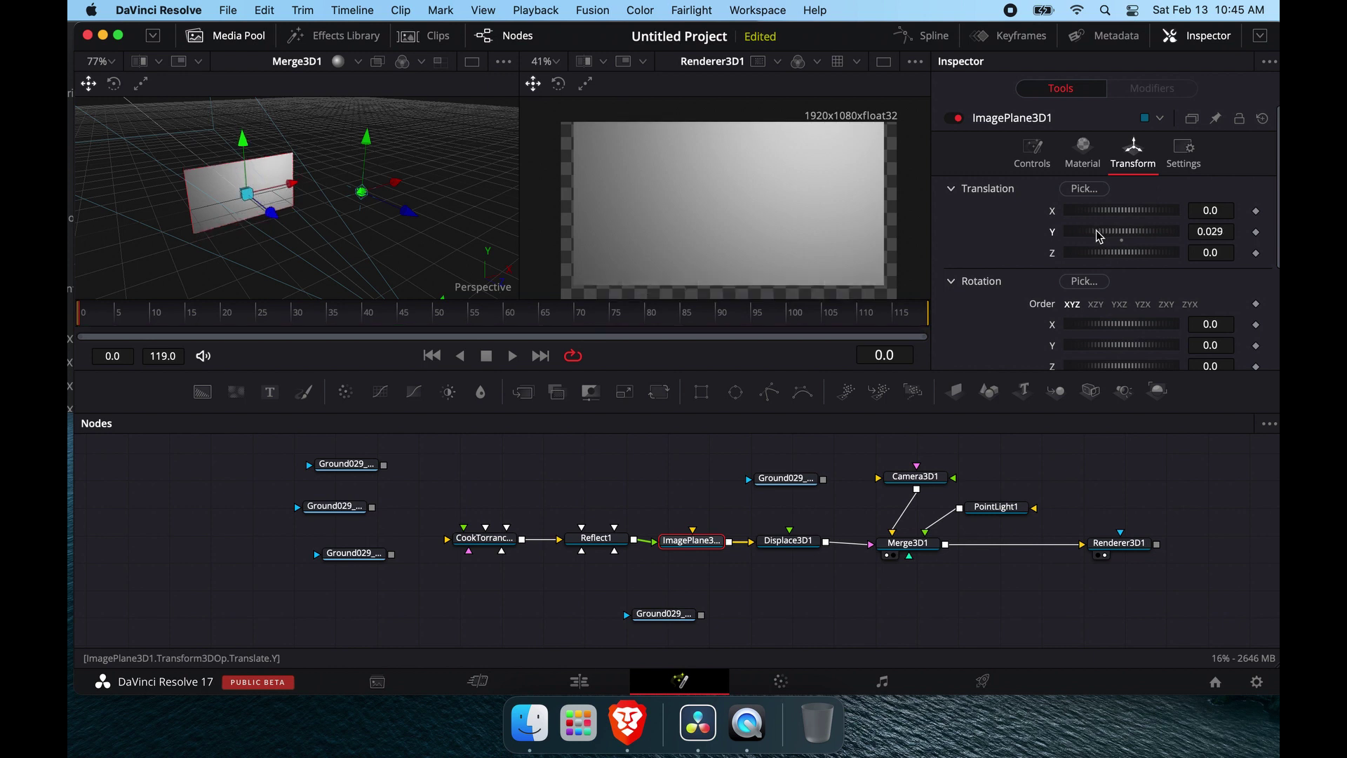
pyautogui.doubleClick(1124, 240)
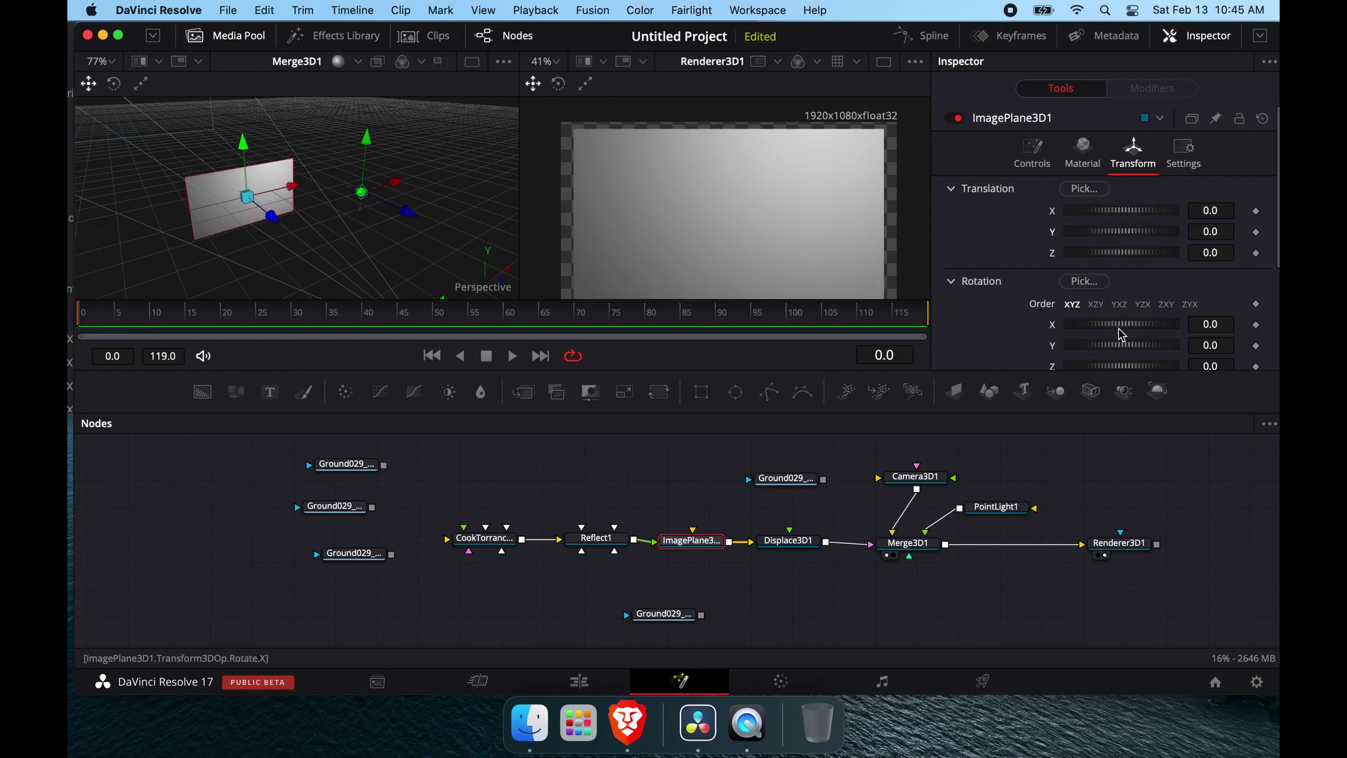
pyautogui.moveTo(1119, 331); pyautogui.dragTo(1118, 348)
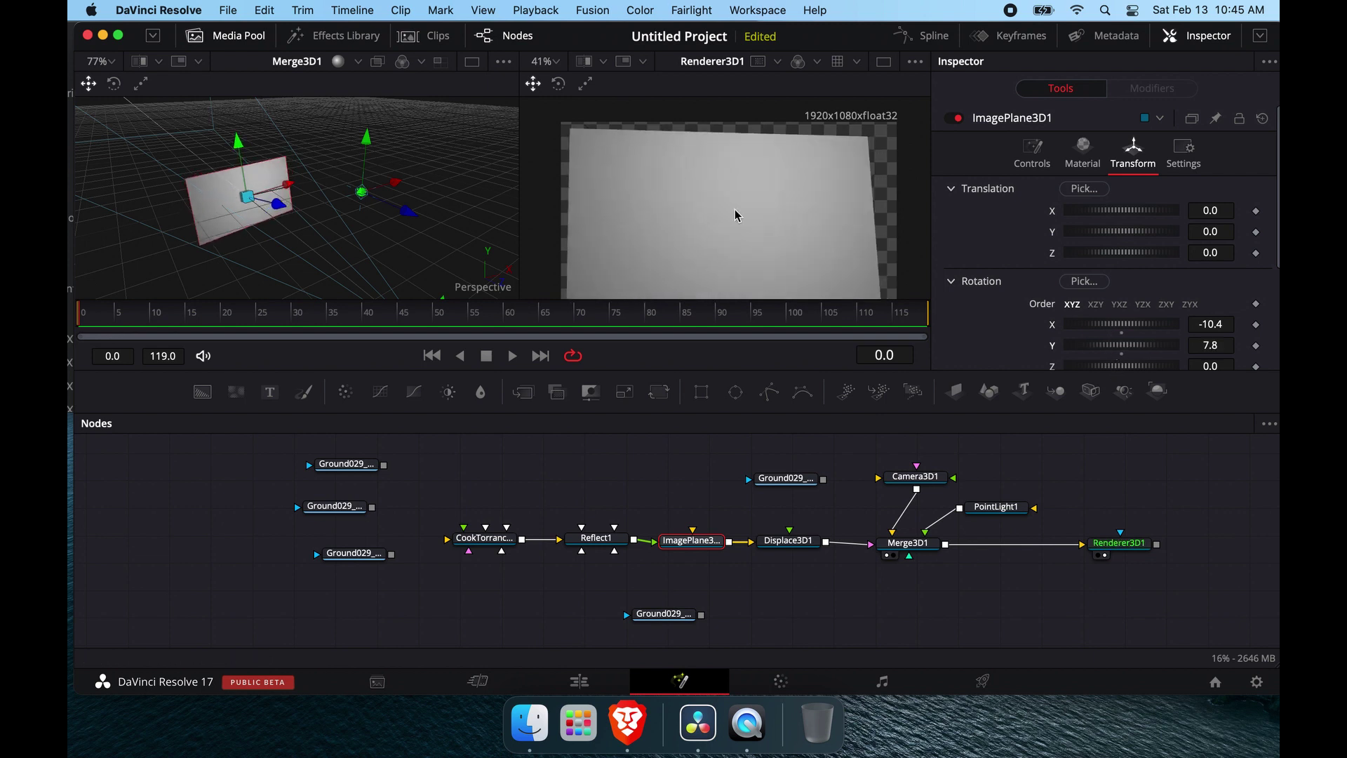
# - Combine the ambient occlusion loader over the color loader with a Merge node and connect its output to the CookTorrance node
pyautogui.moveTo(345, 465); pyautogui.dragTo(320, 462)
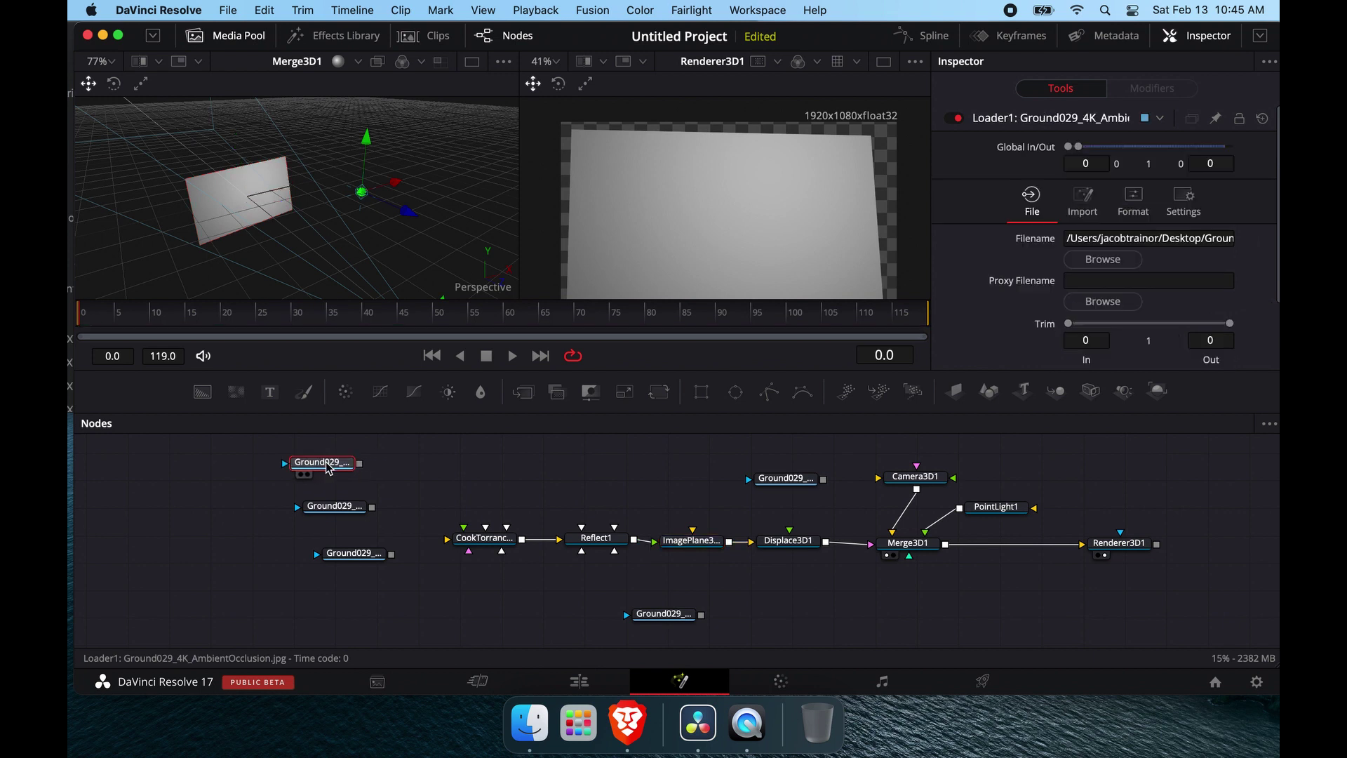
pyautogui.moveTo(345, 512); pyautogui.dragTo(324, 511)
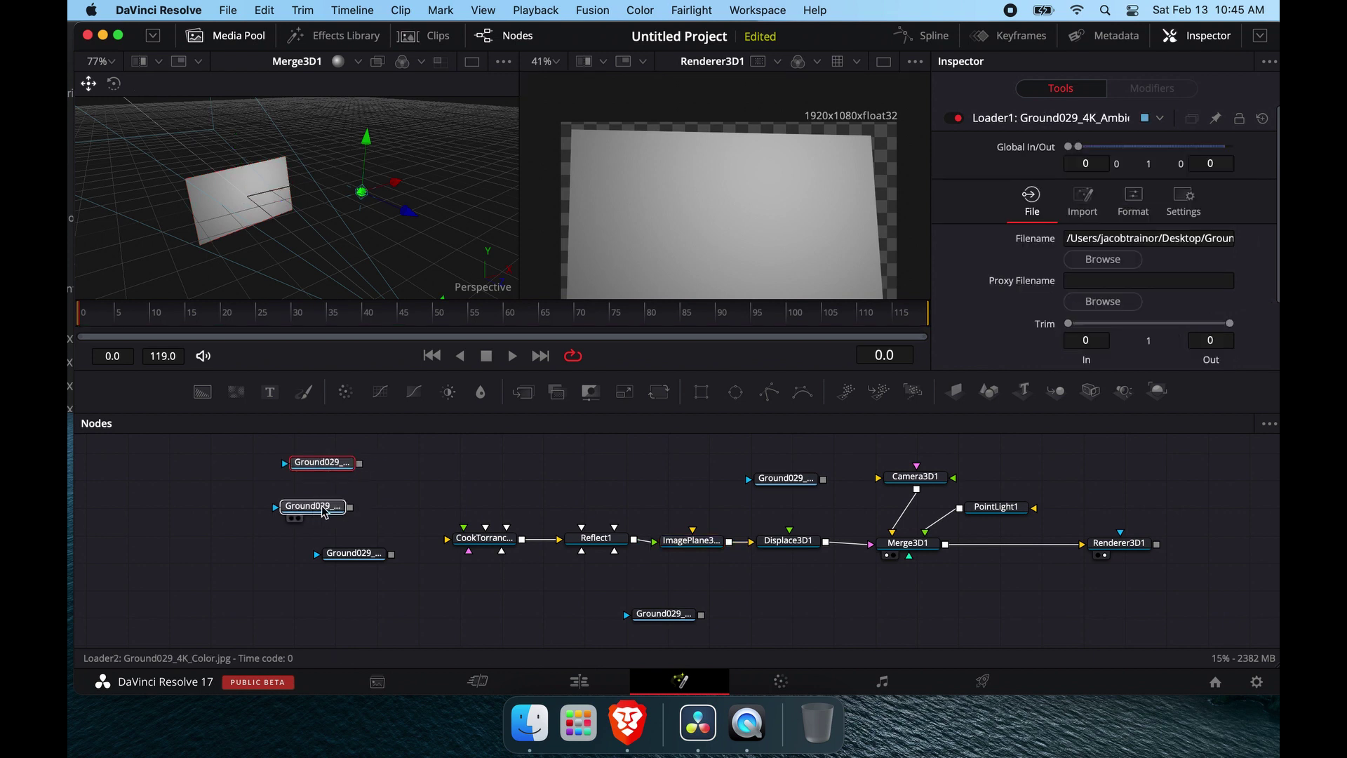
pyautogui.click(331, 468)
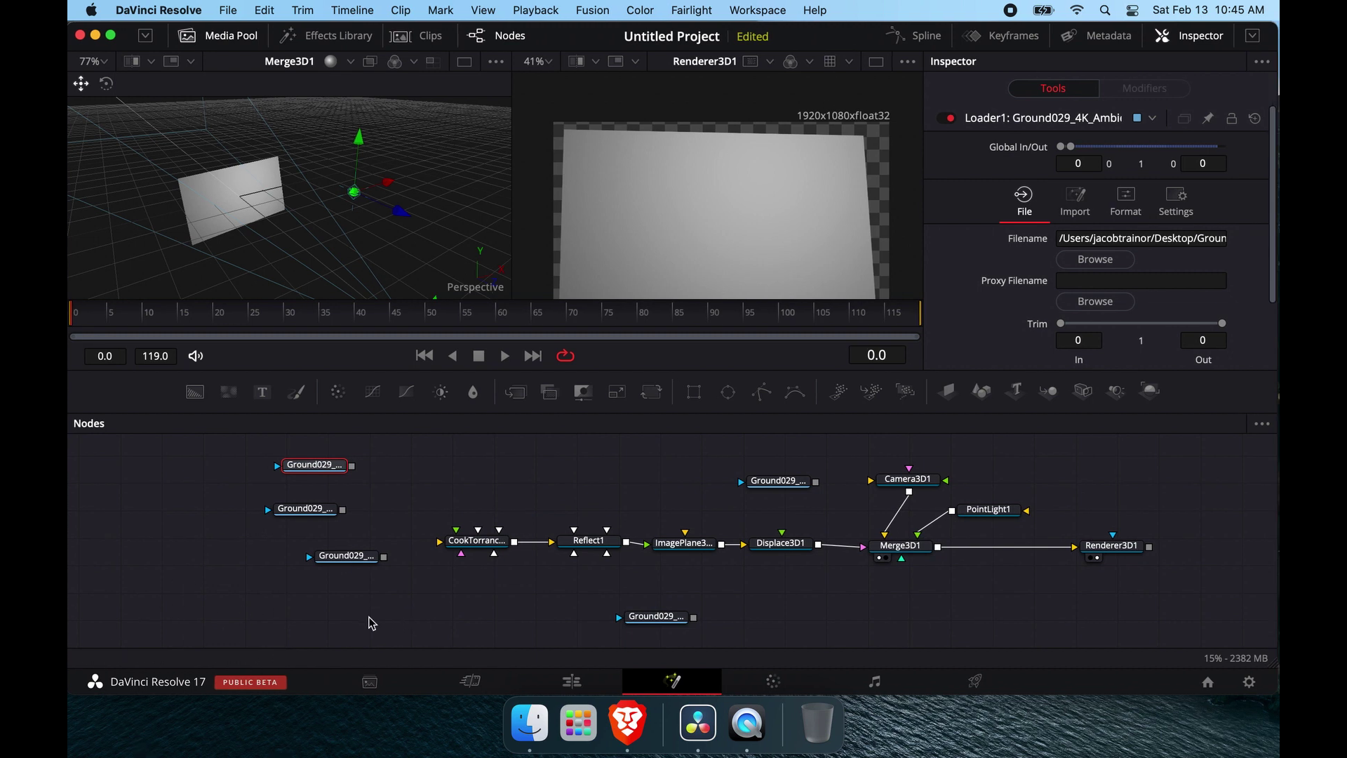
pyautogui.click(314, 514)
pyautogui.hotkey('shift', 'space')
pyautogui.write('merge')
pyautogui.press('Return')
pyautogui.moveTo(384, 491); pyautogui.dragTo(441, 541)
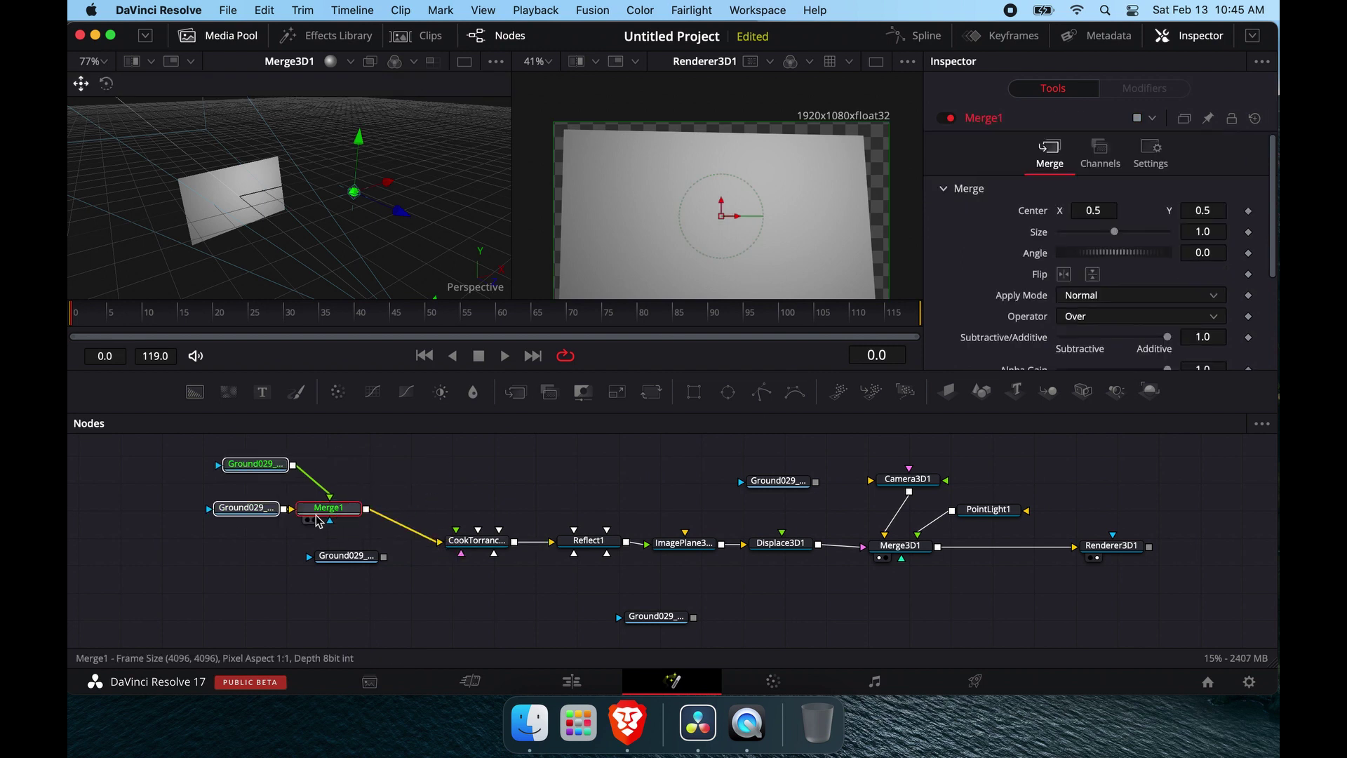
# - View the Merge1 output, set its Apply Mode to Multiply and lower its Blend to about 0.8
pyautogui.click(314, 521)
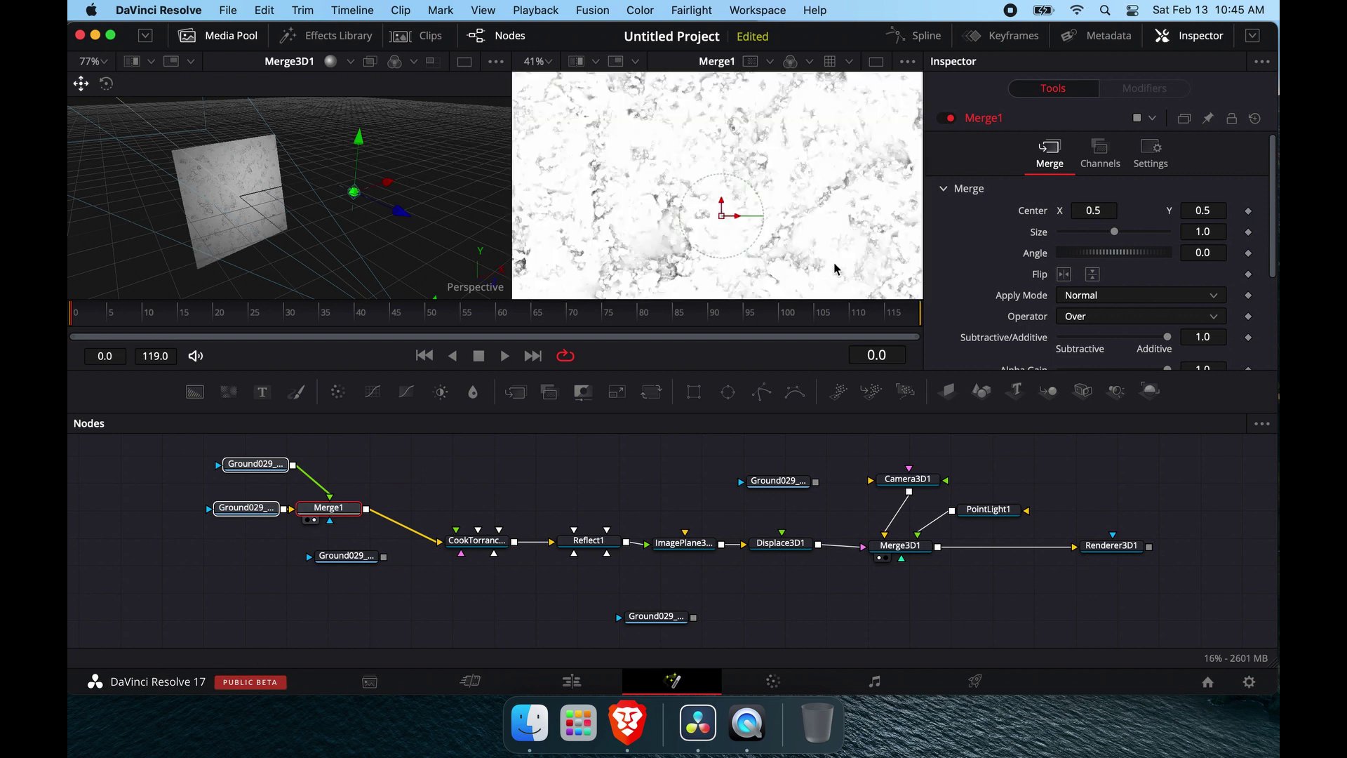
pyautogui.scroll(3, 744, 198)
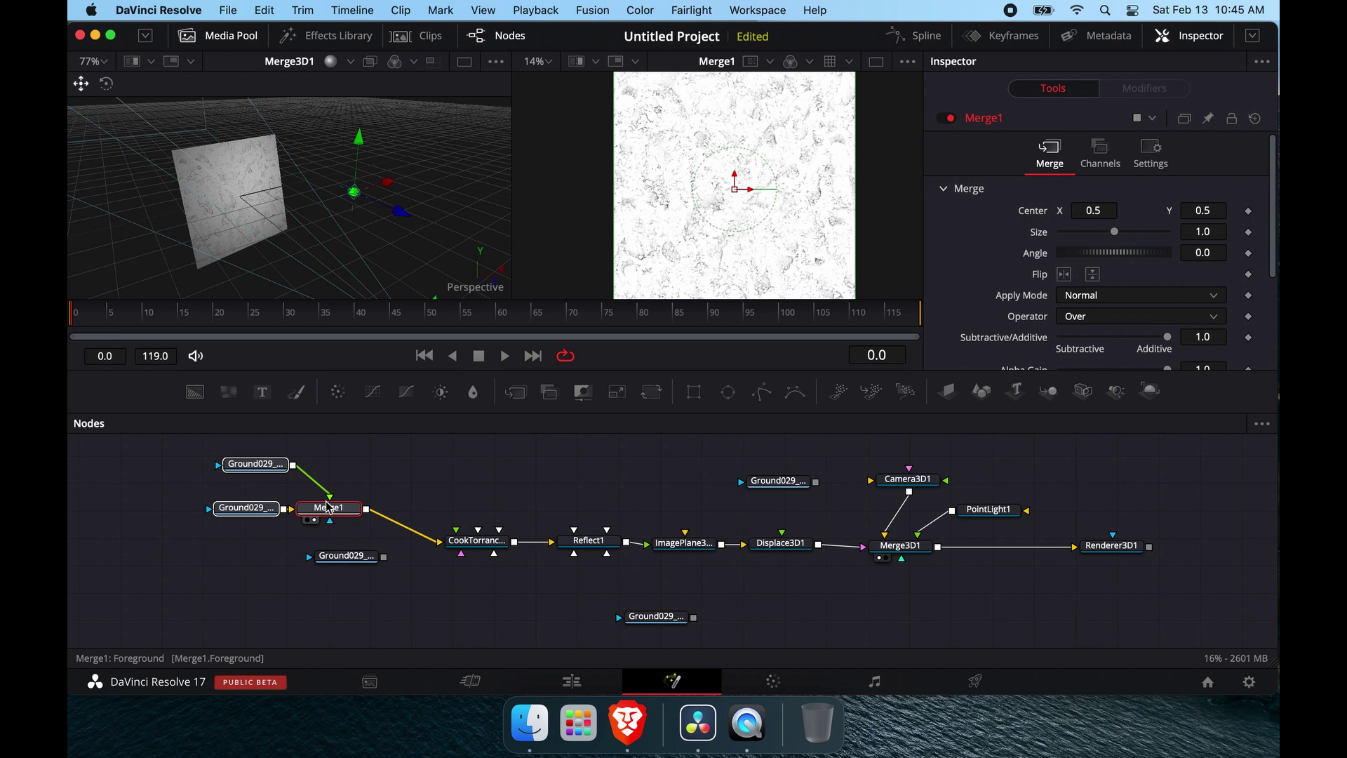
pyautogui.click(1088, 297)
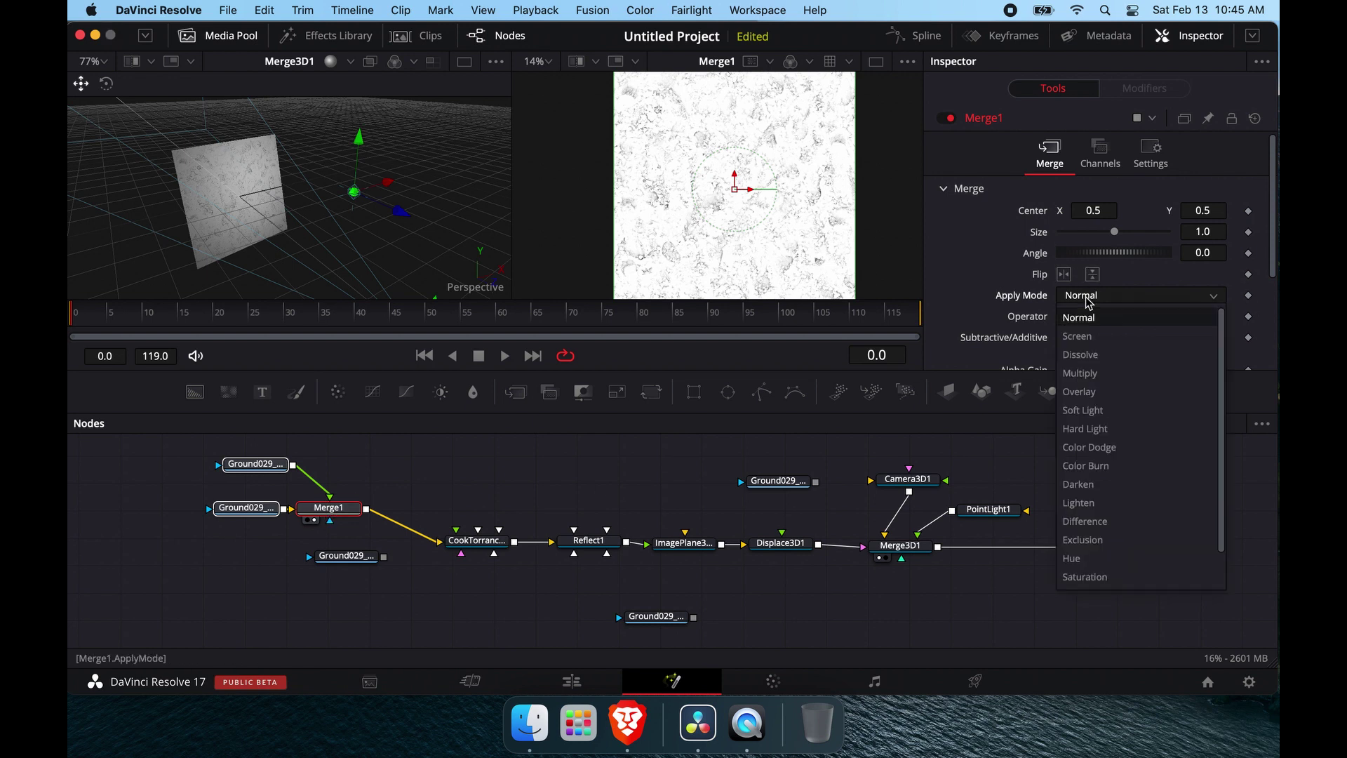
pyautogui.click(1086, 375)
pyautogui.scroll(10, 770, 205)
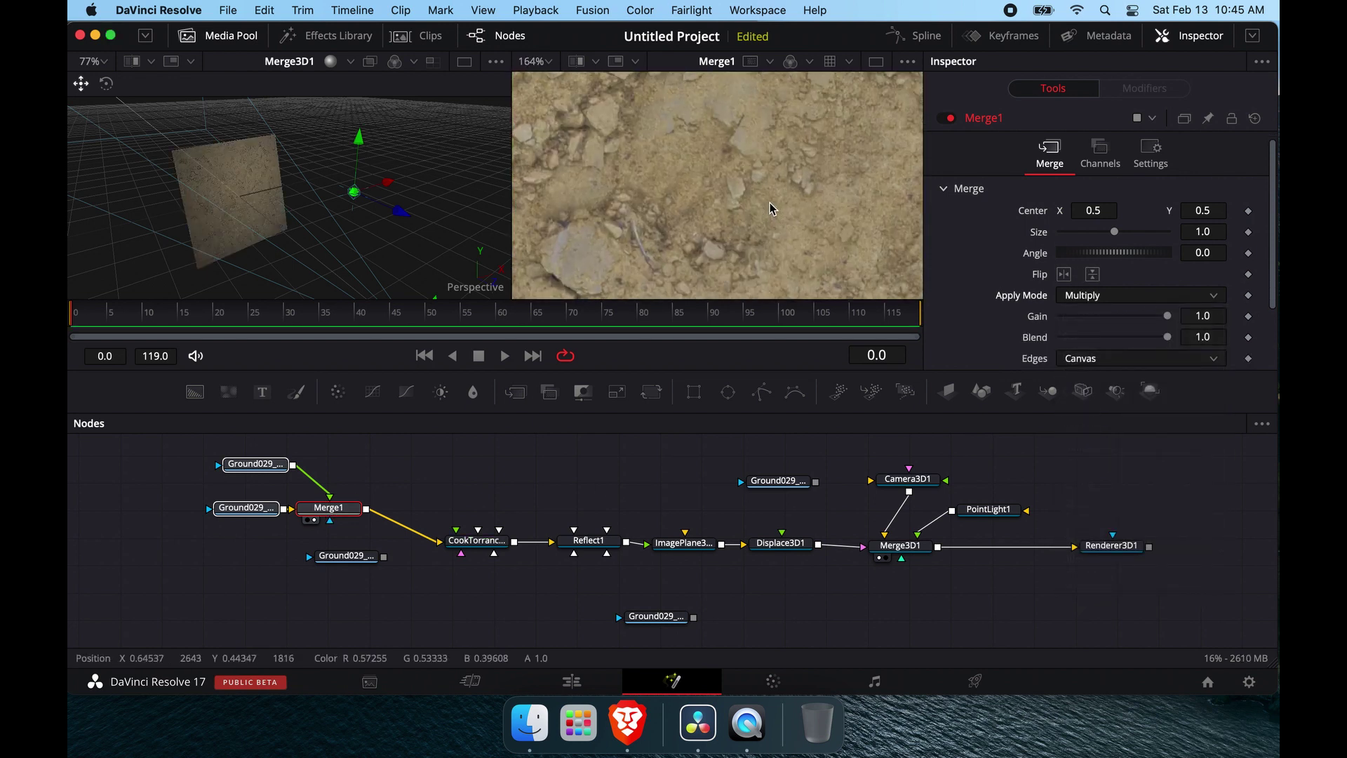
pyautogui.hscroll(-6, 770, 205)
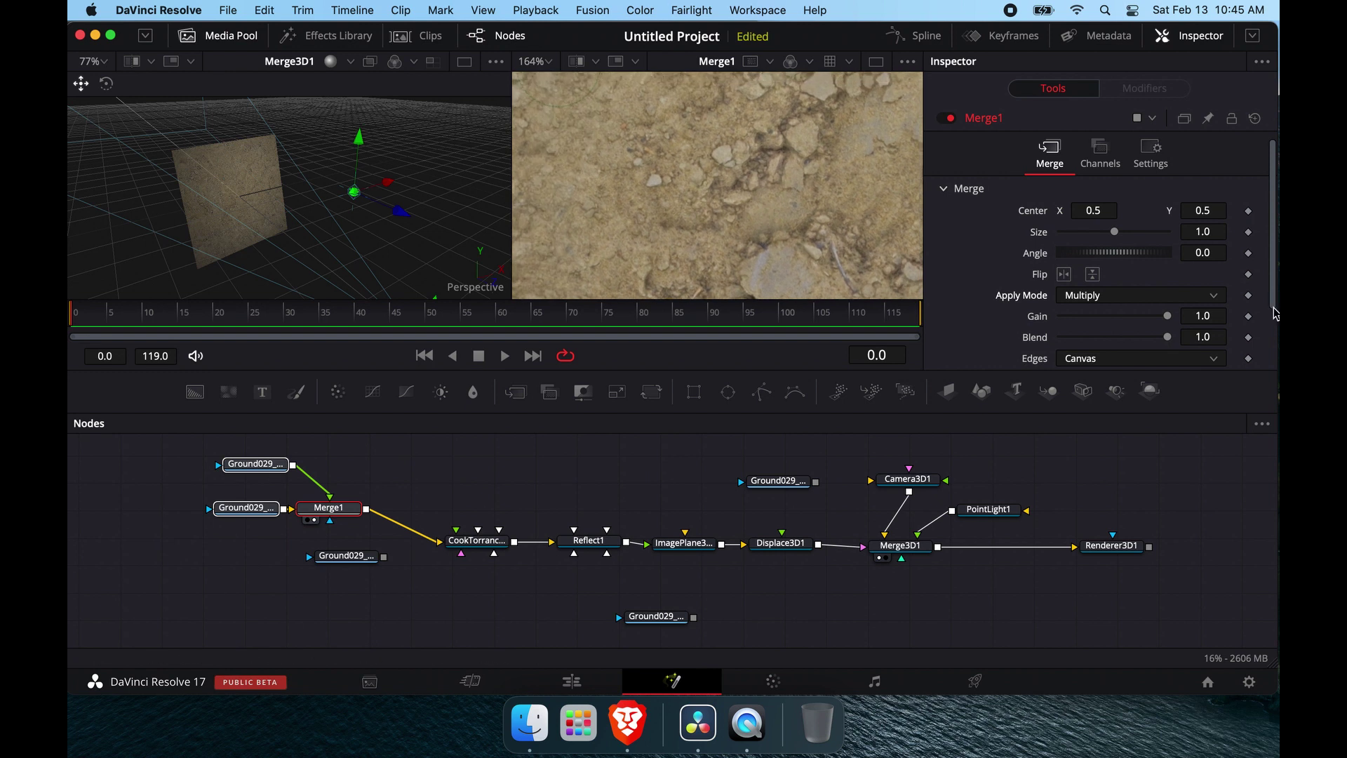
pyautogui.moveTo(1059, 337); pyautogui.dragTo(1159, 344)
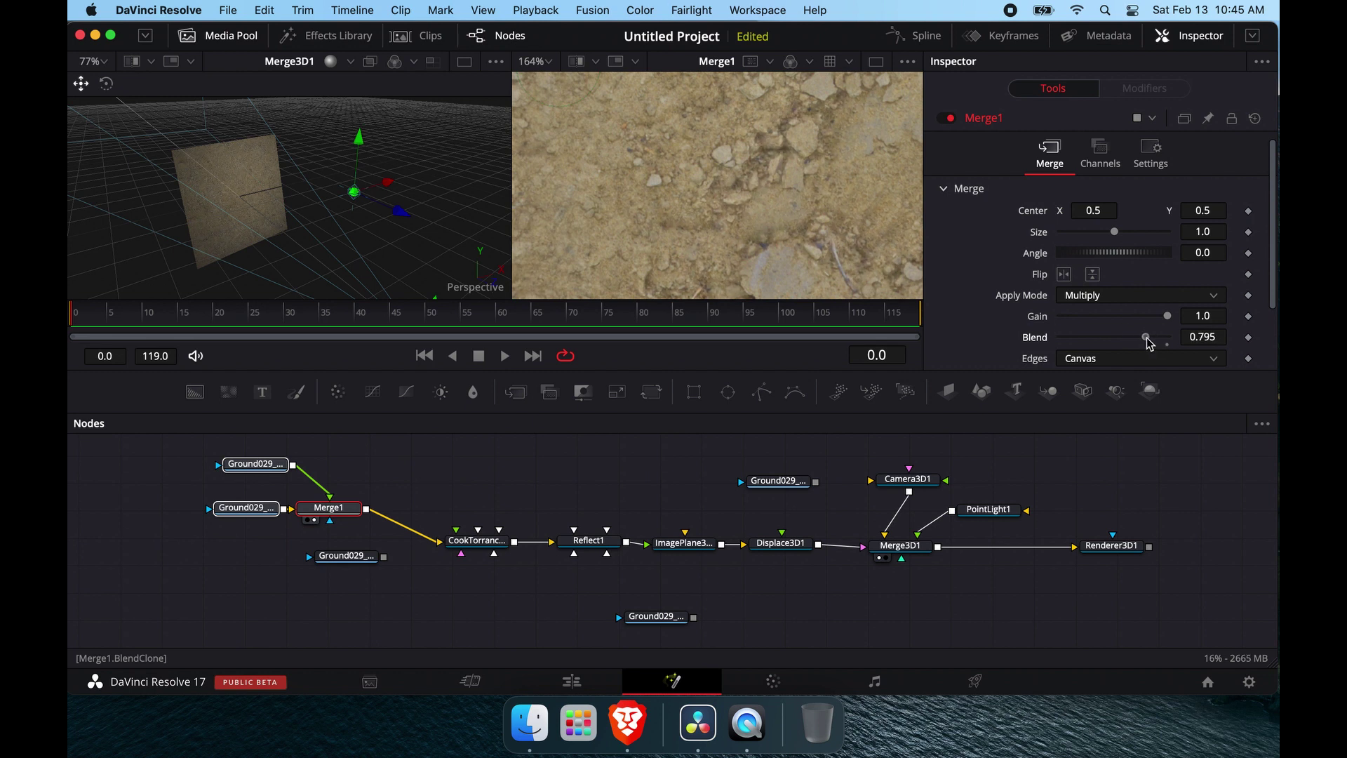
# - Move the unconnected Ground029 loader nearest Merge1 farther below it and add a Channel Booleans node after that loader
pyautogui.moveTo(277, 466); pyautogui.dragTo(260, 457)
pyautogui.moveTo(300, 504); pyautogui.dragTo(317, 597)
pyautogui.scroll(-2, 353, 561)
pyautogui.hotkey('shift', 'space')
pyautogui.write('merge')
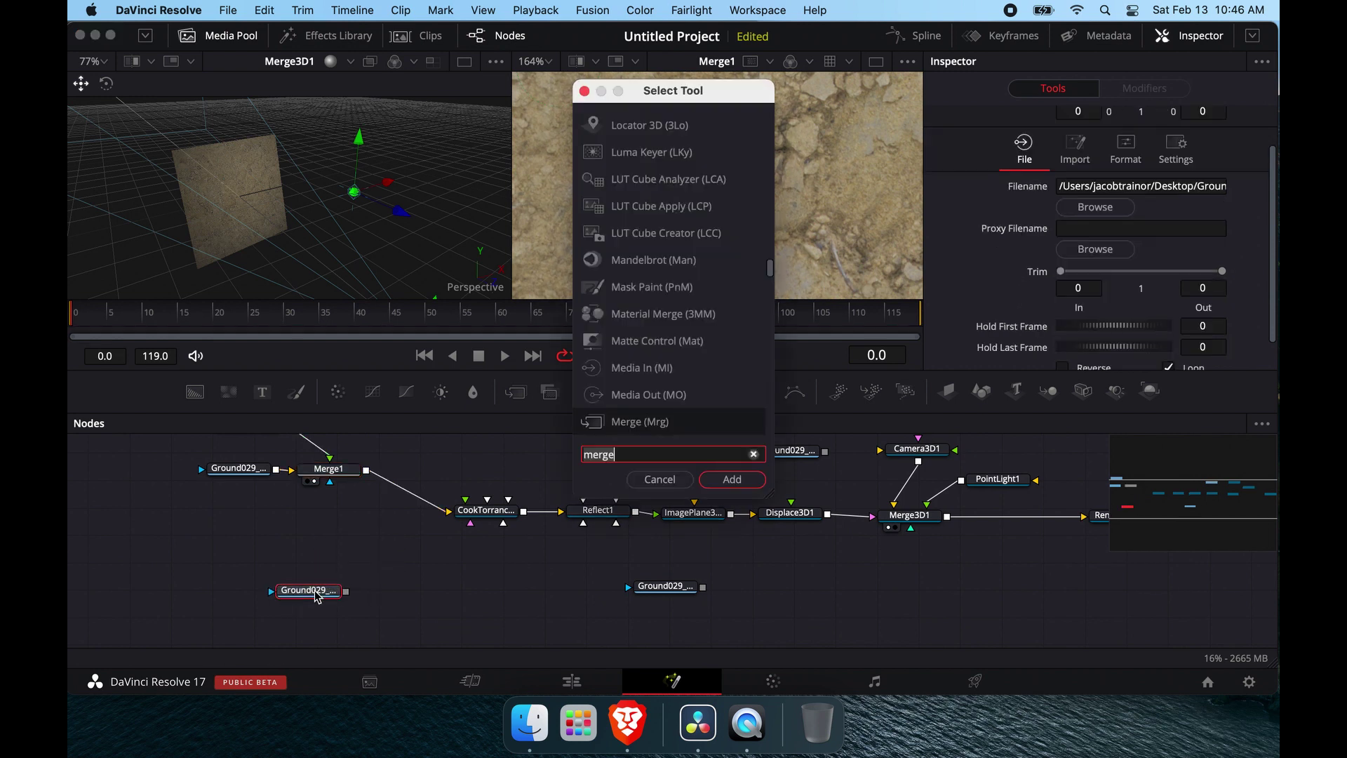
pyautogui.write('channel')
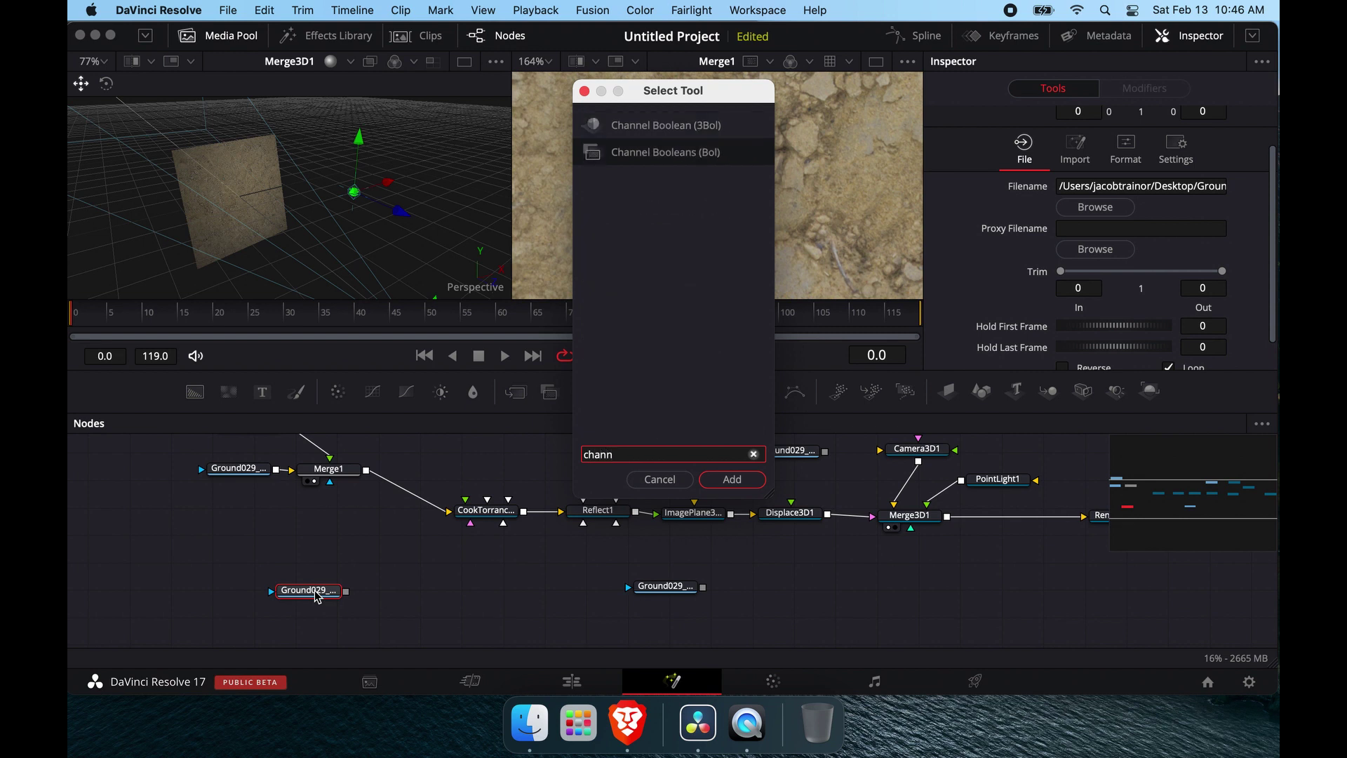
pyautogui.press('Return')
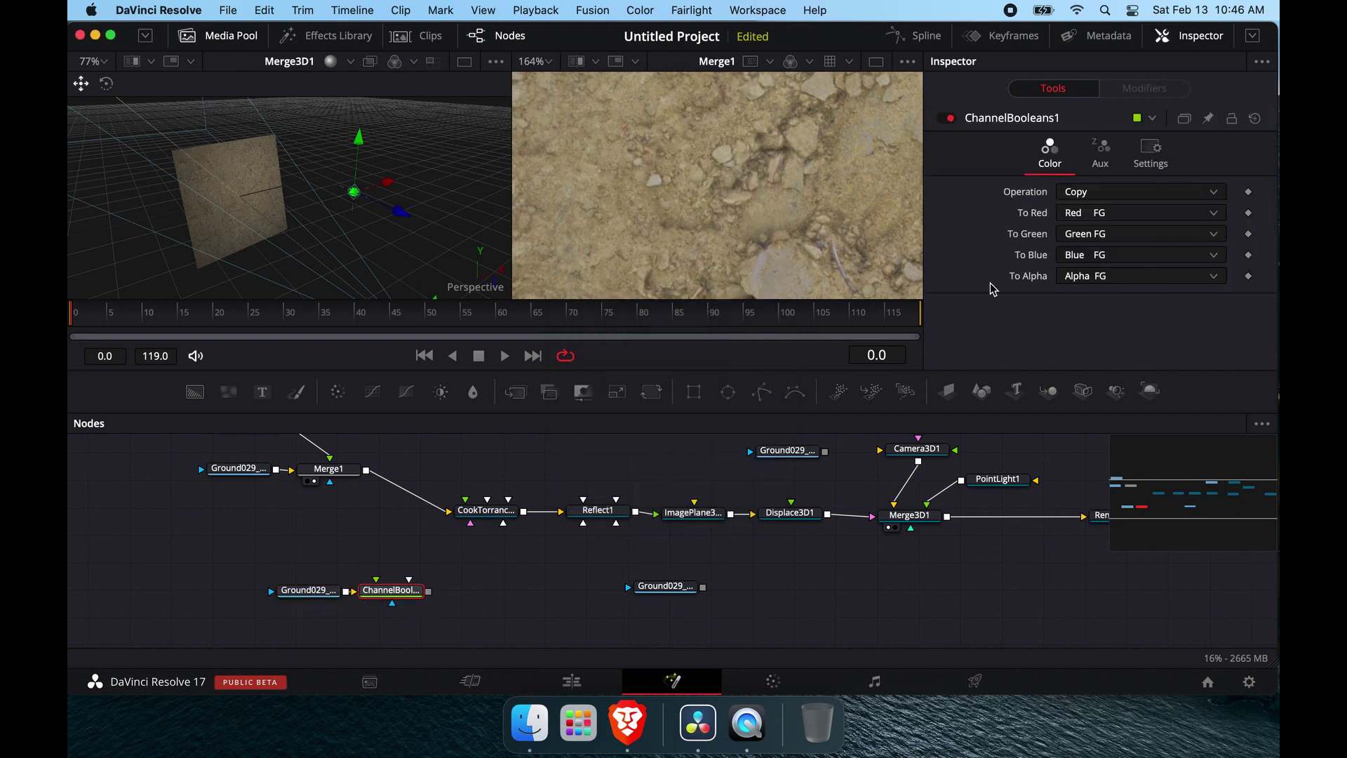
# - Set the Channel Booleans node's To Alpha to Red FG and preview its output
pyautogui.click(1079, 276)
pyautogui.click(1092, 381)
pyautogui.click(371, 603)
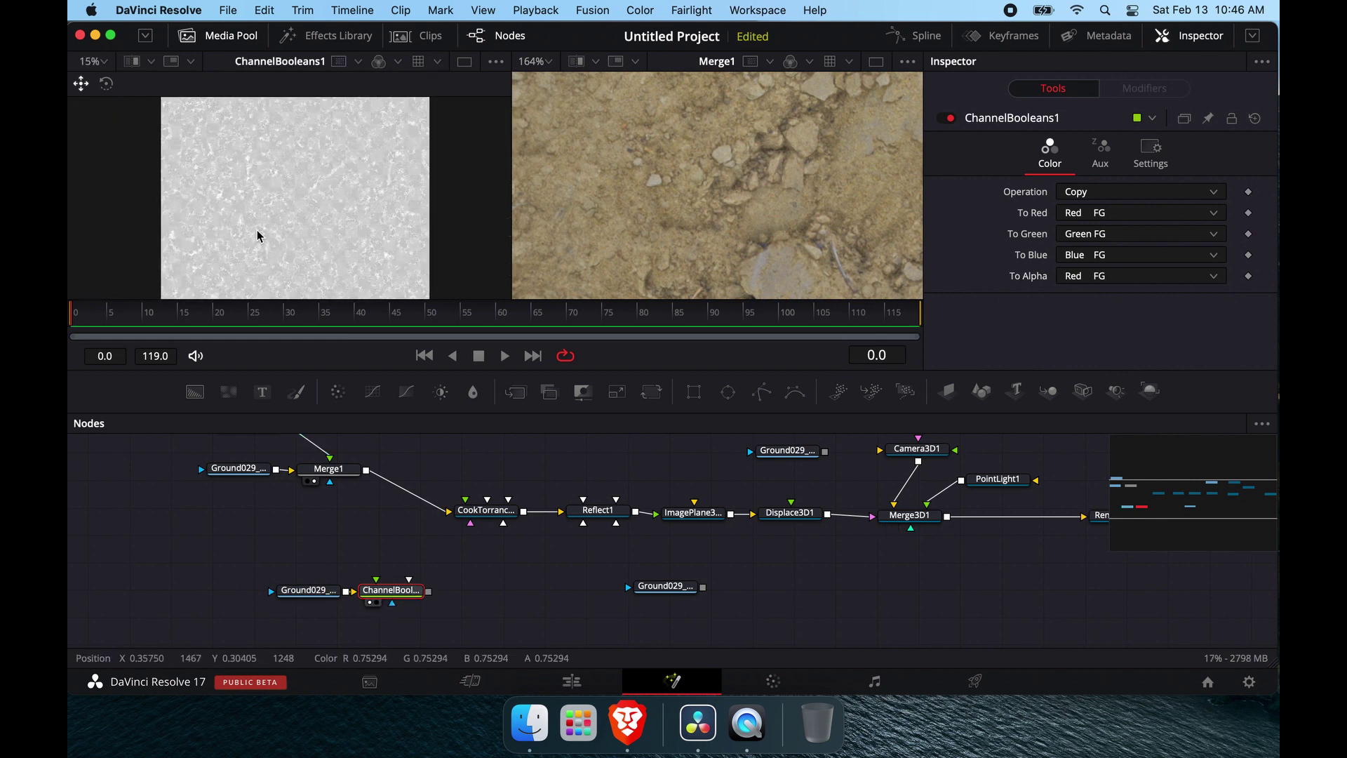
pyautogui.scroll(1, 318, 198)
pyautogui.scroll(-10, 378, 219)
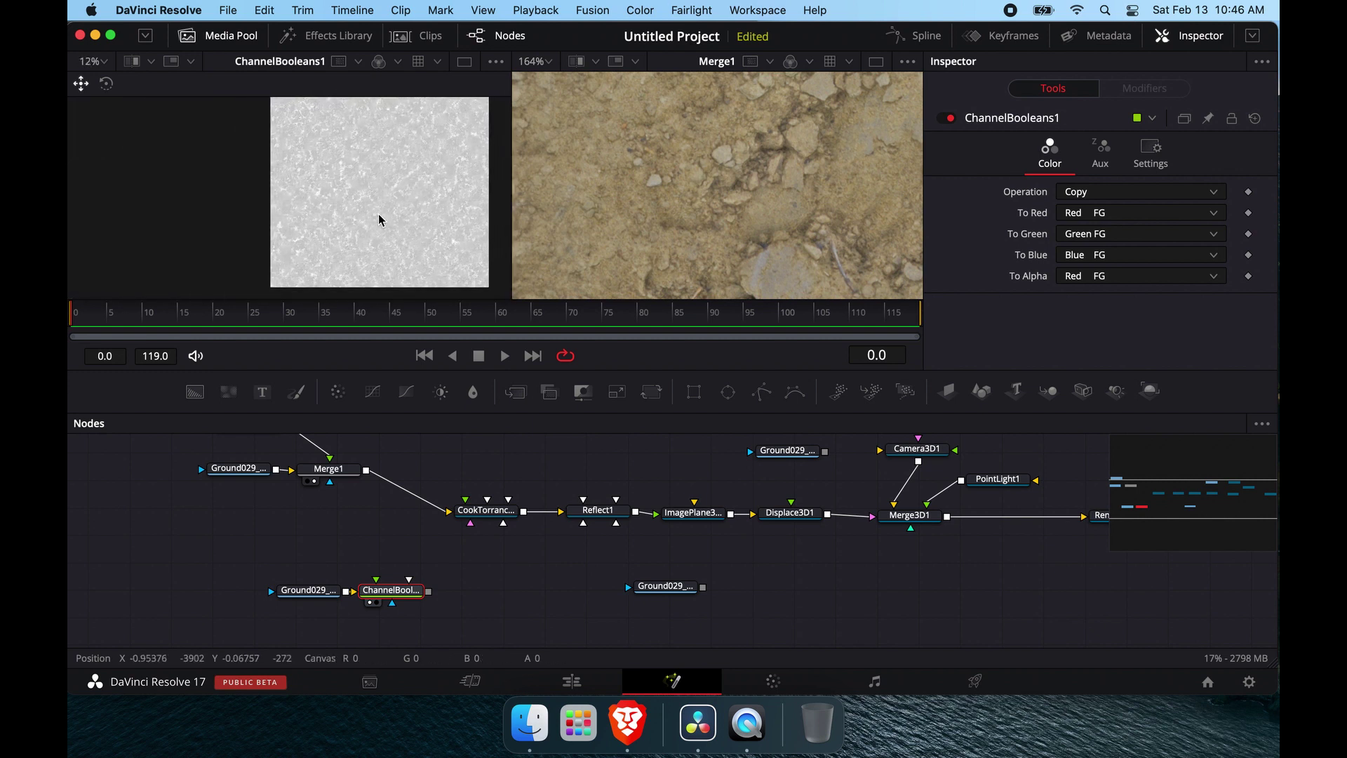
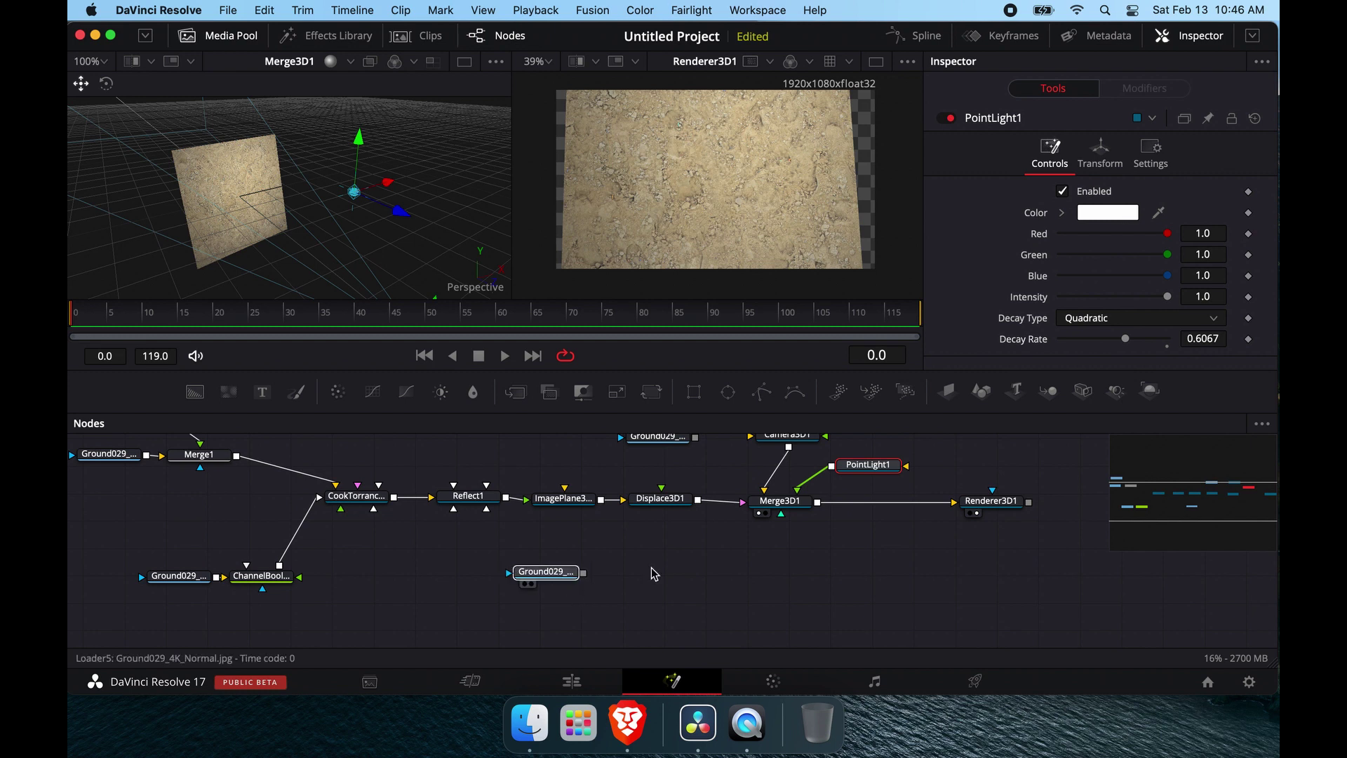
# - Move the Ground029 normal map loader aside and add a BumpMap node below the material chain
pyautogui.moveTo(540, 575); pyautogui.dragTo(748, 572)
pyautogui.click(385, 613)
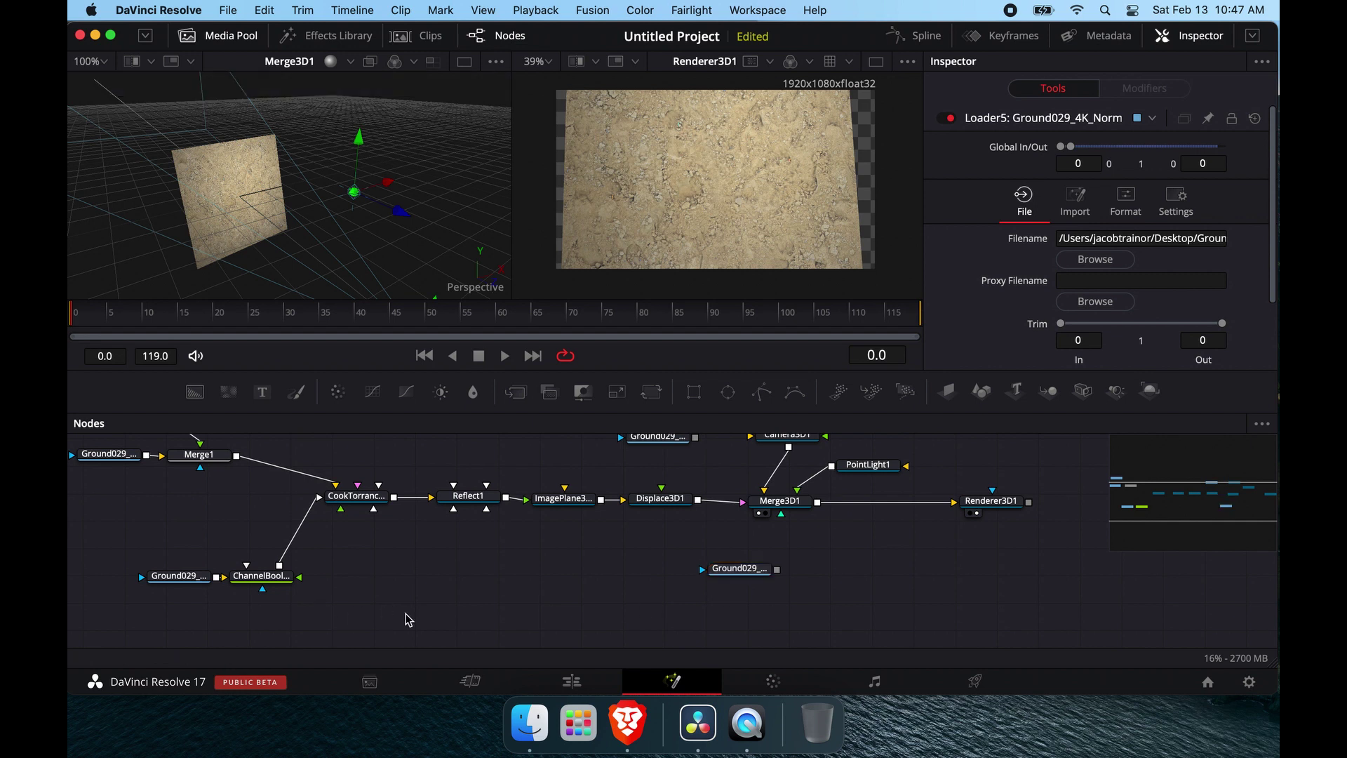
pyautogui.hotkey('shift', 'space')
pyautogui.write('bump')
pyautogui.press('Return')
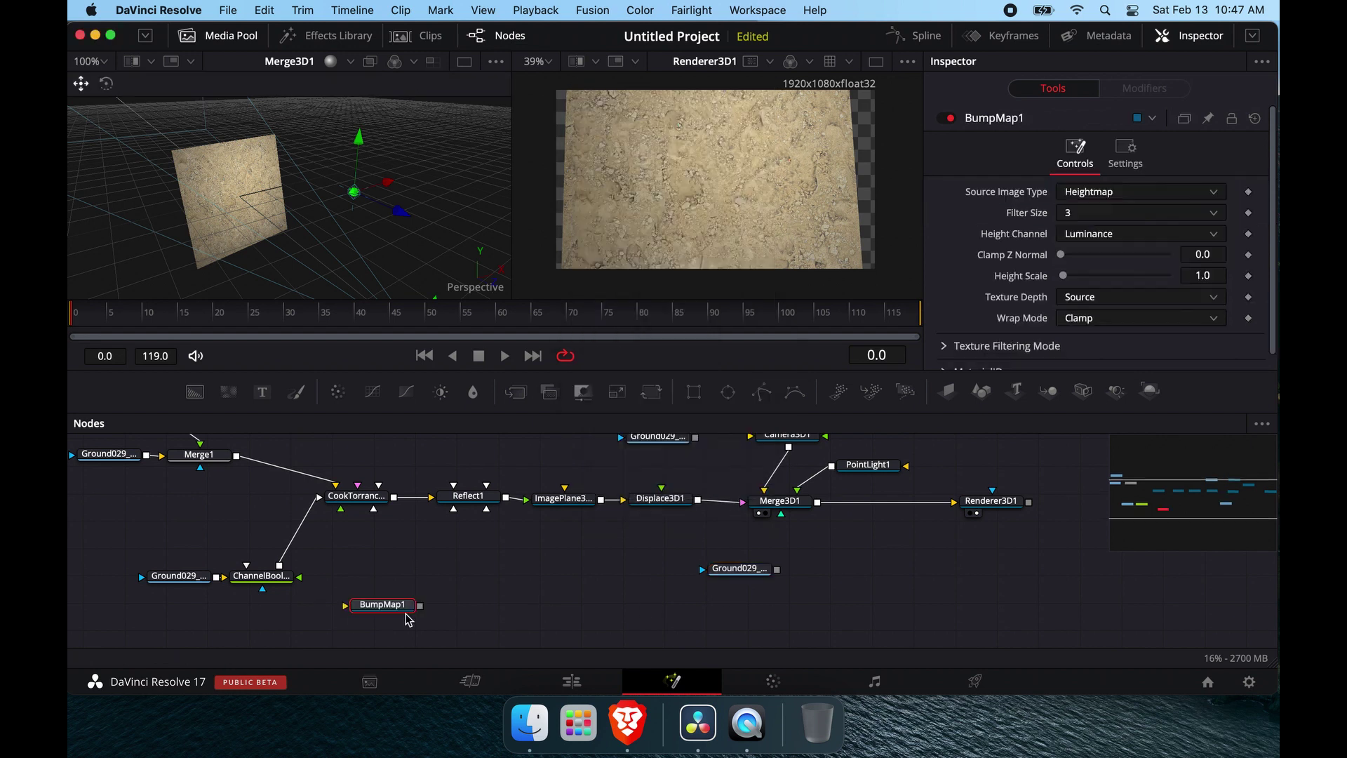
pyautogui.moveTo(392, 607); pyautogui.dragTo(502, 607)
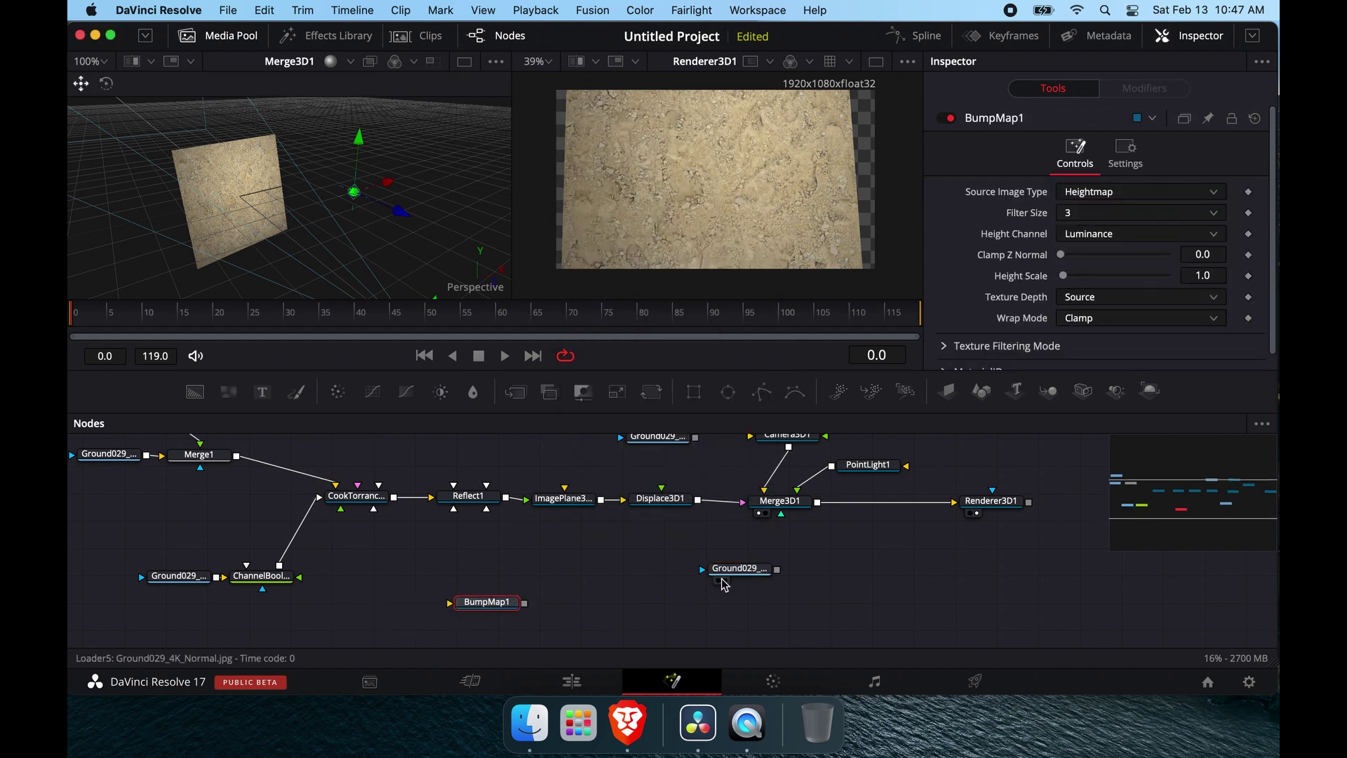
# - Arrange the normal map loader and the BumpMap node near each other below the Channel Booleans branch
pyautogui.moveTo(734, 574); pyautogui.dragTo(339, 620)
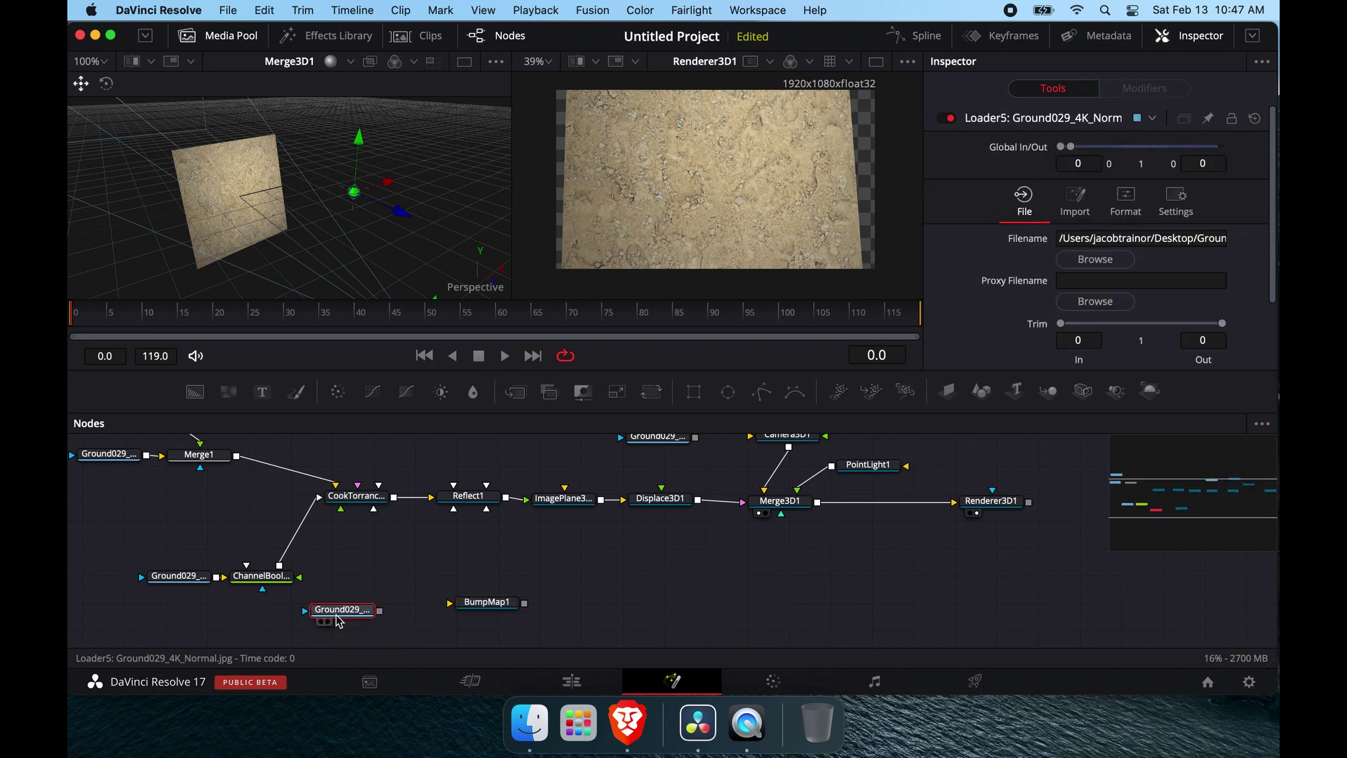
pyautogui.scroll(-2, 344, 622)
pyautogui.scroll(-2, 349, 618)
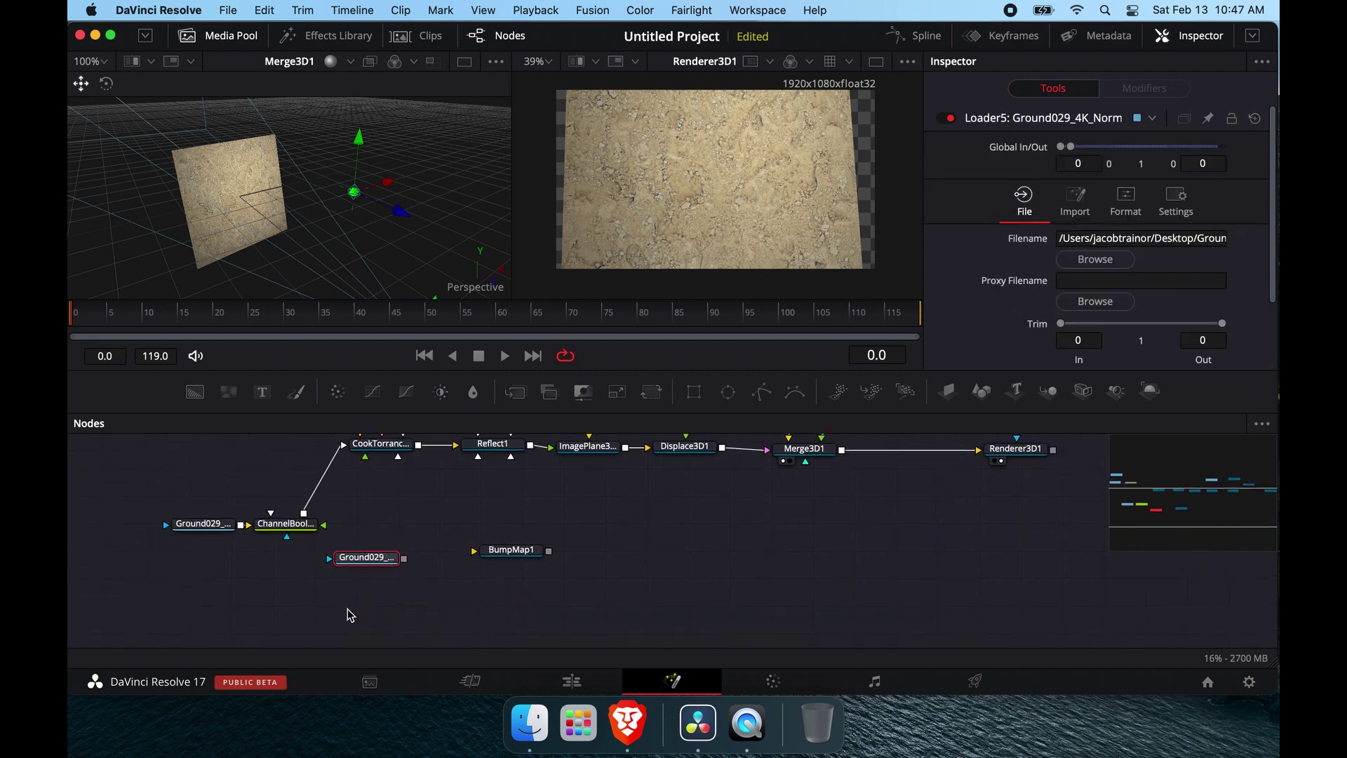
pyautogui.moveTo(367, 567); pyautogui.dragTo(368, 589)
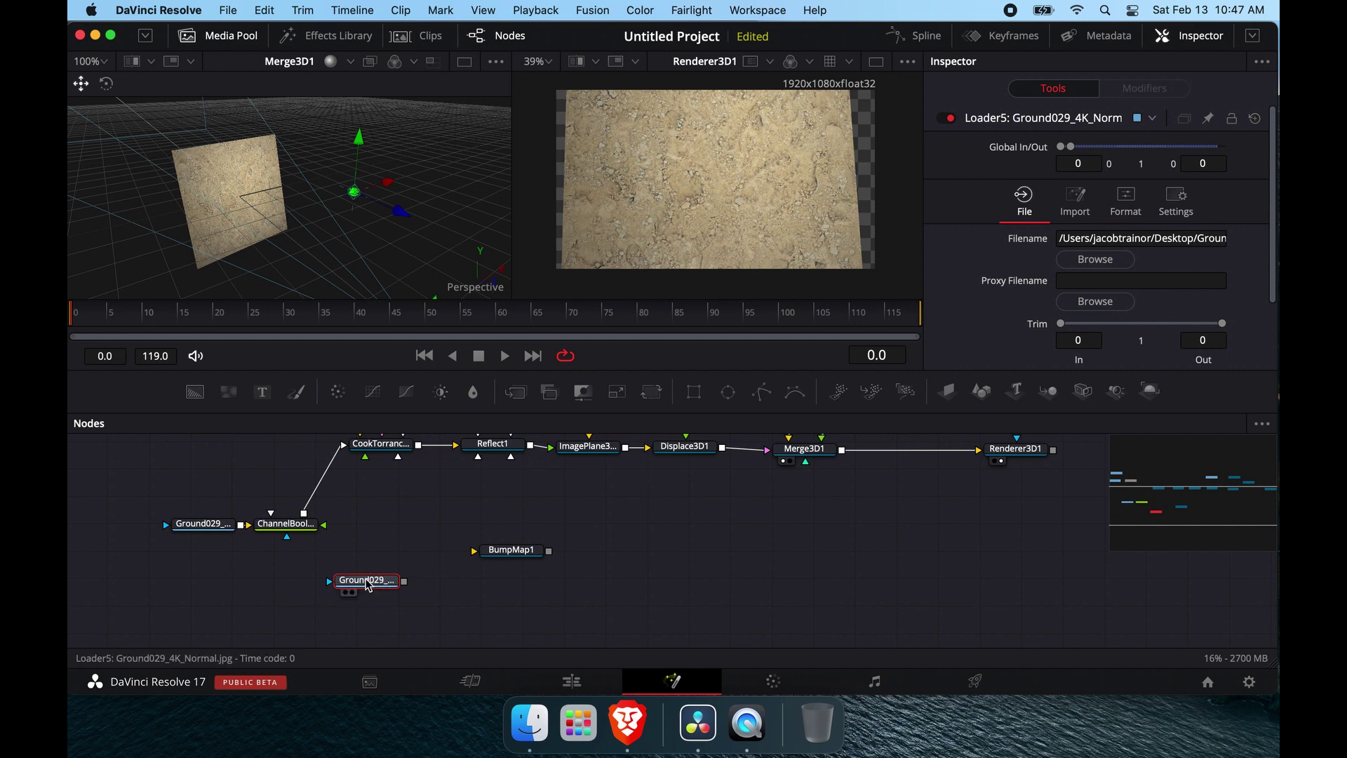
pyautogui.moveTo(520, 553); pyautogui.dragTo(520, 581)
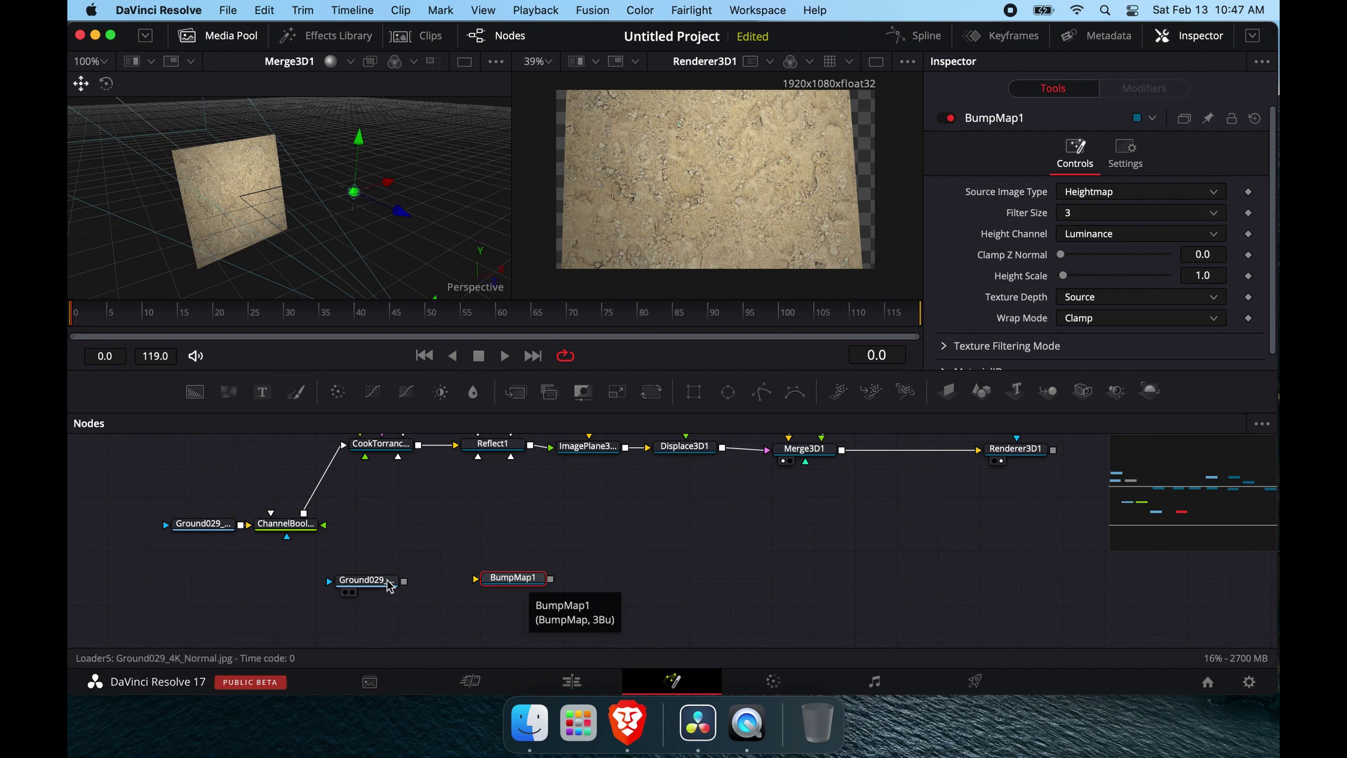
pyautogui.moveTo(368, 580); pyautogui.dragTo(401, 614)
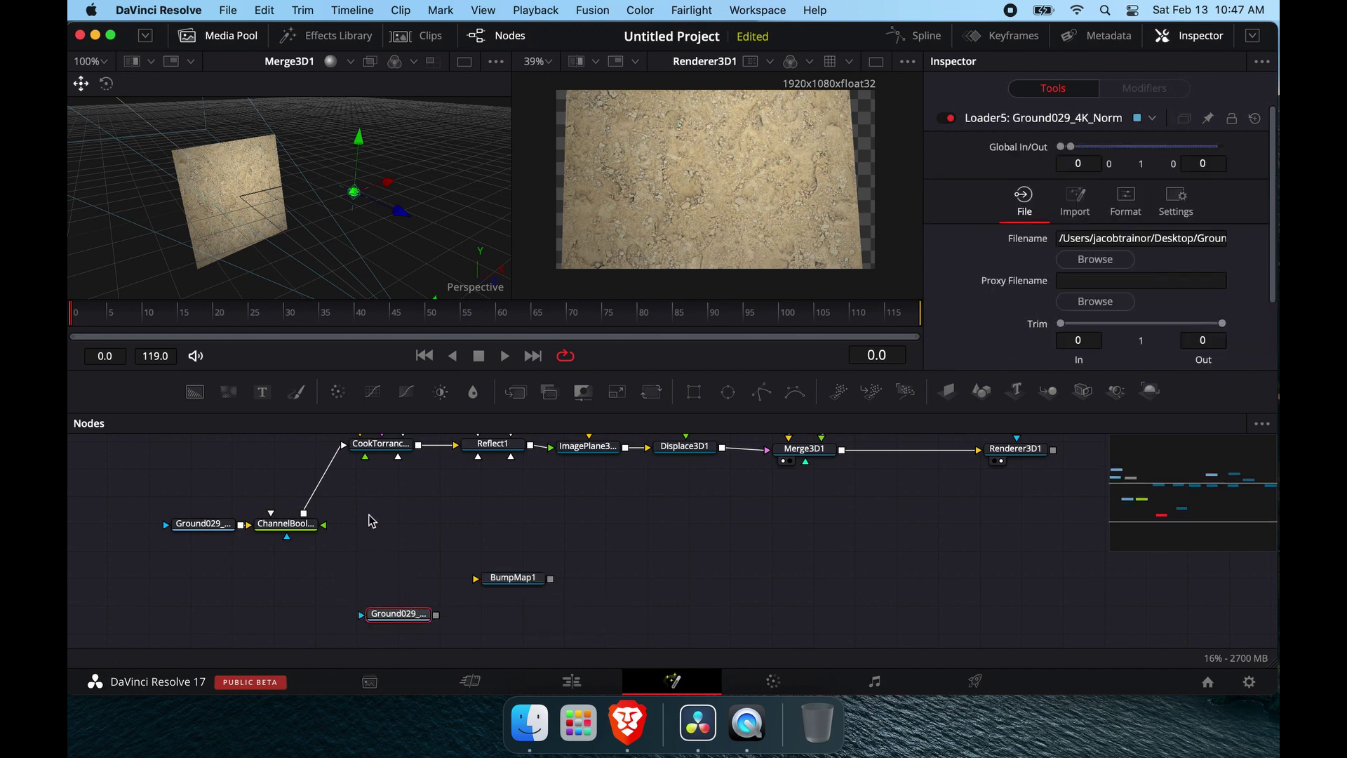
pyautogui.scroll(3, 518, 544)
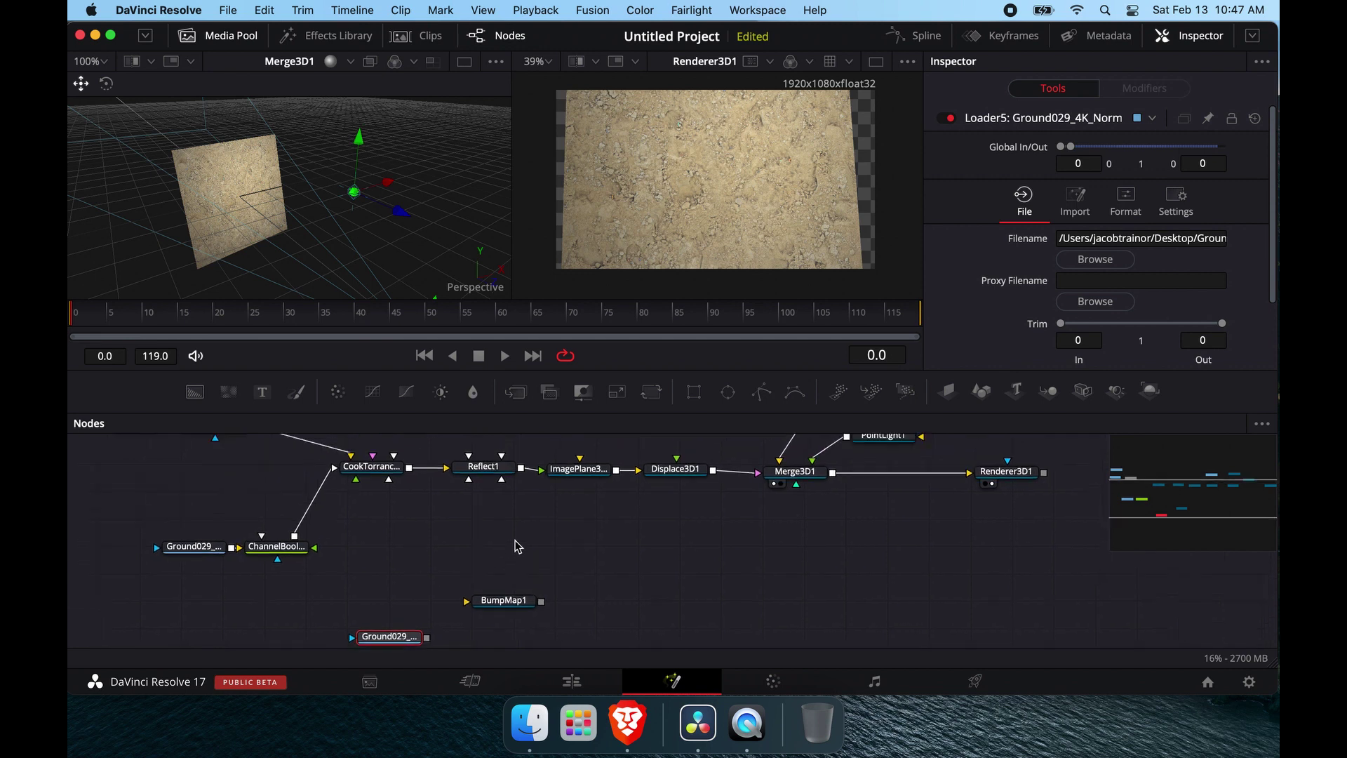
pyautogui.moveTo(499, 616)
pyautogui.mouseDown()
pyautogui.moveTo(476, 607)
pyautogui.moveTo(494, 598)
pyautogui.moveTo(489, 607)
pyautogui.mouseUp()
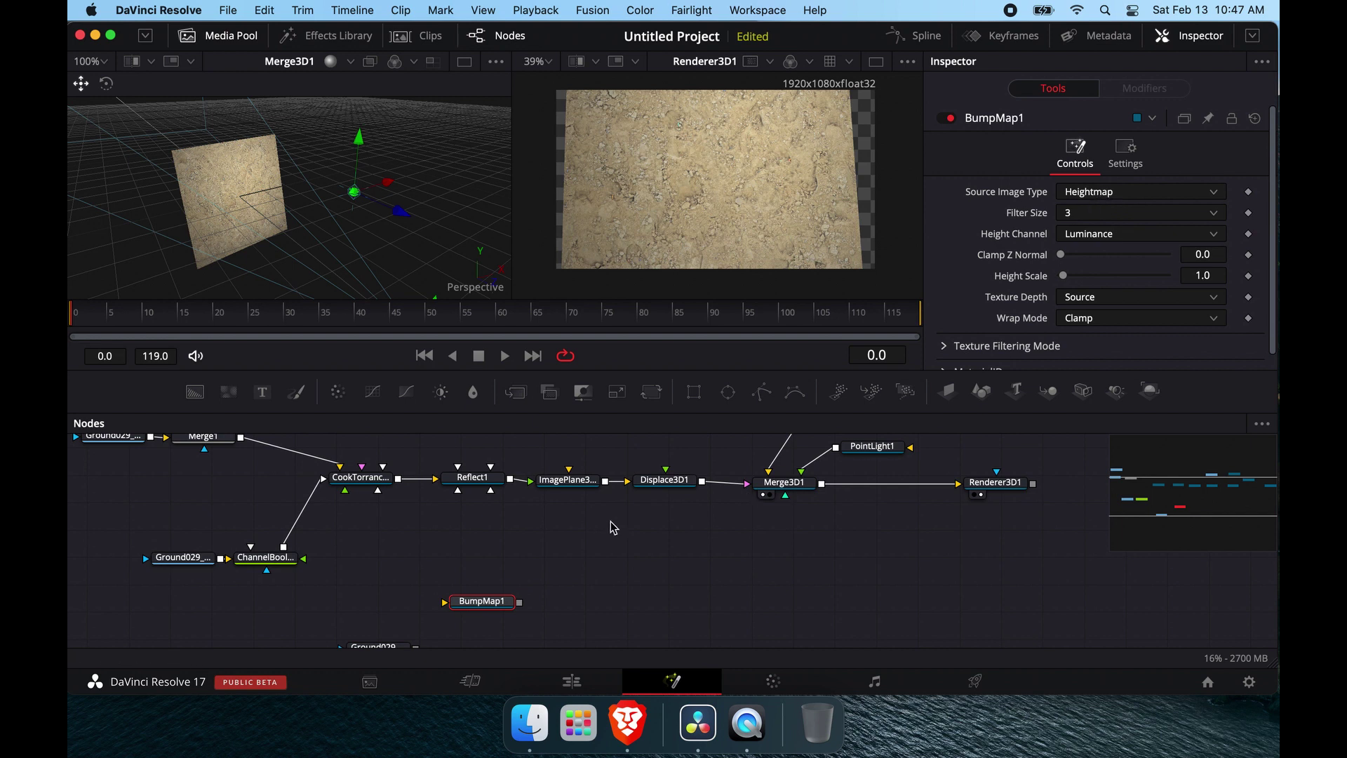
# - Connect the displacement map loader to the BumpMap node and the BumpMap output to the CookTorrance node's bump map input
pyautogui.scroll(1, 475, 607)
pyautogui.scroll(4, 474, 608)
pyautogui.scroll(-2, 472, 607)
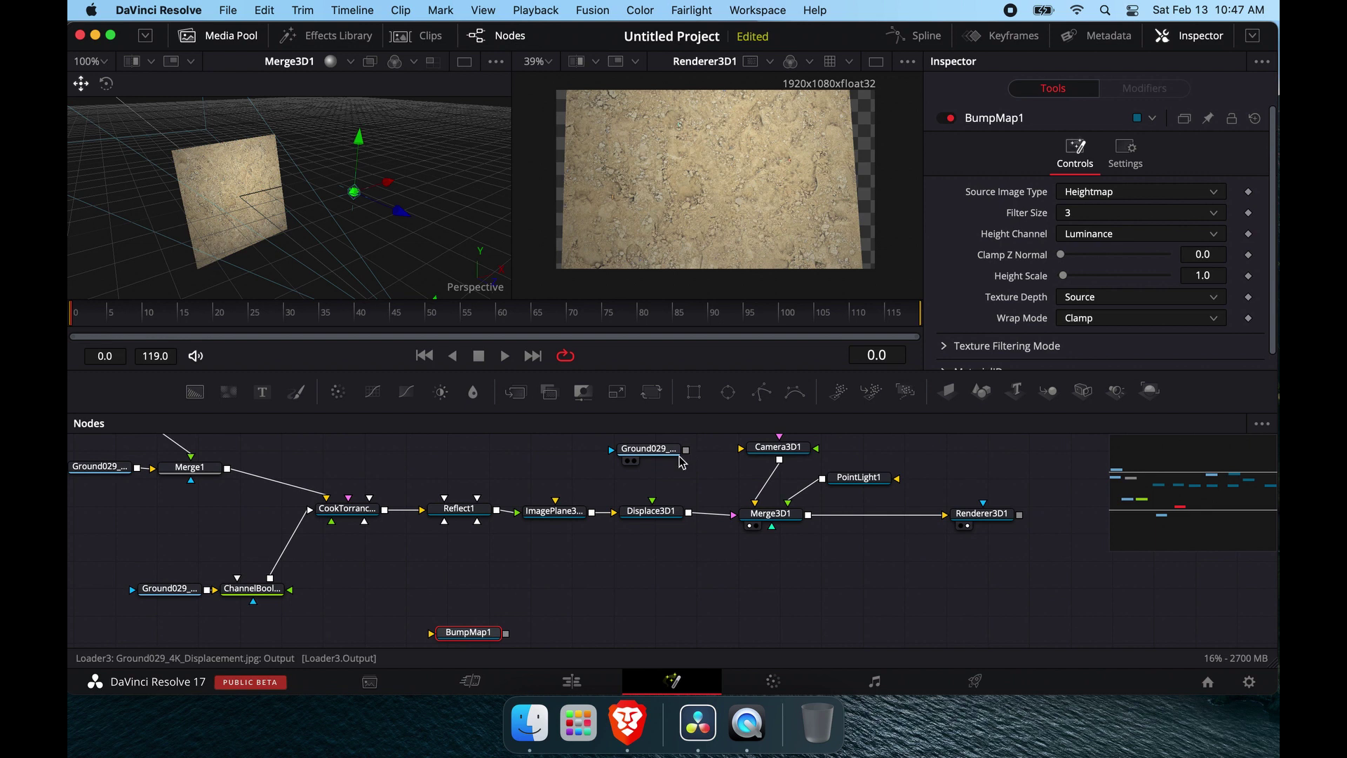
pyautogui.hscroll(-5, 398, 617)
pyautogui.hscroll(-3, 399, 616)
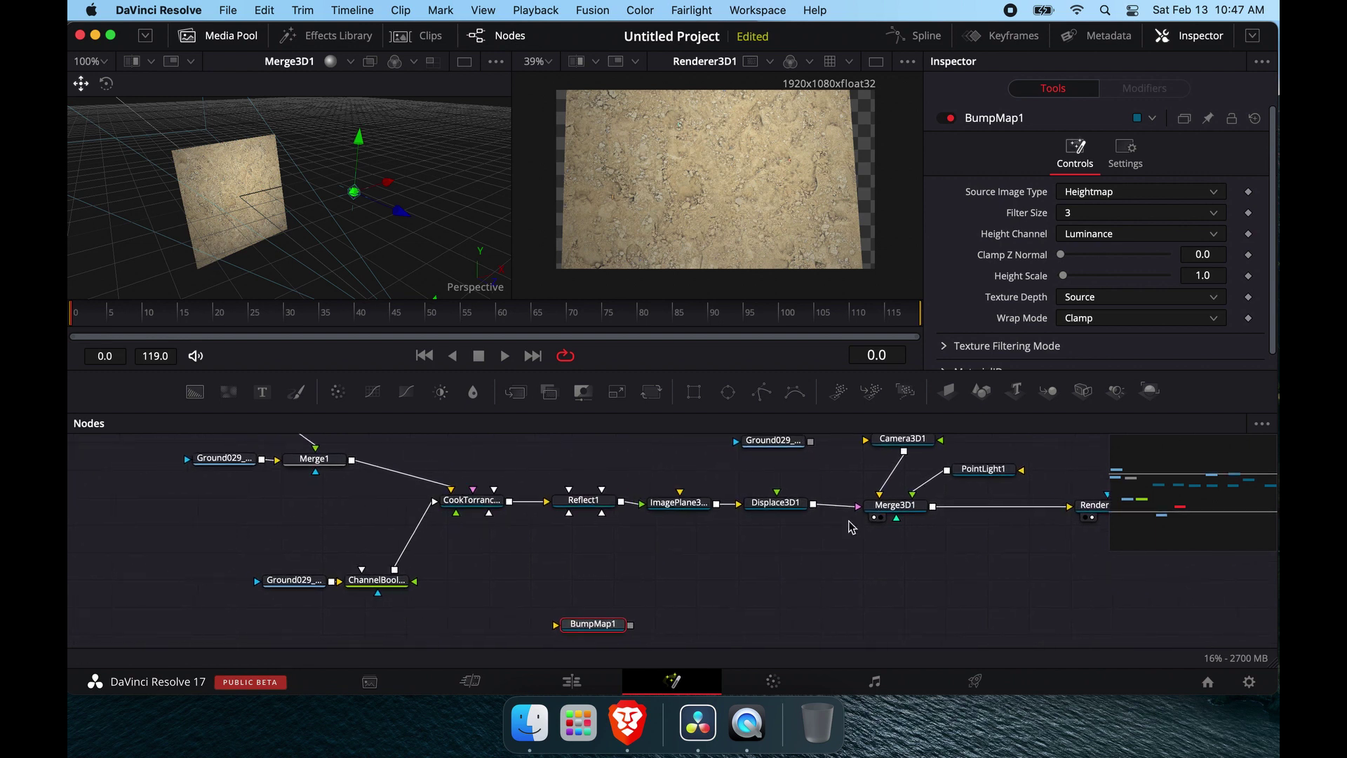
pyautogui.scroll(-3, 640, 548)
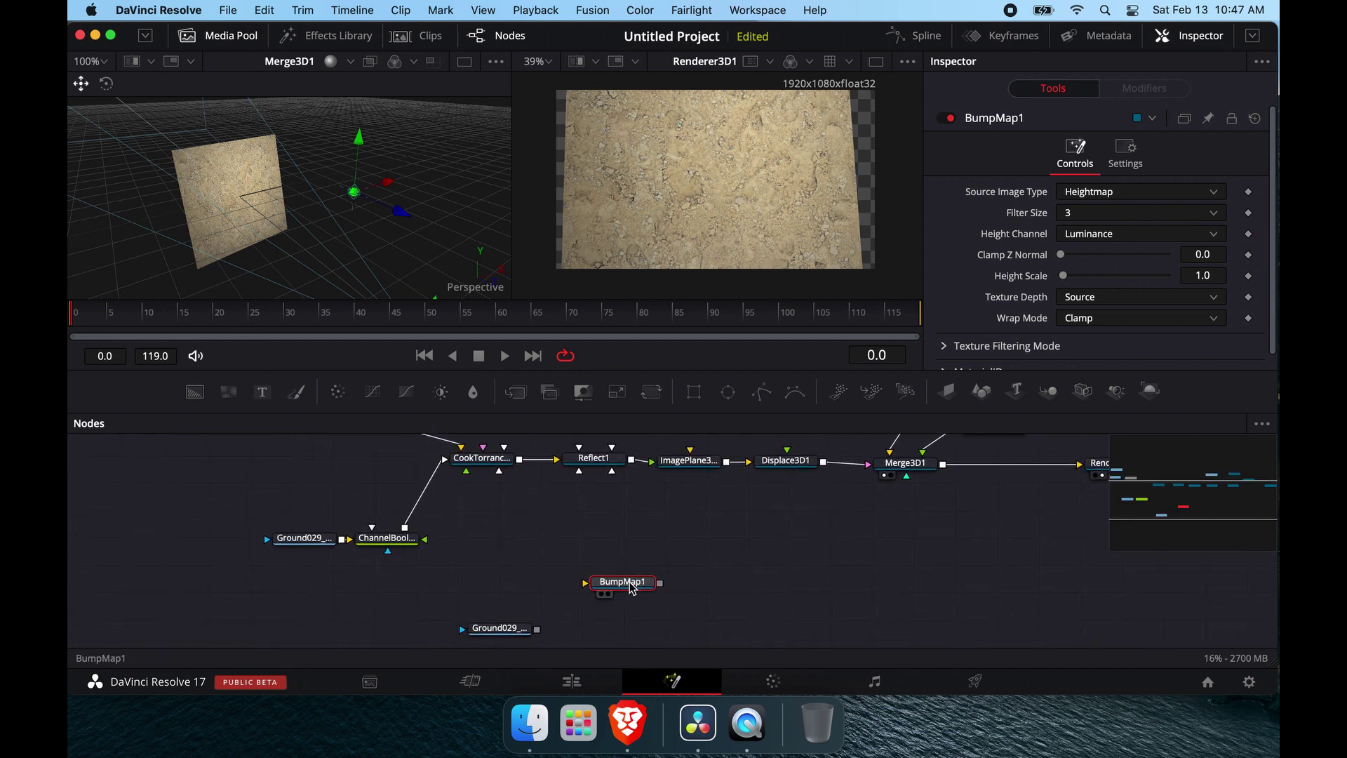
pyautogui.scroll(3, 635, 572)
pyautogui.hscroll(-3, 635, 572)
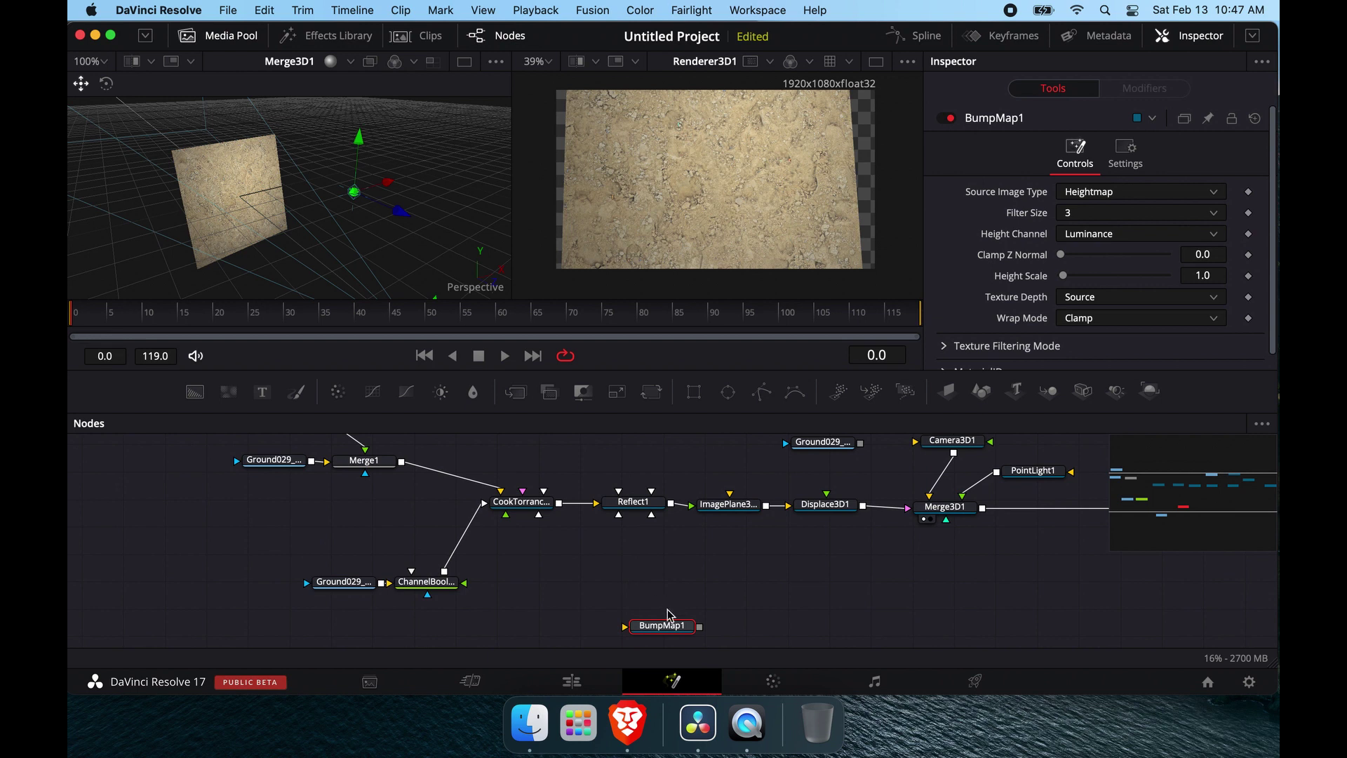
pyautogui.scroll(-3, 642, 568)
pyautogui.scroll(3, 655, 546)
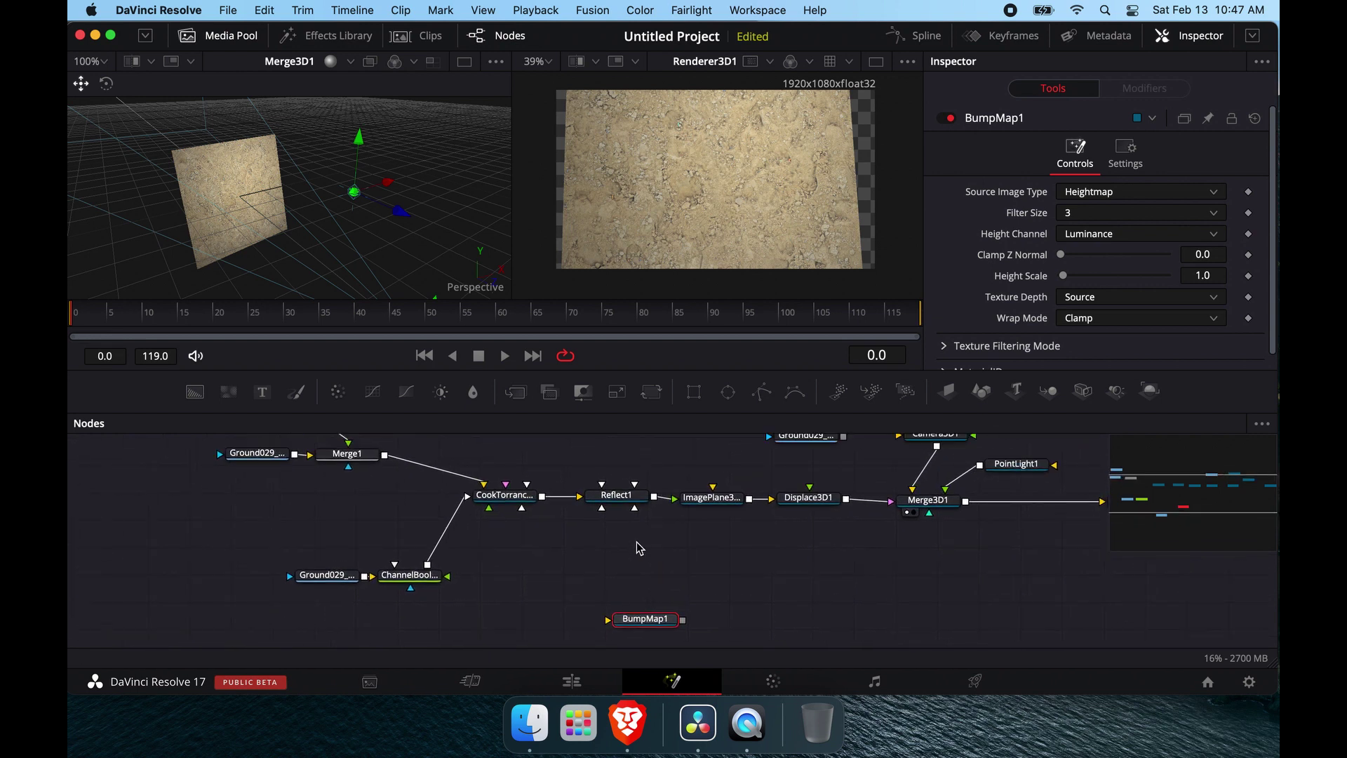
pyautogui.moveTo(844, 437); pyautogui.dragTo(523, 513)
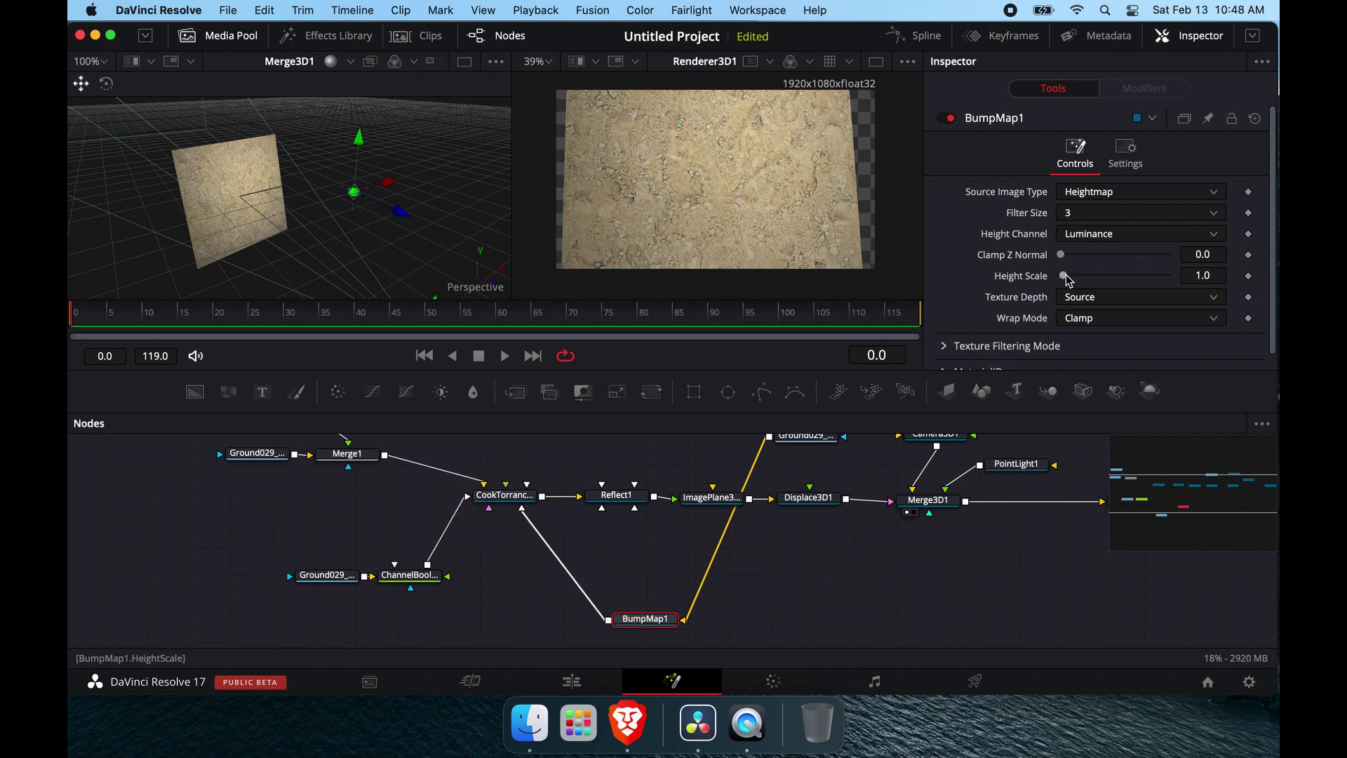
# - Try a BumpMap Height Scale of 18.11 while inspecting the render in a single viewer, settling on 5.91
pyautogui.moveTo(1064, 276); pyautogui.dragTo(1098, 276)
pyautogui.click(875, 61)
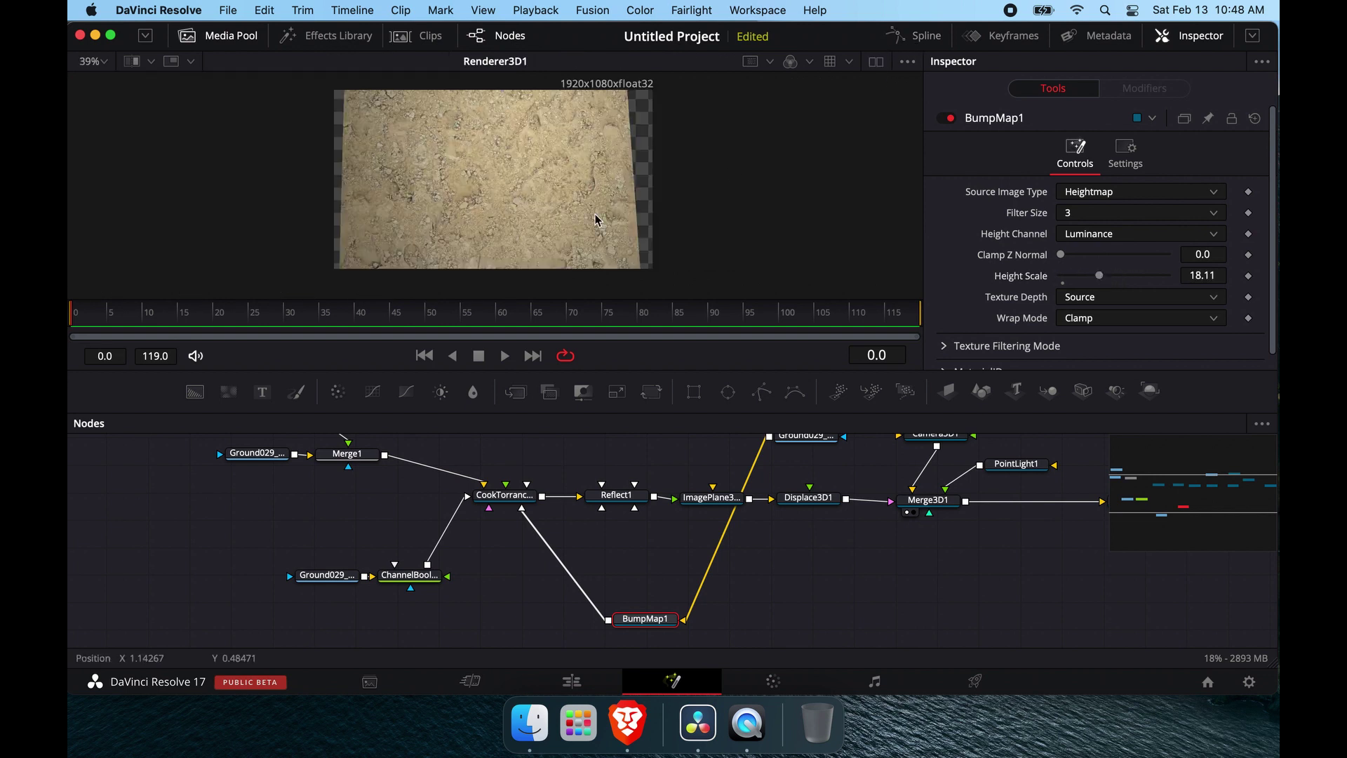
pyautogui.scroll(4, 569, 223)
pyautogui.scroll(-3, 568, 223)
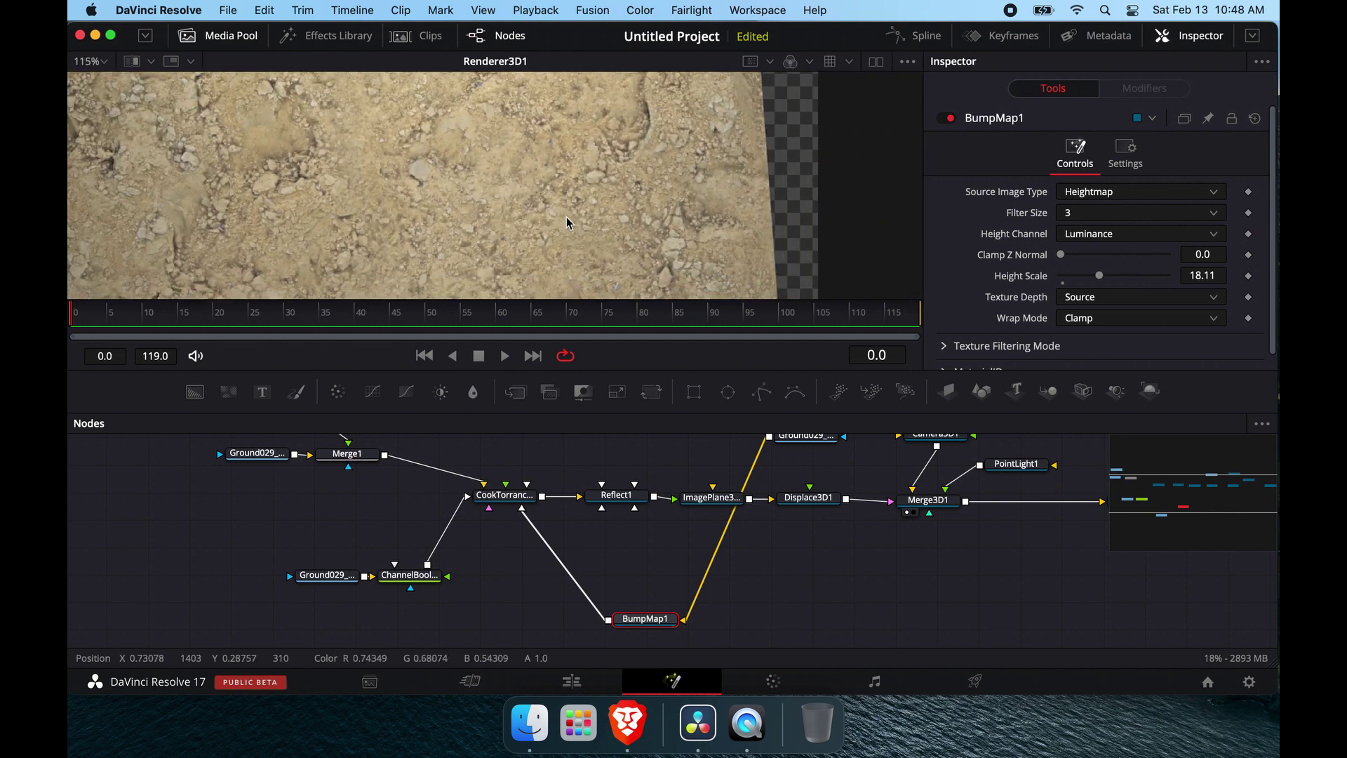
pyautogui.scroll(-2, 569, 223)
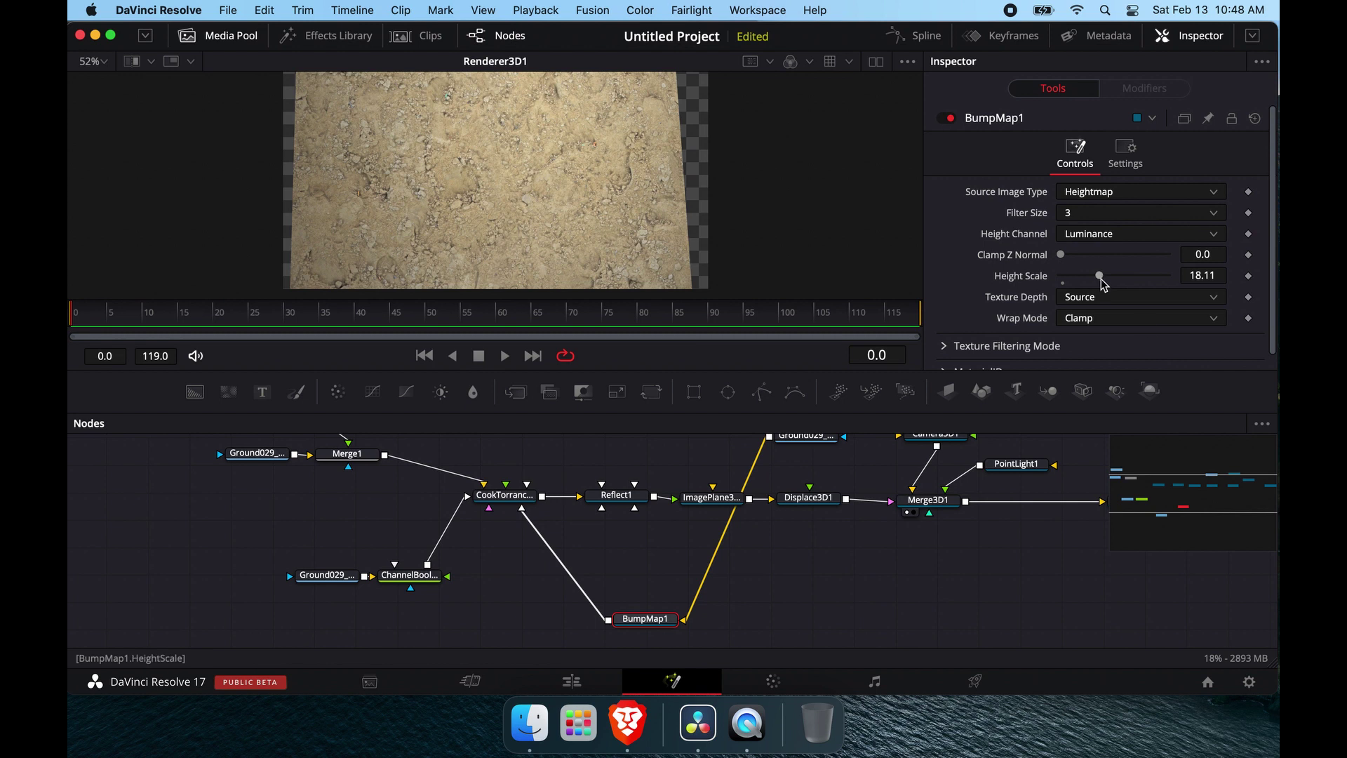
pyautogui.moveTo(1099, 275); pyautogui.dragTo(1076, 280)
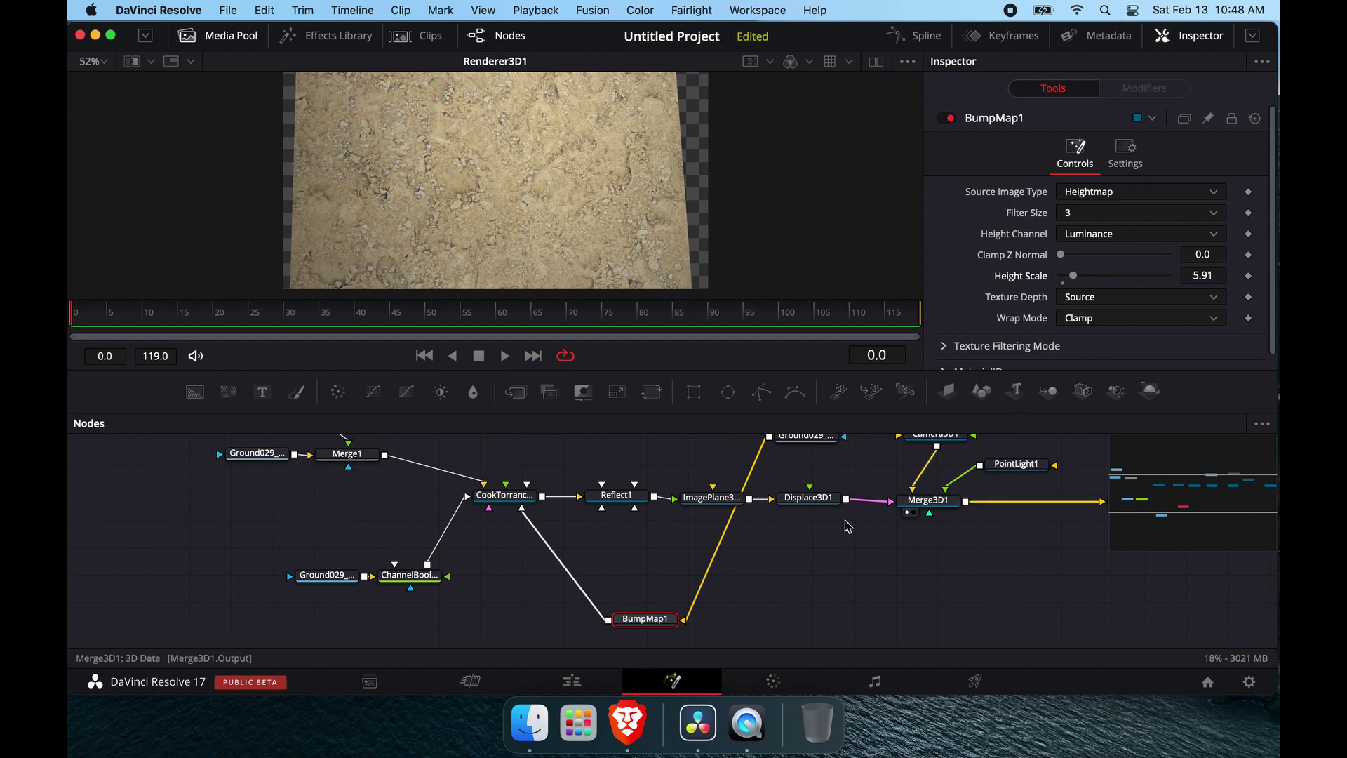
# - Disconnect the BumpMap node from both the CookTorrance node and the displacement map loader
pyautogui.scroll(-3, 752, 544)
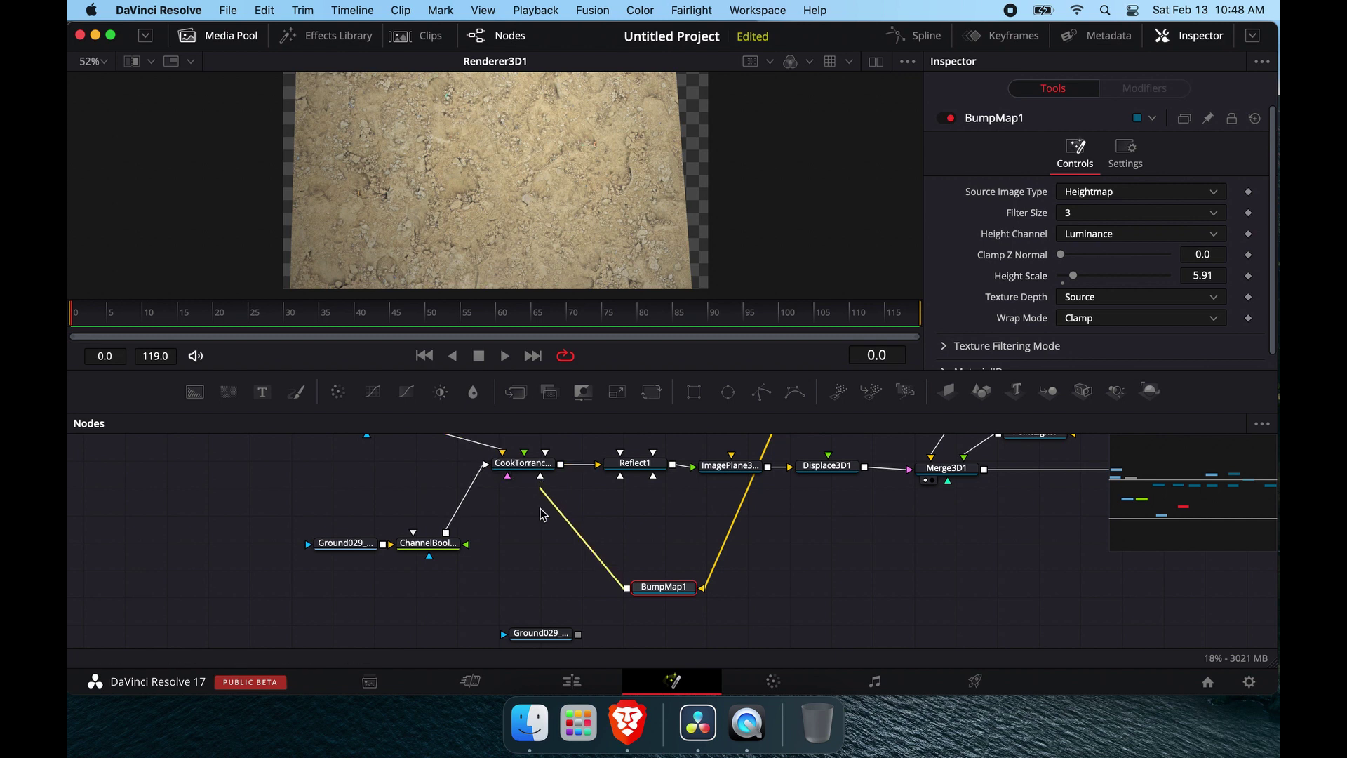
pyautogui.moveTo(620, 579); pyautogui.dragTo(800, 466)
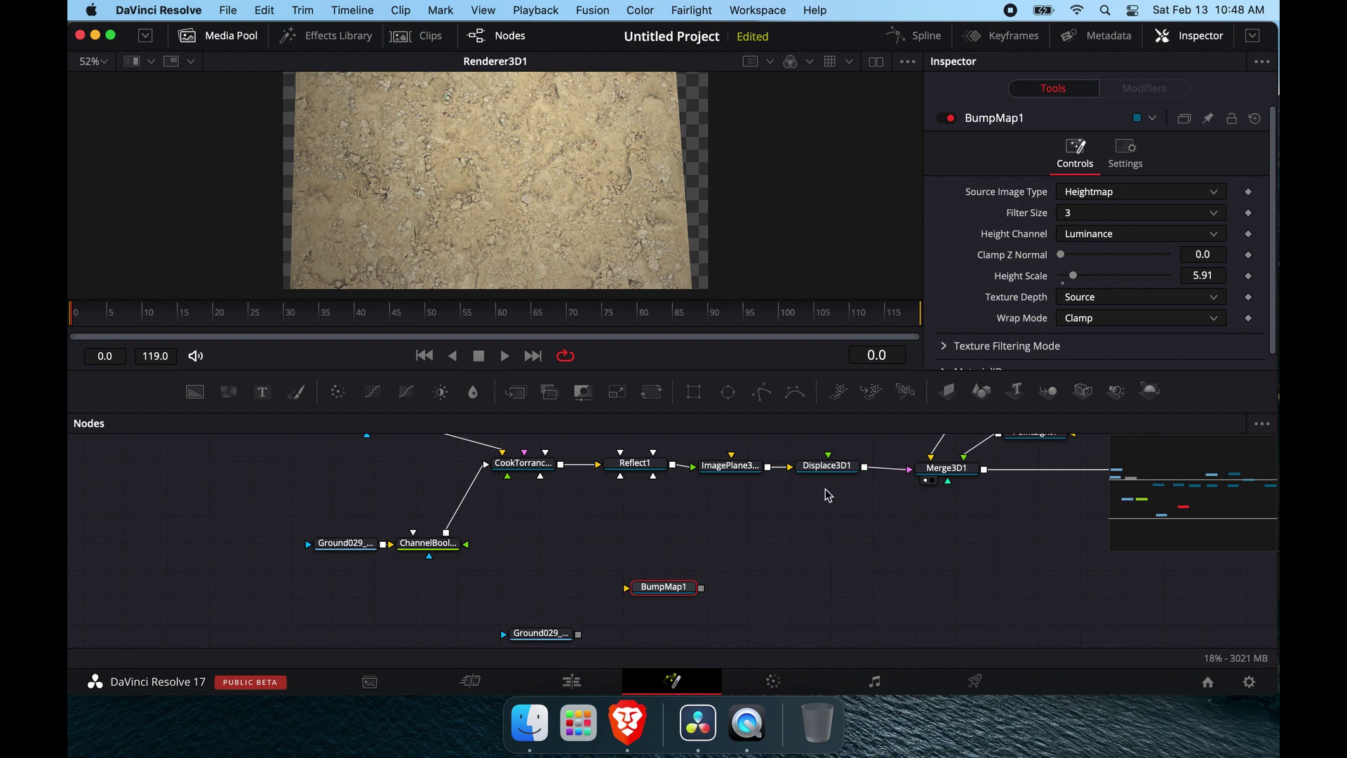
pyautogui.scroll(-1, 644, 591)
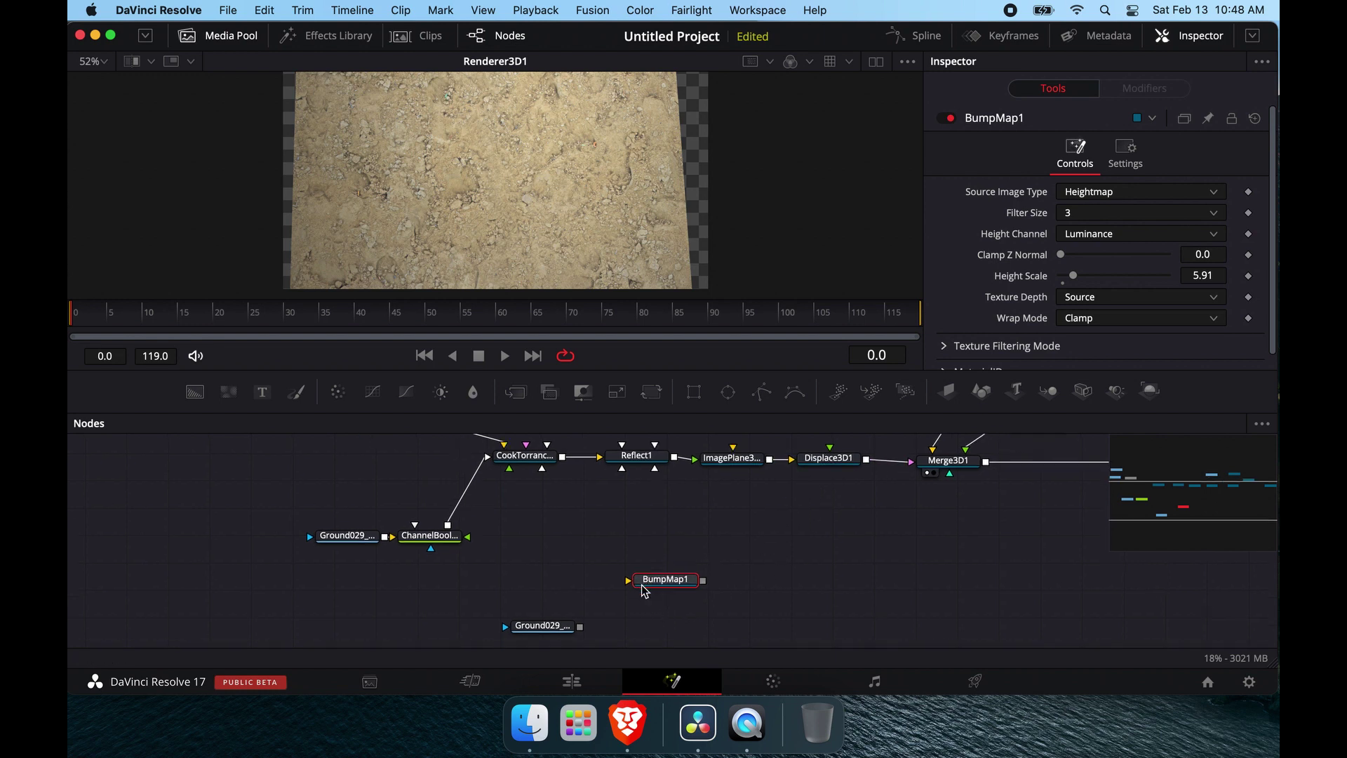
# - Reset the BumpMap node's Height Scale to 1.0 and connect the normal map loader to its input
pyautogui.scroll(-2, 644, 591)
pyautogui.doubleClick(1065, 280)
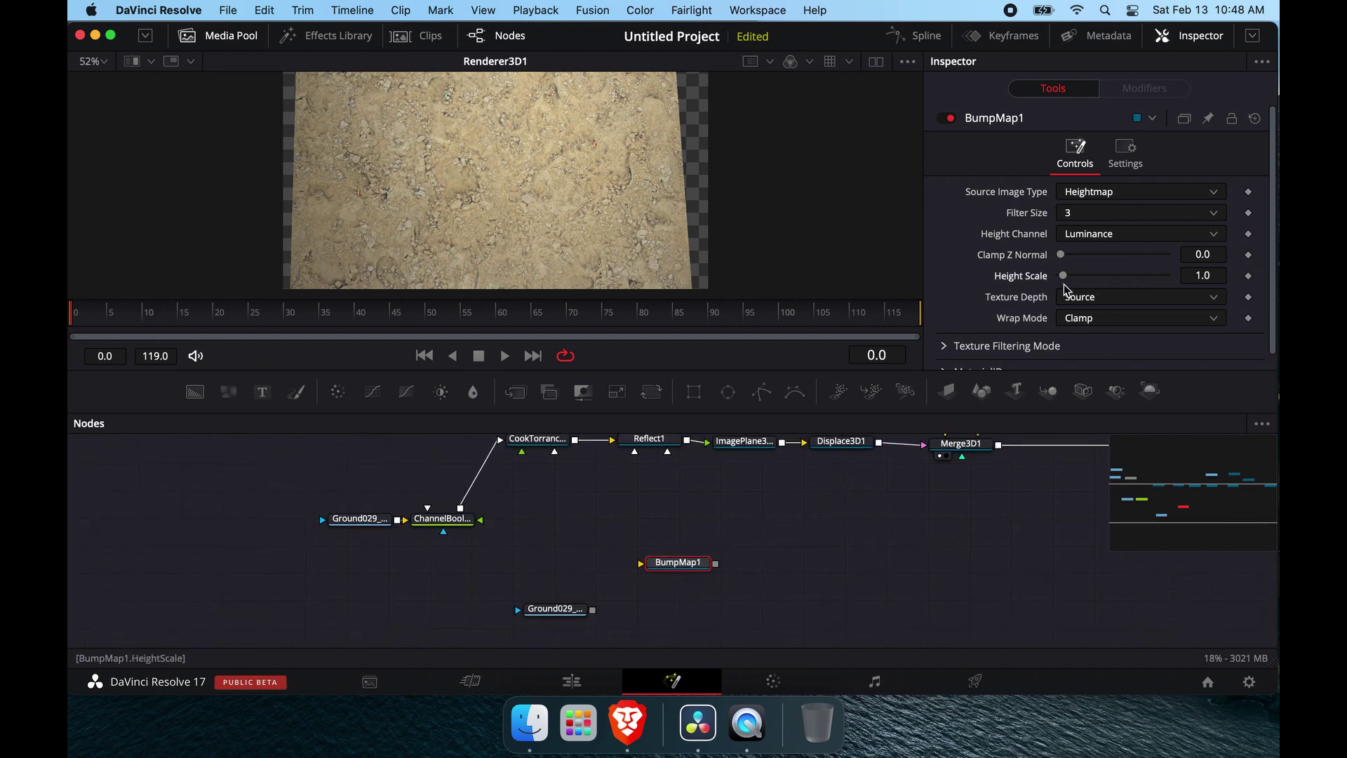
pyautogui.scroll(7, 680, 545)
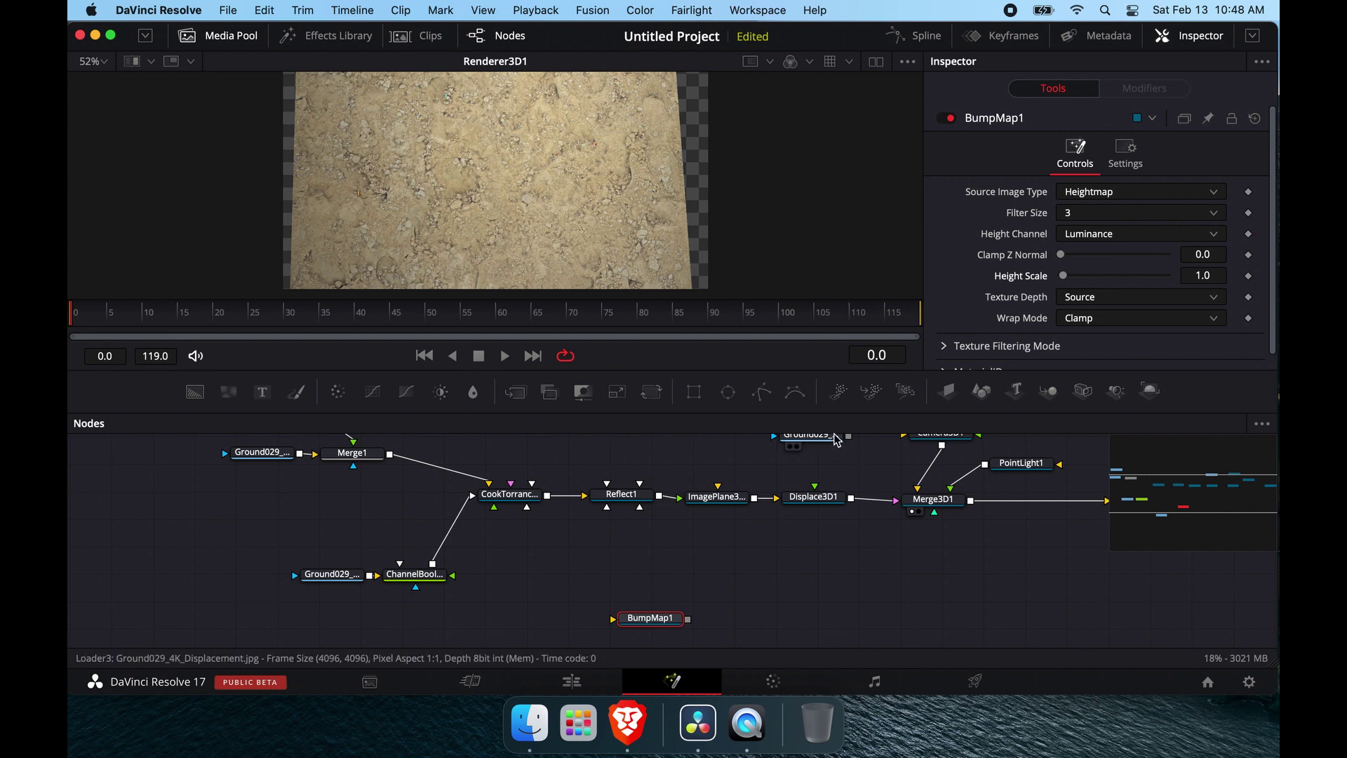
pyautogui.moveTo(835, 440); pyautogui.dragTo(701, 535)
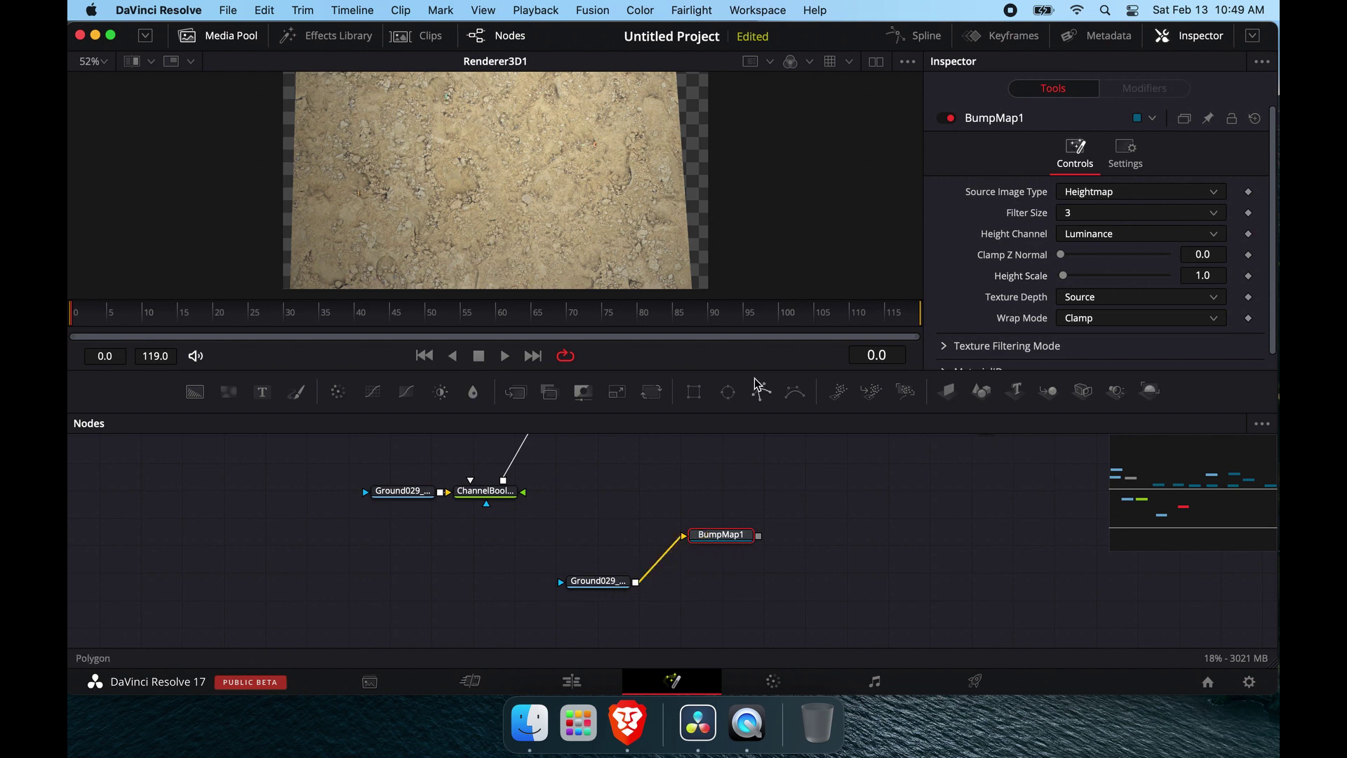
pyautogui.moveTo(751, 370); pyautogui.dragTo(752, 414)
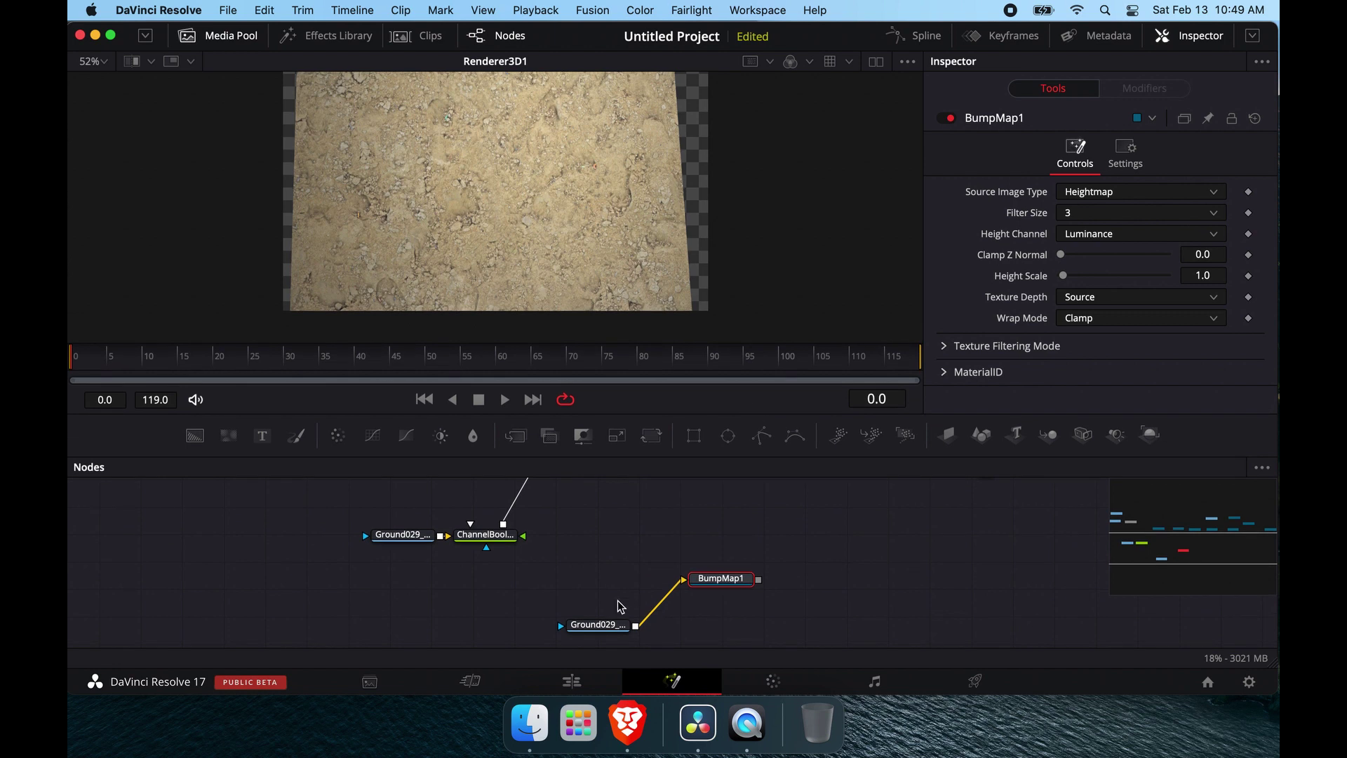
# - Place the normal map loader closer to the BumpMap node and connect the BumpMap output to CookTorrance's bump map input
pyautogui.moveTo(593, 625); pyautogui.dragTo(597, 587)
pyautogui.scroll(2, 734, 591)
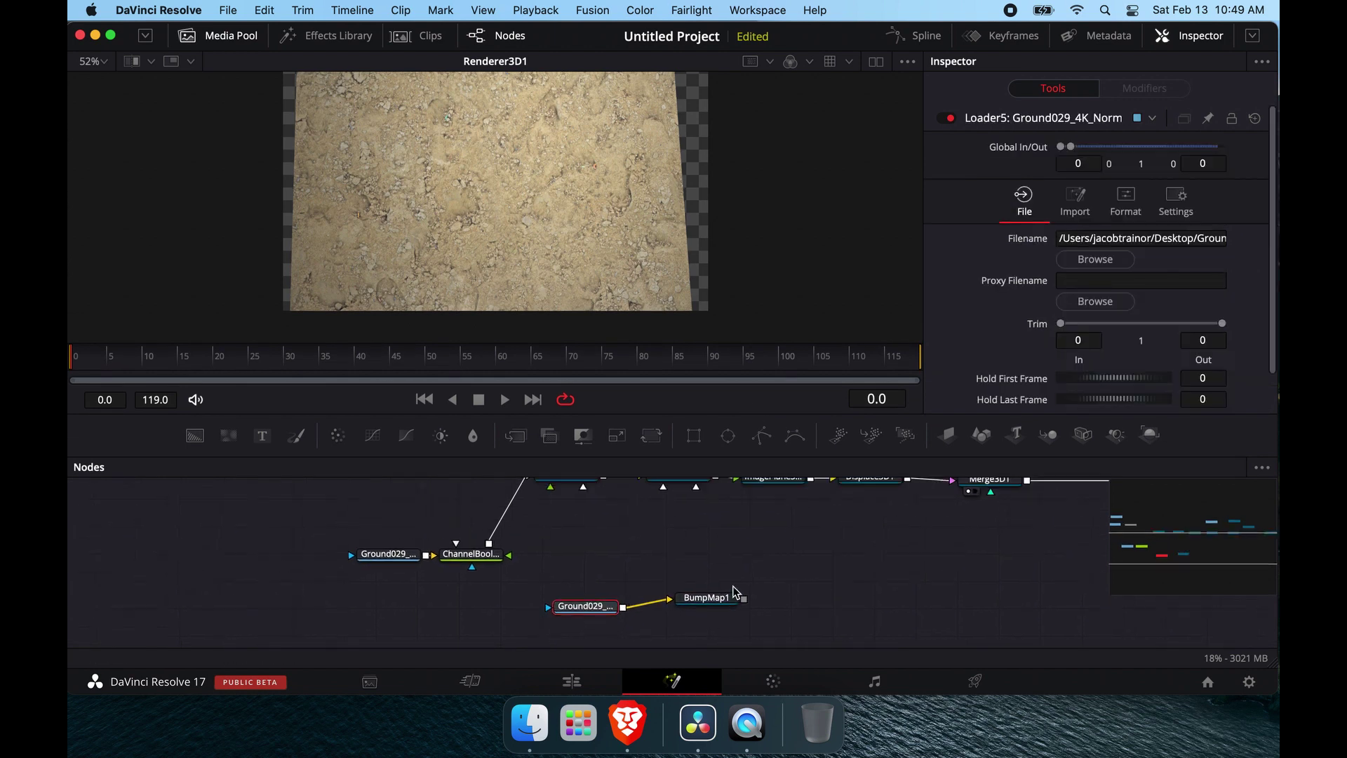
pyautogui.moveTo(730, 606); pyautogui.dragTo(566, 490)
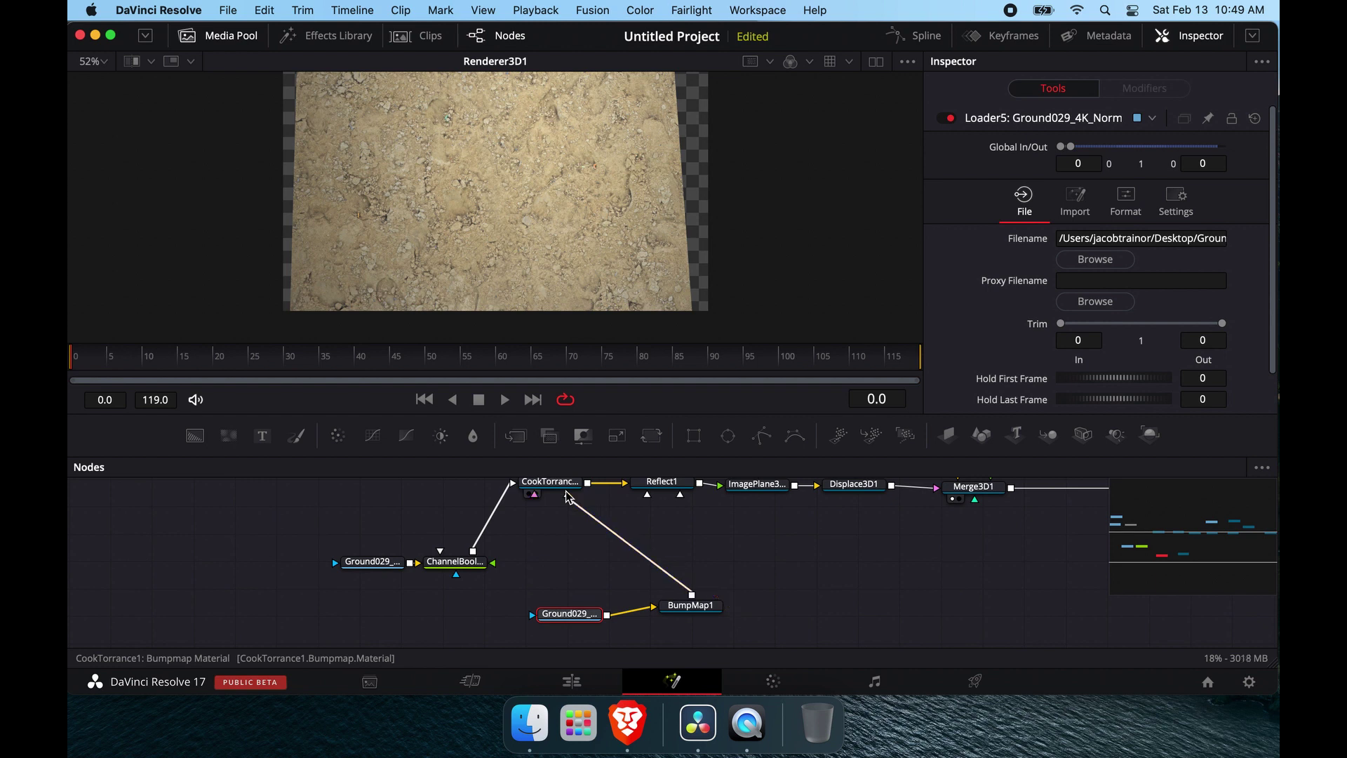
# - Lower the BumpMap Height Scale to 0.0001 and set its Source Image Type to Bumpmap
pyautogui.click(692, 612)
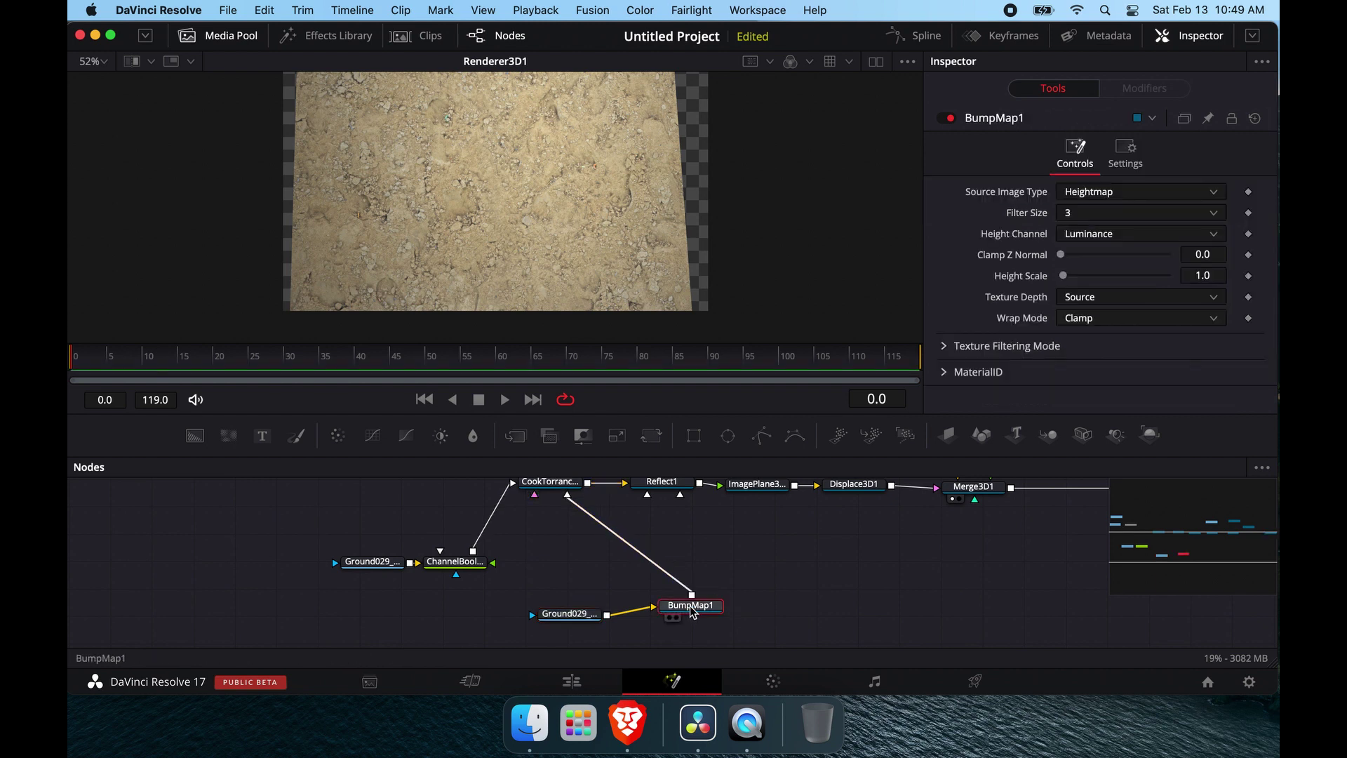
pyautogui.moveTo(1064, 276); pyautogui.dragTo(1053, 277)
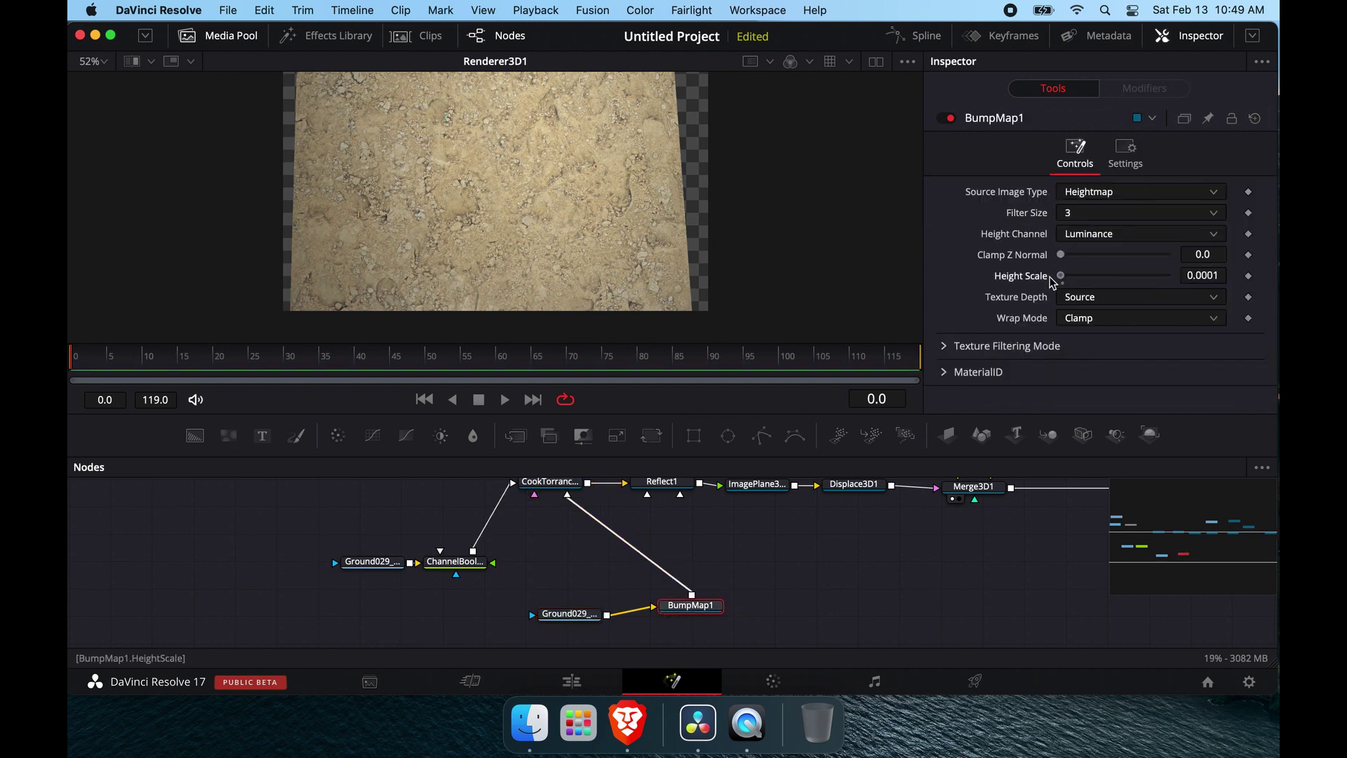
pyautogui.click(1157, 192)
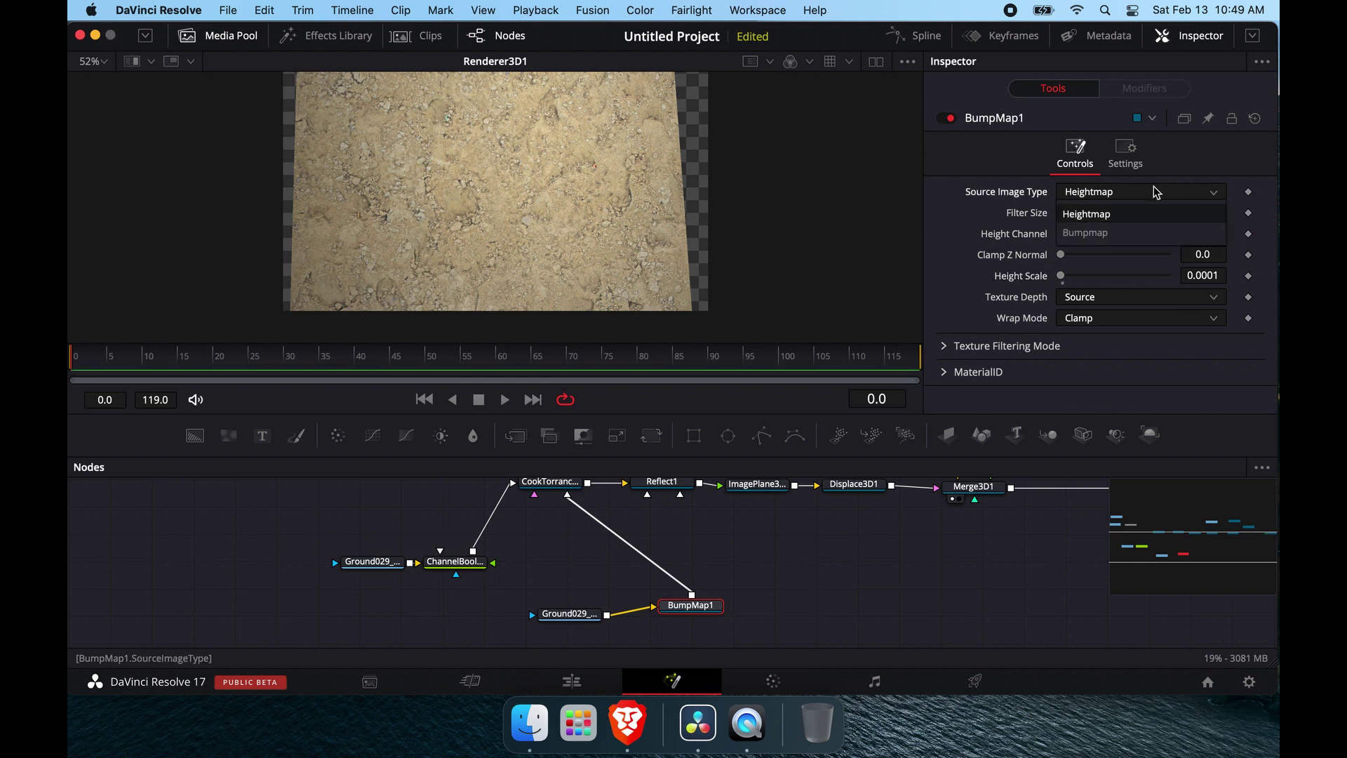
pyautogui.click(1134, 233)
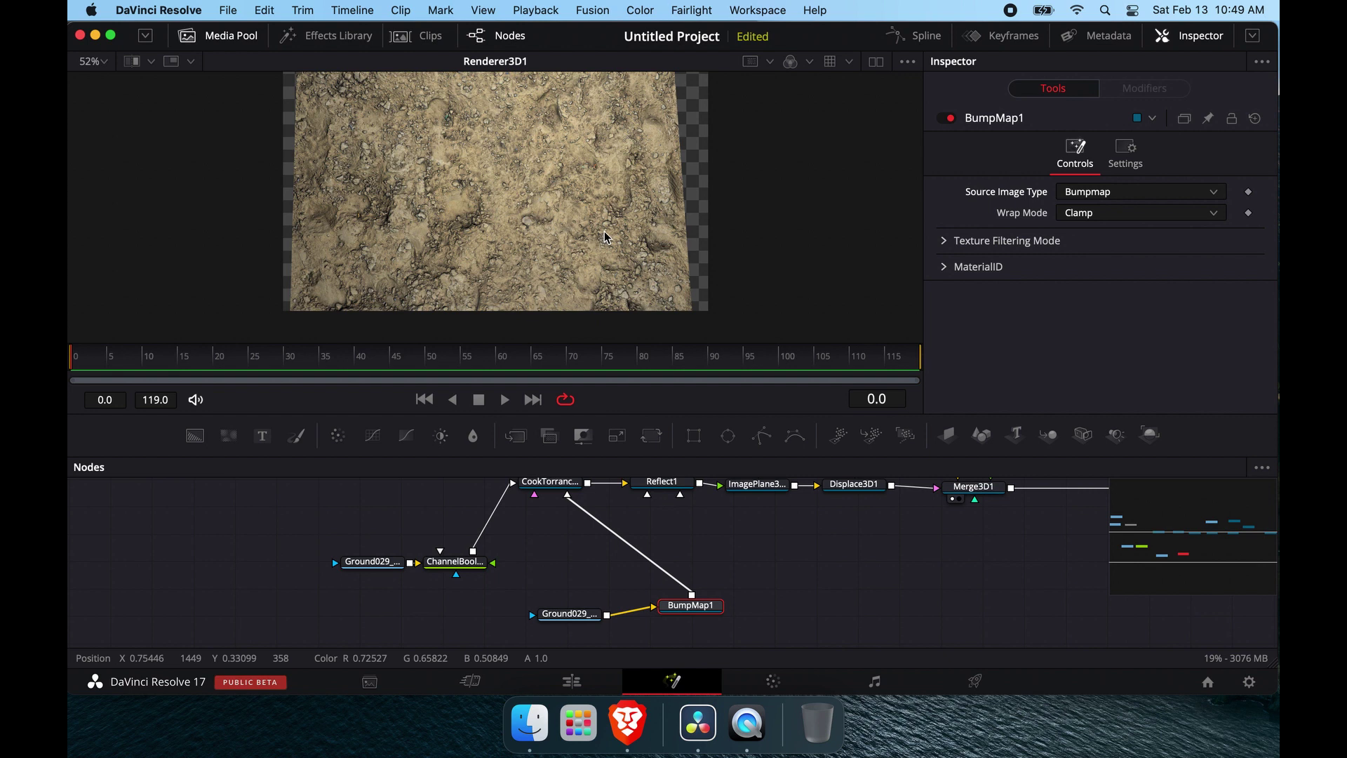
# - Examine the surface relief of the bump-mapped ground up close across the rendered plane
pyautogui.scroll(5, 605, 237)
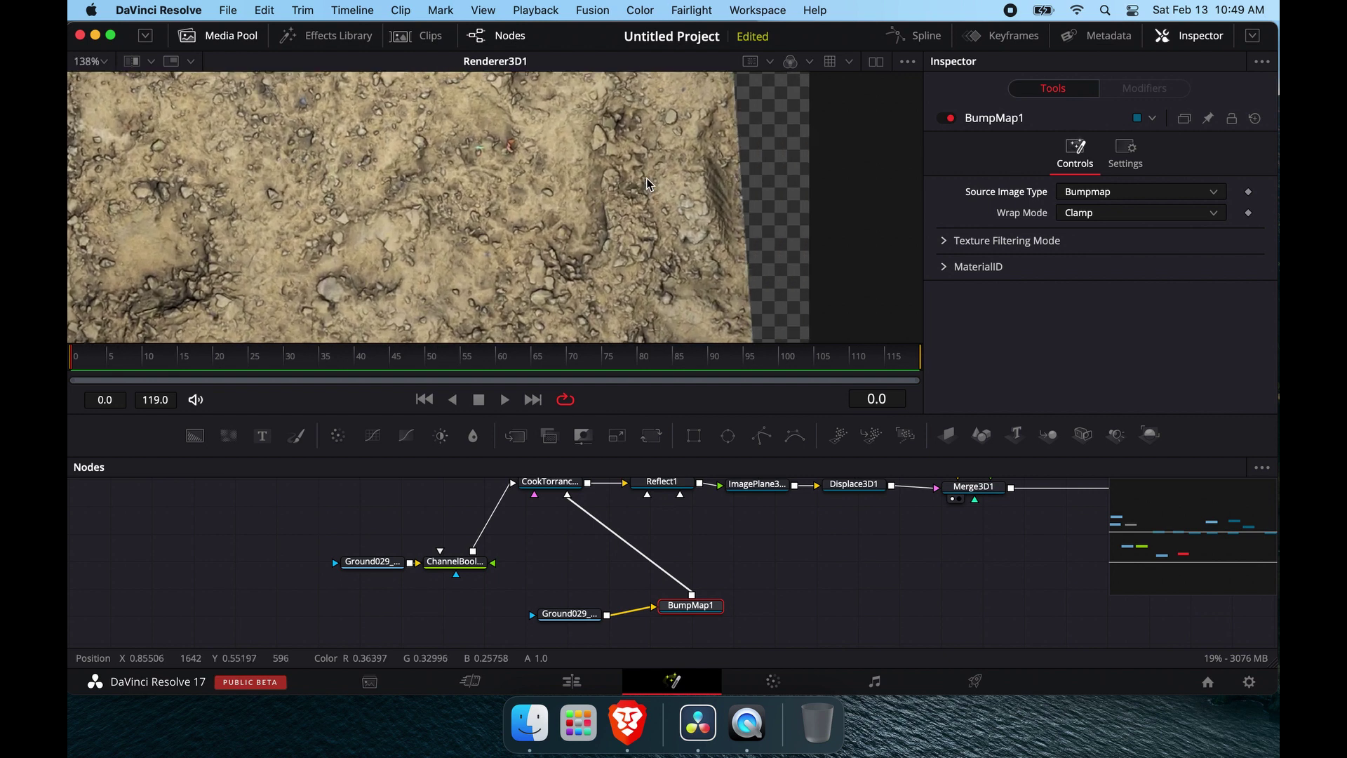
pyautogui.scroll(1, 646, 178)
pyautogui.scroll(2, 646, 179)
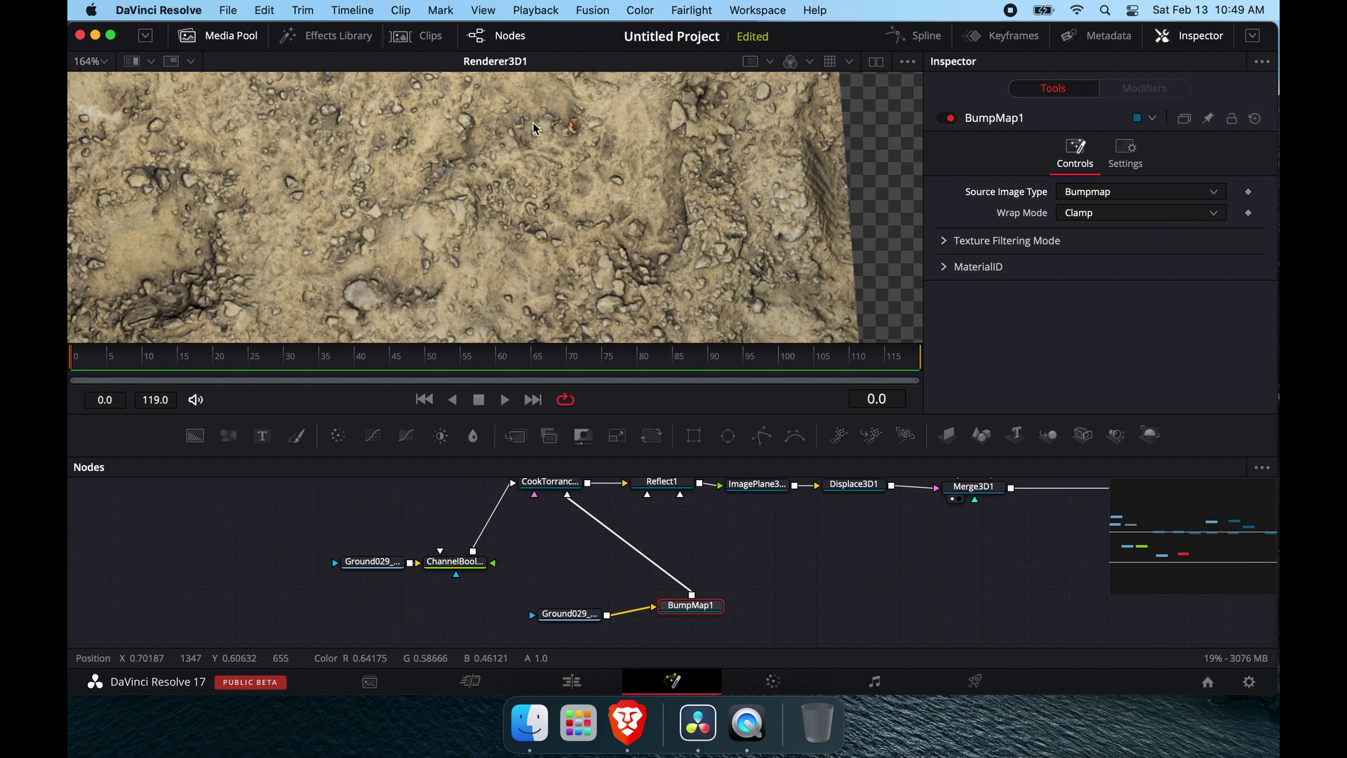
pyautogui.hscroll(-5, 448, 180)
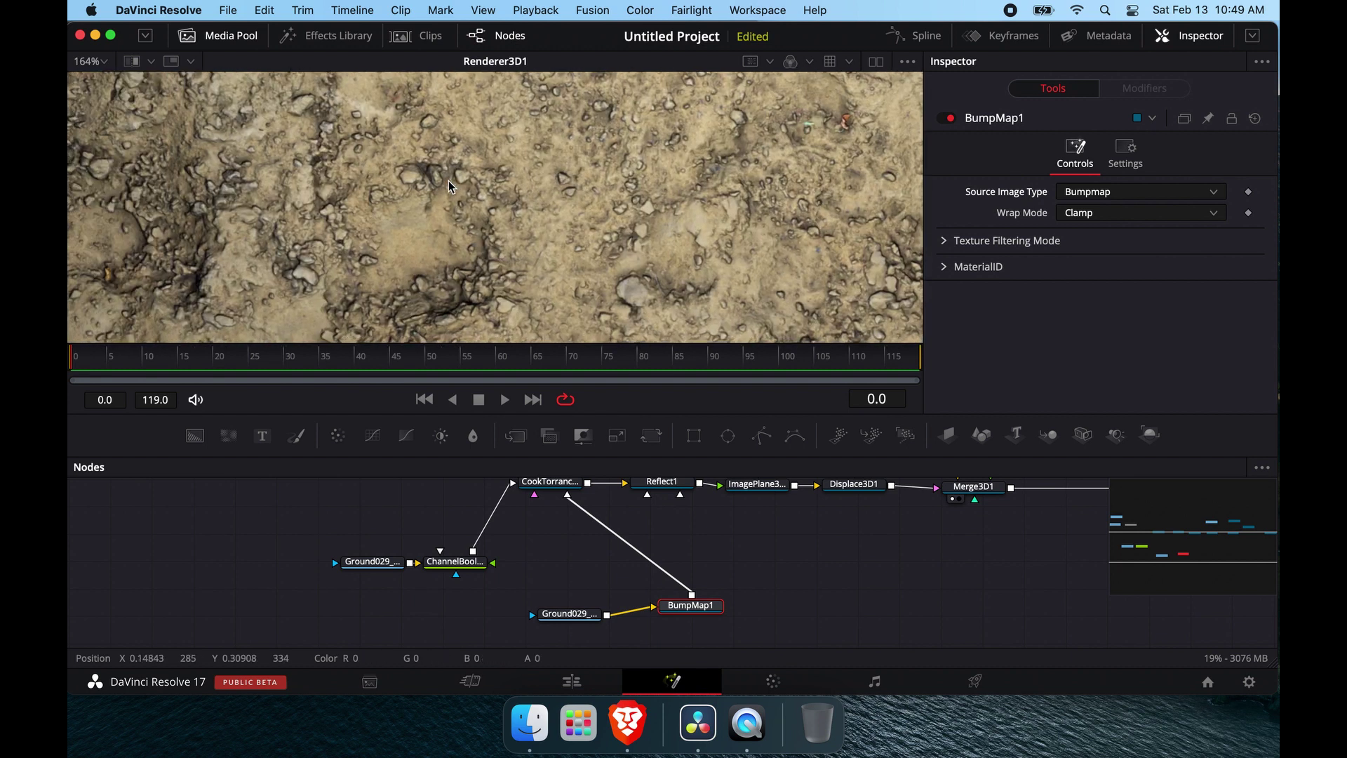
pyautogui.scroll(-1, 448, 180)
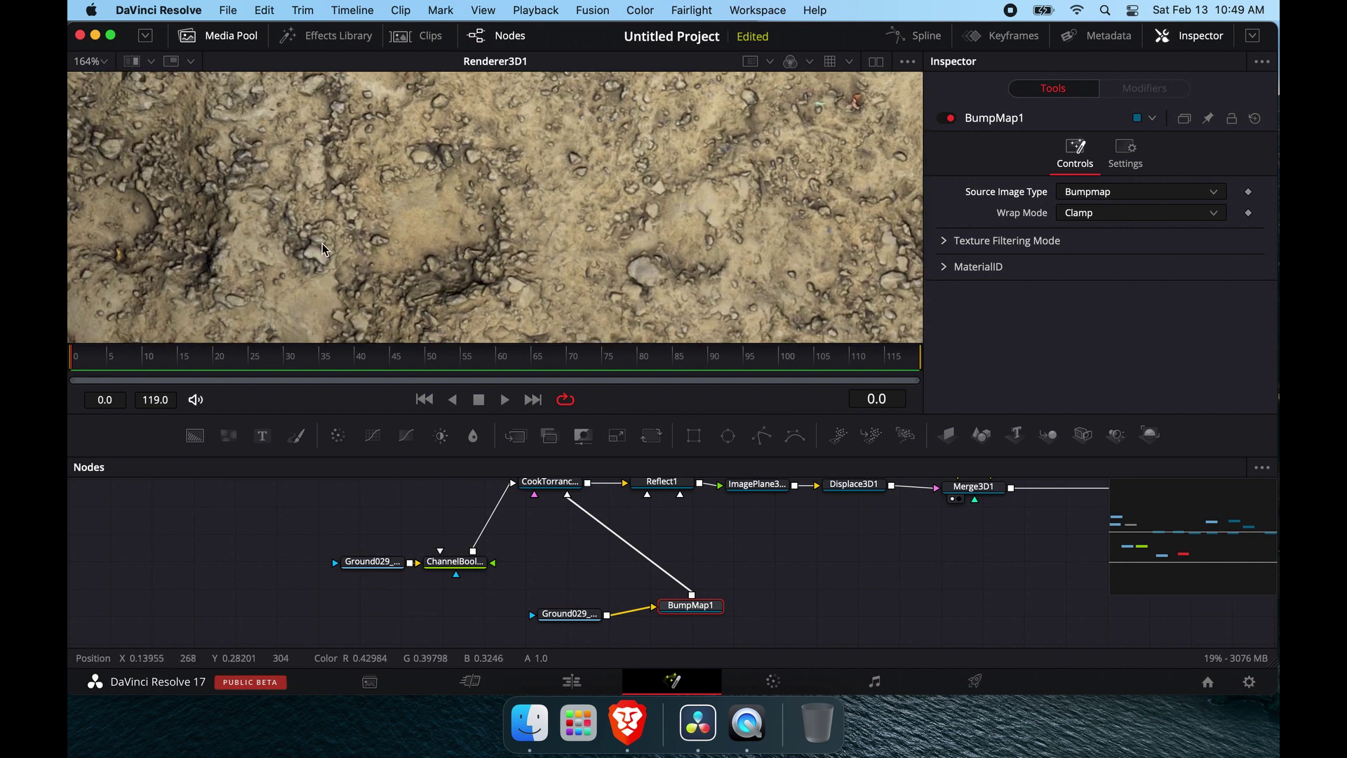
pyautogui.scroll(-3, 322, 243)
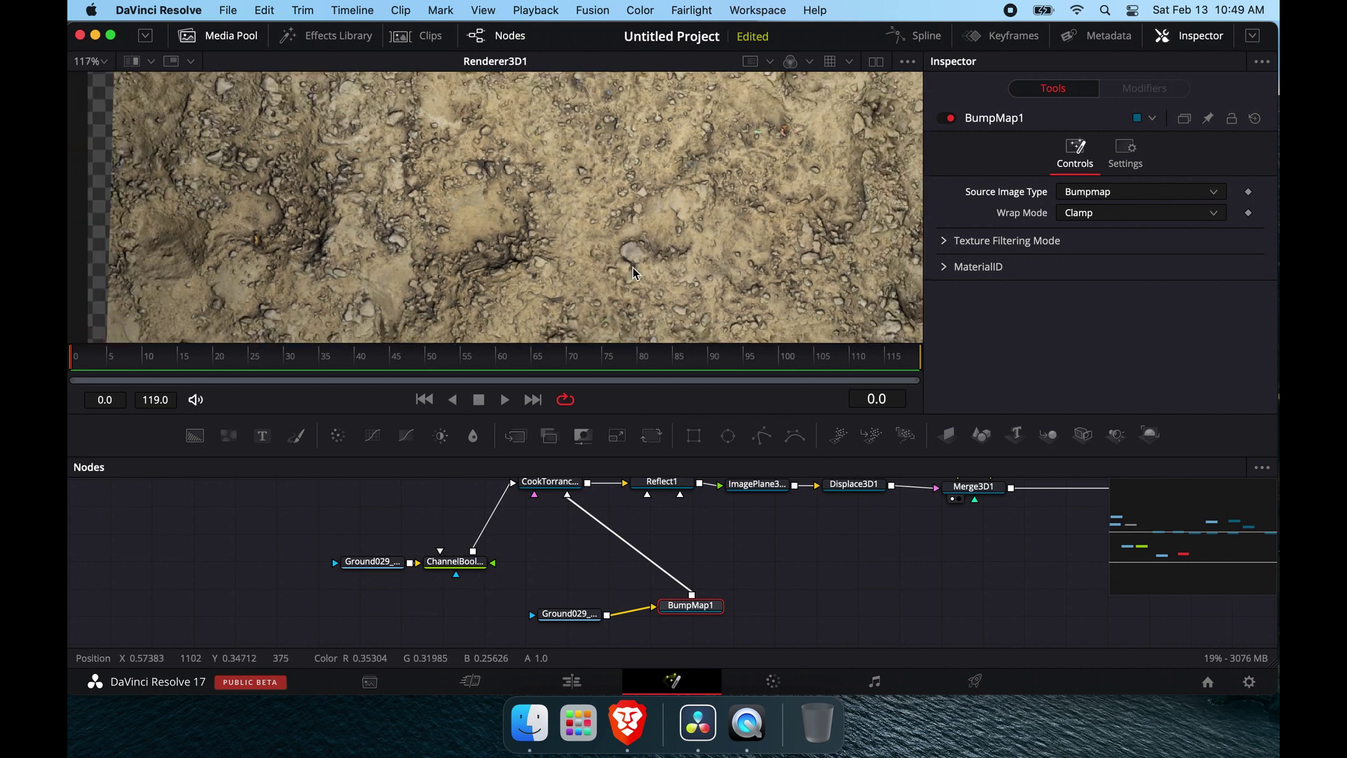
pyautogui.scroll(-5, 633, 272)
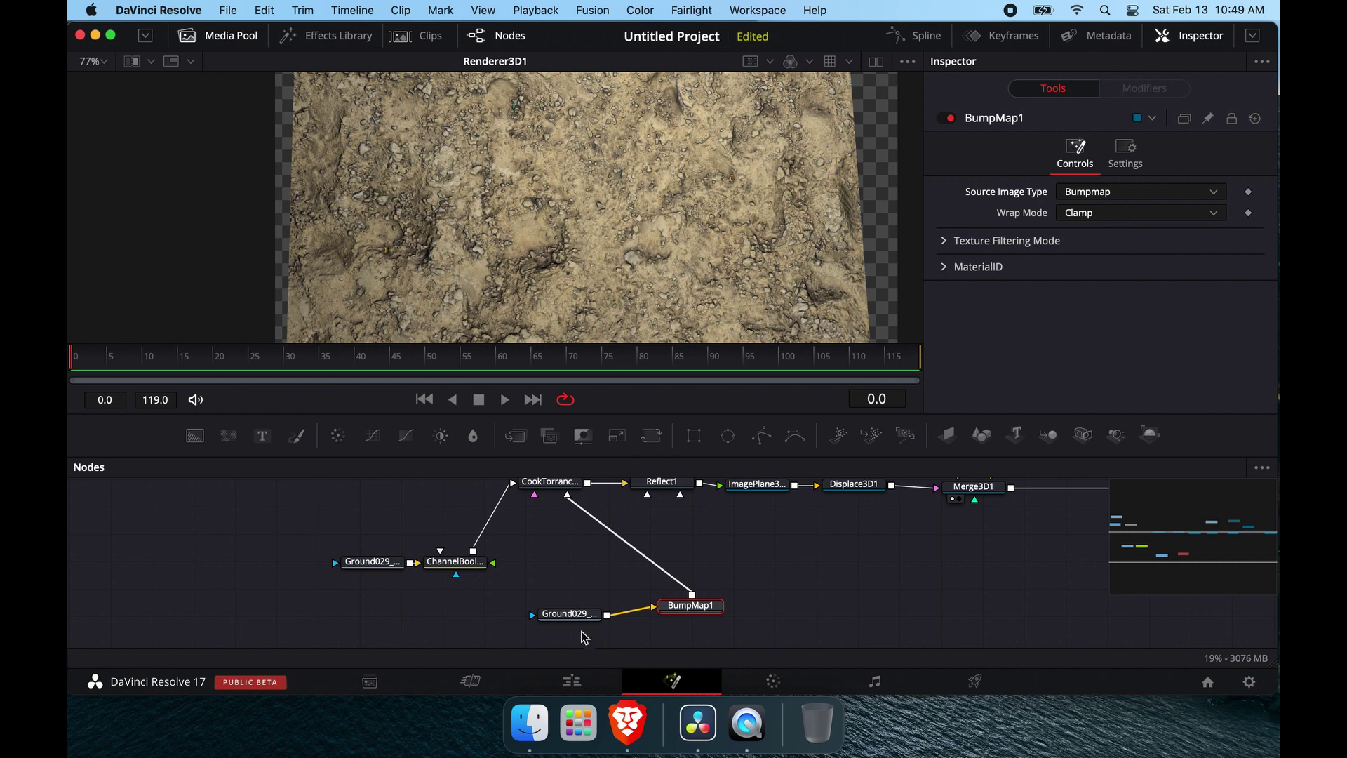
# - Line up the normal map loader with the BumpMap node and disconnect BumpMap from the CookTorrance node
pyautogui.moveTo(682, 612); pyautogui.dragTo(665, 622)
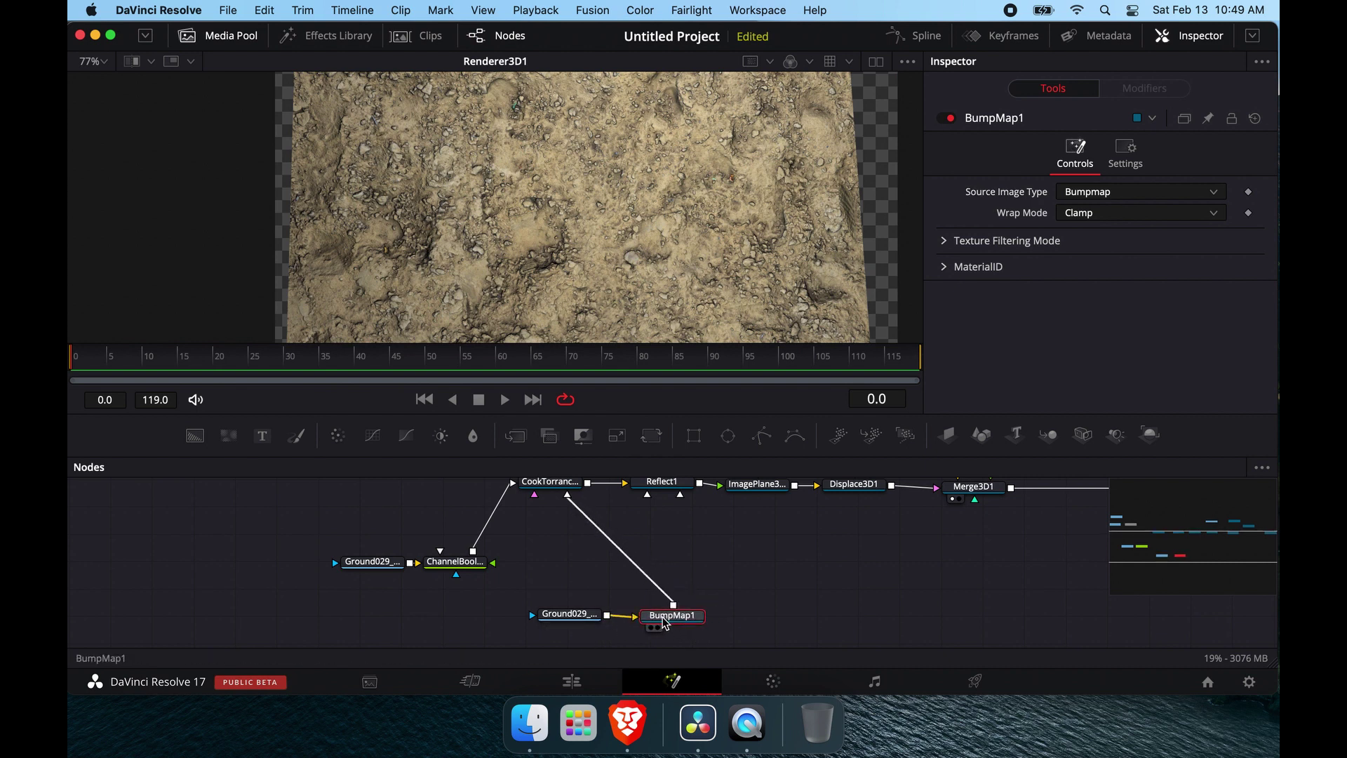
pyautogui.moveTo(562, 616); pyautogui.dragTo(542, 620)
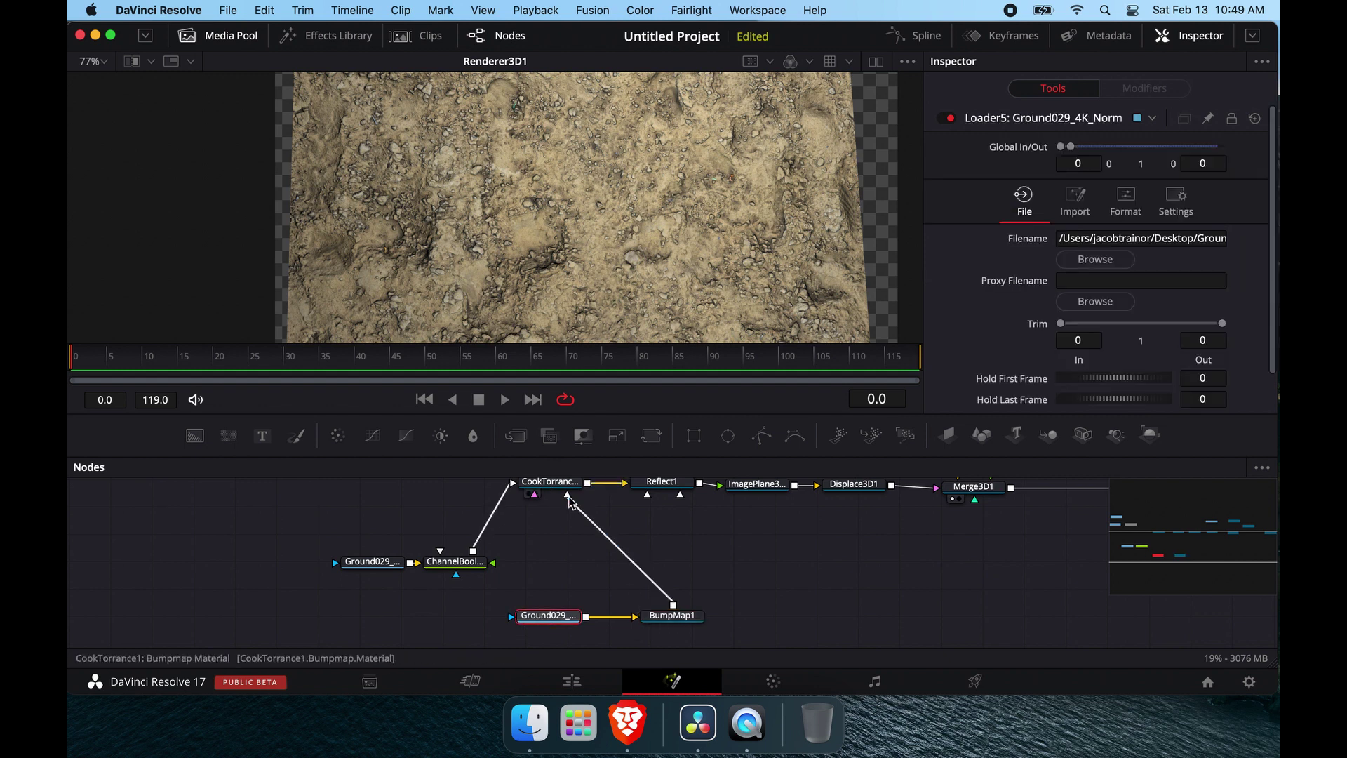
pyautogui.click(673, 616)
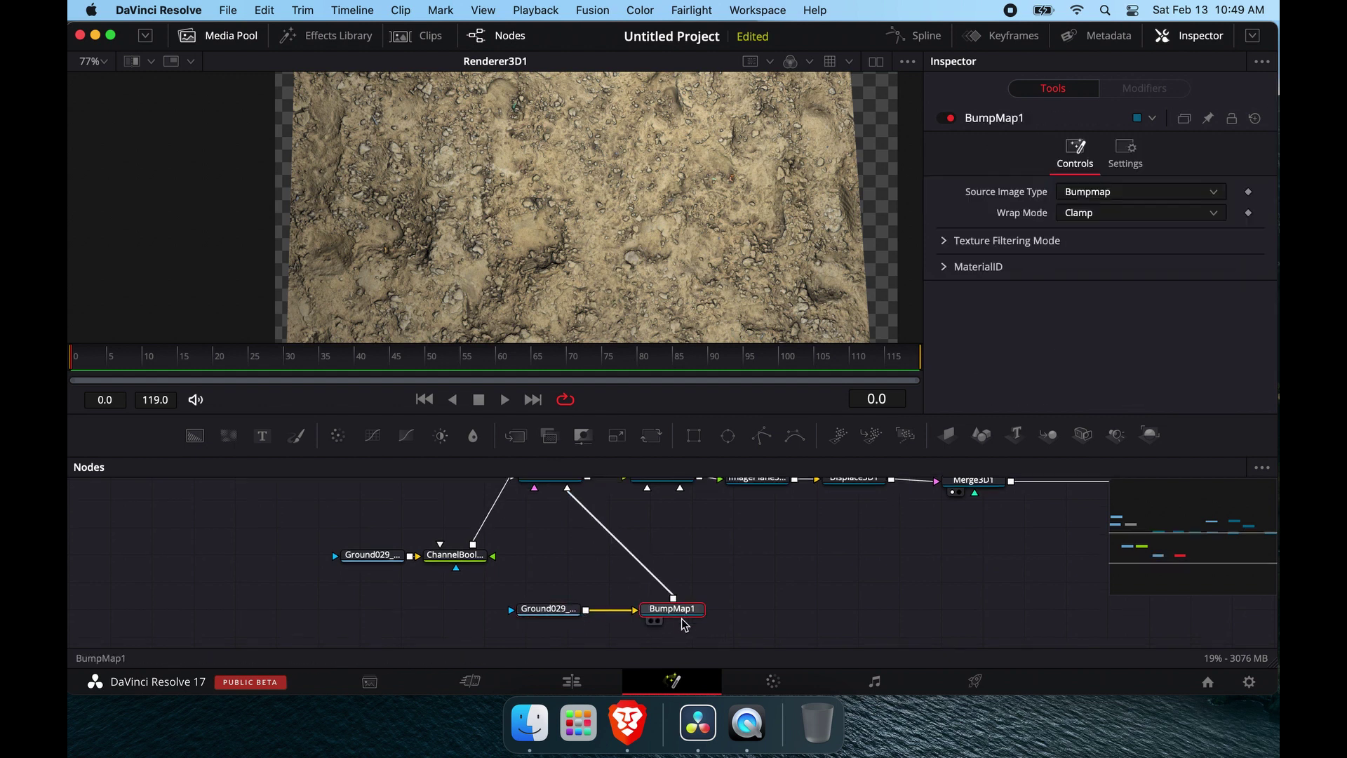
pyautogui.moveTo(568, 500); pyautogui.dragTo(686, 589)
pyautogui.scroll(5, 688, 590)
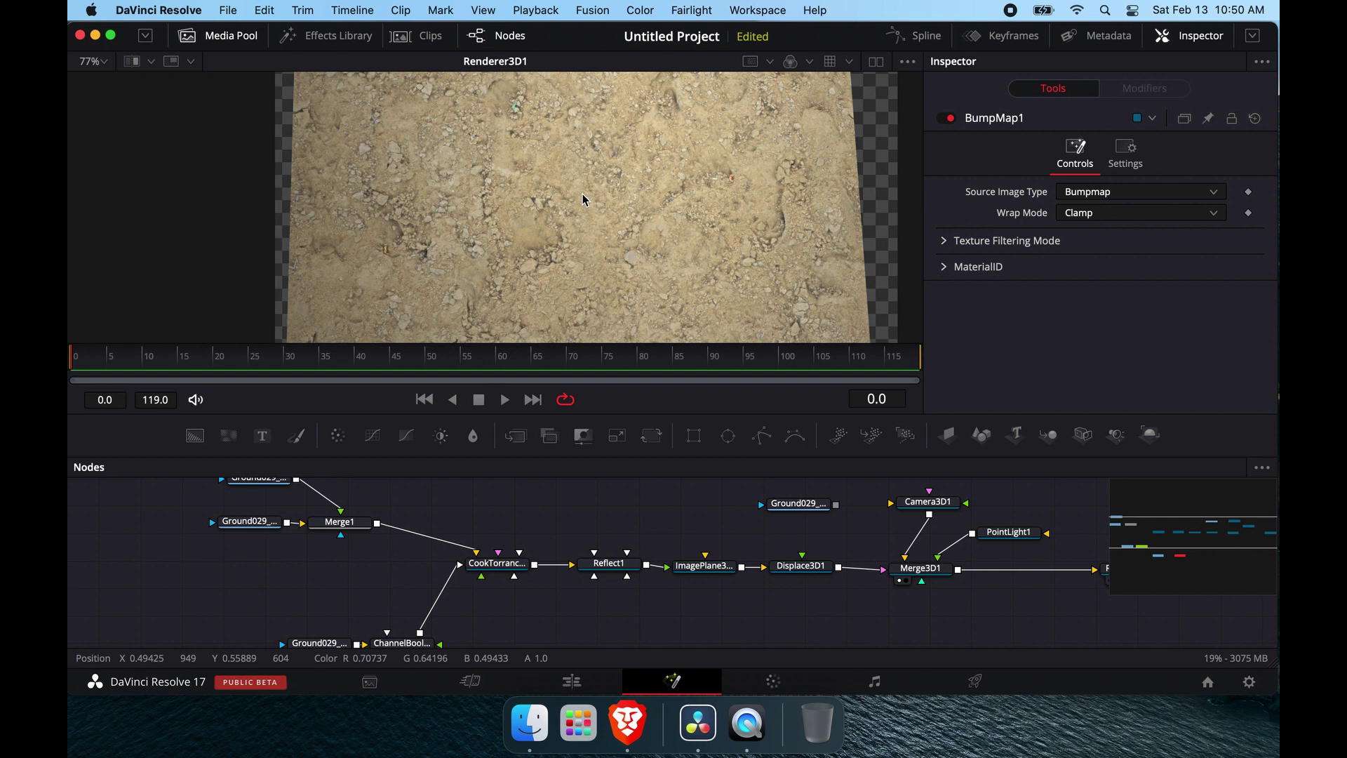
# - Return the playhead to frame 0 and connect the displacement map loader to the Displace3D node's displacement input
pyautogui.press('space')
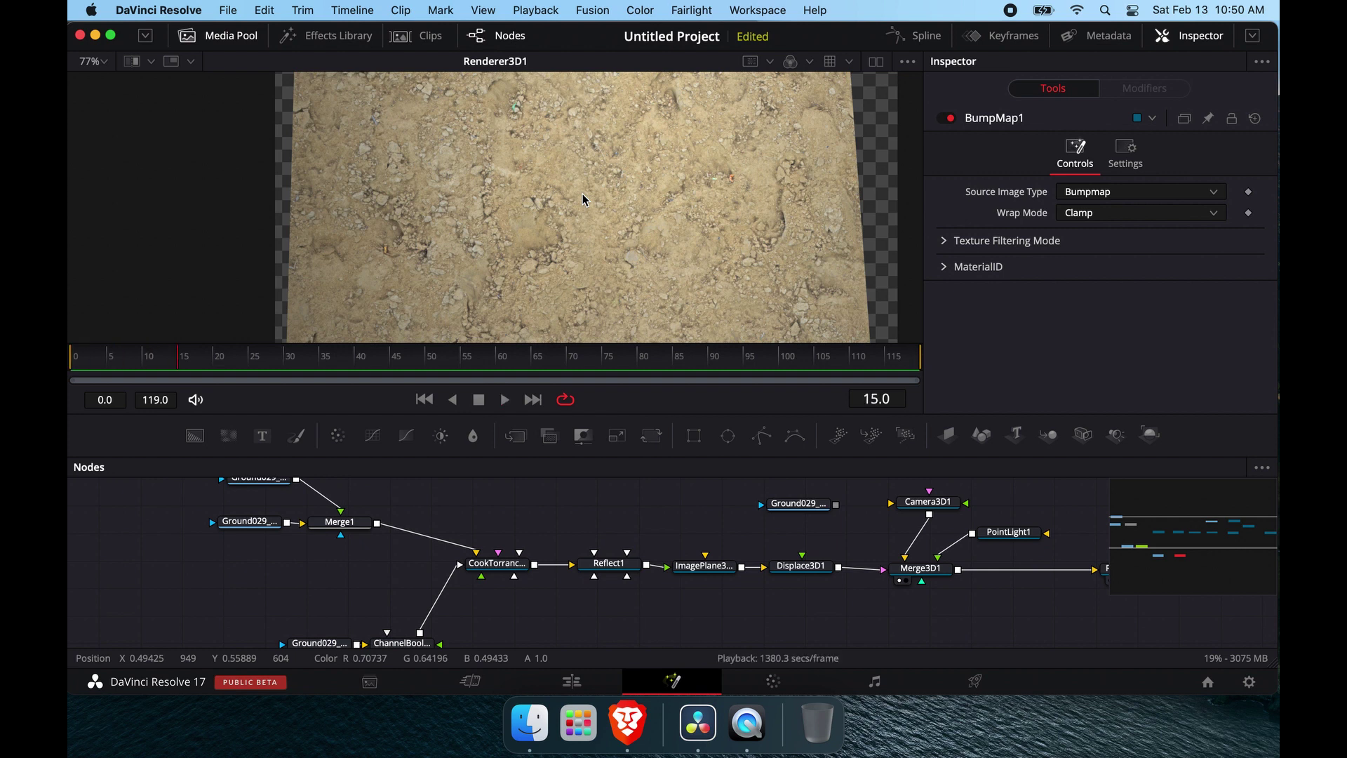
pyautogui.moveTo(179, 356); pyautogui.dragTo(70, 361)
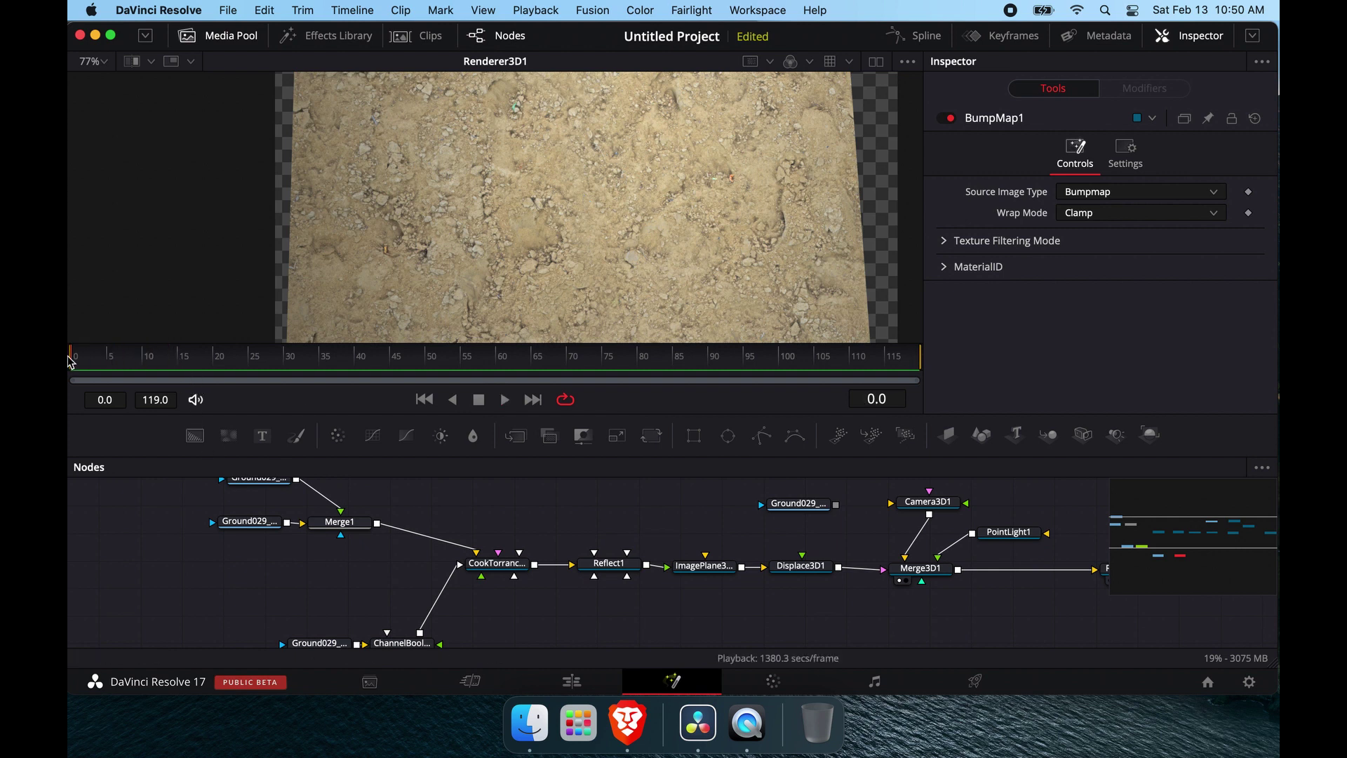
pyautogui.moveTo(800, 510); pyautogui.dragTo(798, 497)
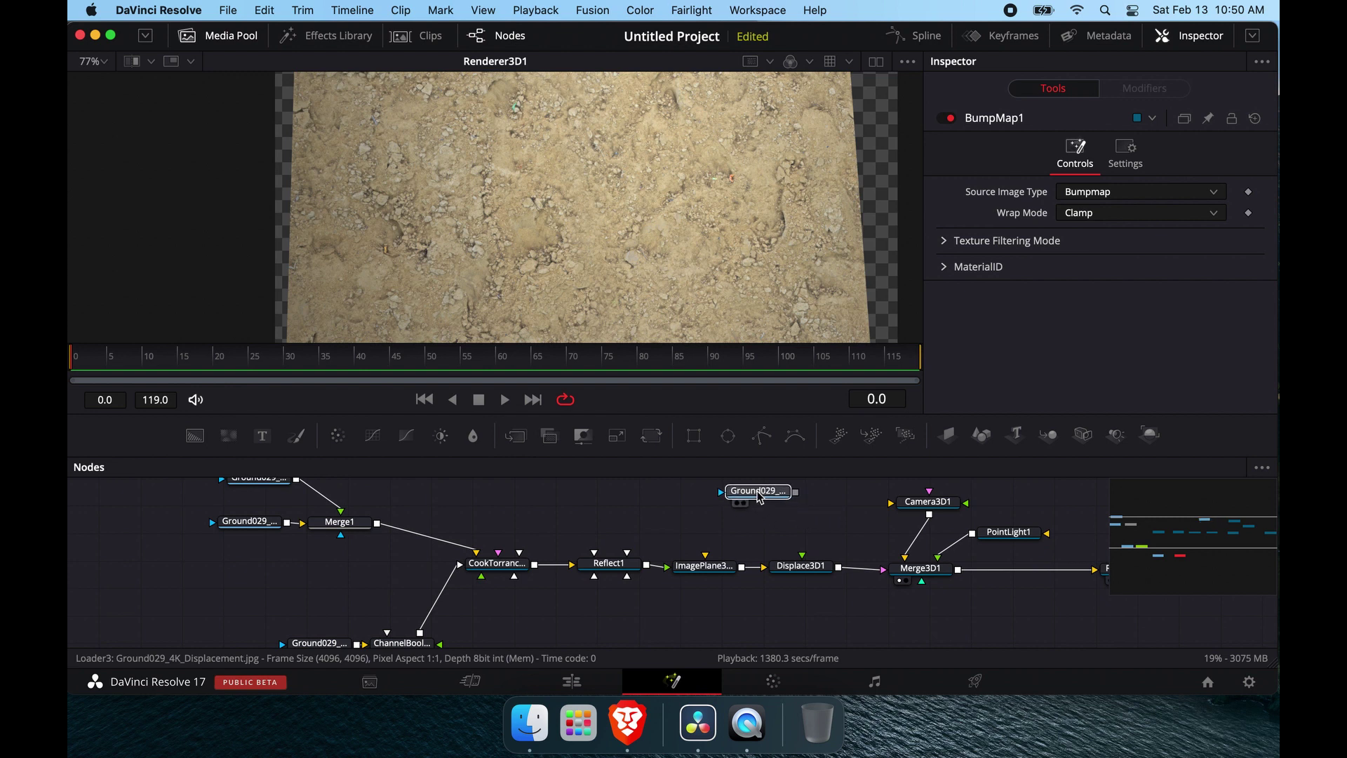
pyautogui.moveTo(853, 509); pyautogui.dragTo(802, 555)
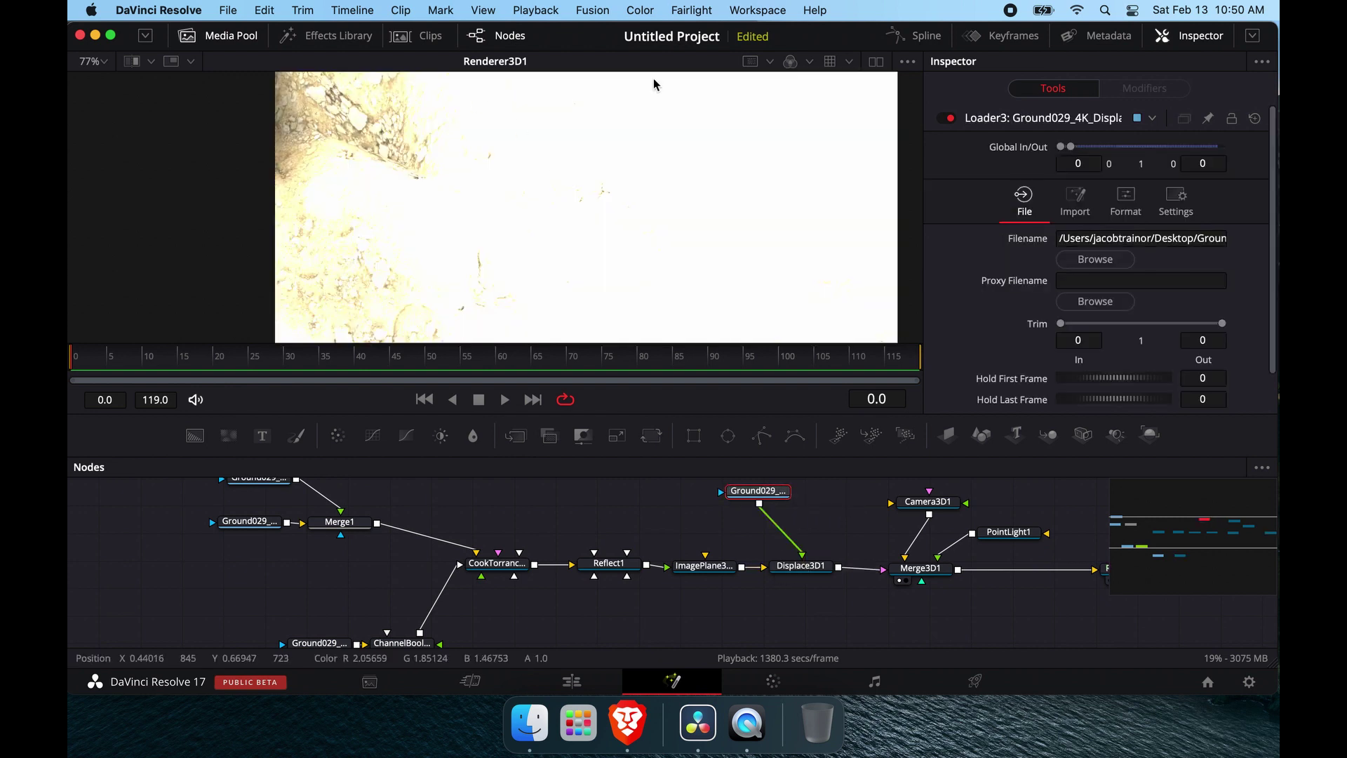
# - Show Merge3D1 beside the render and compare the displaced plane with lighting on and off, leaving lighting off
pyautogui.press('1')
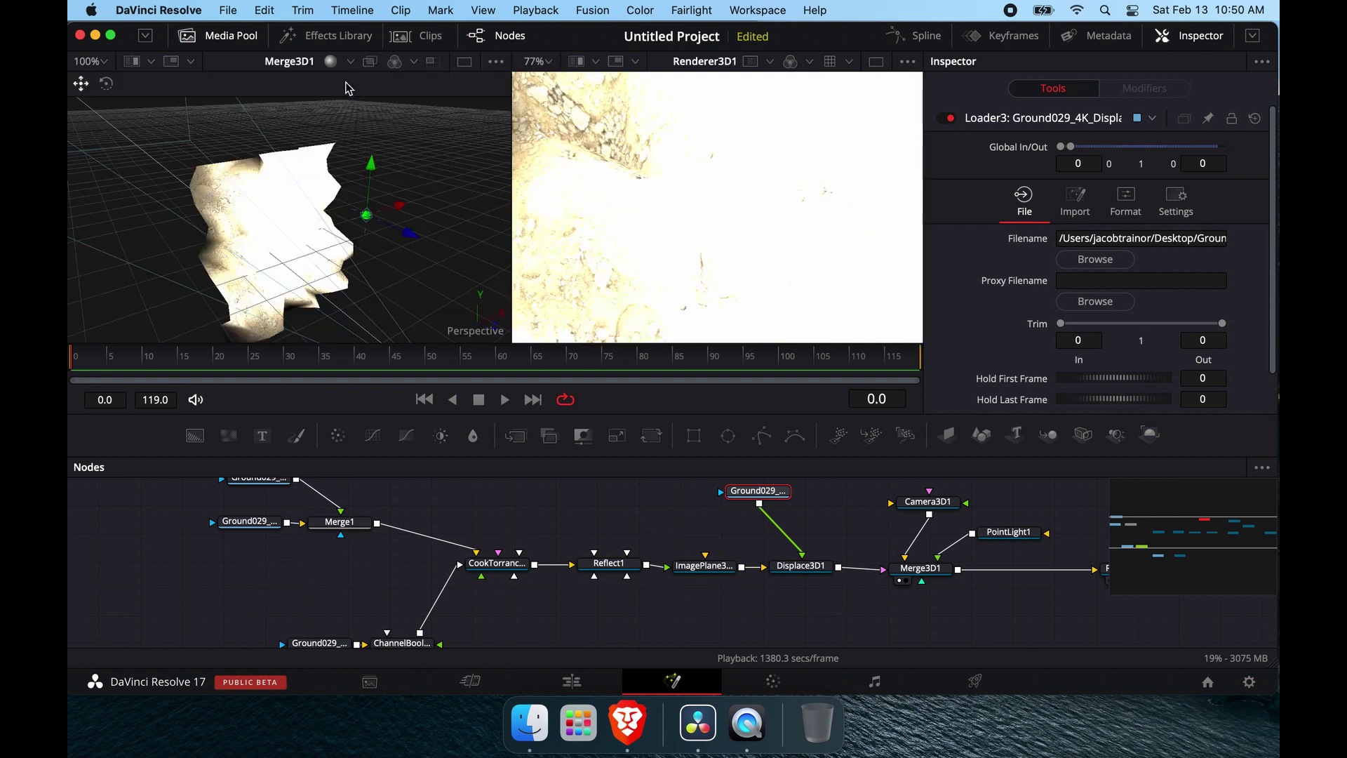
pyautogui.click(331, 62)
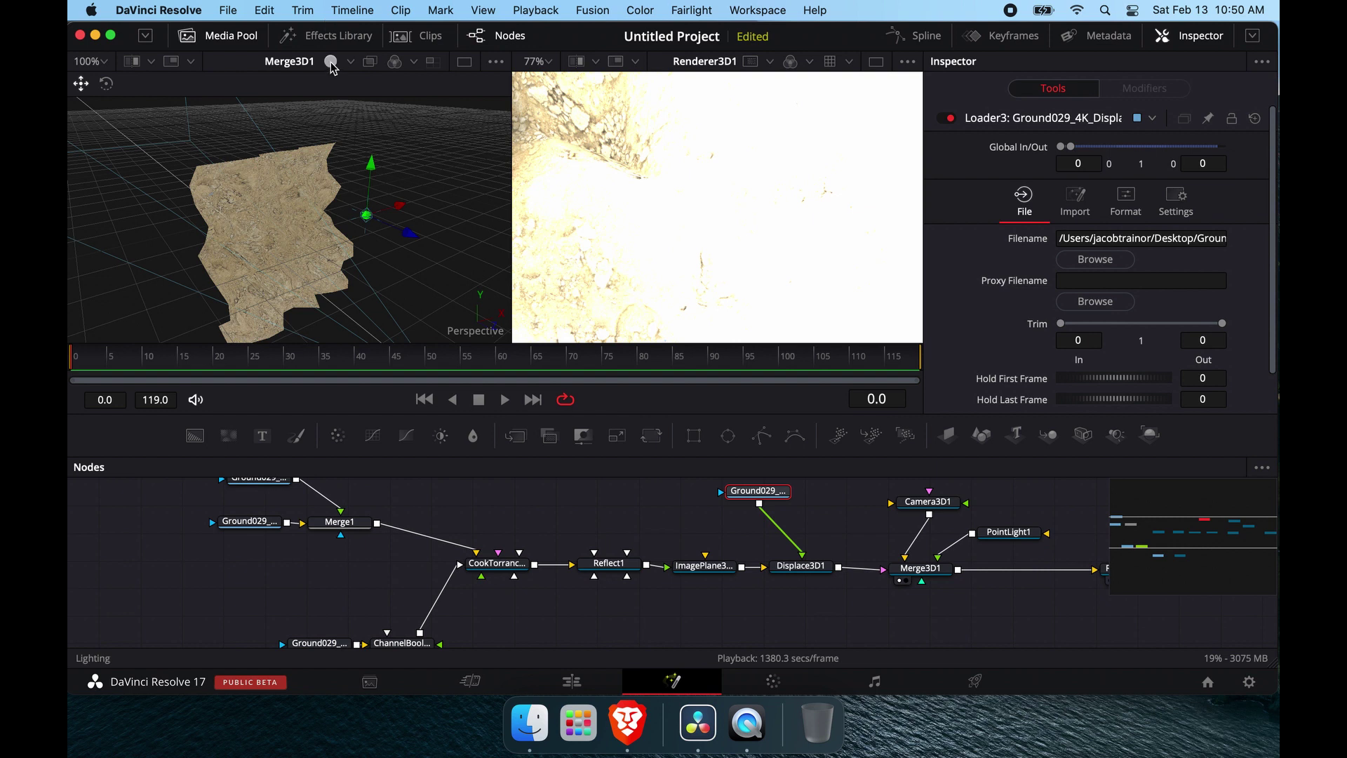
pyautogui.click(331, 62)
pyautogui.click(331, 62)
pyautogui.click(331, 62)
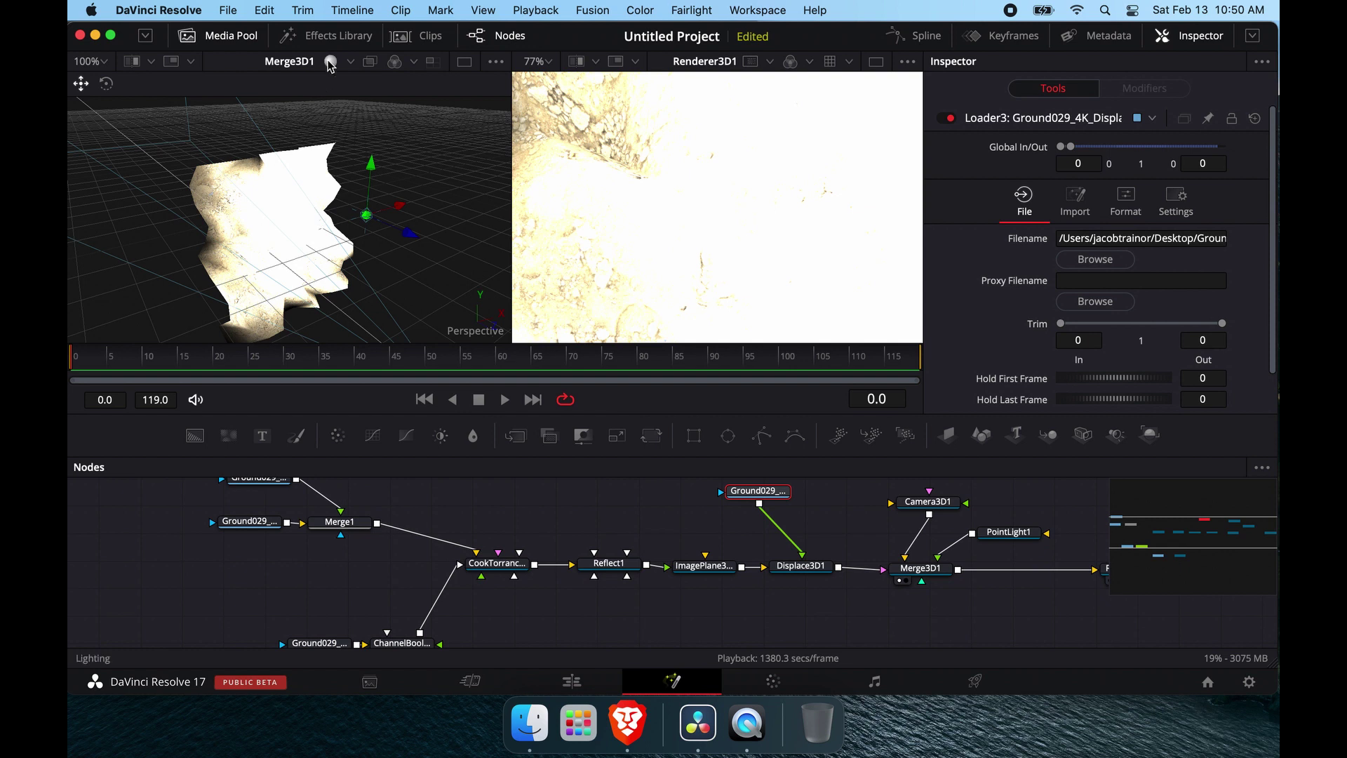
pyautogui.click(330, 63)
pyautogui.click(331, 62)
pyautogui.click(330, 63)
pyautogui.click(330, 62)
pyautogui.click(331, 62)
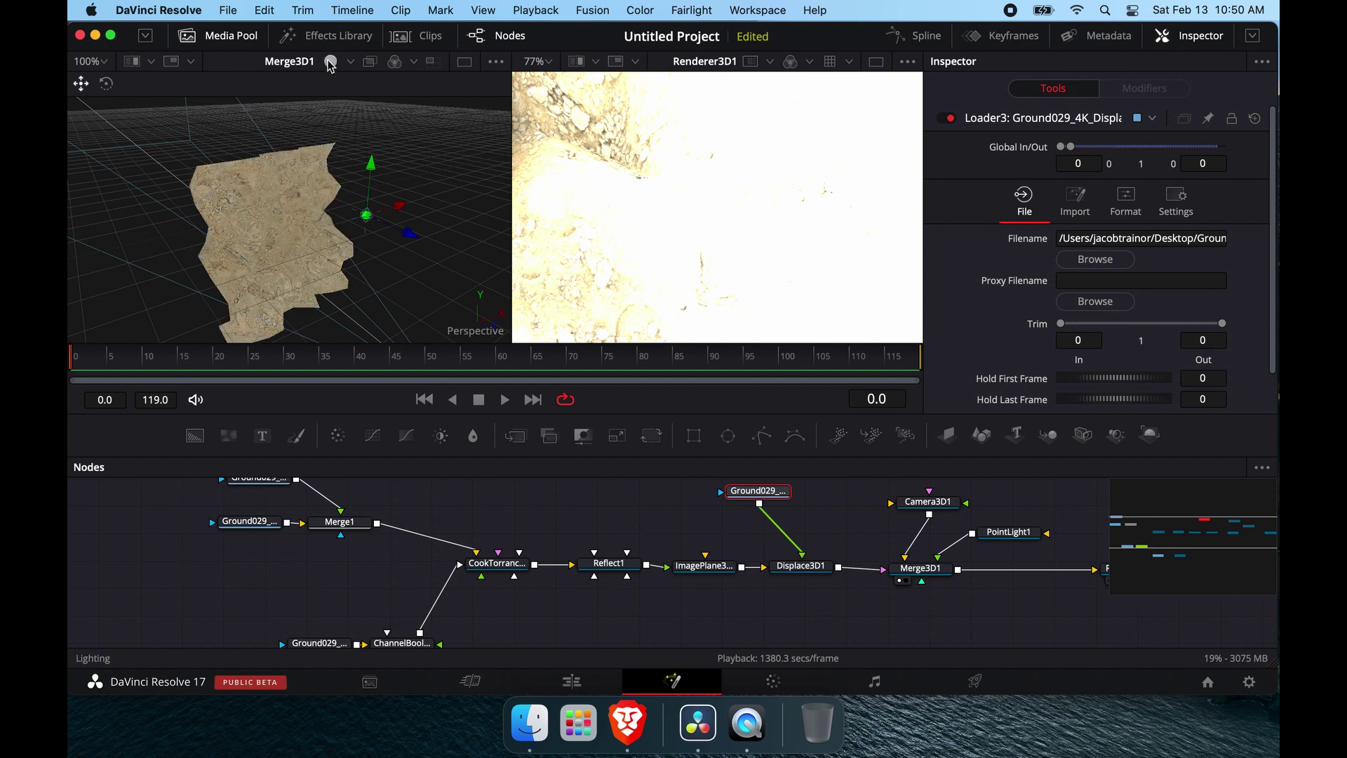
pyautogui.moveTo(311, 235); pyautogui.dragTo(310, 232)
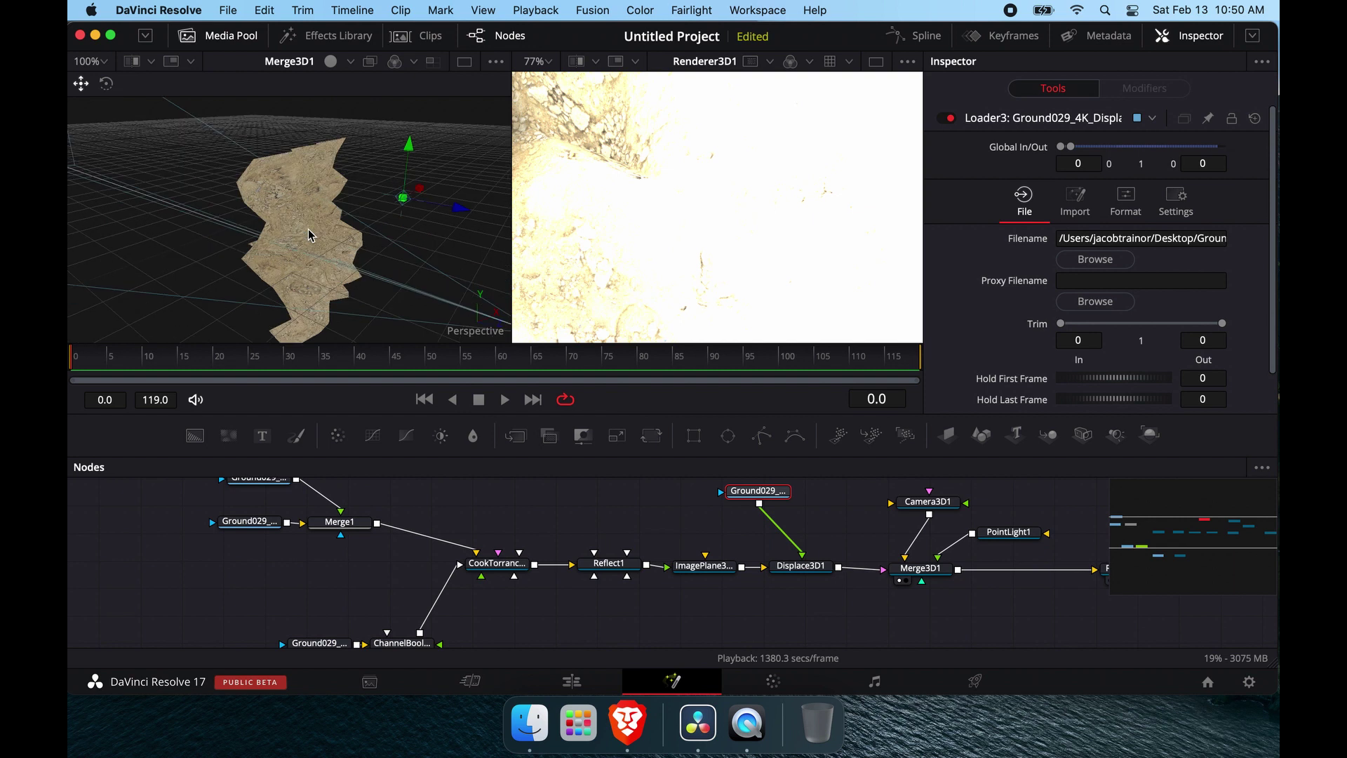
# - Set the Displace3D node's Scale to 0.016 and inspect the displaced plane in both viewers
pyautogui.click(799, 566)
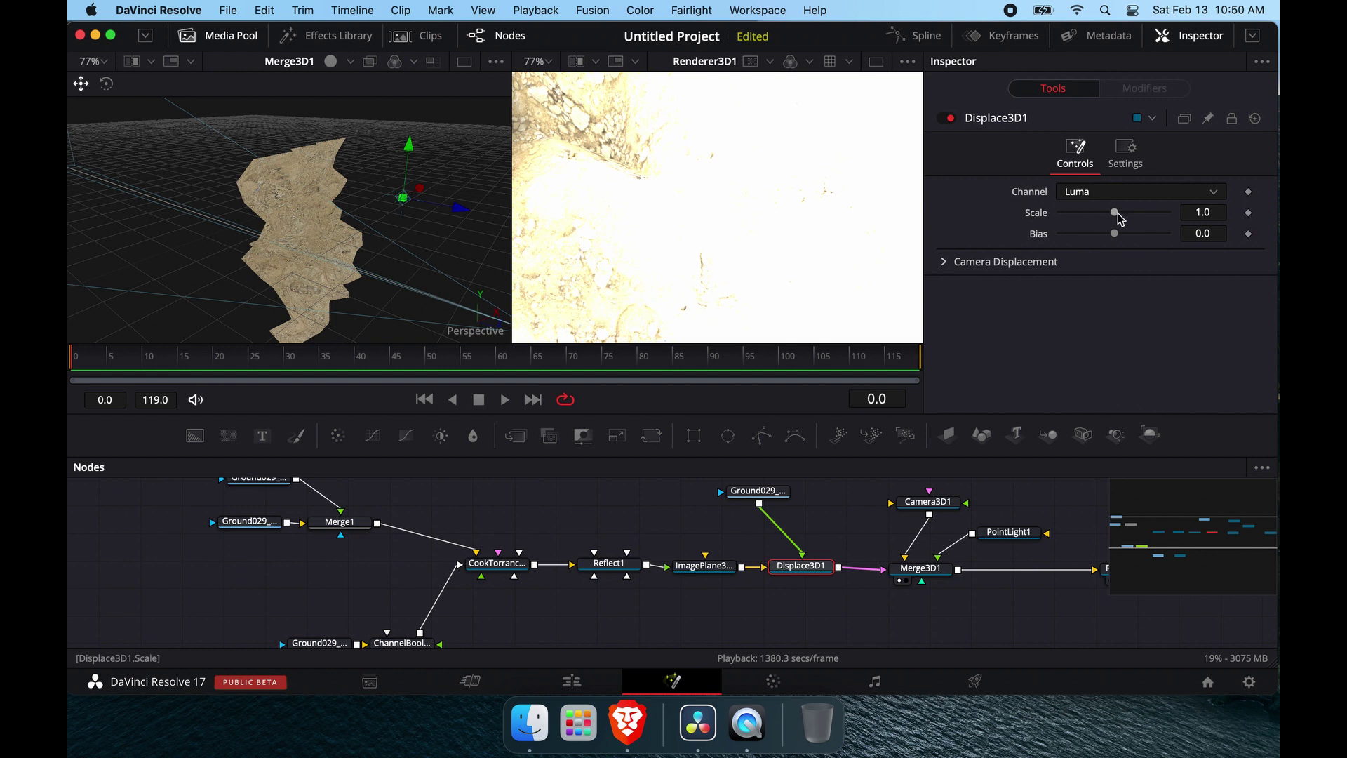
pyautogui.moveTo(1117, 215); pyautogui.dragTo(1070, 218)
pyautogui.click(1212, 214)
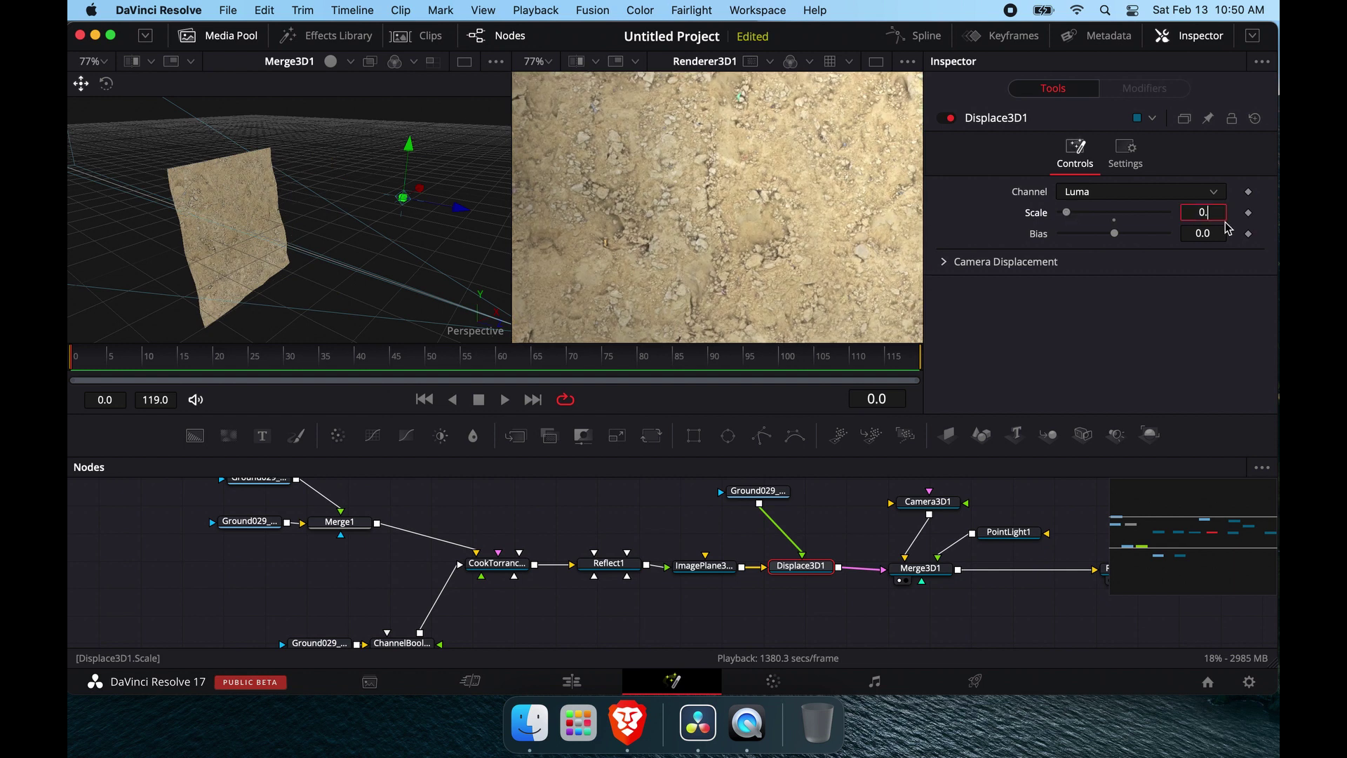
pyautogui.write('0.016')
pyautogui.click(1202, 233)
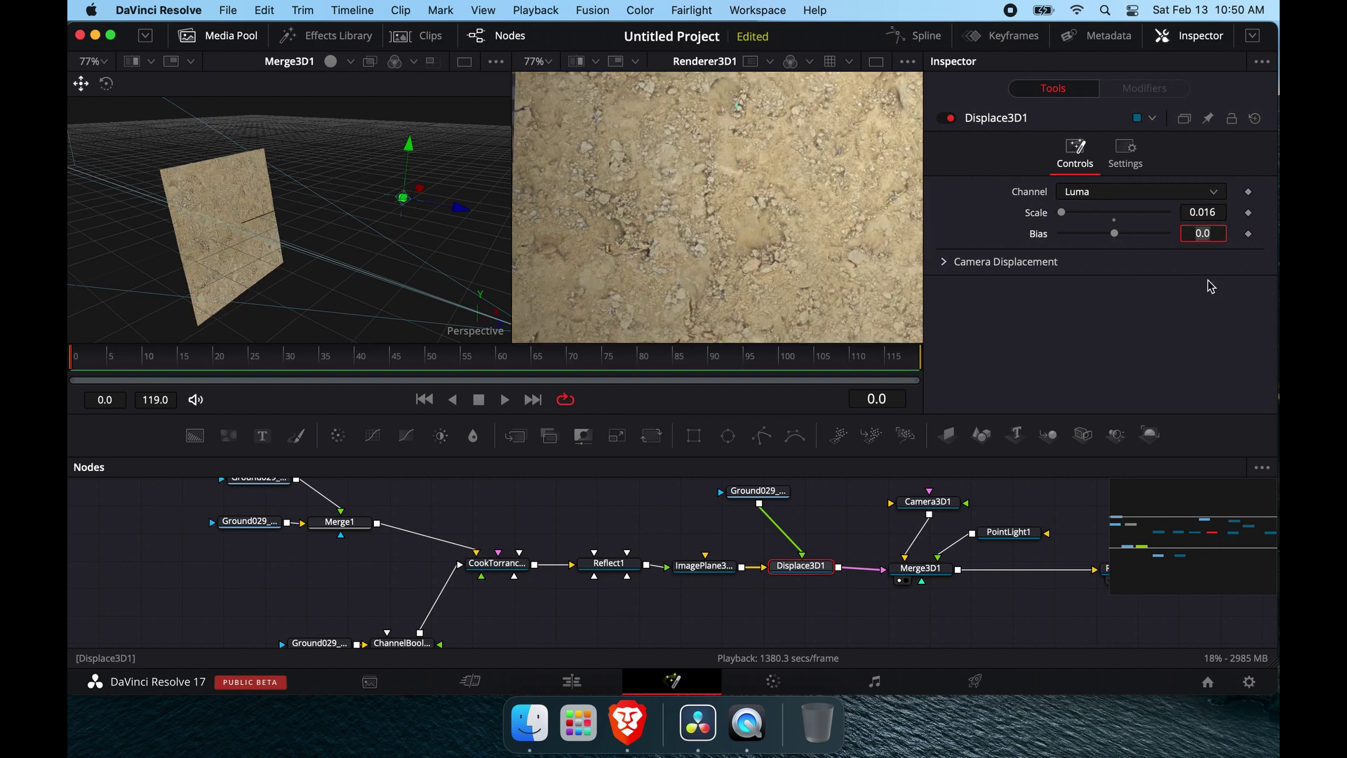
pyautogui.moveTo(1114, 234)
pyautogui.mouseDown()
pyautogui.moveTo(1145, 241)
pyautogui.moveTo(1077, 241)
pyautogui.moveTo(1151, 244)
pyautogui.moveTo(1084, 242)
pyautogui.moveTo(1116, 242)
pyautogui.mouseUp()
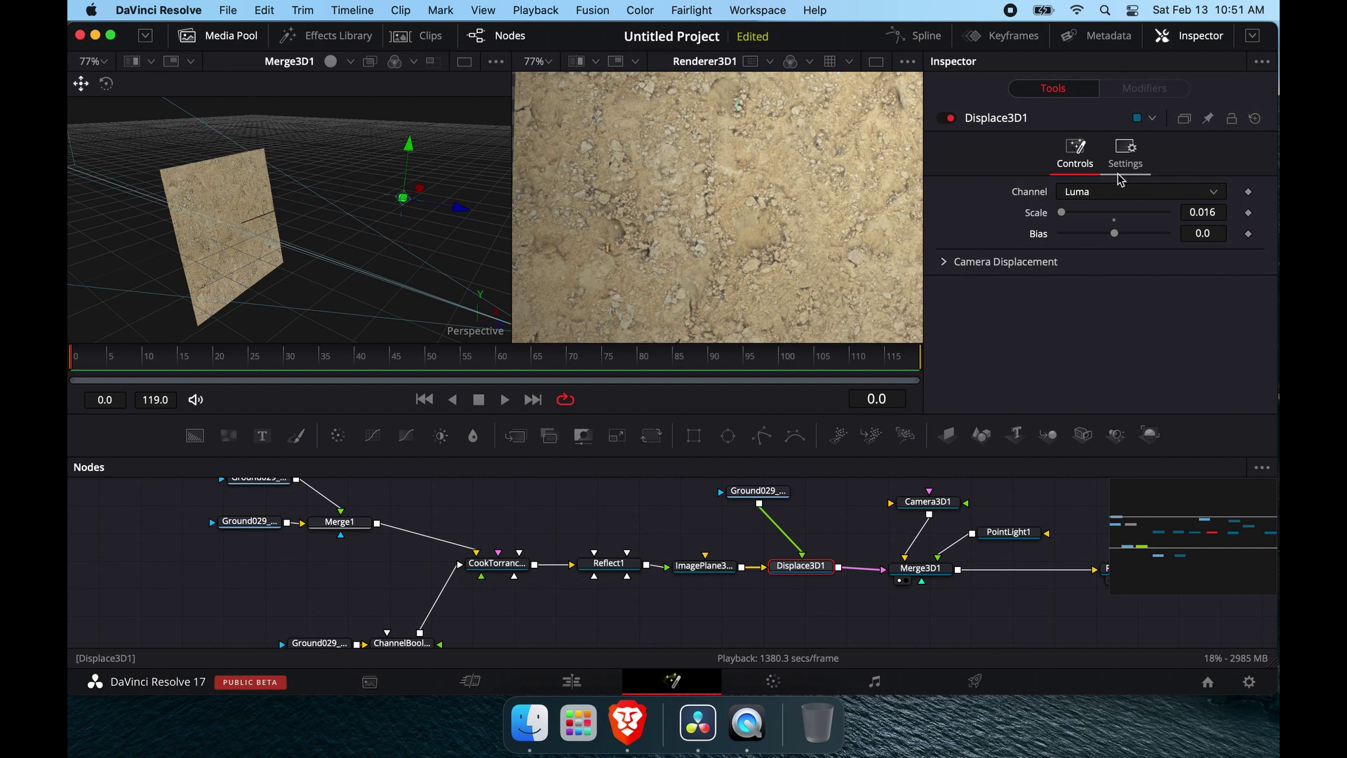
pyautogui.moveTo(258, 199); pyautogui.dragTo(505, 184)
pyautogui.scroll(-4, 659, 194)
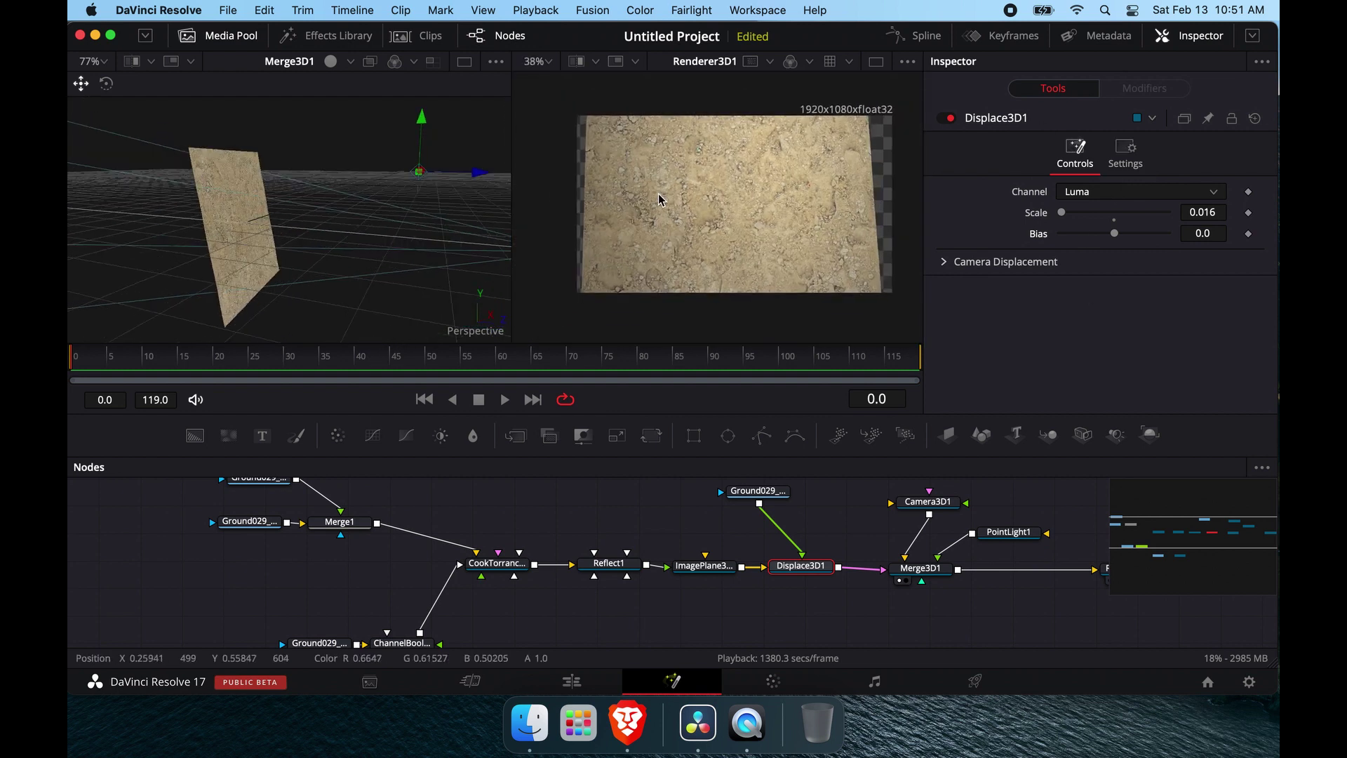
pyautogui.scroll(3, 658, 194)
pyautogui.scroll(2, 658, 200)
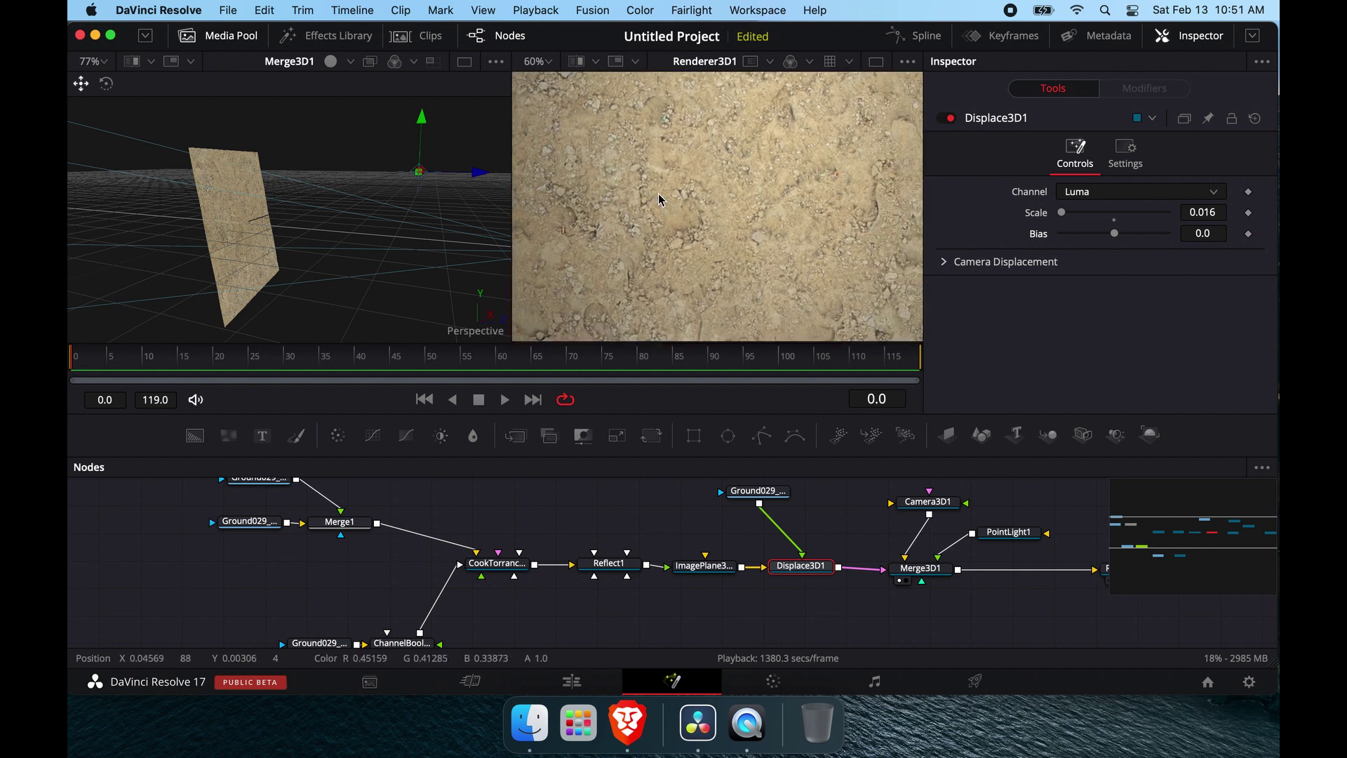
# - Inspect the render up close and set the ImagePlane3D1 node's Subdivisions to 650
pyautogui.scroll(3, 658, 197)
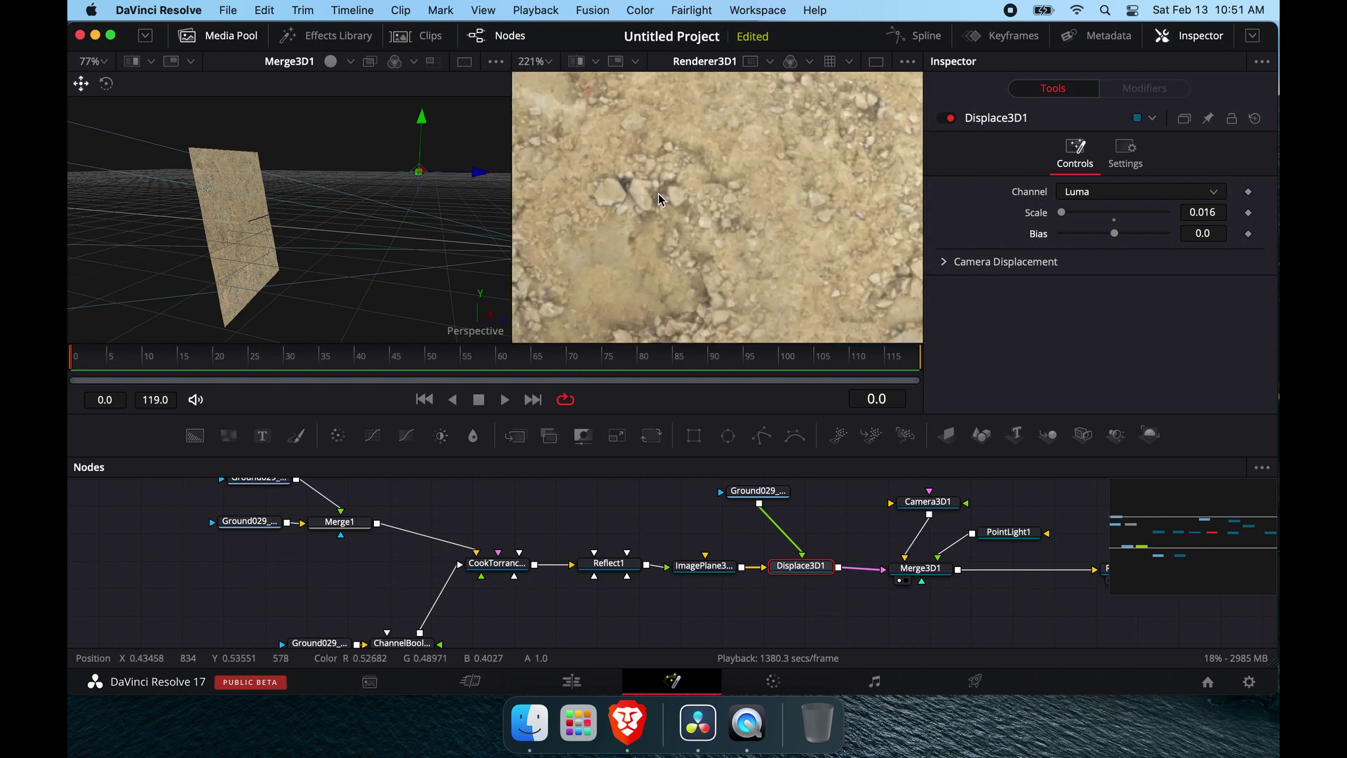
pyautogui.scroll(3, 658, 197)
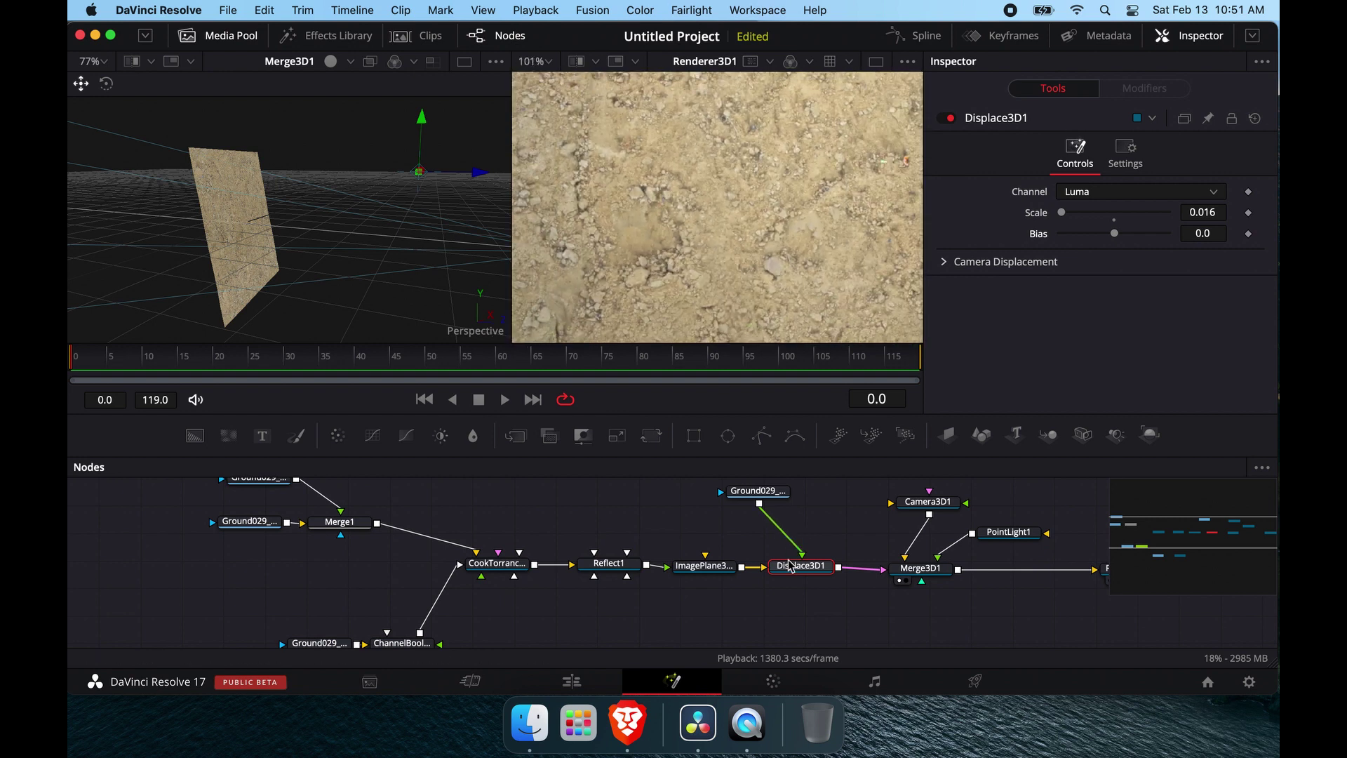
pyautogui.click(682, 564)
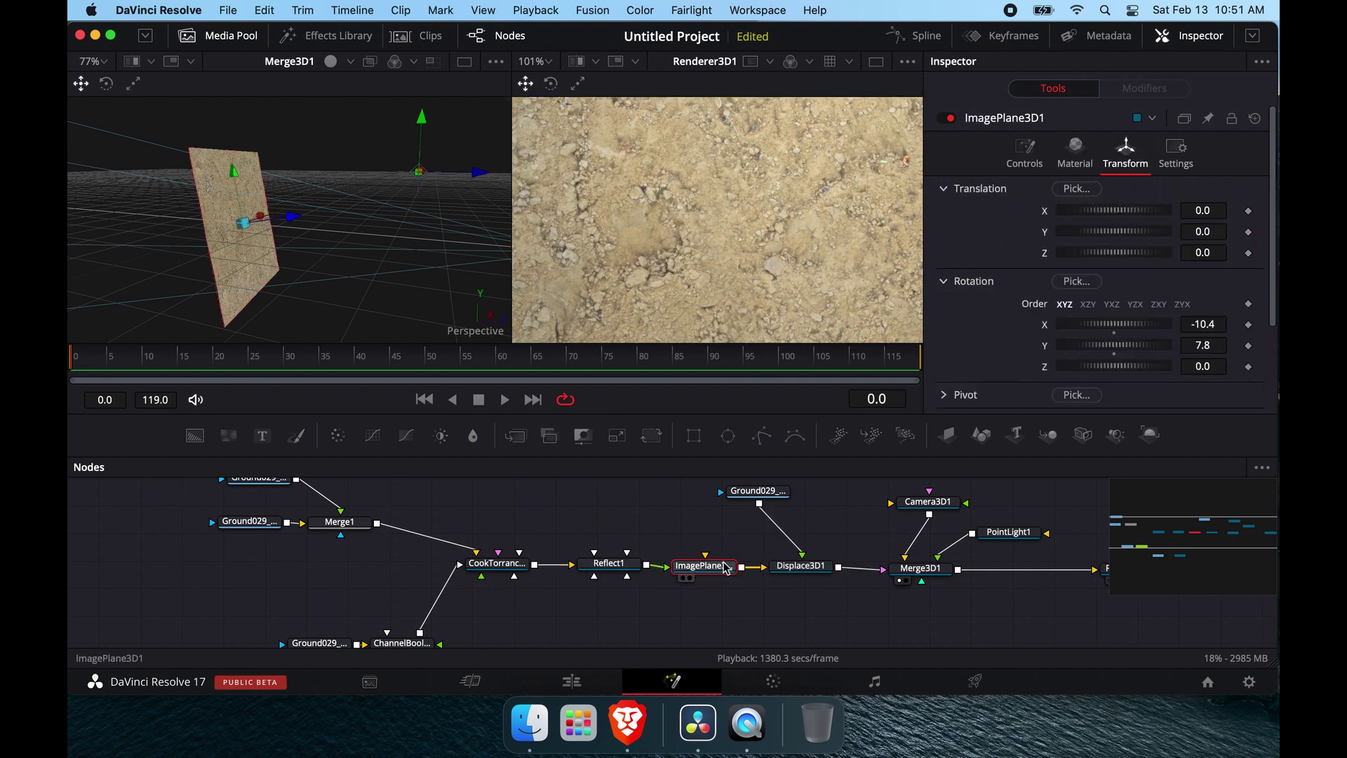
pyautogui.click(1024, 151)
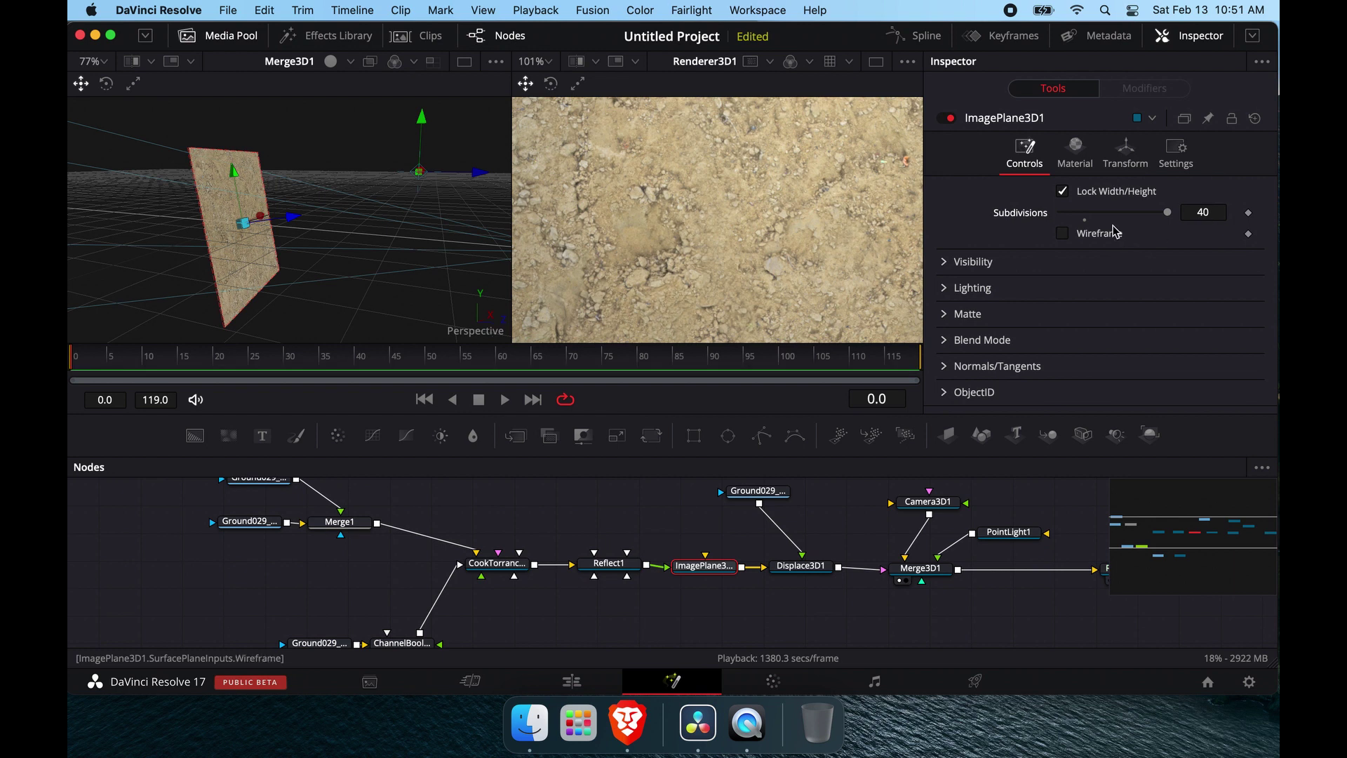
pyautogui.click(1170, 213)
pyautogui.click(1211, 213)
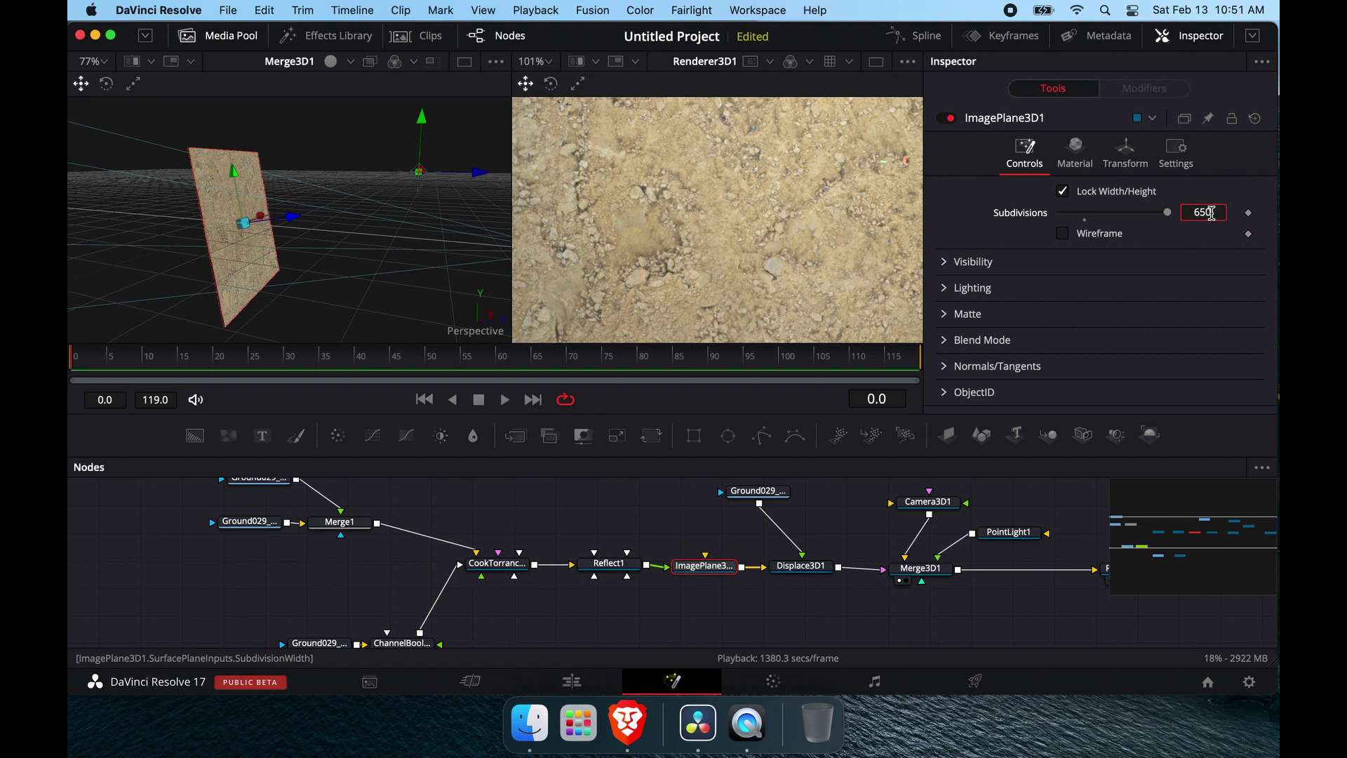
pyautogui.press('Return')
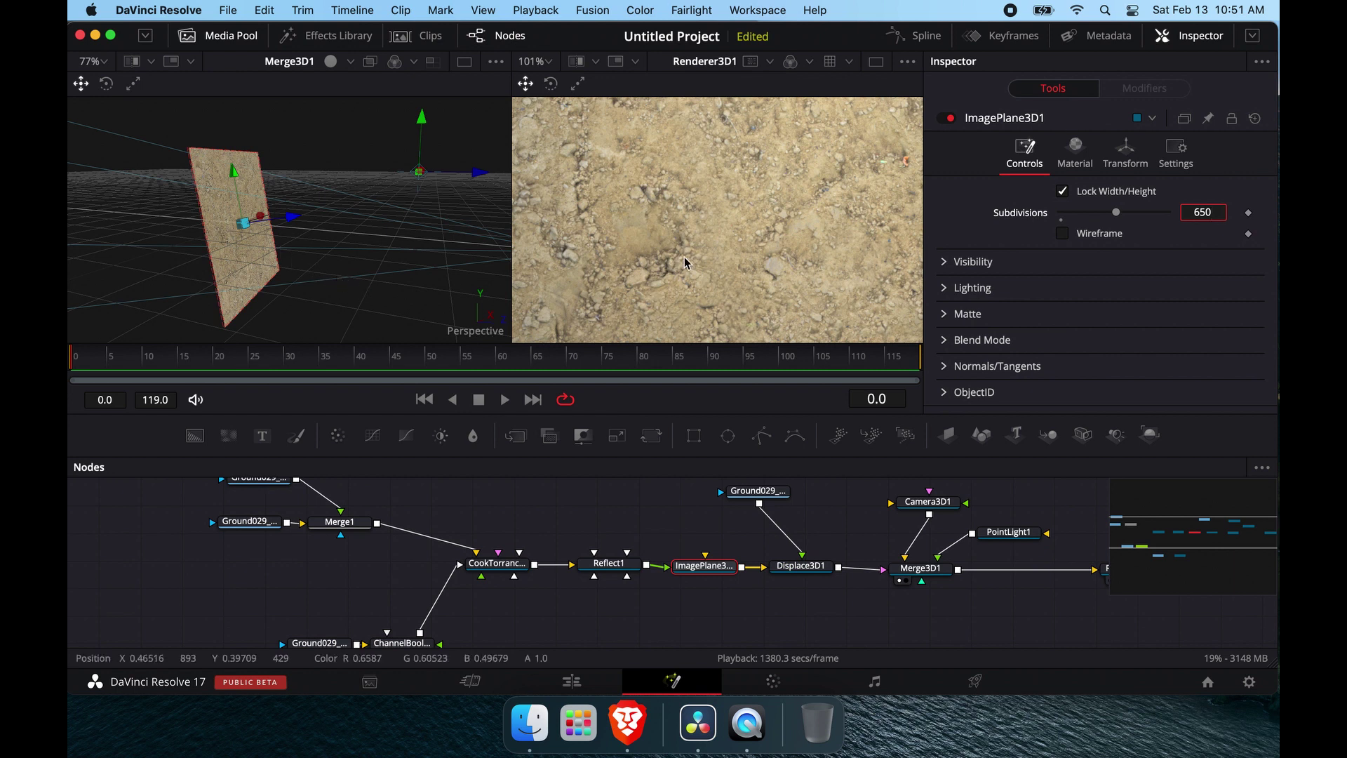
pyautogui.click(1000, 238)
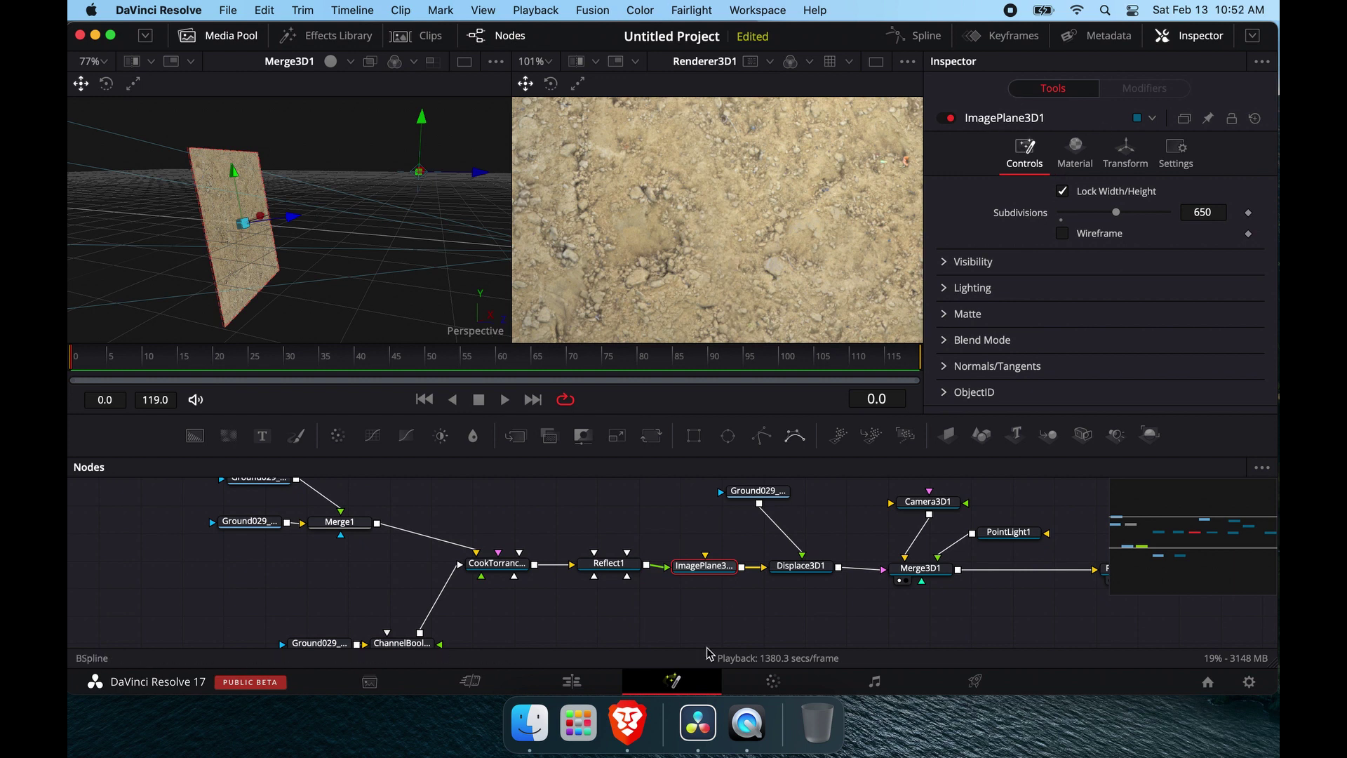
# - Disable and re-enable the Displace3D1 node to compare the result, and examine the plane's relief along its edge in the Merge3D1 view
pyautogui.click(786, 569)
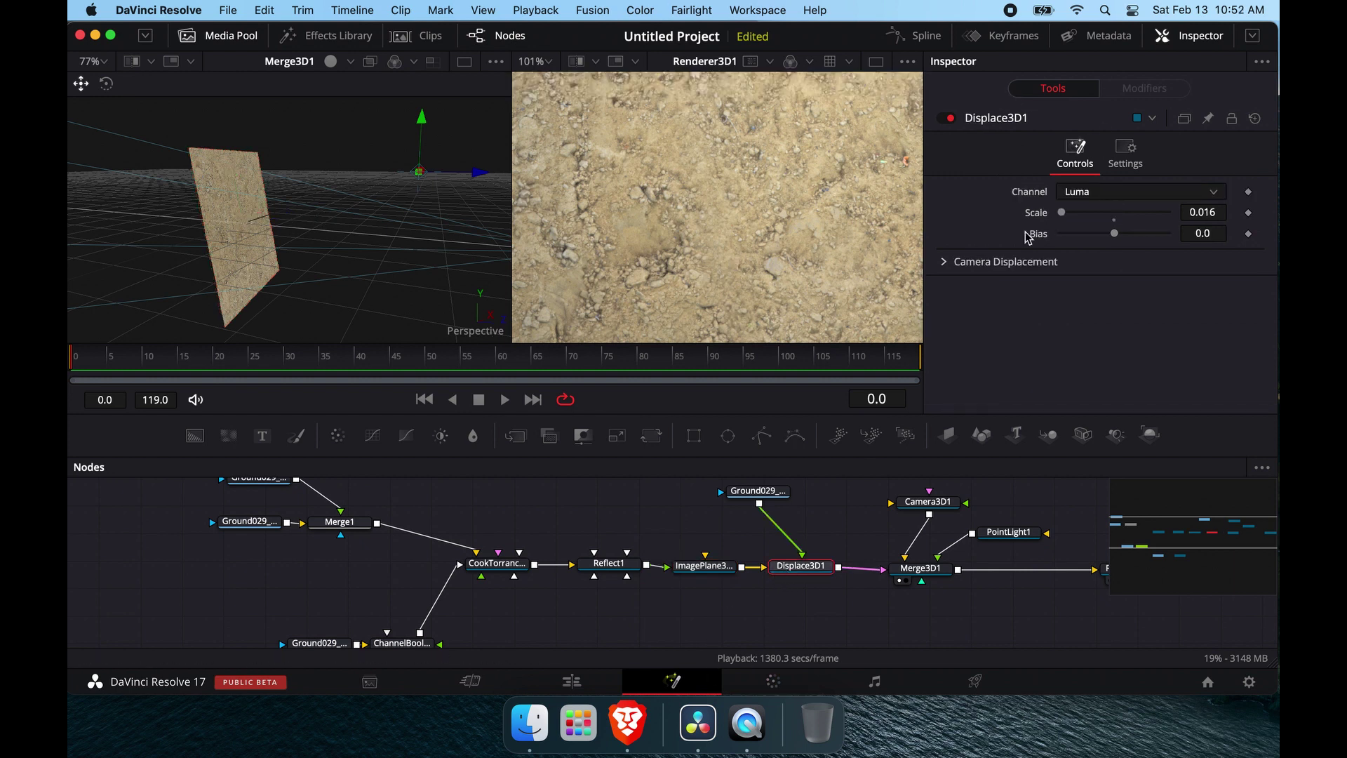
pyautogui.click(951, 119)
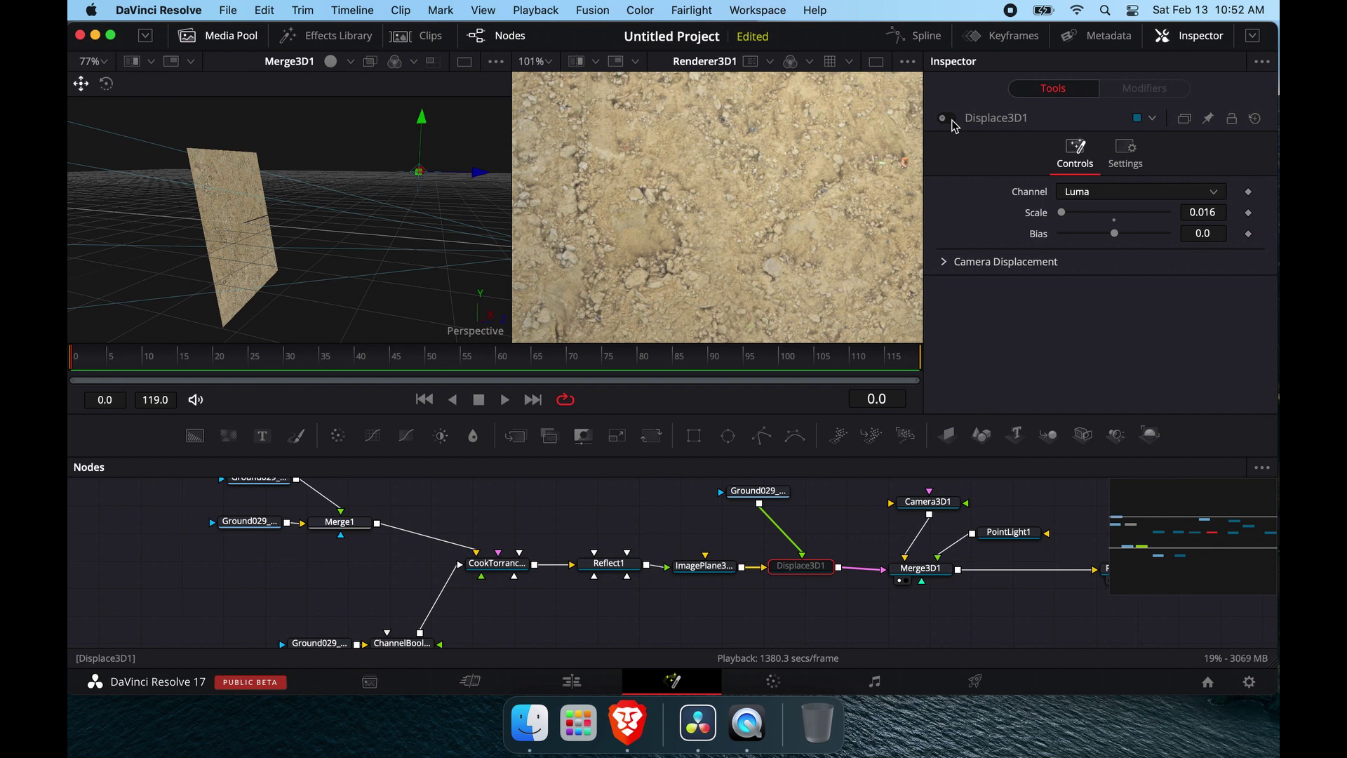
pyautogui.click(950, 119)
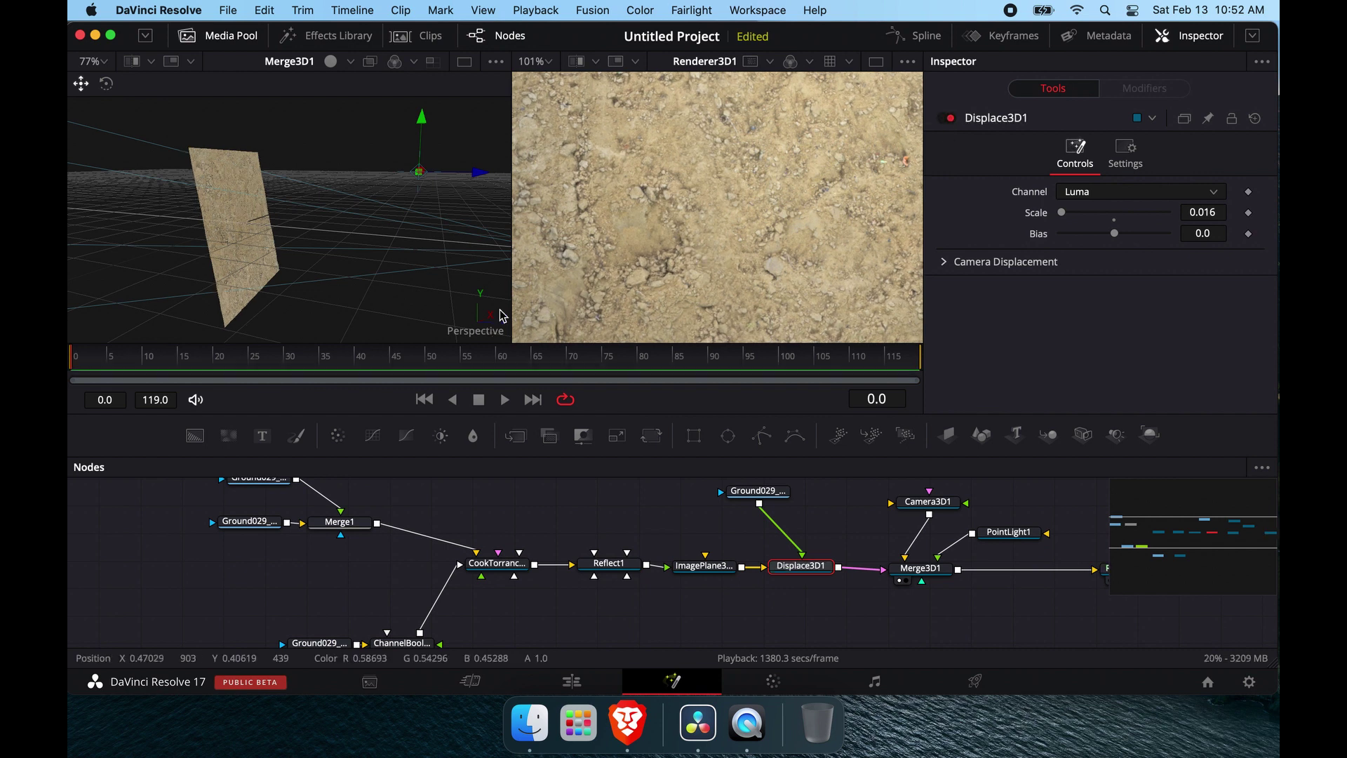
pyautogui.scroll(5, 219, 250)
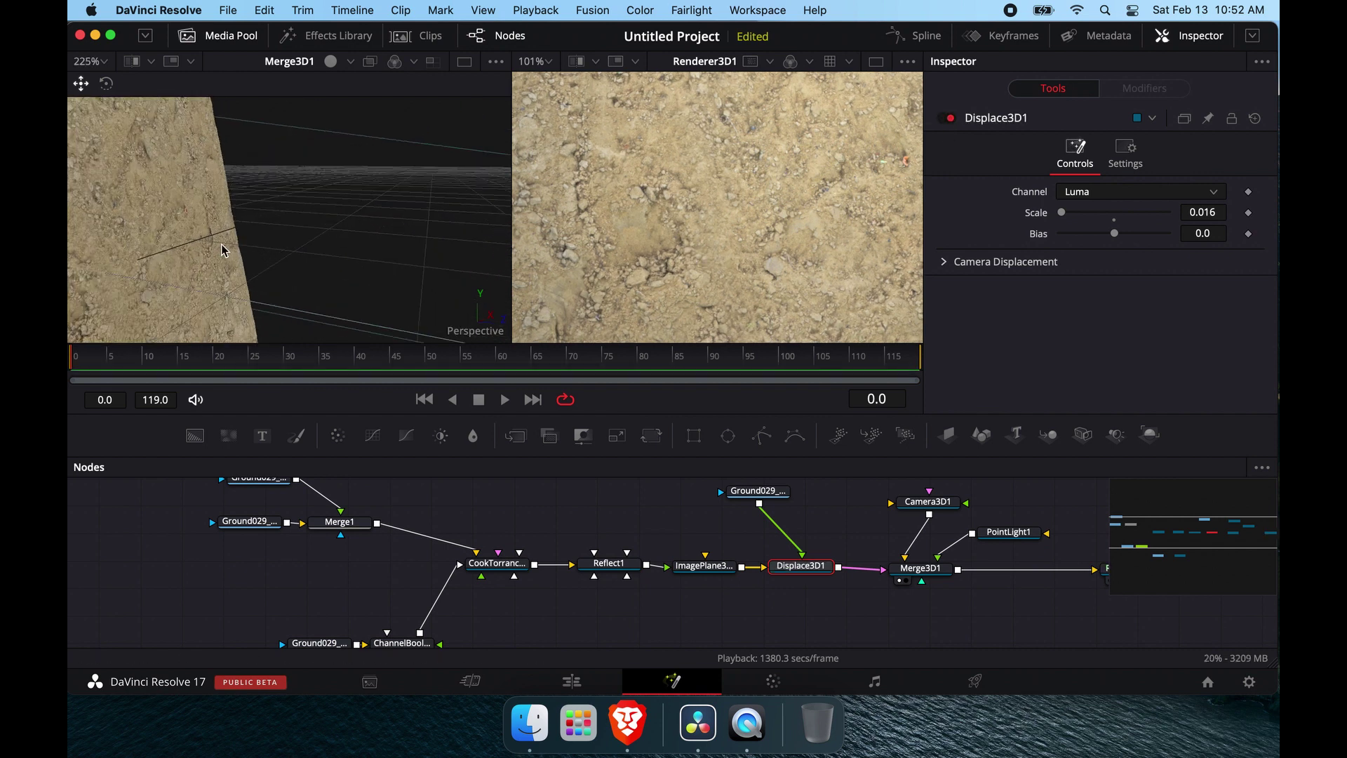
pyautogui.hscroll(-5, 221, 250)
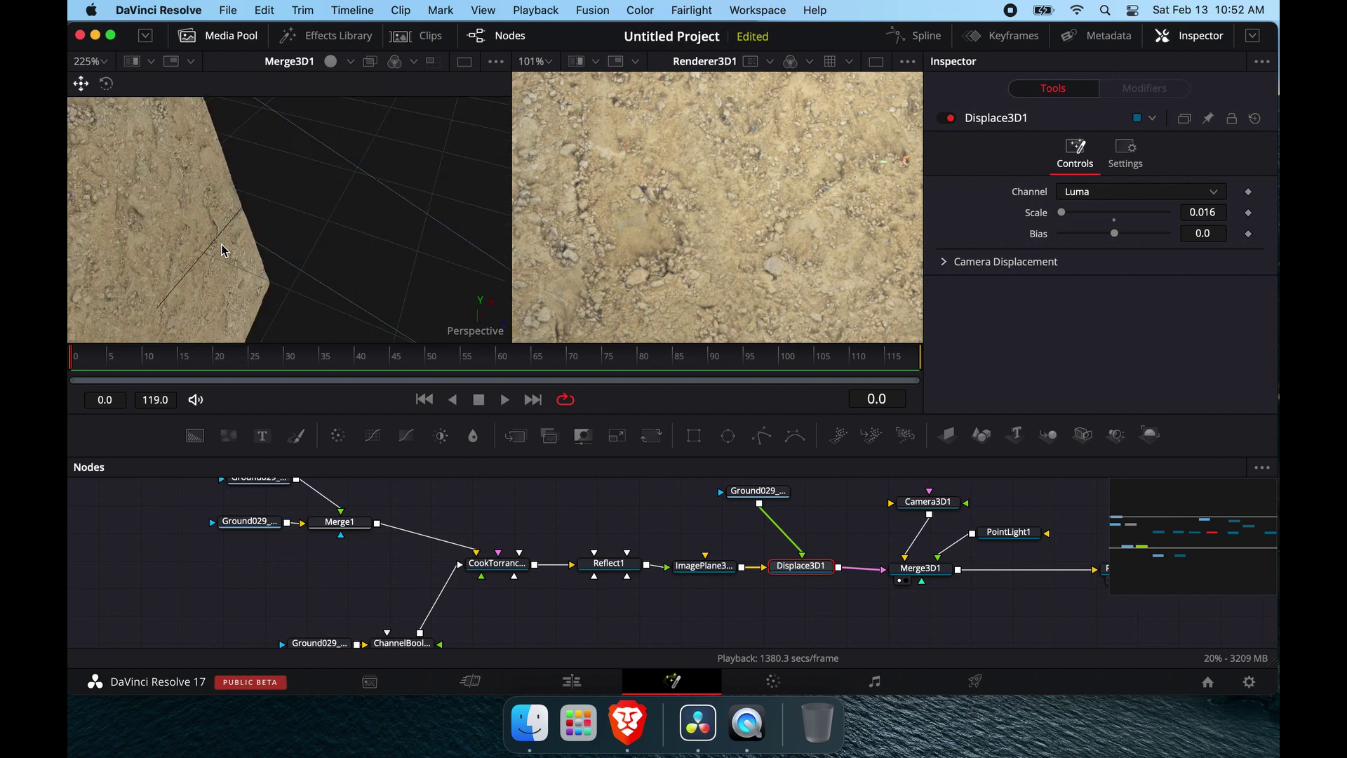
pyautogui.hscroll(-5, 222, 250)
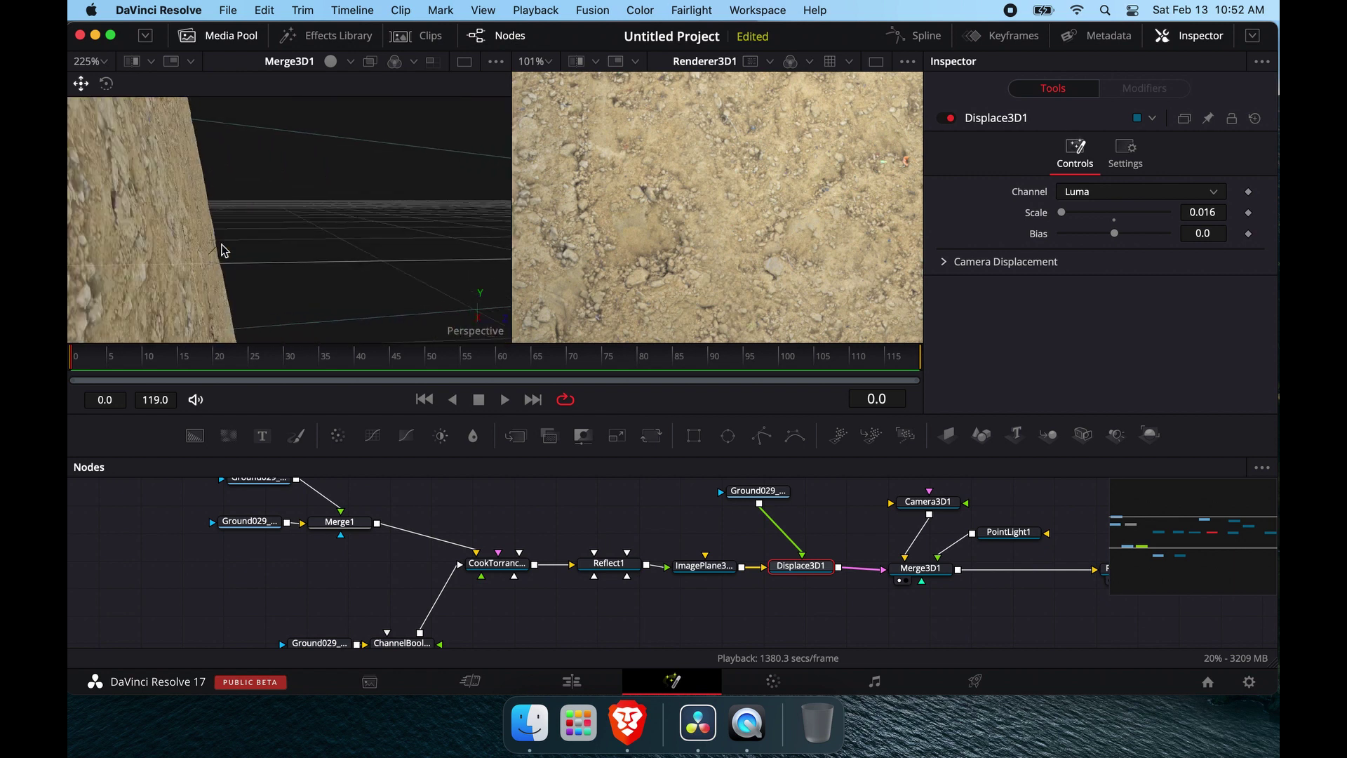
pyautogui.hscroll(-5, 222, 249)
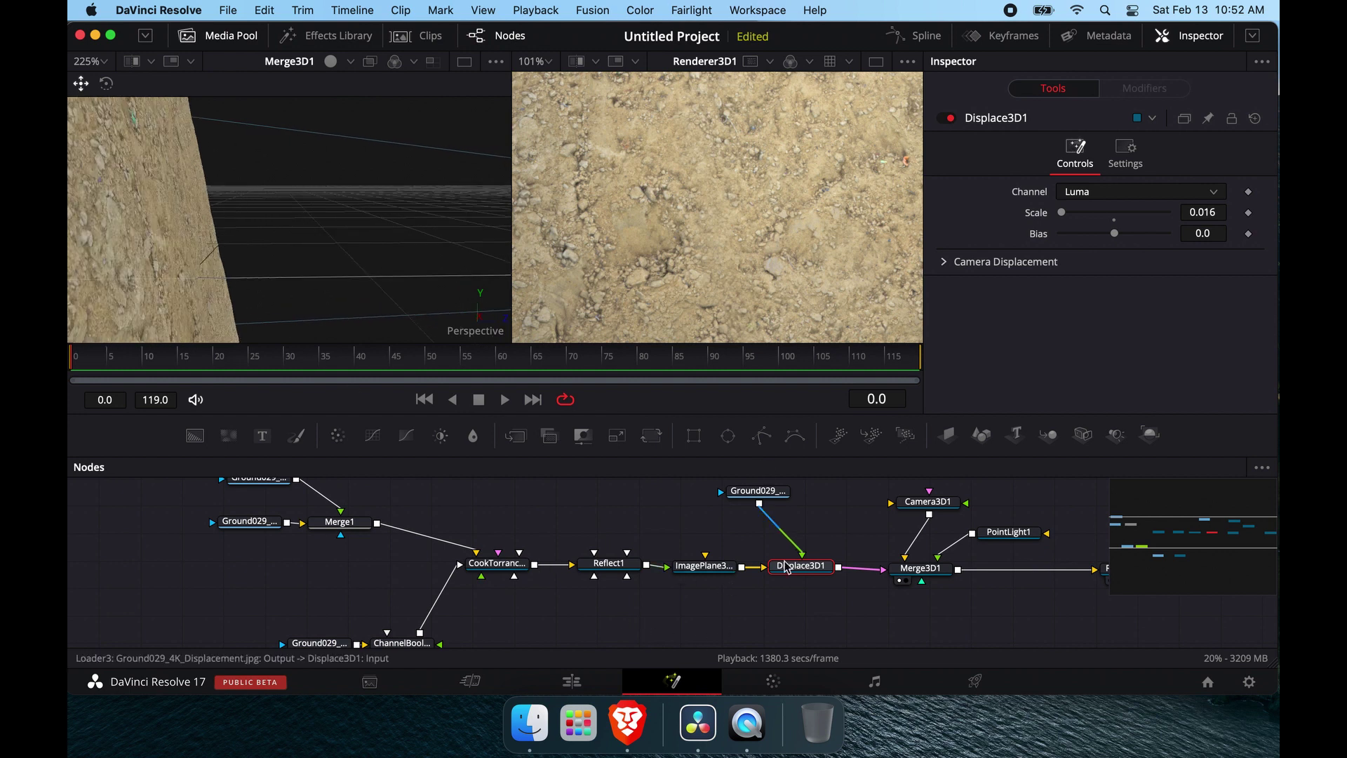
# - Try Scale values of 0.023 and 0.05 on the Displace3D1 node
pyautogui.click(1221, 212)
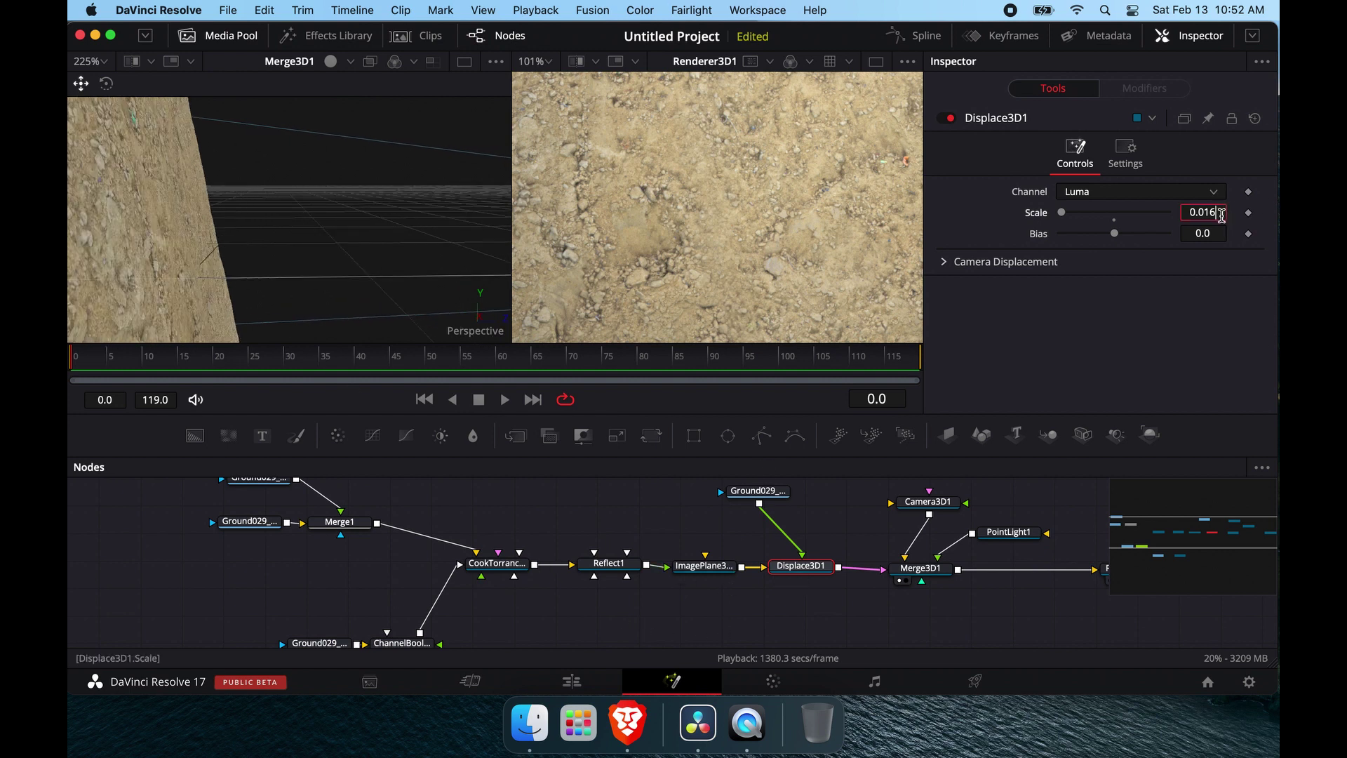
pyautogui.write('0.023')
pyautogui.press('Tab')
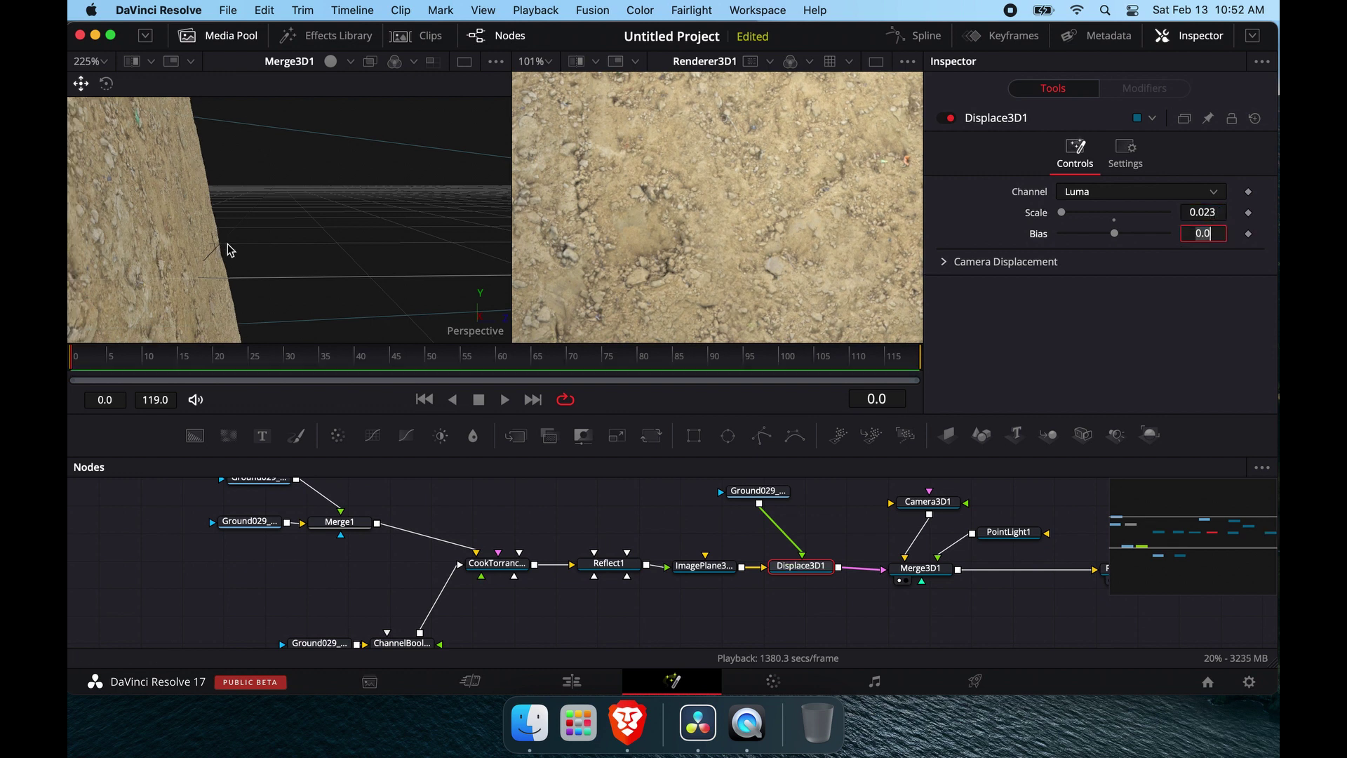
pyautogui.click(1221, 212)
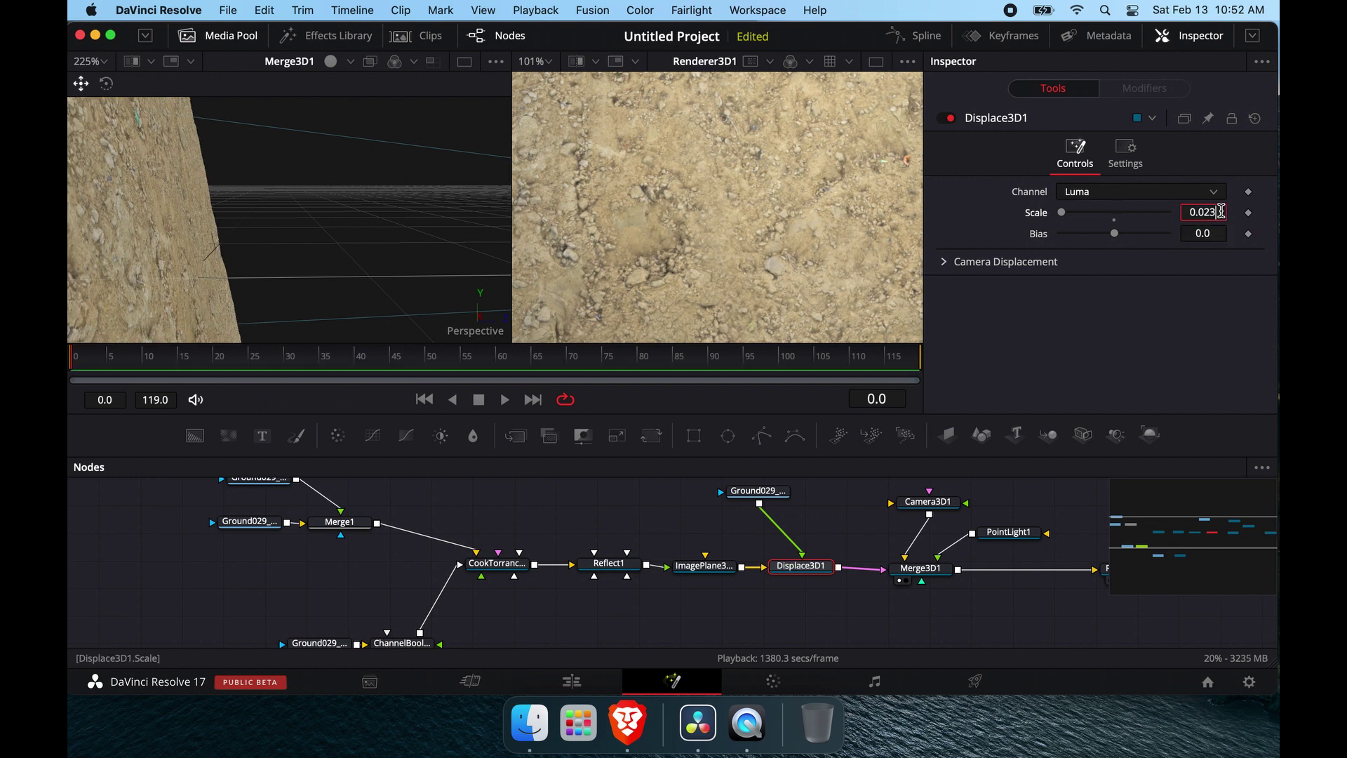
pyautogui.write('0.05')
pyautogui.press('Tab')
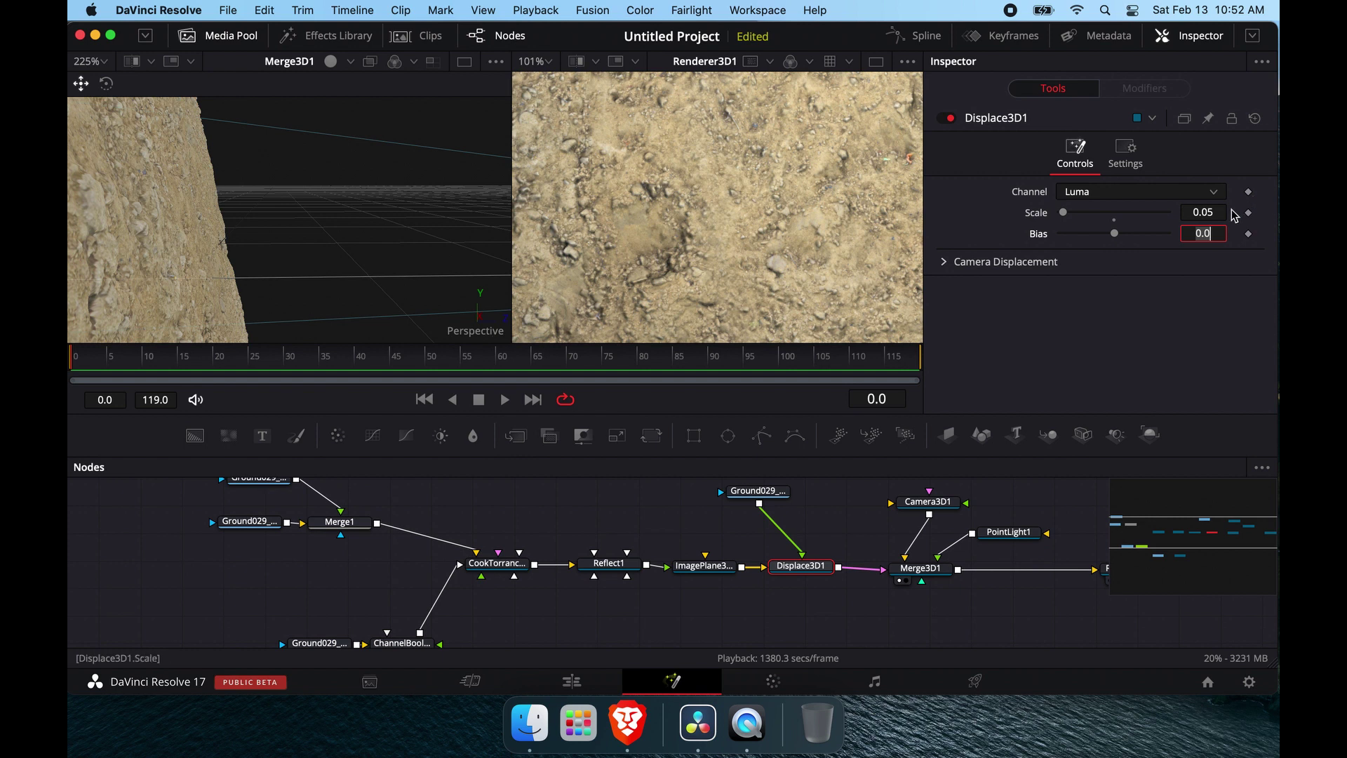
# - Set the Displace3D1 node's Scale to 0.02 and check the displaced plane in the Merge3D1 view
pyautogui.click(1215, 212)
pyautogui.write('2')
pyautogui.press('Tab')
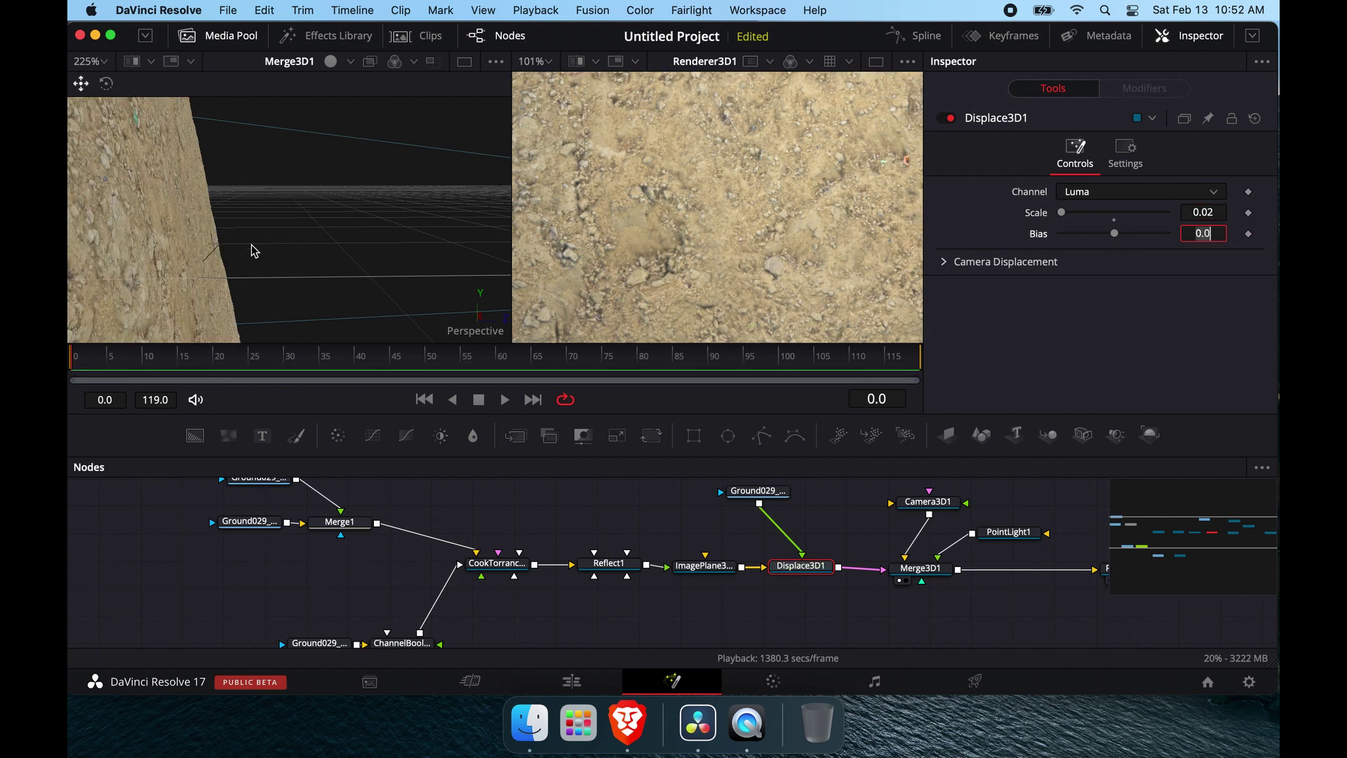
pyautogui.scroll(5, 241, 251)
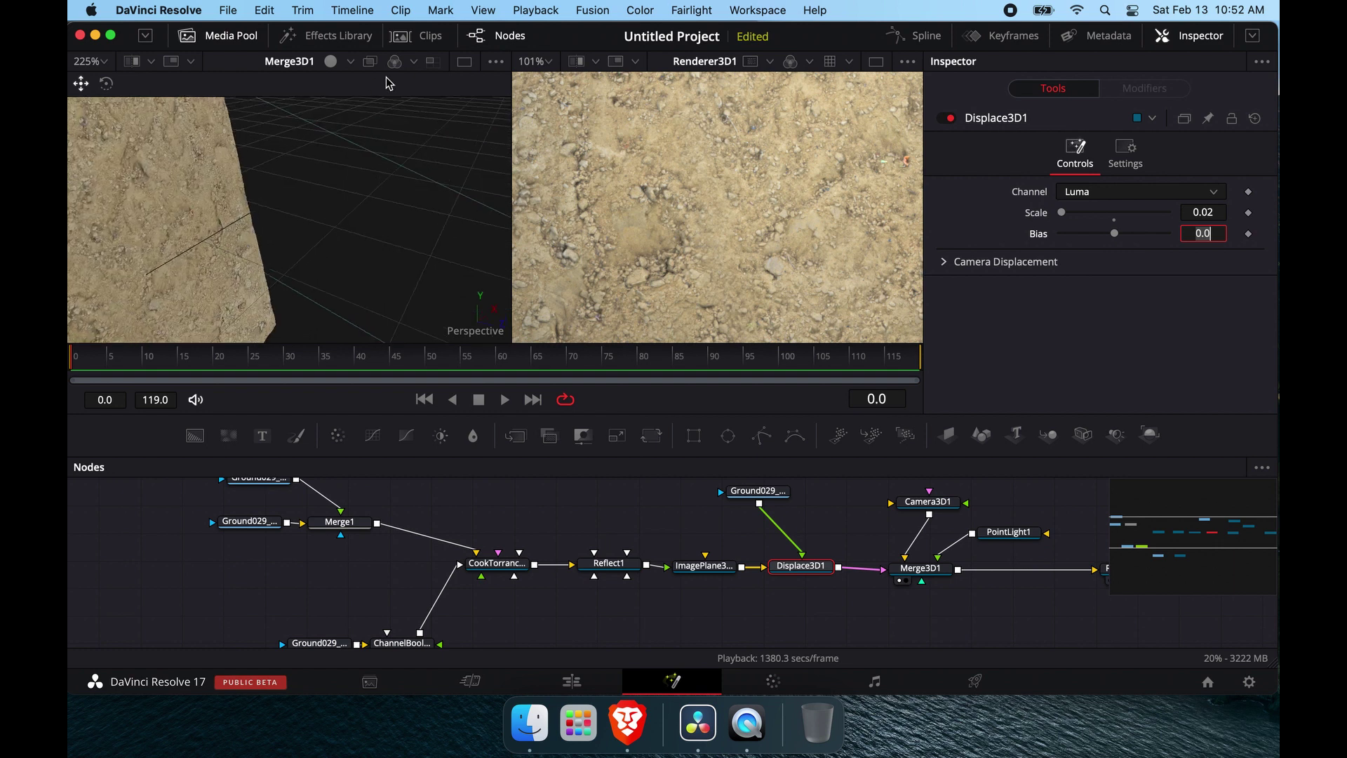
# - Turn on lighting in the Merge3D1 view and inspect the displaced plane's surface and edge from several angles
pyautogui.click(330, 61)
pyautogui.scroll(5, 186, 258)
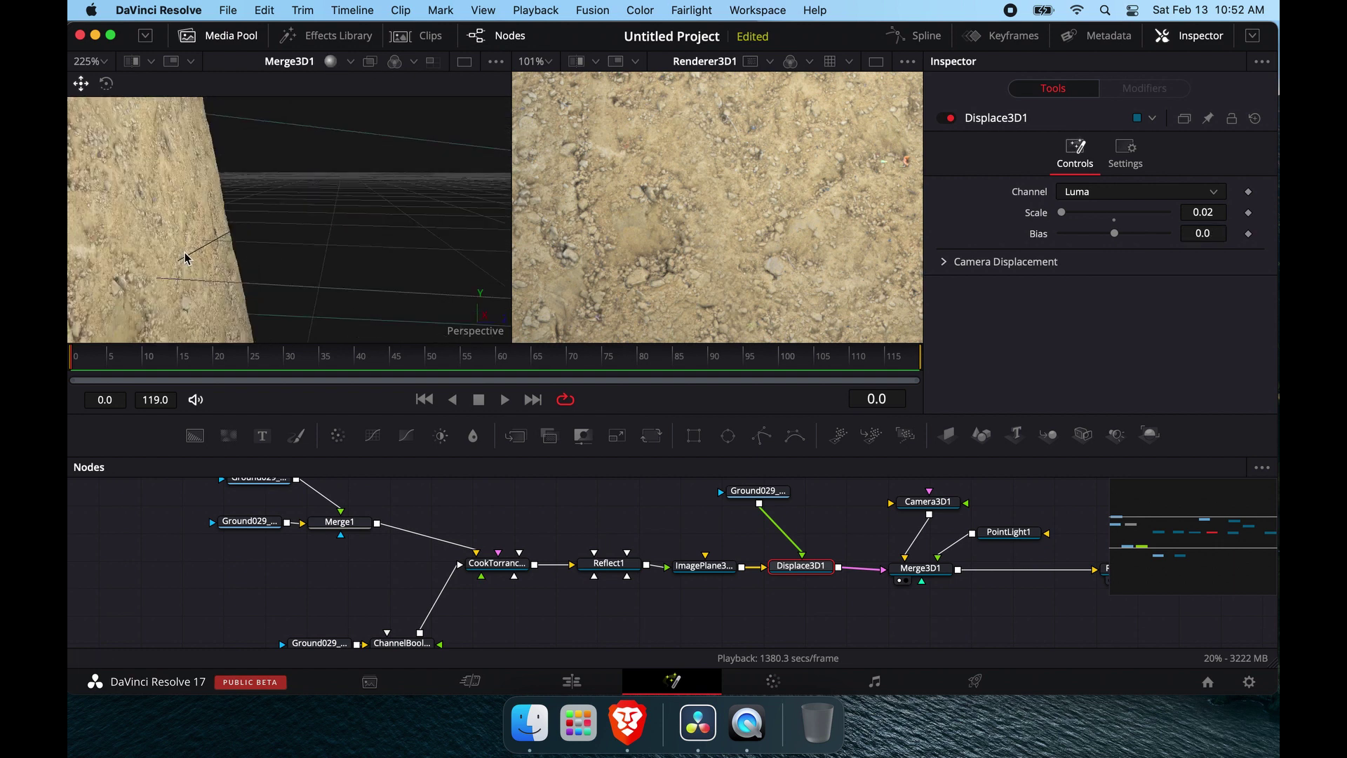
pyautogui.scroll(5, 186, 258)
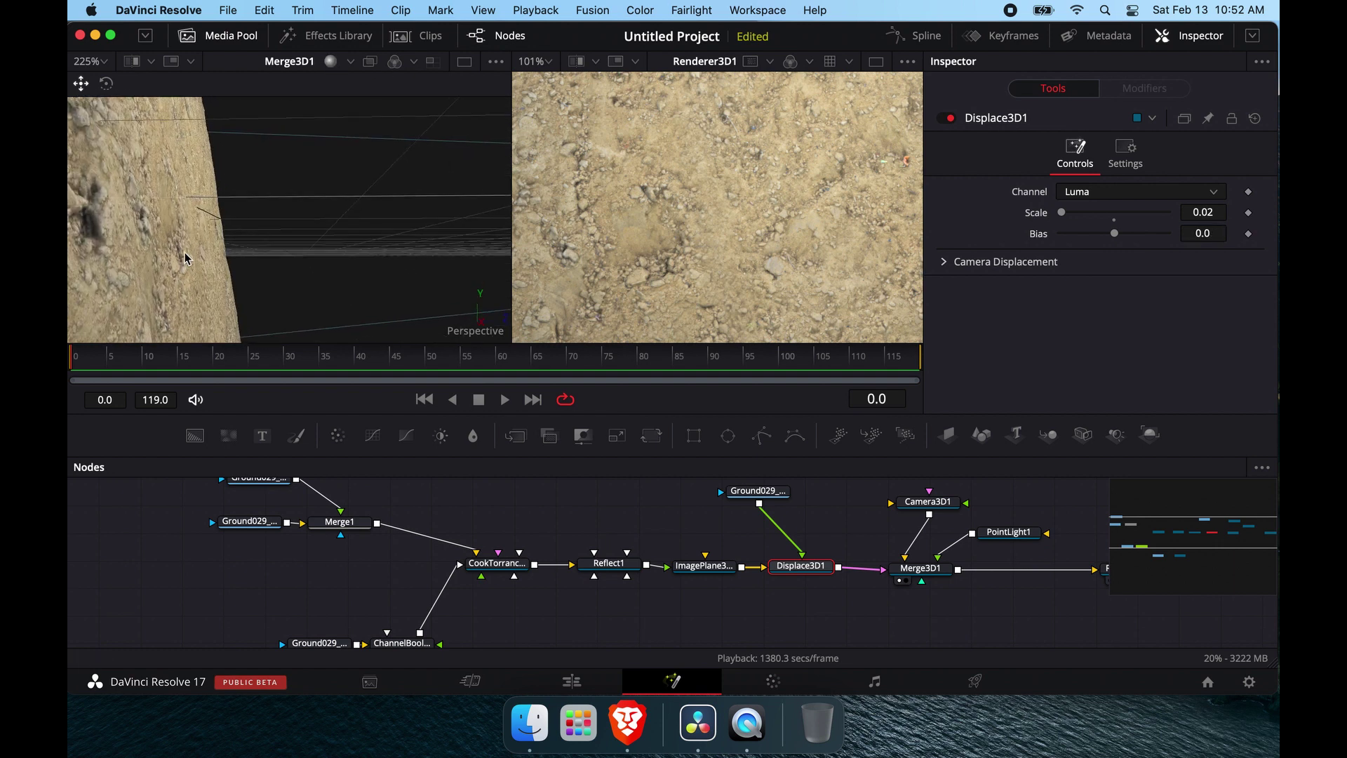
pyautogui.scroll(5, 186, 258)
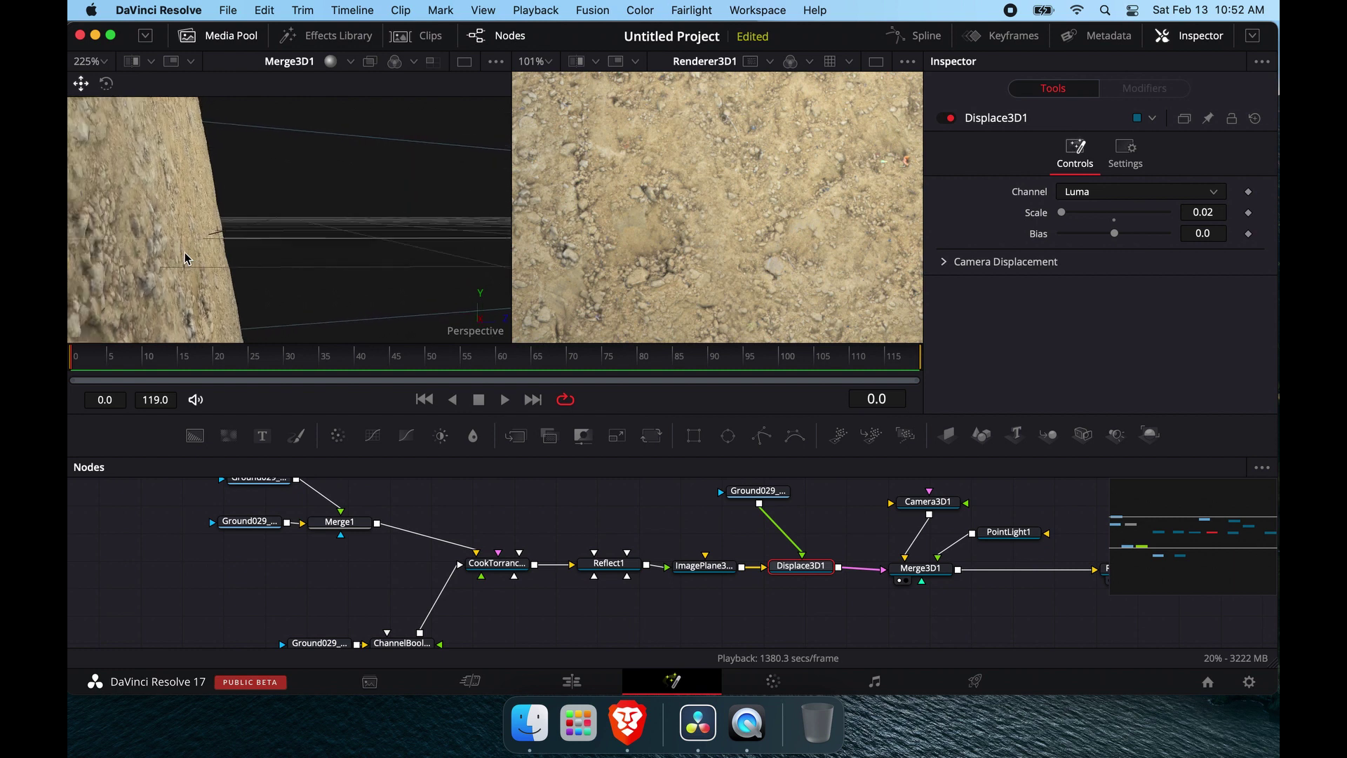
pyautogui.scroll(5, 186, 258)
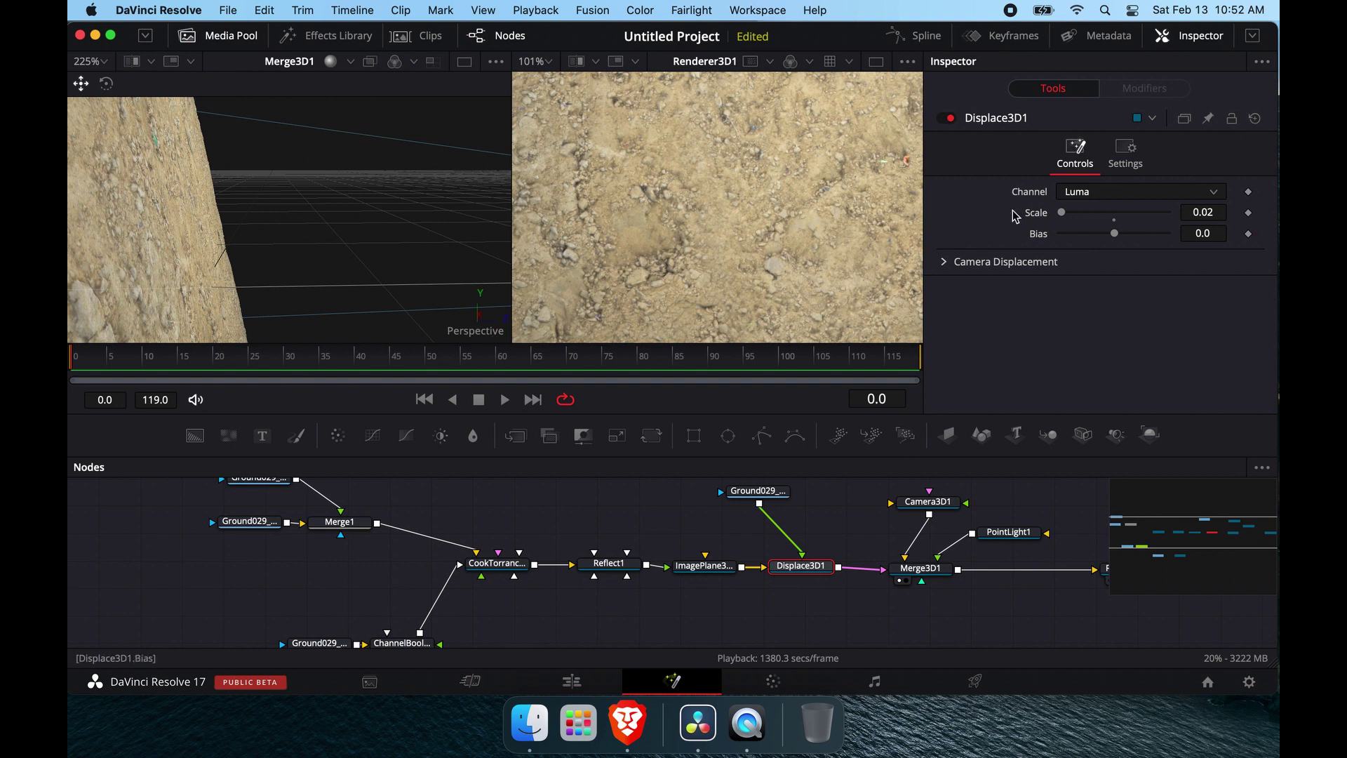
# - Set the ImagePlane3D1 node's Subdivisions to 1400 and inspect the displaced plane's surface
pyautogui.click(703, 566)
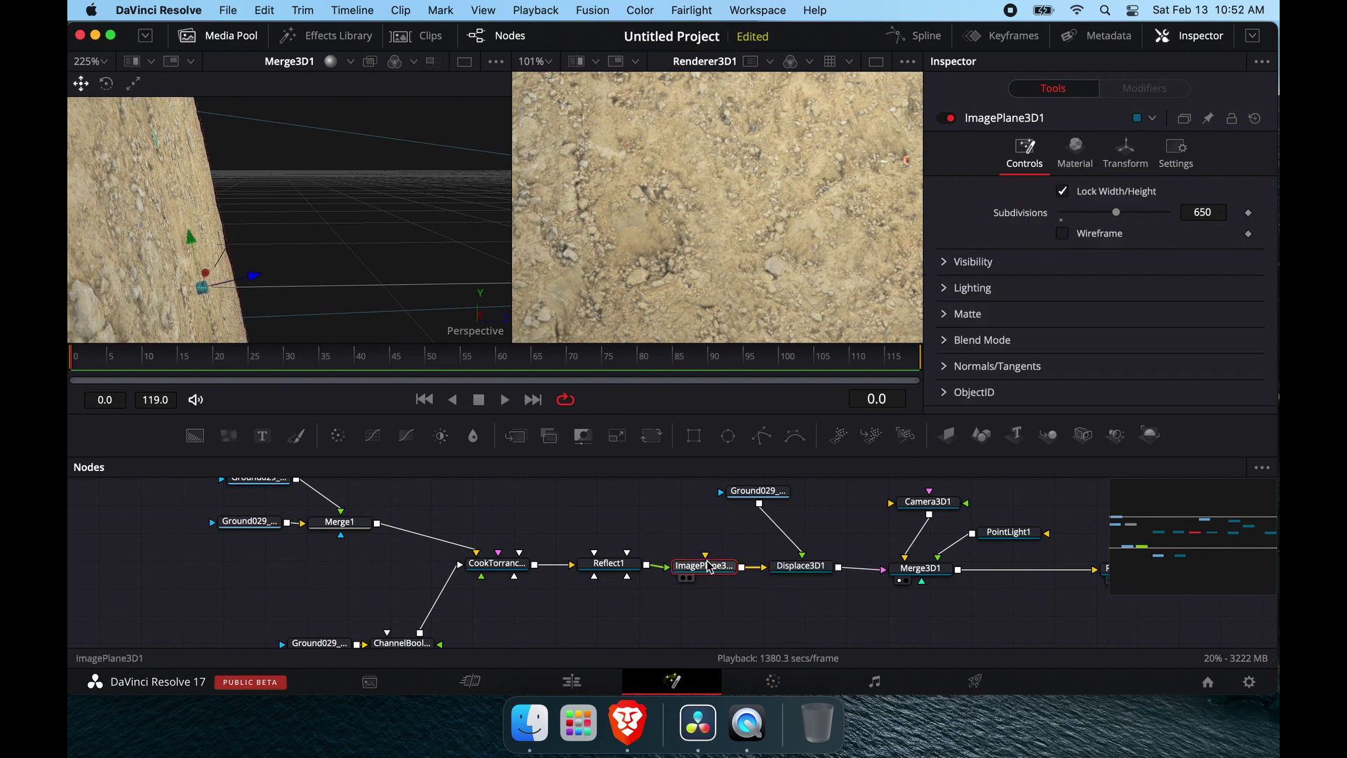
pyautogui.click(1221, 213)
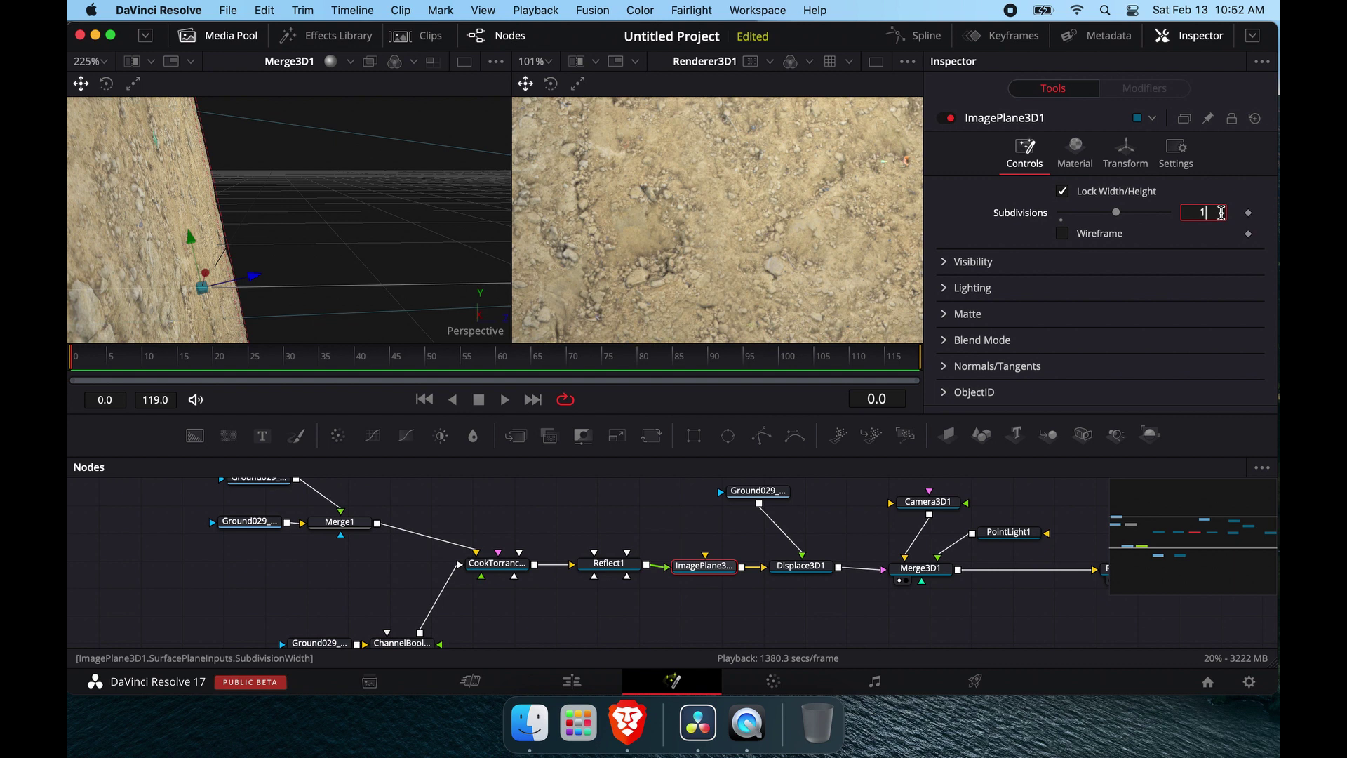
pyautogui.write('1400')
pyautogui.press('Return')
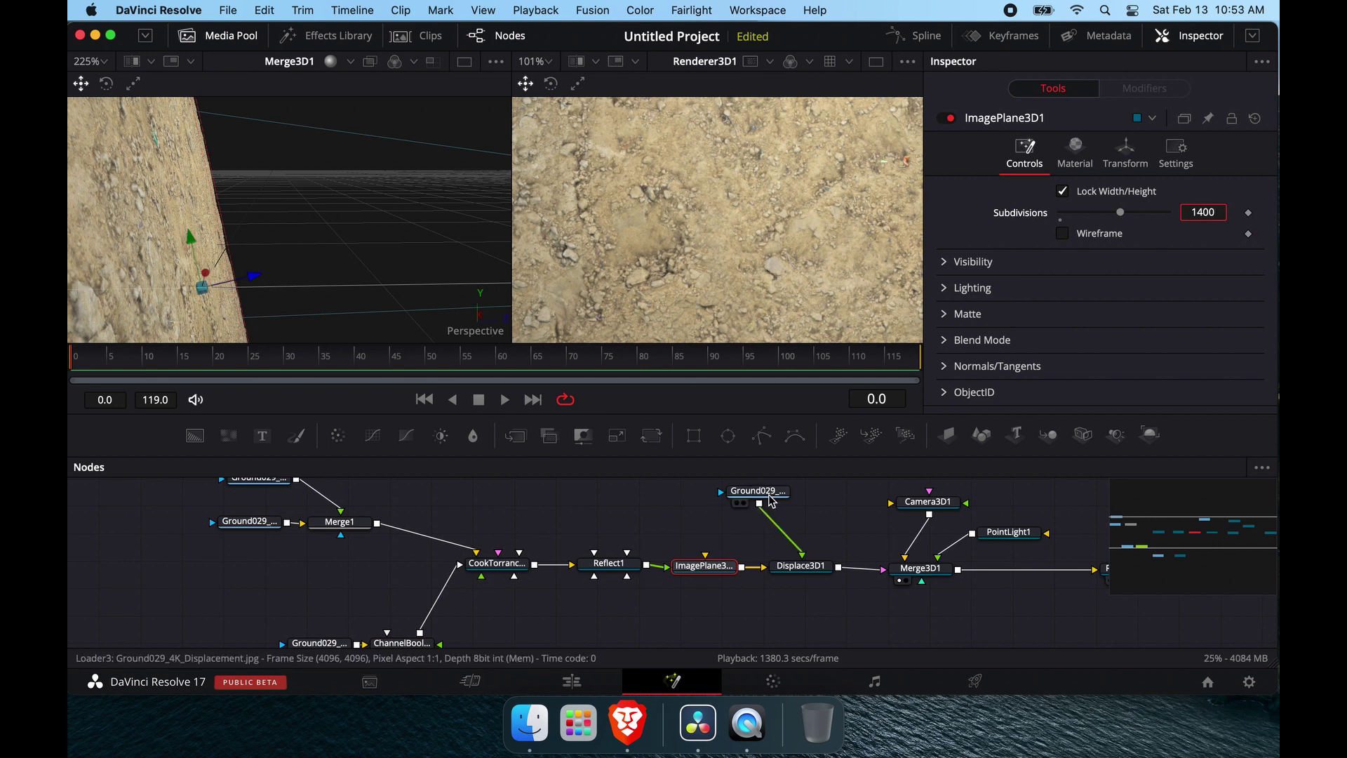
pyautogui.moveTo(219, 223); pyautogui.dragTo(222, 222)
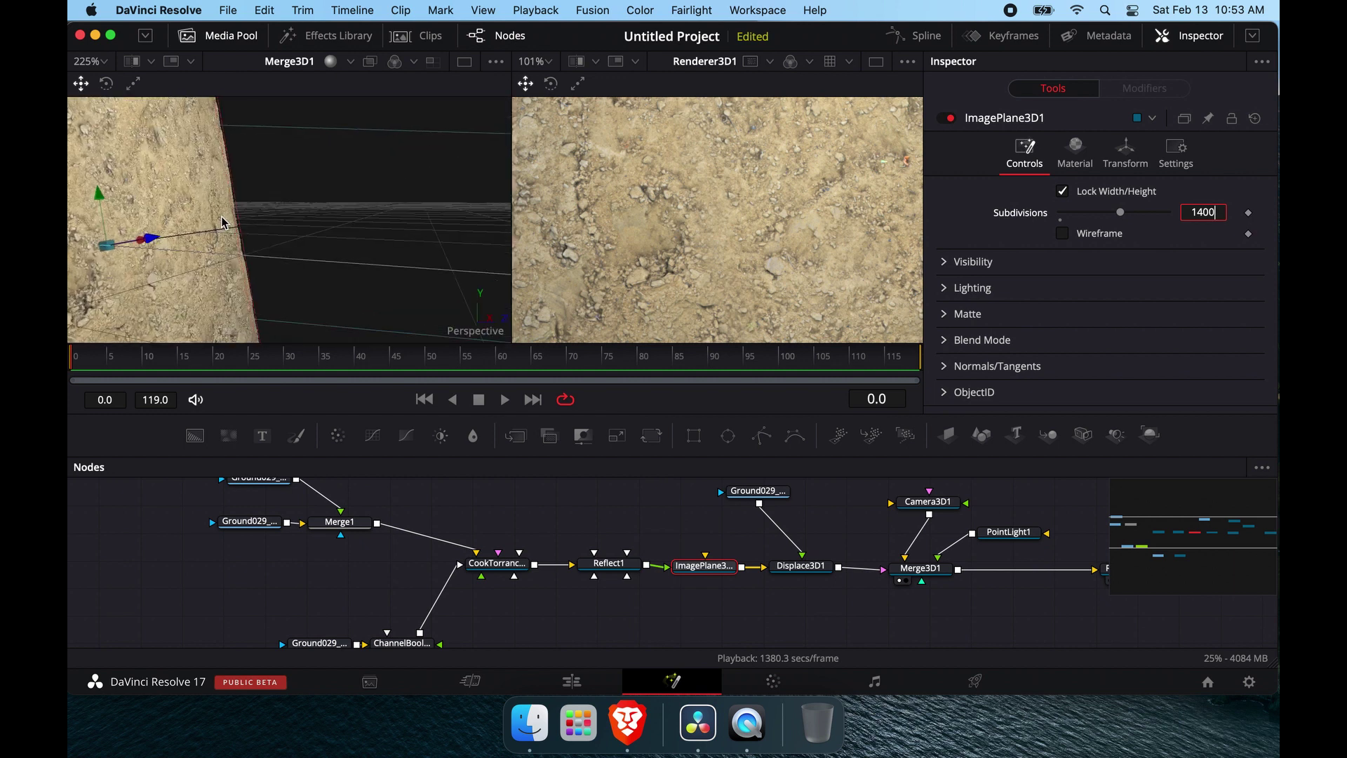
pyautogui.press('Return')
pyautogui.click(550, 506)
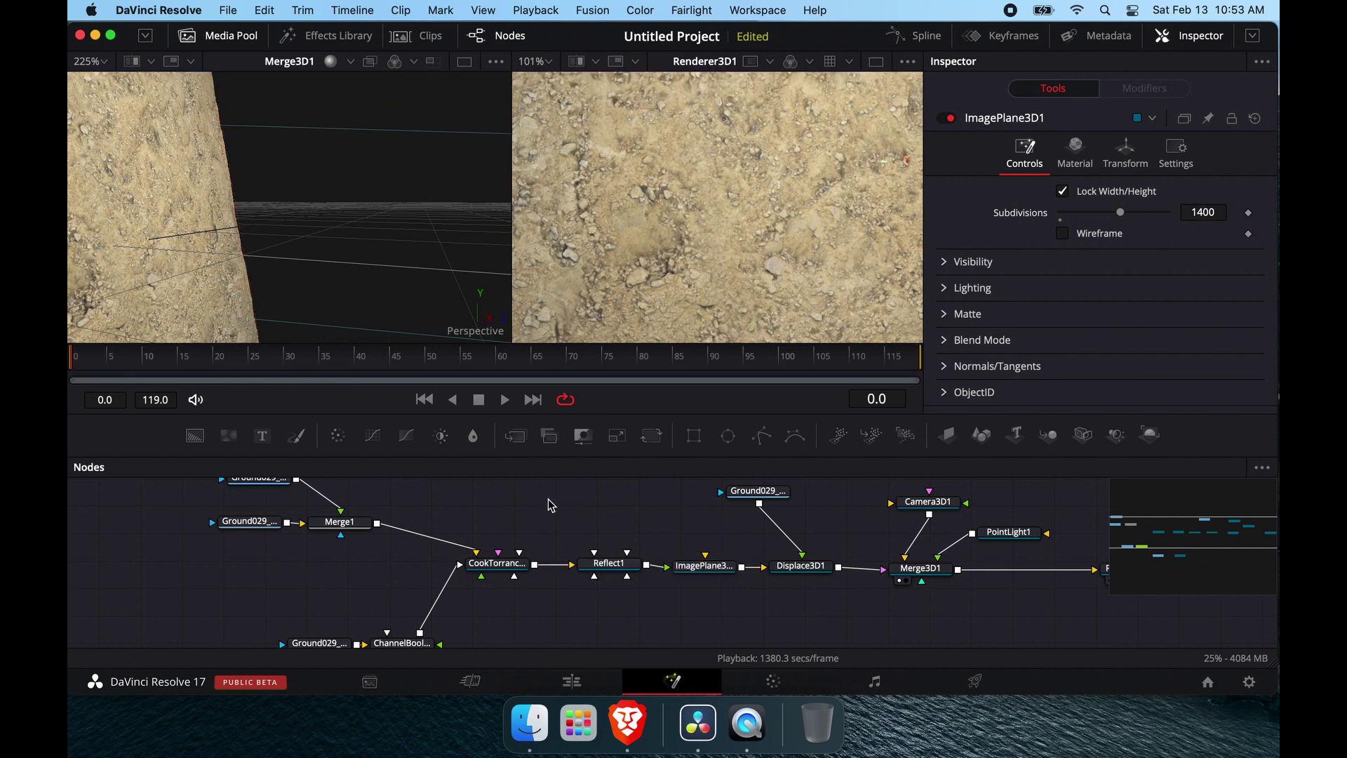
pyautogui.hotkey('shift', 'space')
pyautogui.write('reflect')
pyautogui.press('Return')
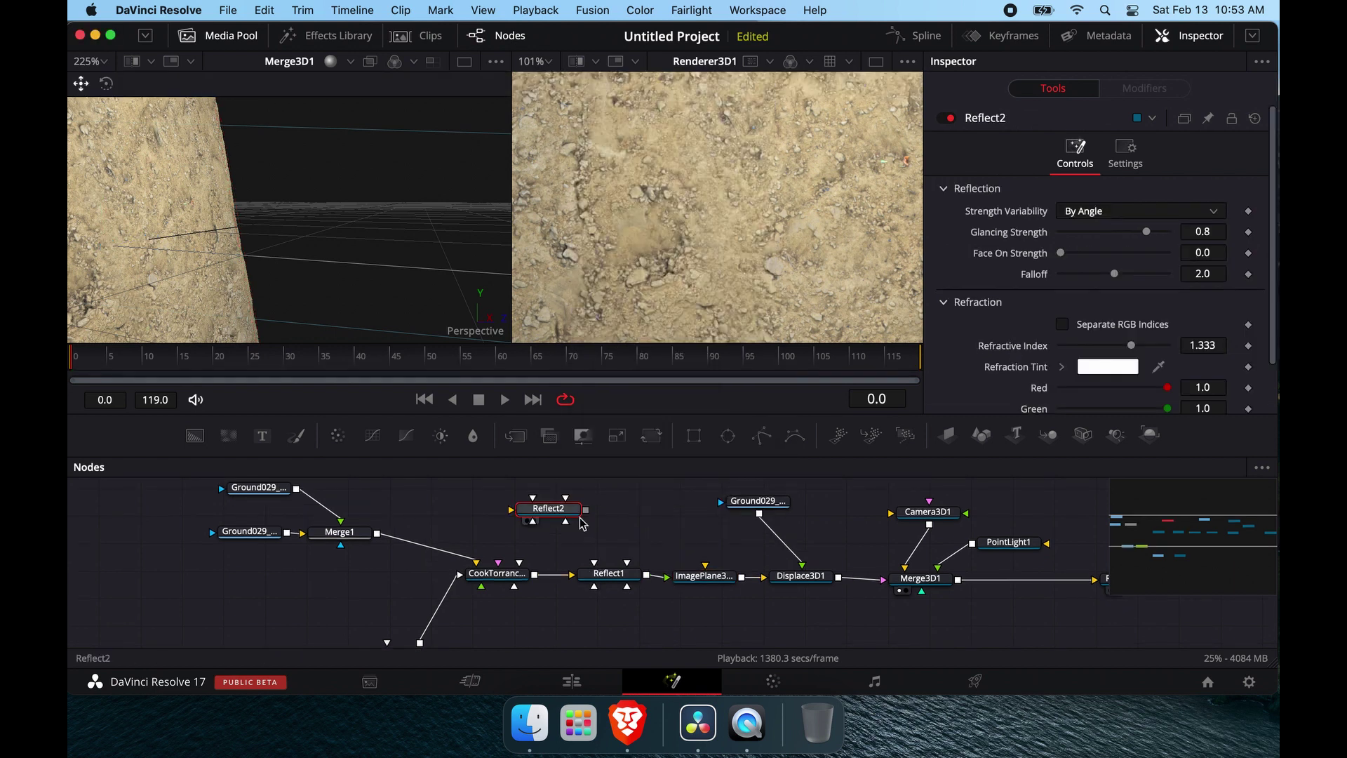
pyautogui.press('Delete')
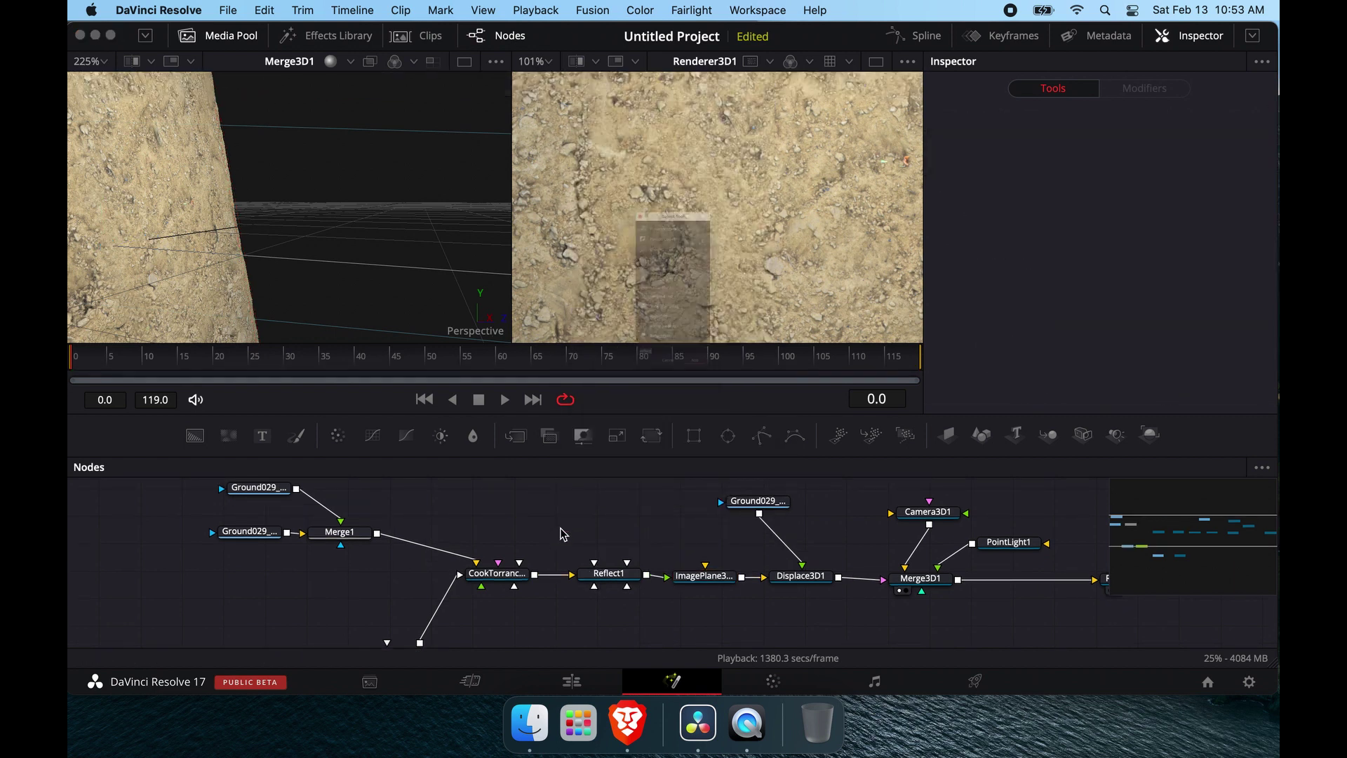
# - Add a Background node, connect it to the Reflect1 node's reflection color input, and inspect Reflect1's settings and the render
pyautogui.write('background')
pyautogui.press('Return')
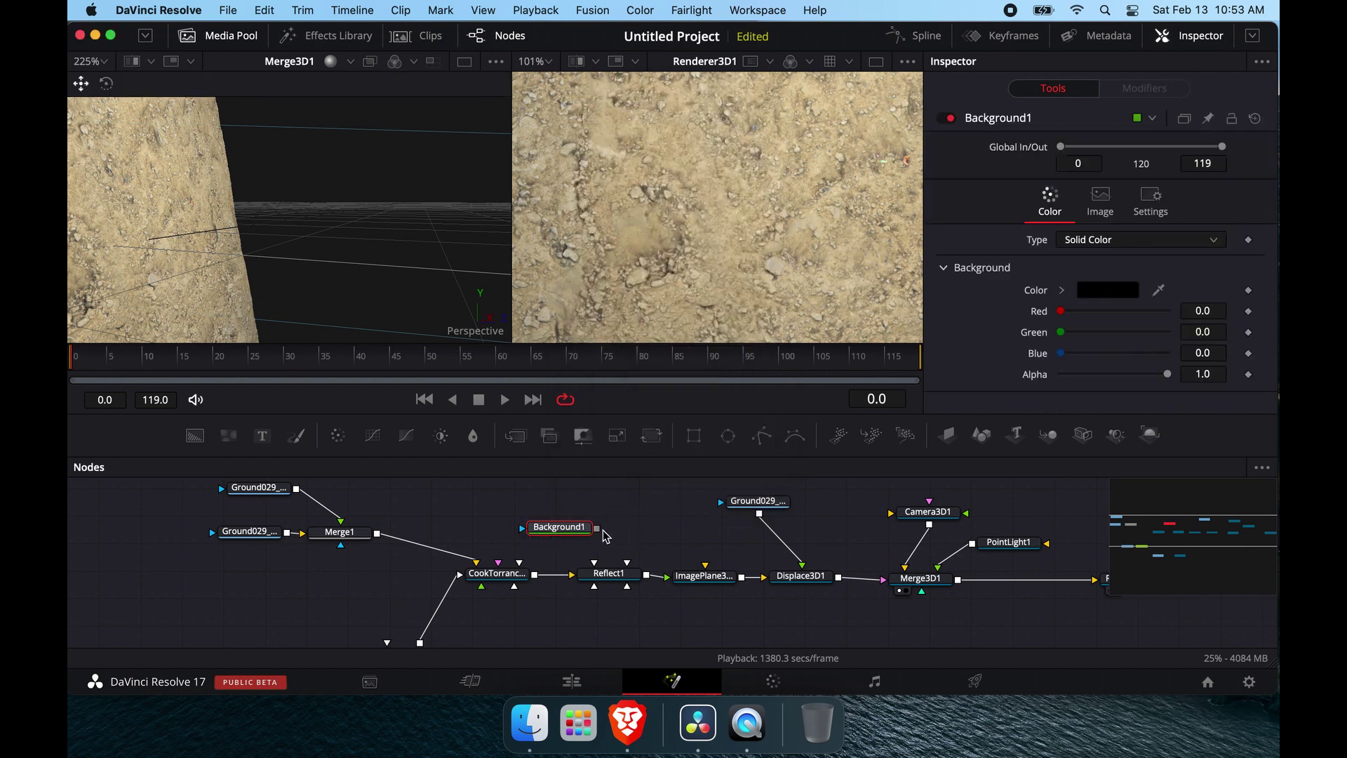
pyautogui.moveTo(597, 528); pyautogui.dragTo(629, 570)
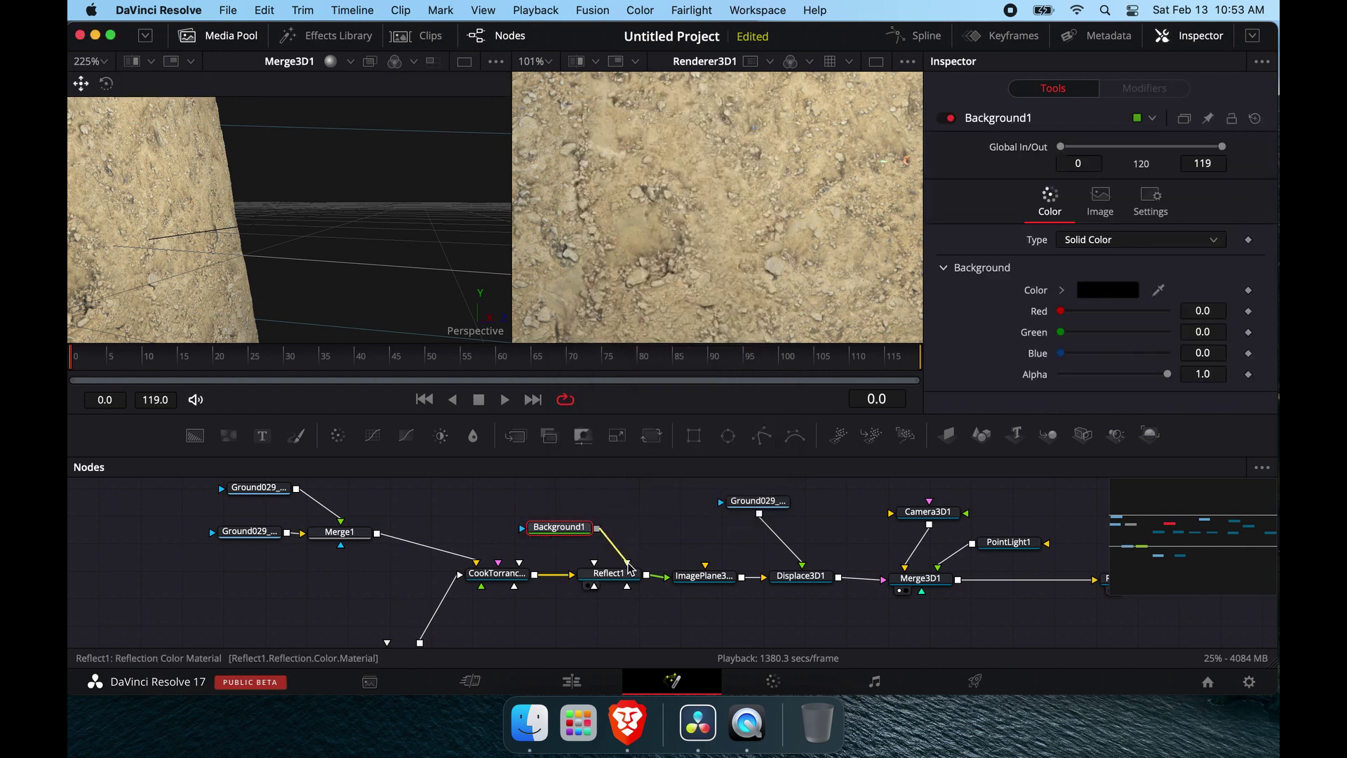
pyautogui.moveTo(630, 570); pyautogui.dragTo(616, 572)
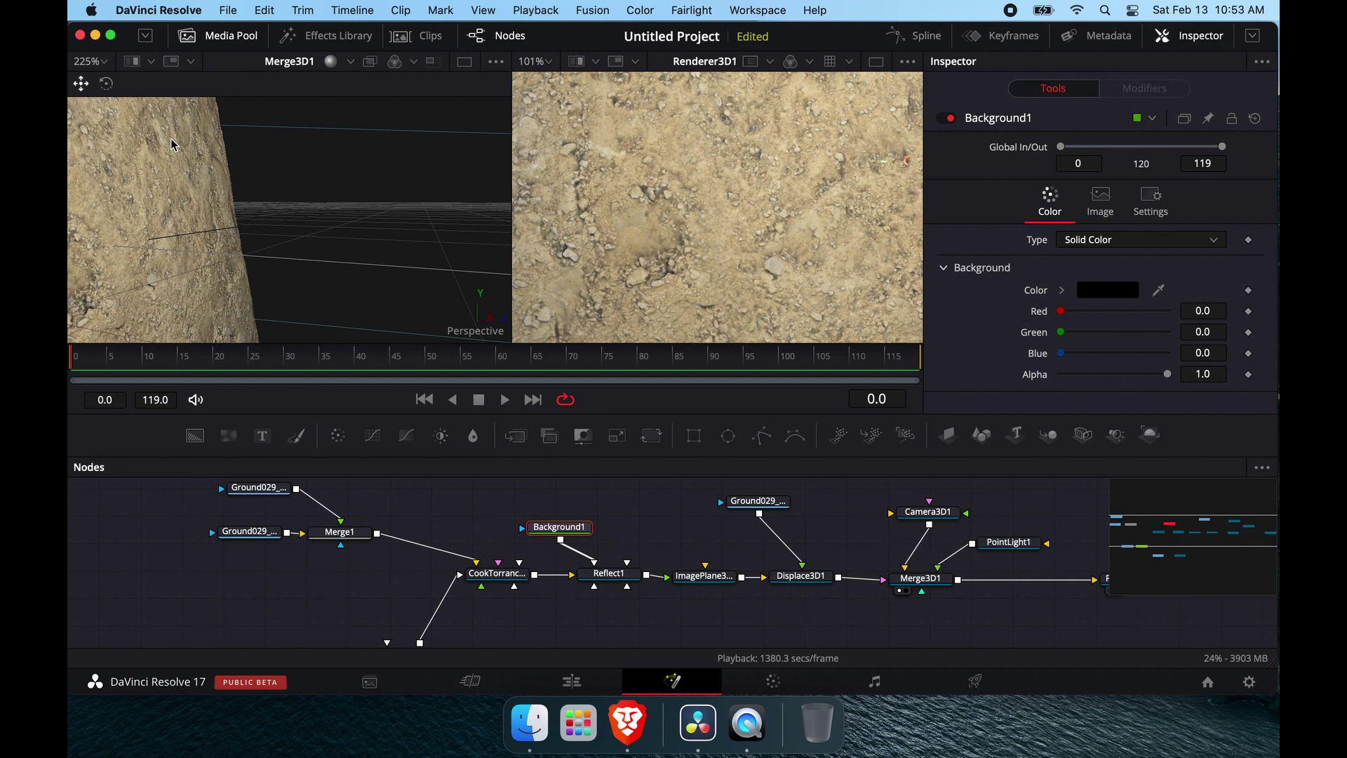
pyautogui.click(602, 582)
pyautogui.scroll(-5, 738, 256)
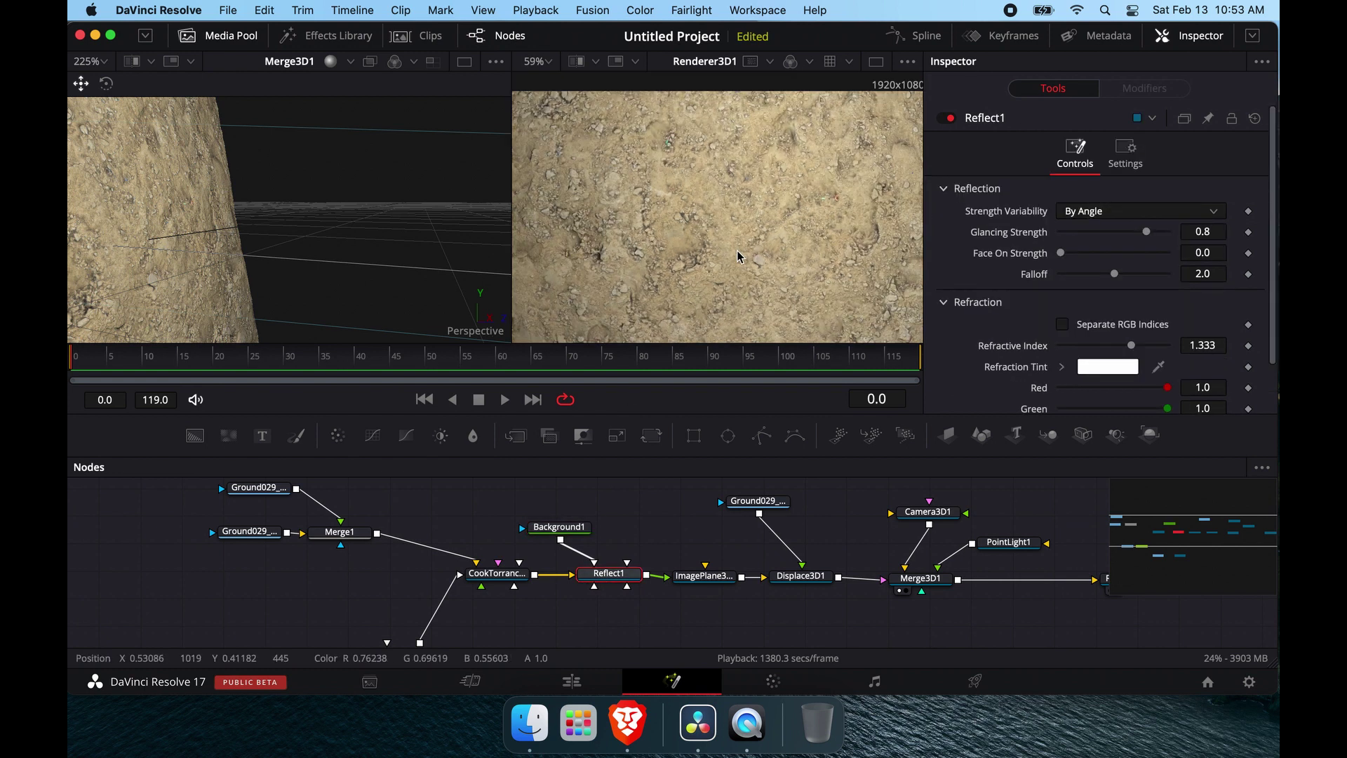
# - Connect the BumpMap1 node's output to the CookTorrance1 node's bumpmap material input
pyautogui.scroll(4, 738, 256)
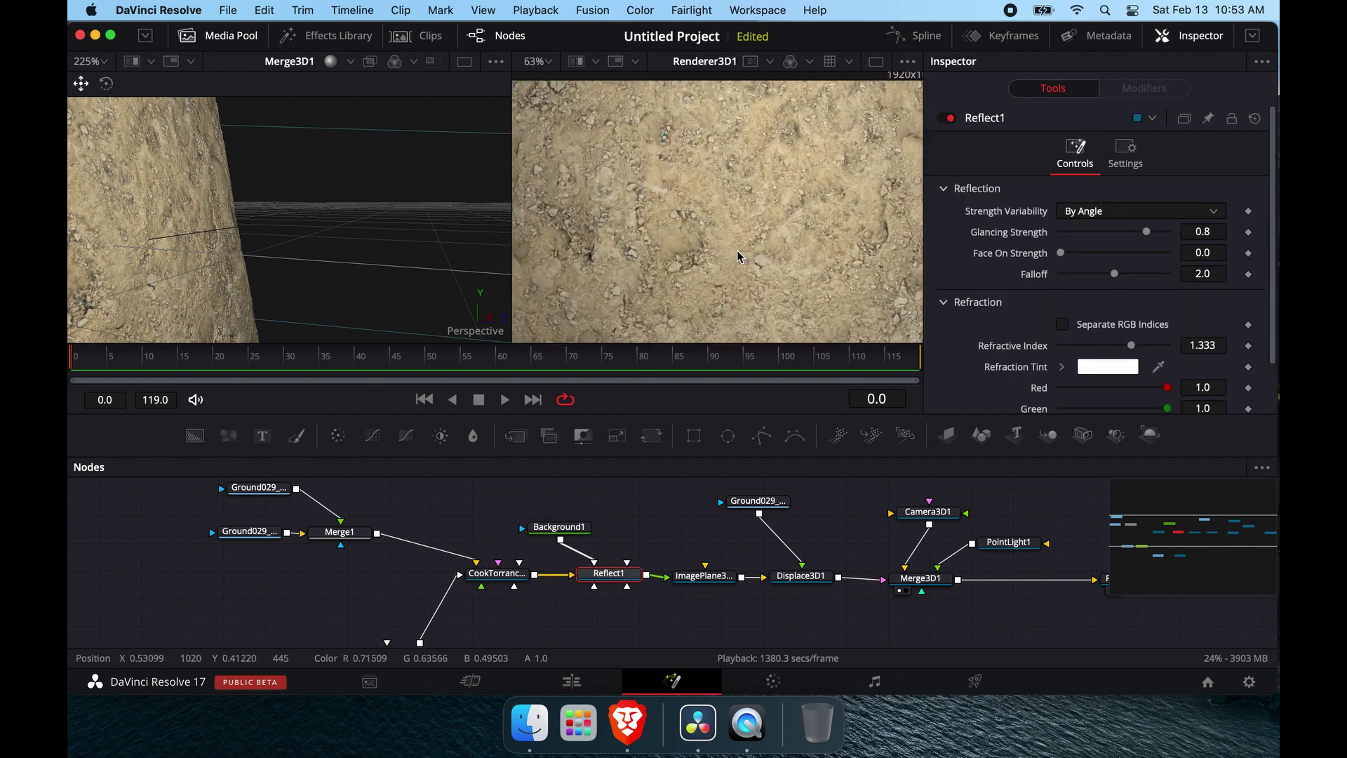
pyautogui.scroll(-1, 739, 256)
pyautogui.scroll(-2, 737, 250)
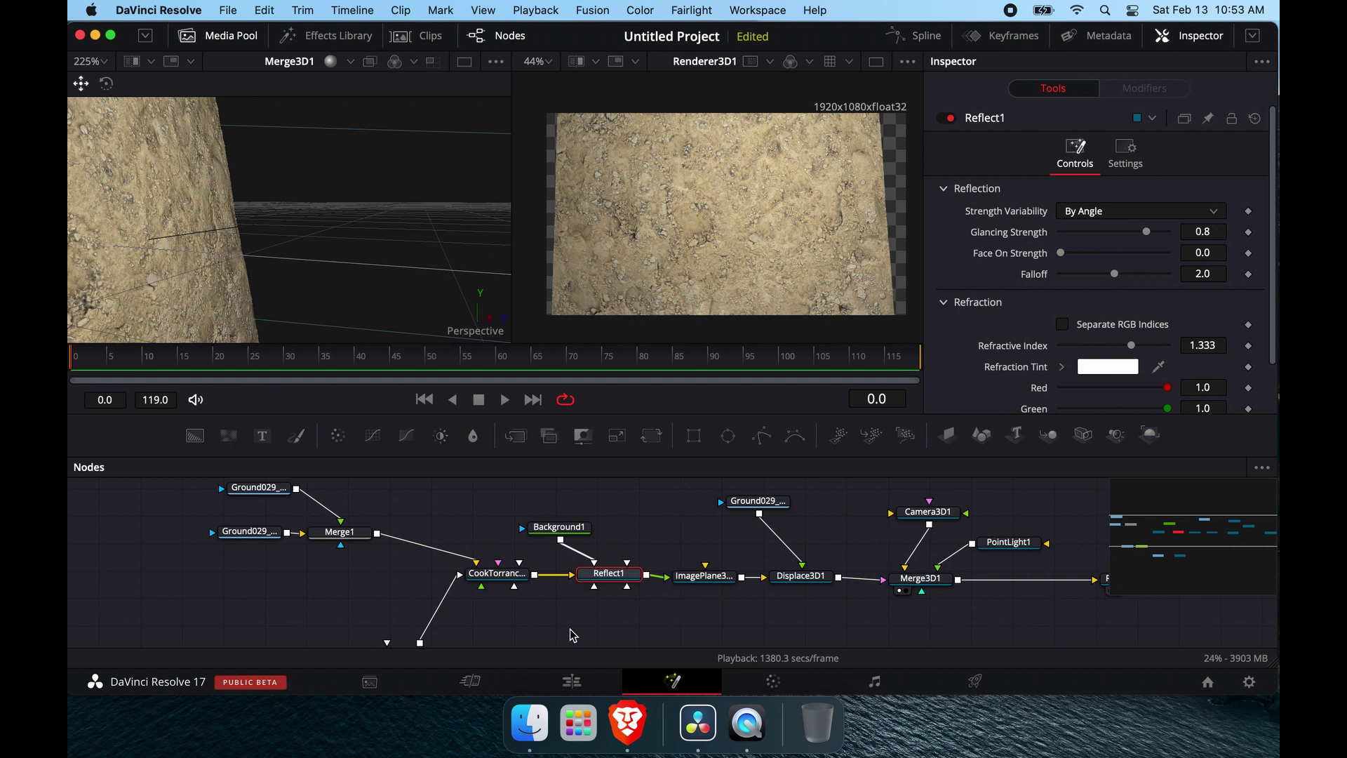
pyautogui.scroll(-3, 588, 626)
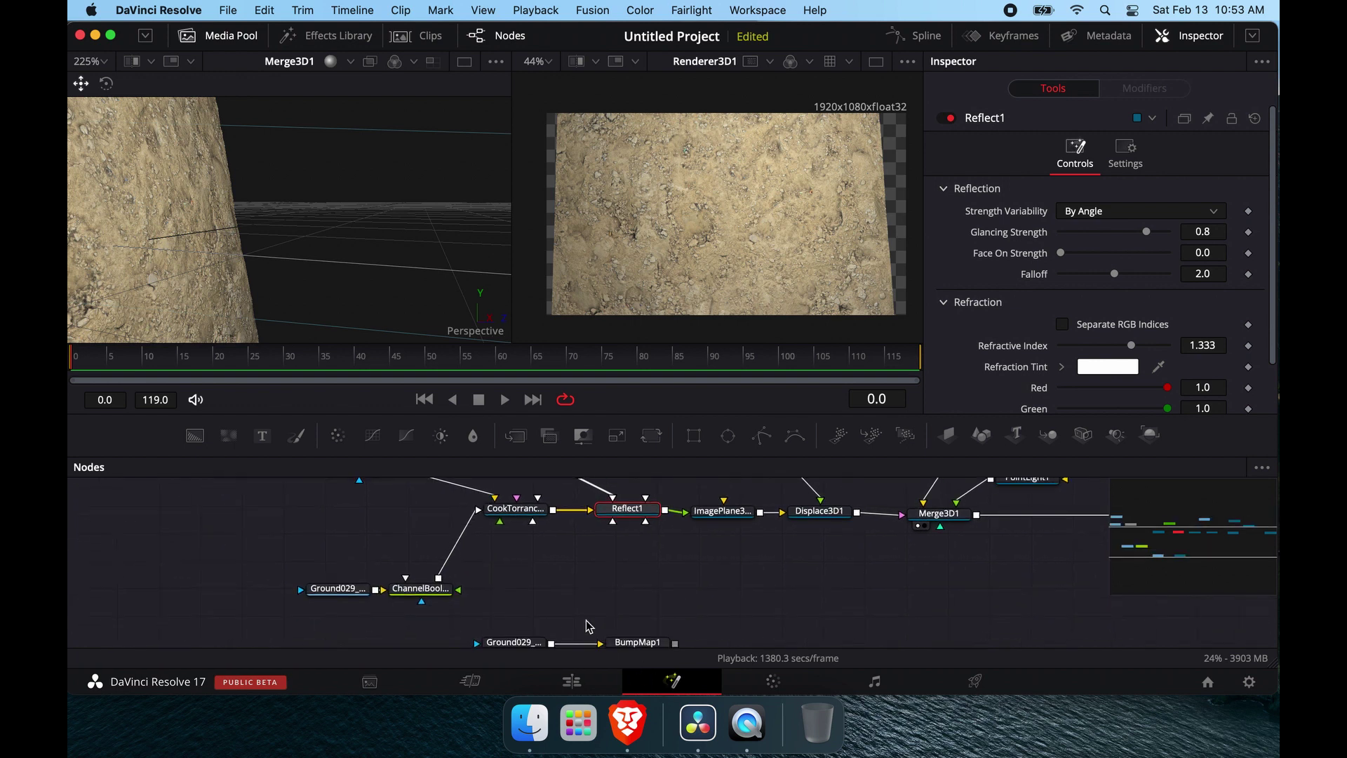
pyautogui.moveTo(649, 642); pyautogui.dragTo(533, 526)
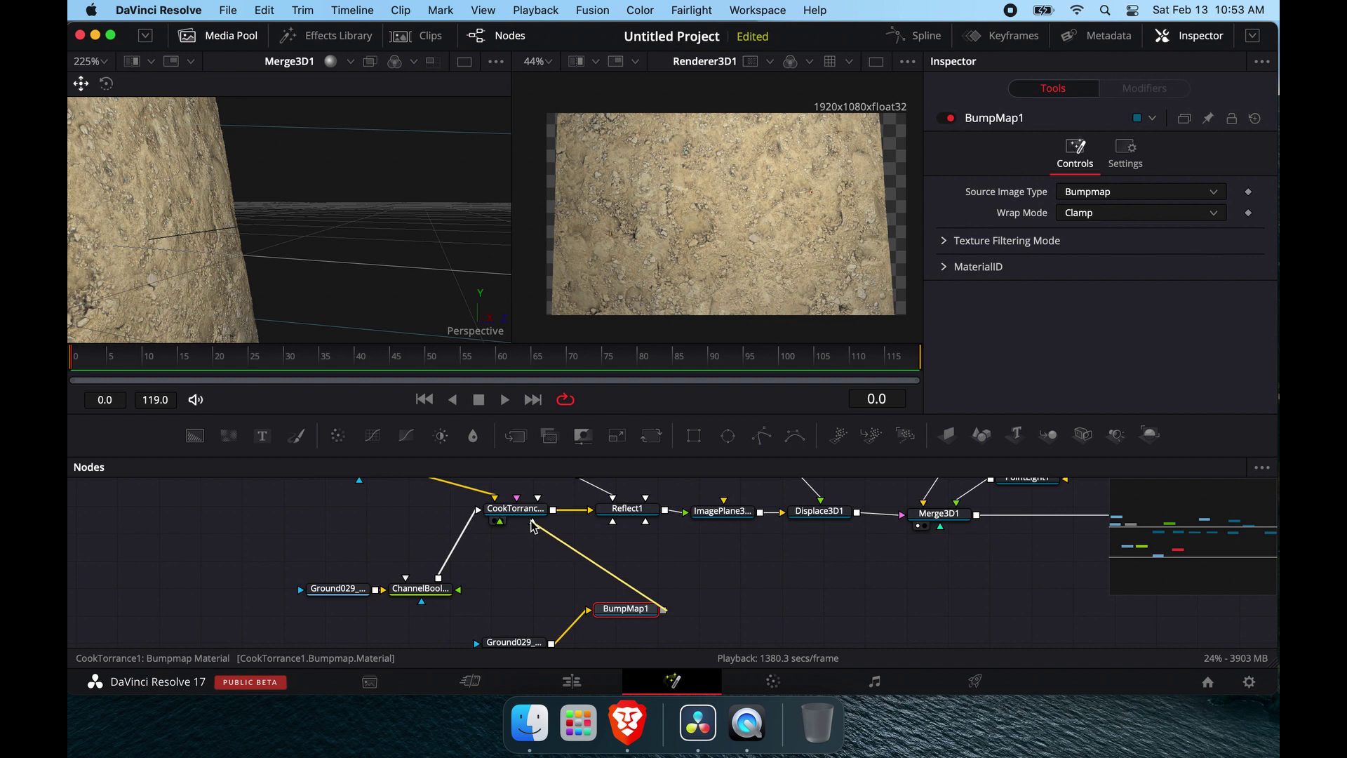
pyautogui.moveTo(533, 526); pyautogui.dragTo(533, 527)
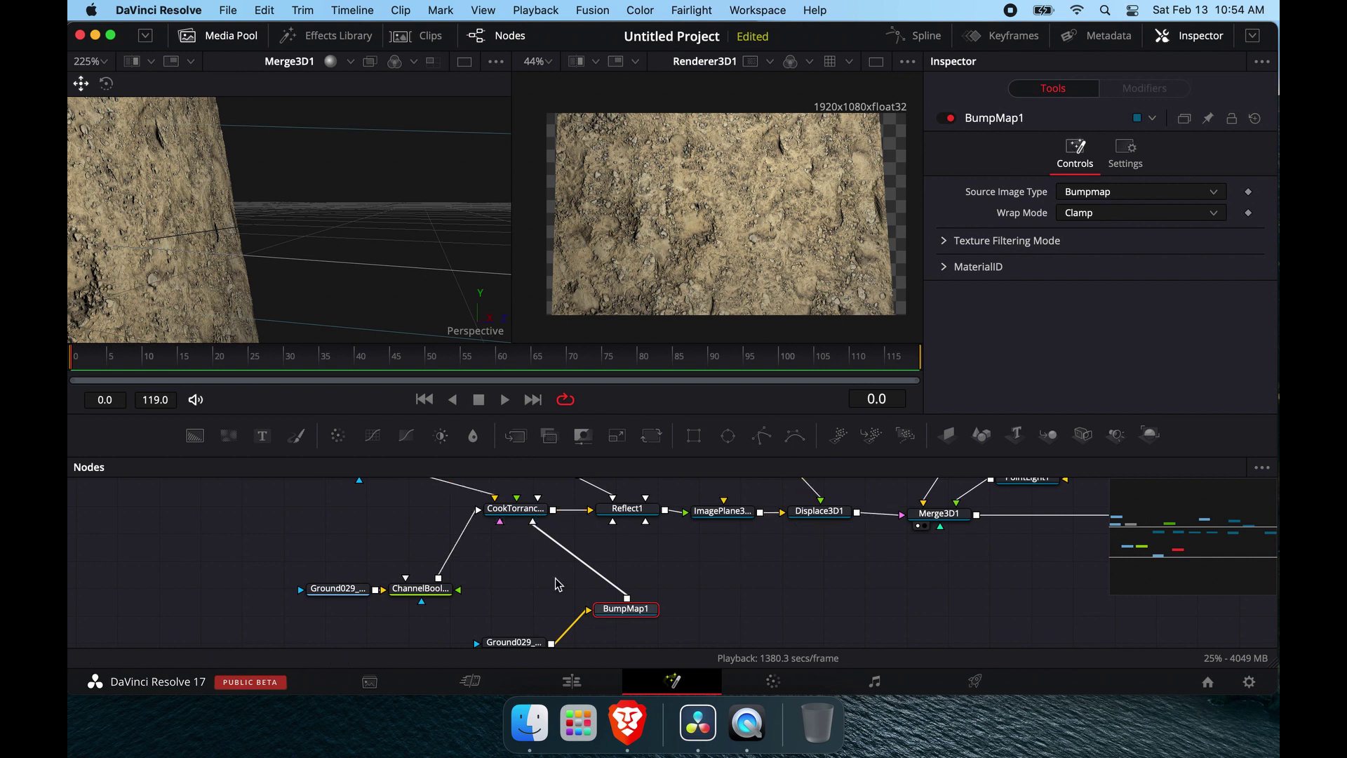
# - Delete the Ground029_4K_Normal.jpg loader that feeds the BumpMap1 node
pyautogui.moveTo(528, 638); pyautogui.dragTo(527, 622)
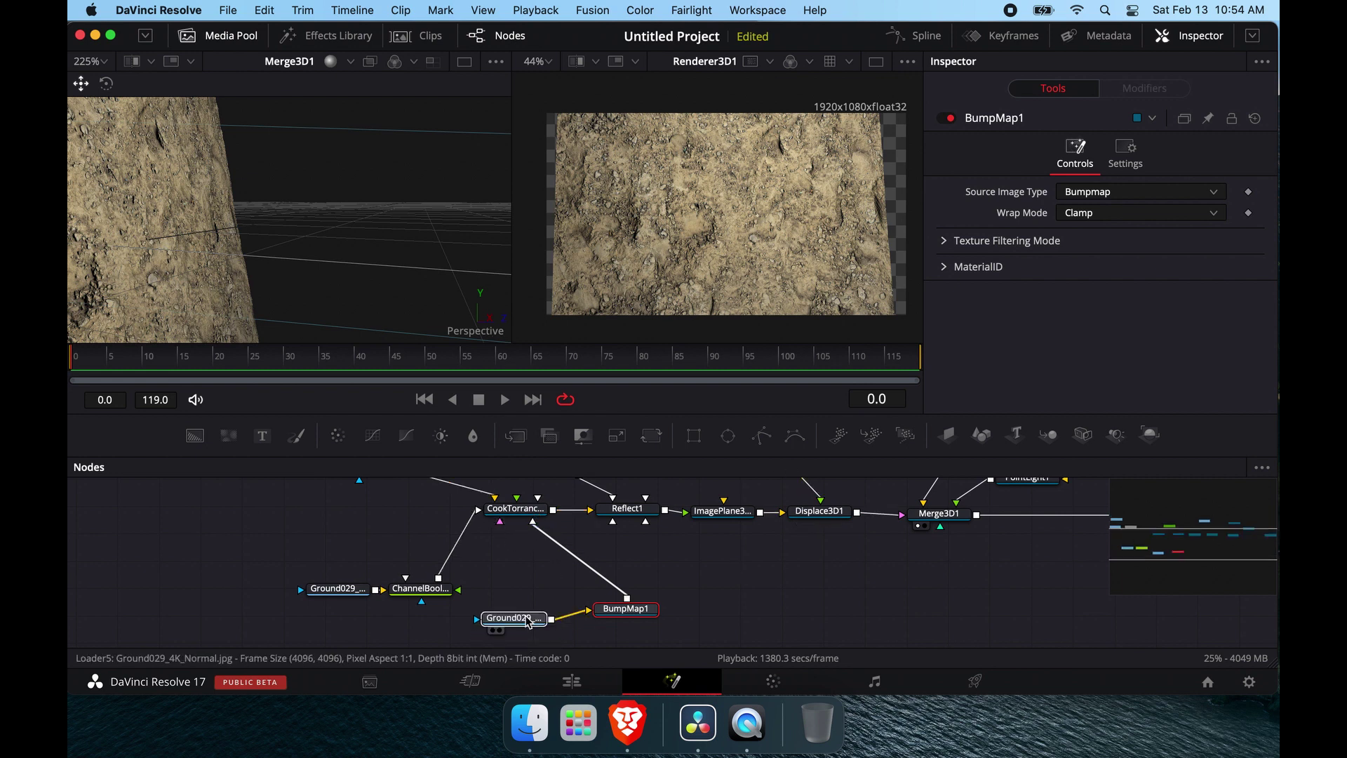
pyautogui.press('Delete')
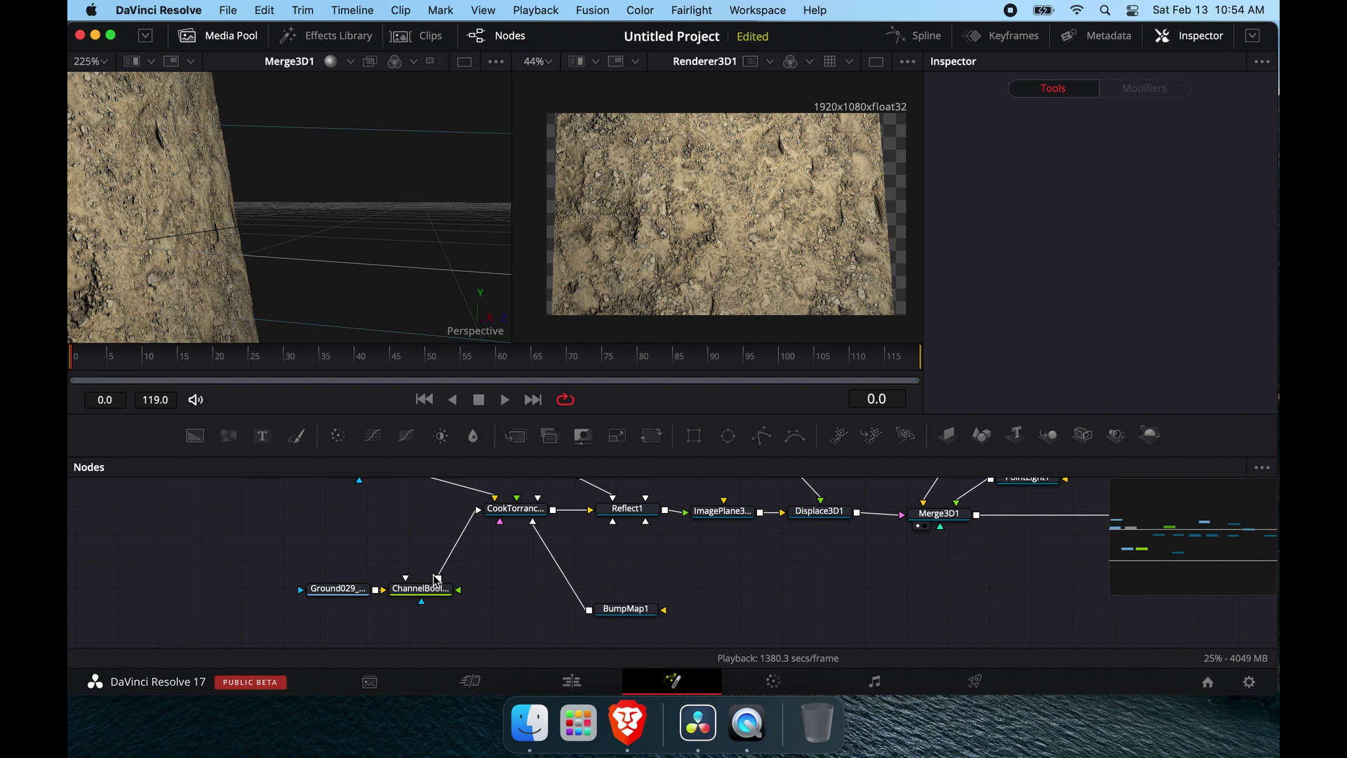
# - View the Ground029_4K_Roughness.jpg loader alongside the render and examine the roughness map's detail at several magnifications
pyautogui.scroll(1, 393, 593)
pyautogui.click(324, 613)
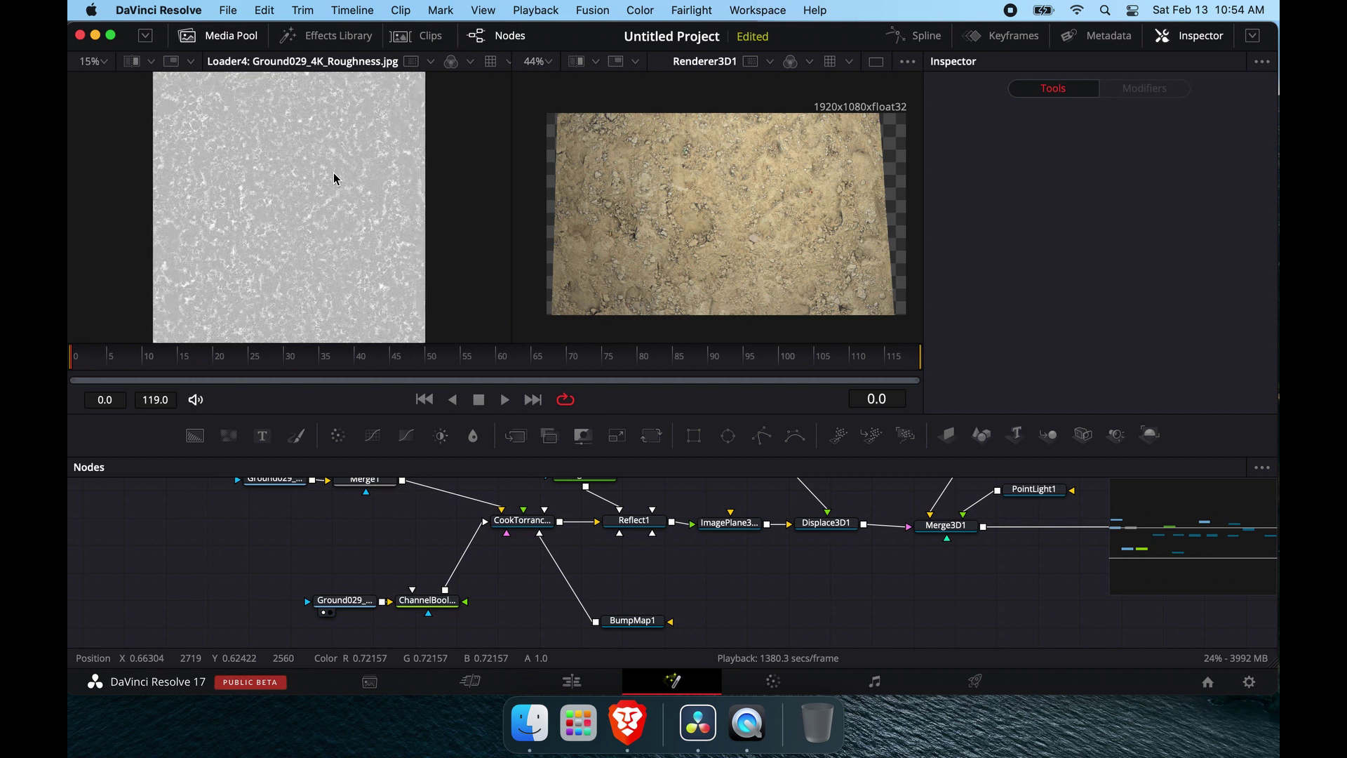
pyautogui.scroll(3, 335, 178)
pyautogui.scroll(3, 334, 179)
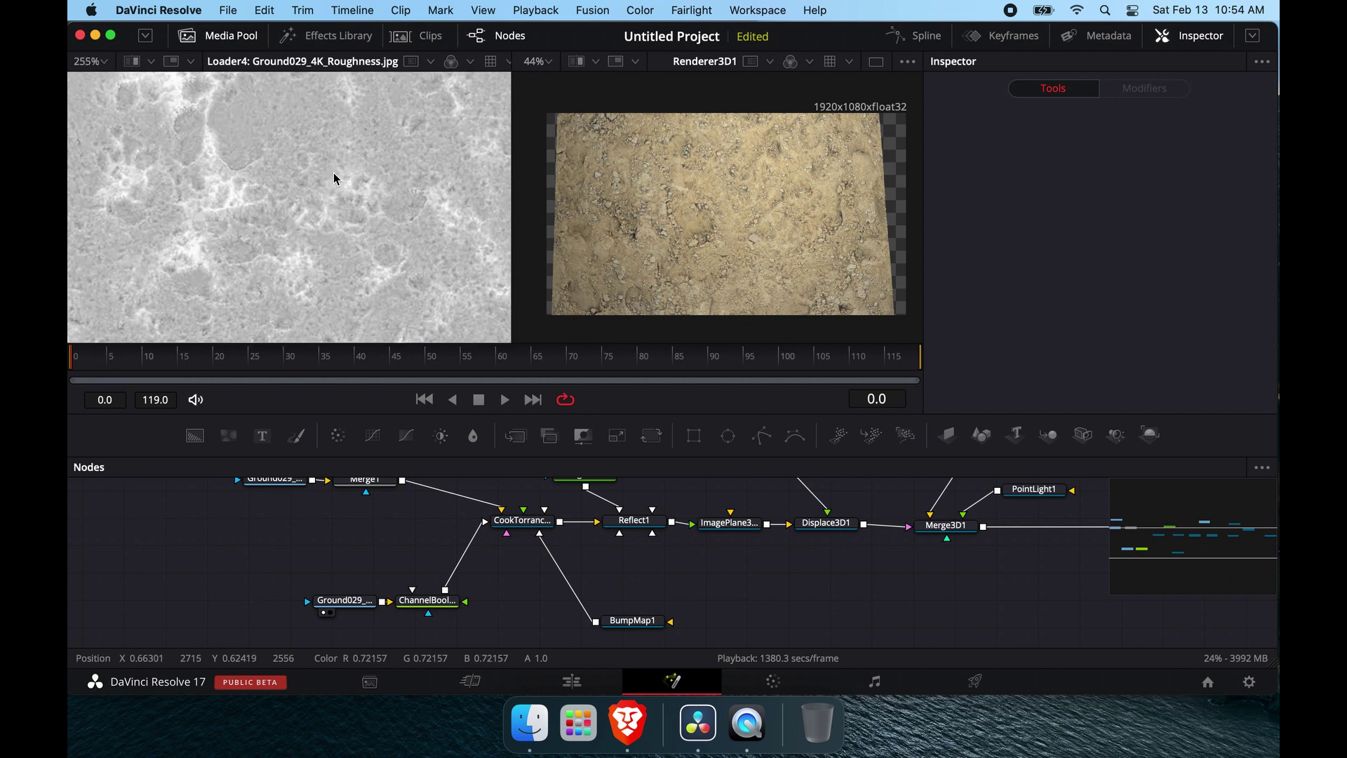
pyautogui.scroll(-5, 334, 174)
pyautogui.scroll(-3, 334, 173)
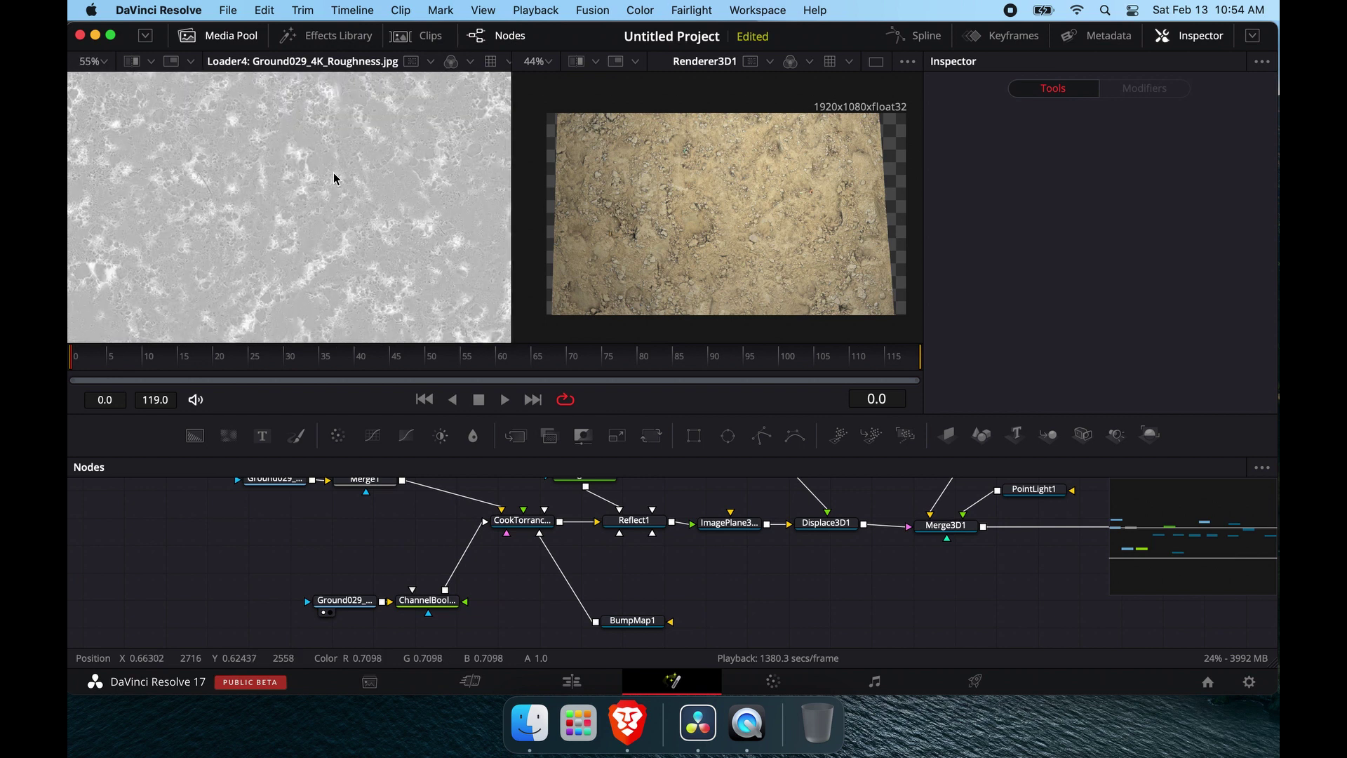
pyautogui.scroll(2, 788, 570)
pyautogui.scroll(2, 789, 569)
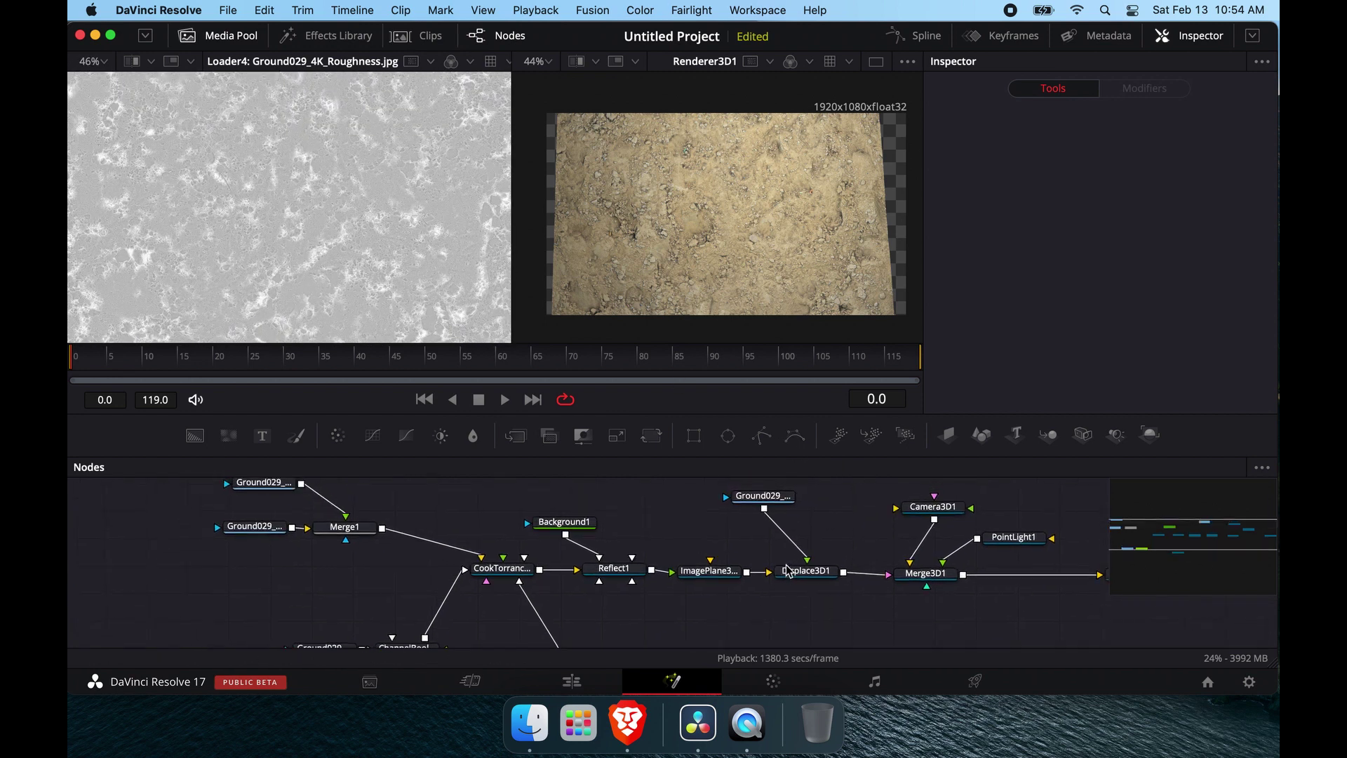
# - Connect the Ground029 loader that feeds Displace3D1 to BumpMap1 as well, and set BumpMap1's Source Image Type to Heightmap
pyautogui.scroll(-2, 723, 603)
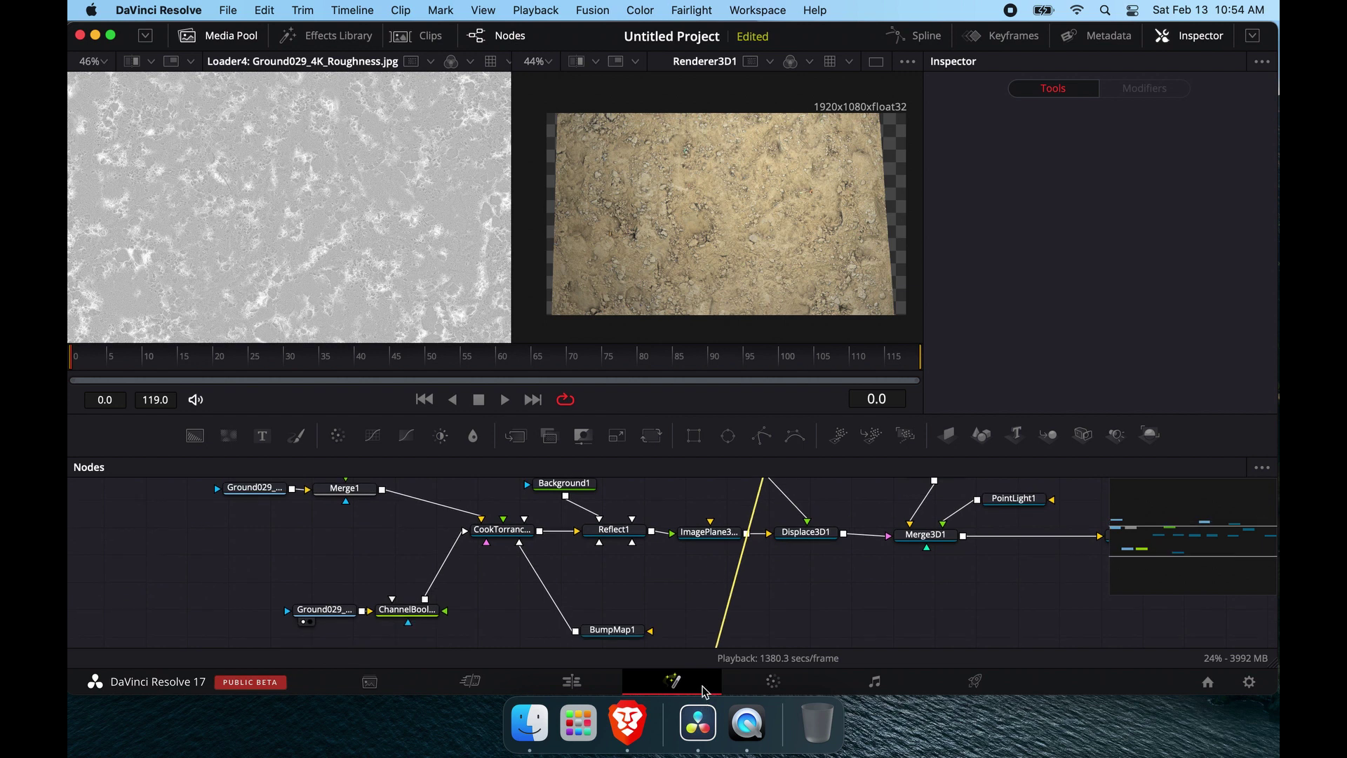
pyautogui.moveTo(702, 555); pyautogui.dragTo(626, 595)
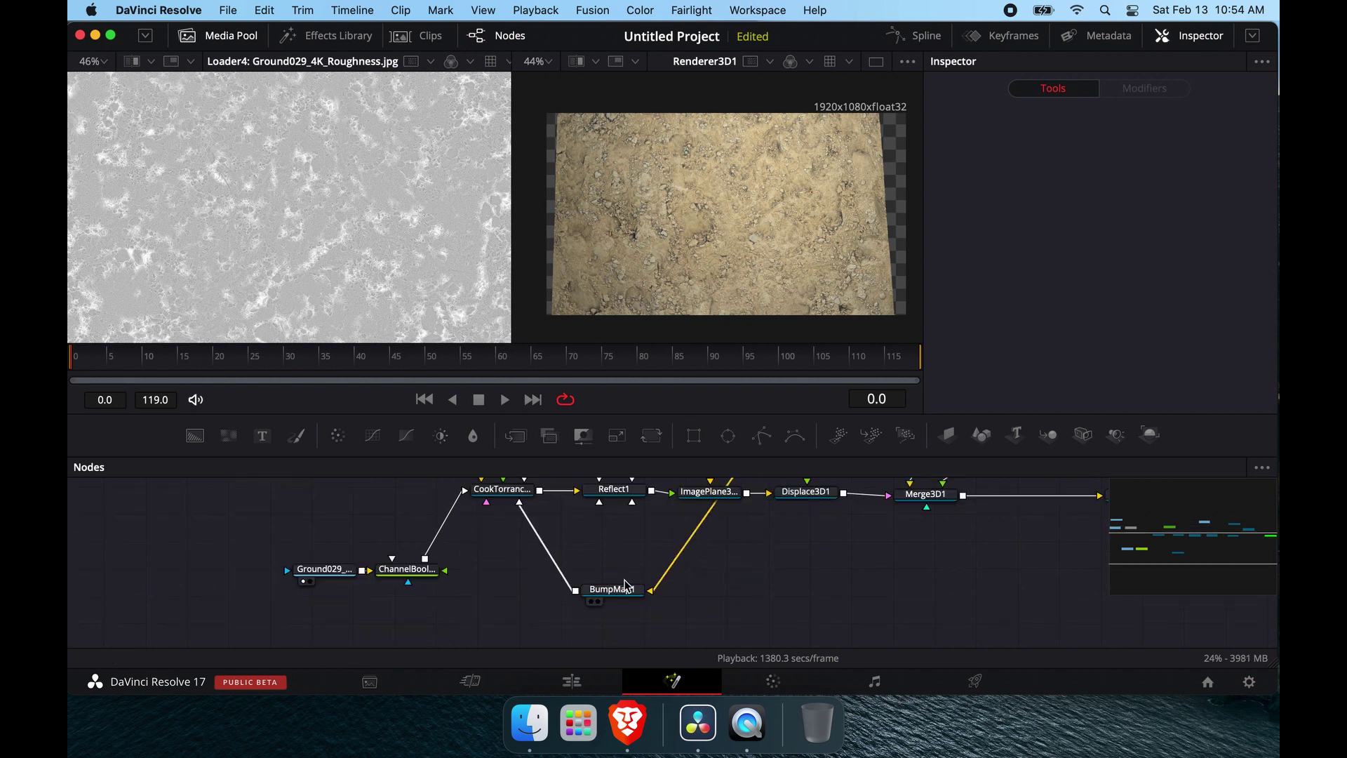
pyautogui.click(627, 588)
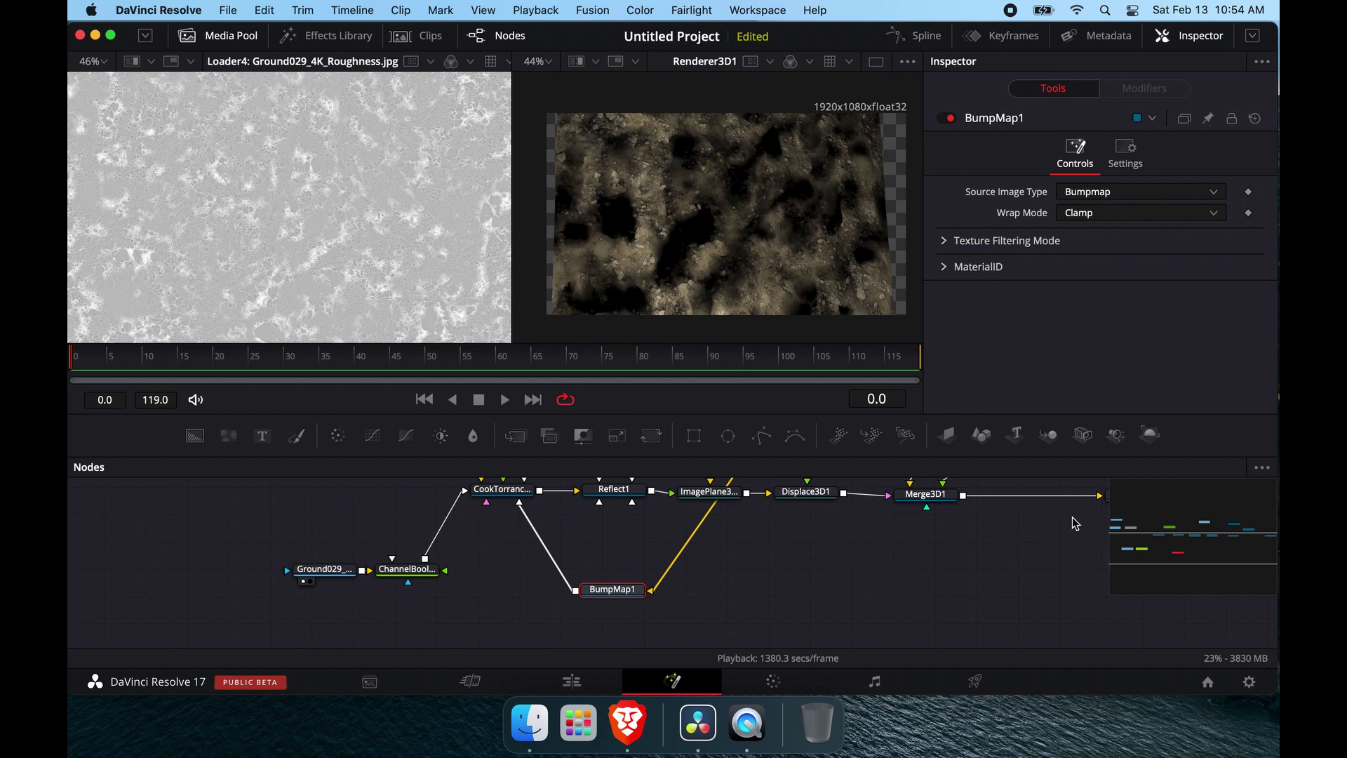
pyautogui.click(1118, 191)
pyautogui.click(1103, 212)
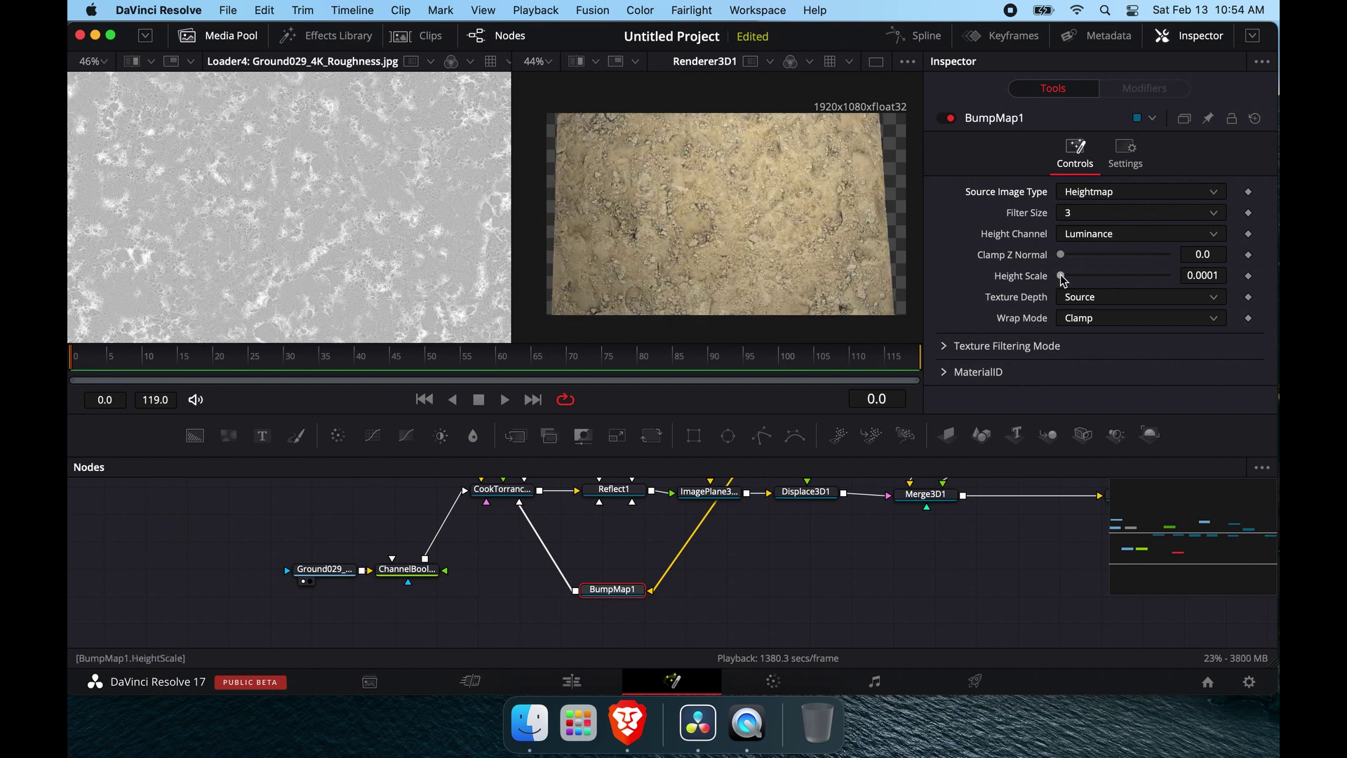
# - Raise BumpMap1's Height Scale to 30.32 and compare the magnified render with the node bypassed and enabled
pyautogui.moveTo(1064, 277); pyautogui.dragTo(1073, 281)
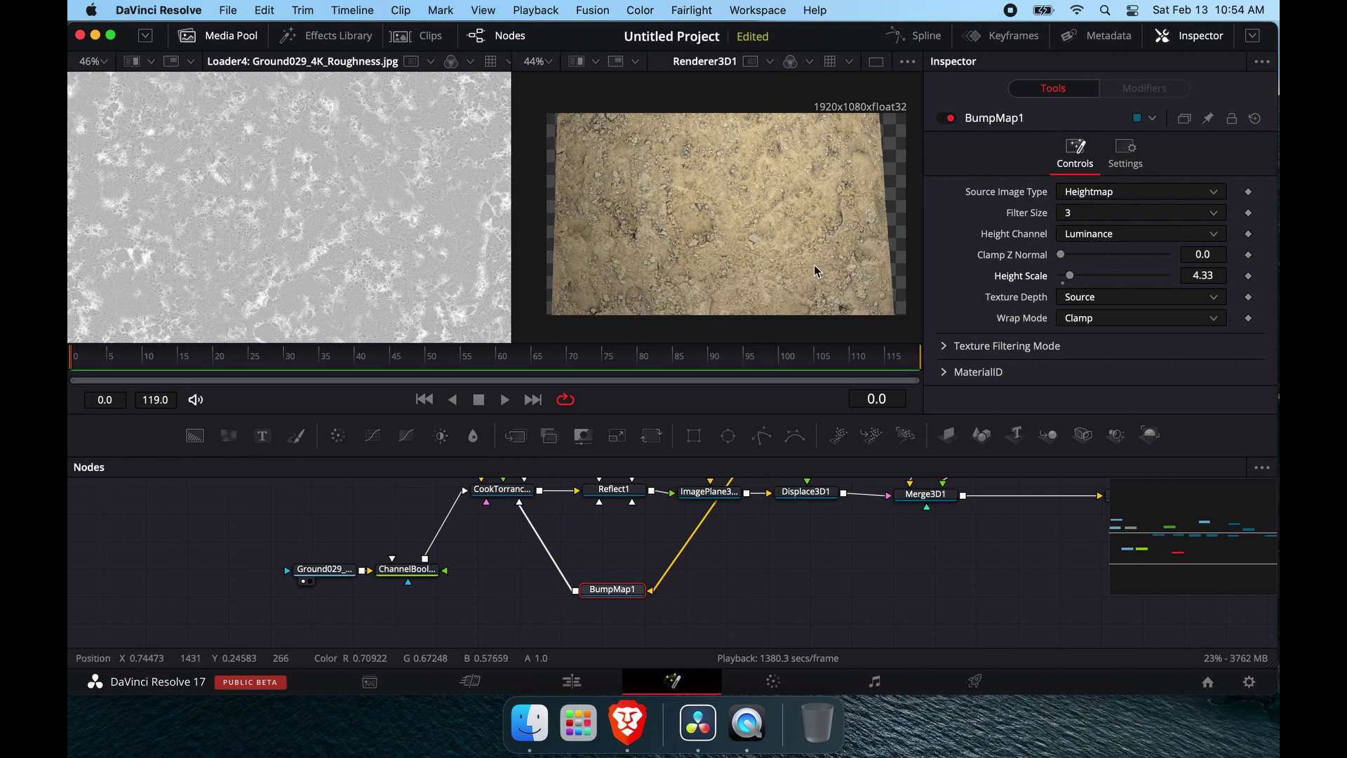
pyautogui.scroll(10, 815, 271)
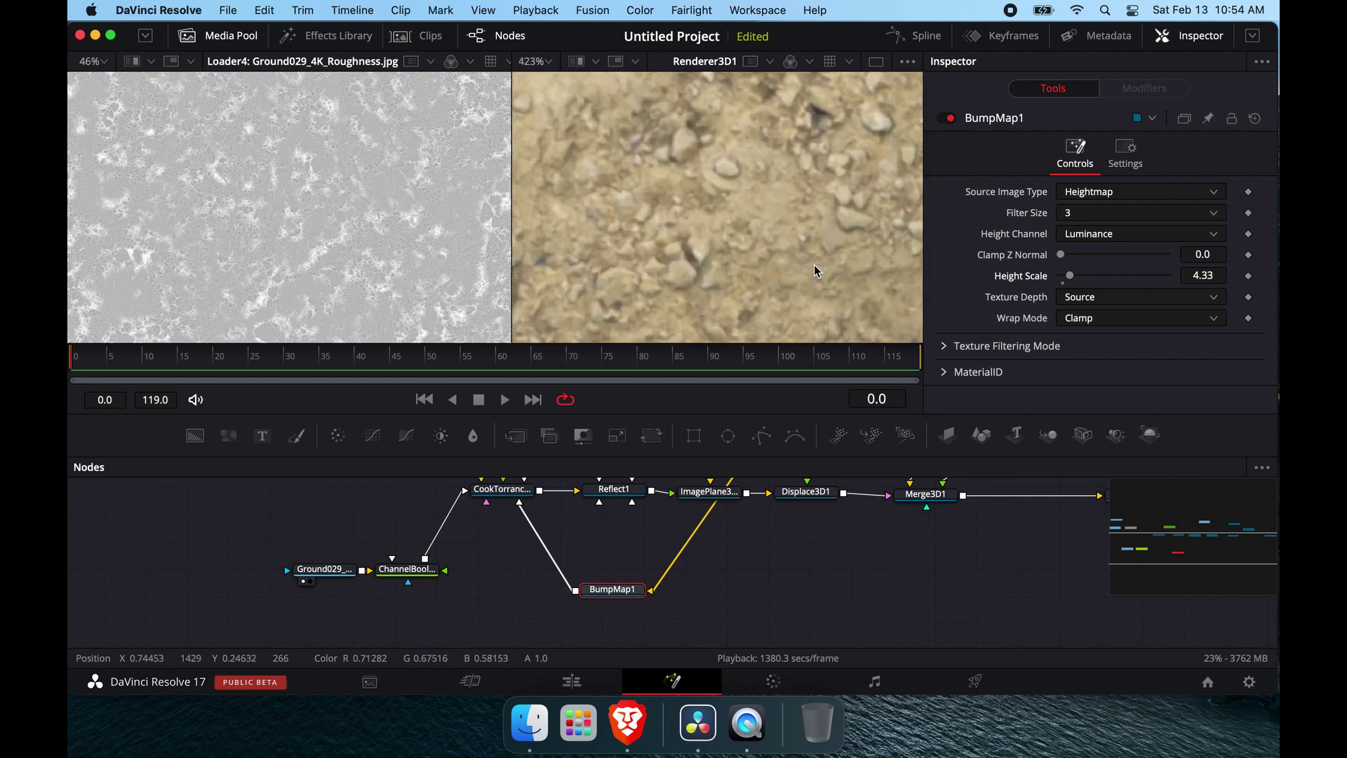
pyautogui.moveTo(1070, 275); pyautogui.dragTo(1130, 281)
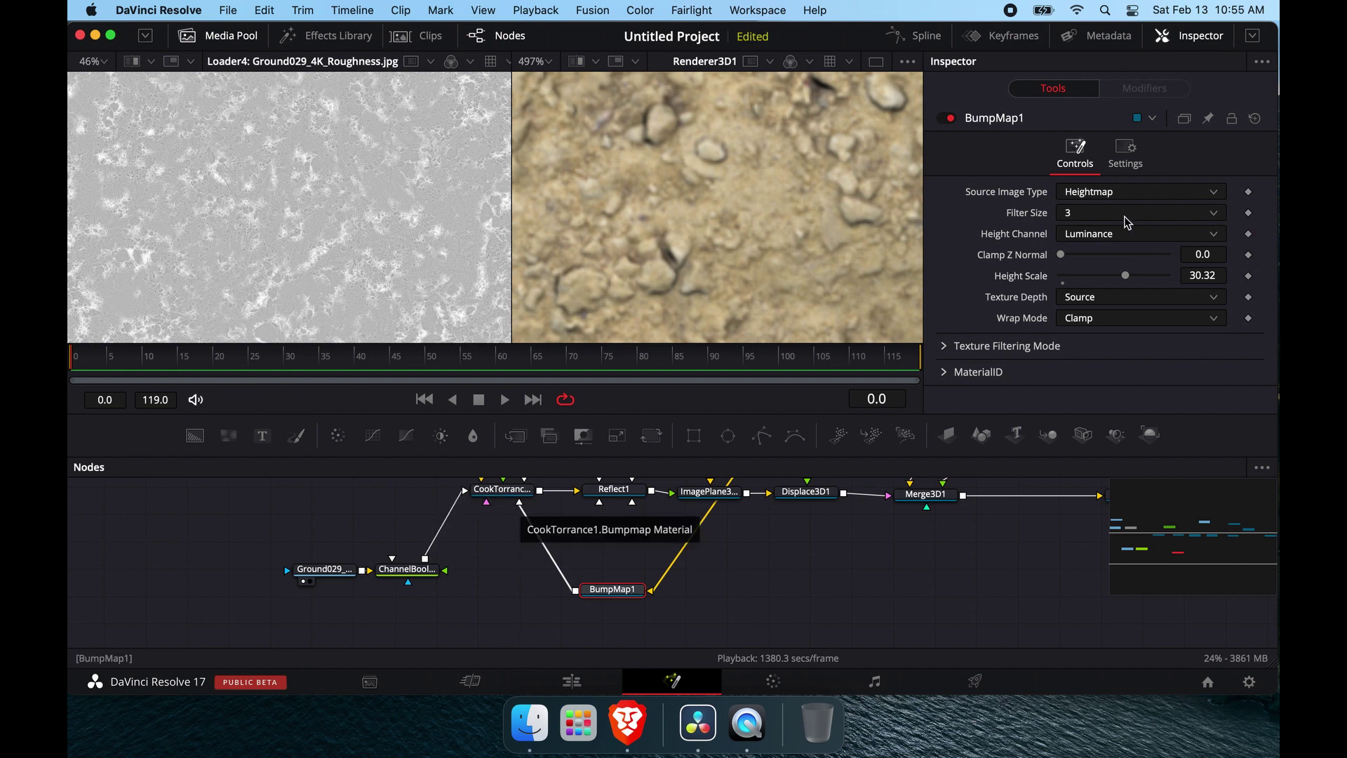
pyautogui.click(950, 118)
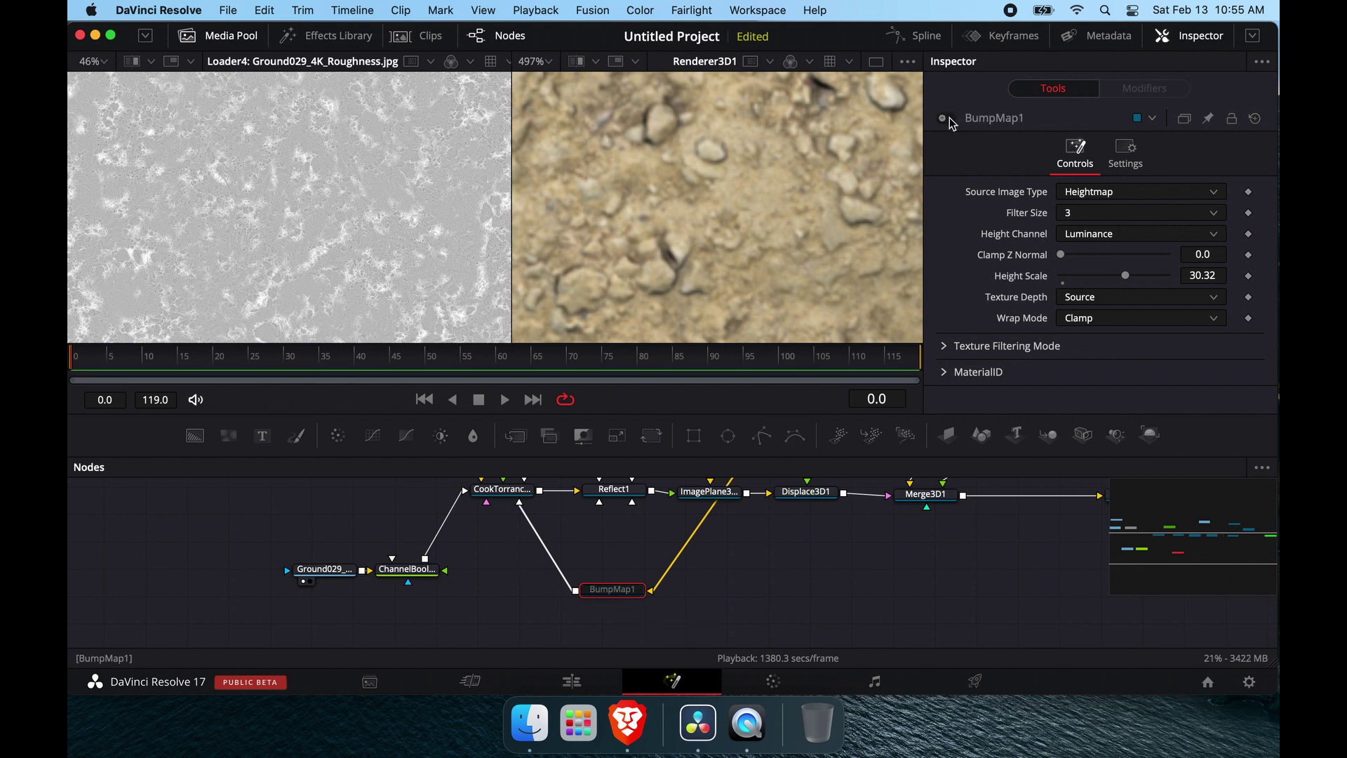
pyautogui.click(950, 118)
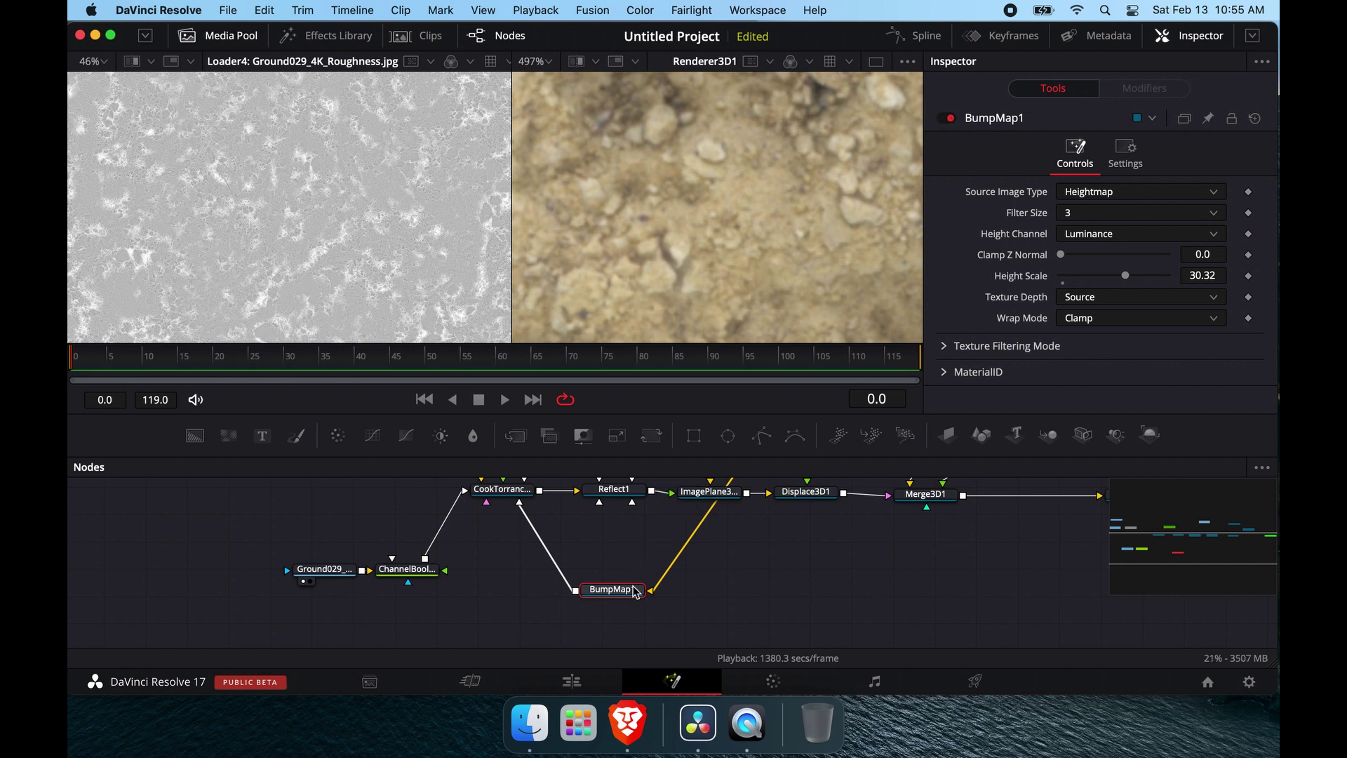
# - Set BumpMap1's Filter Size to 5 and compare the full render with the node bypassed and enabled
pyautogui.click(1140, 213)
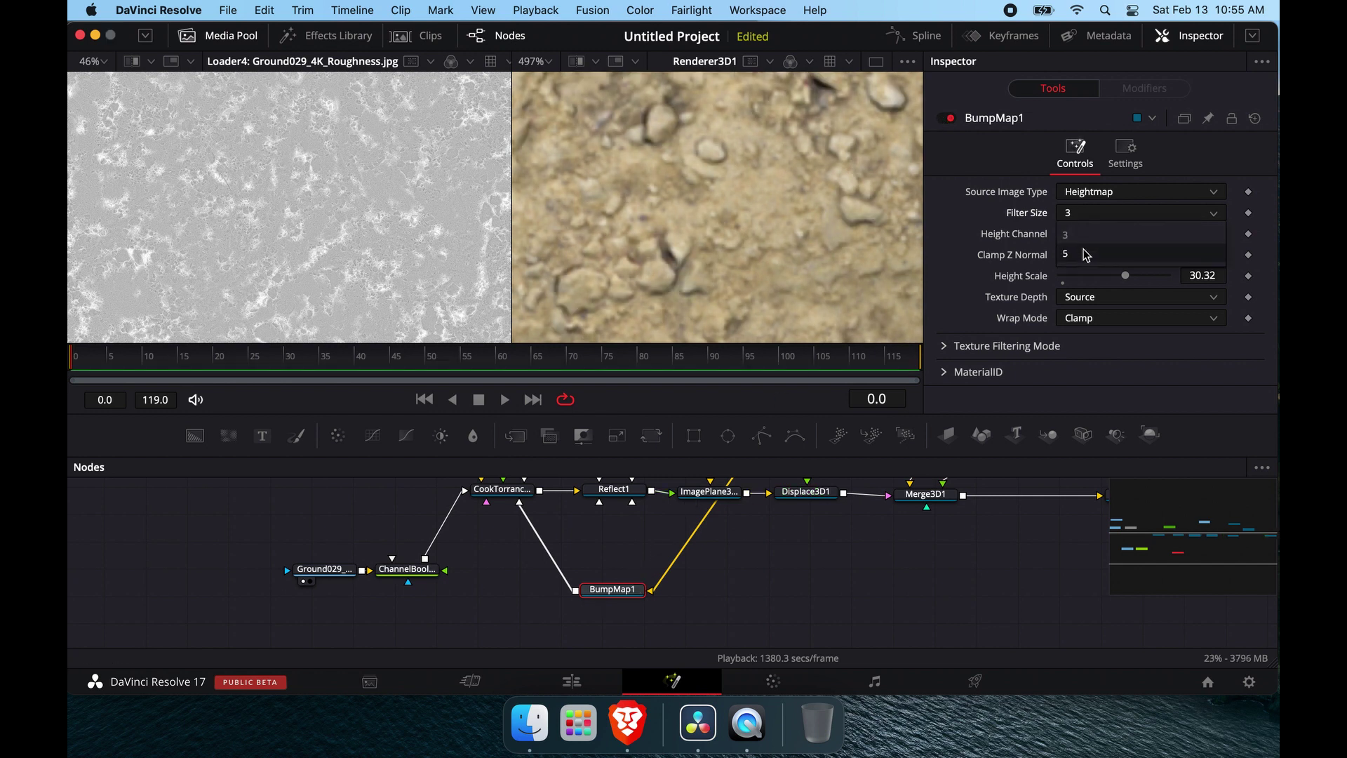
pyautogui.click(1087, 254)
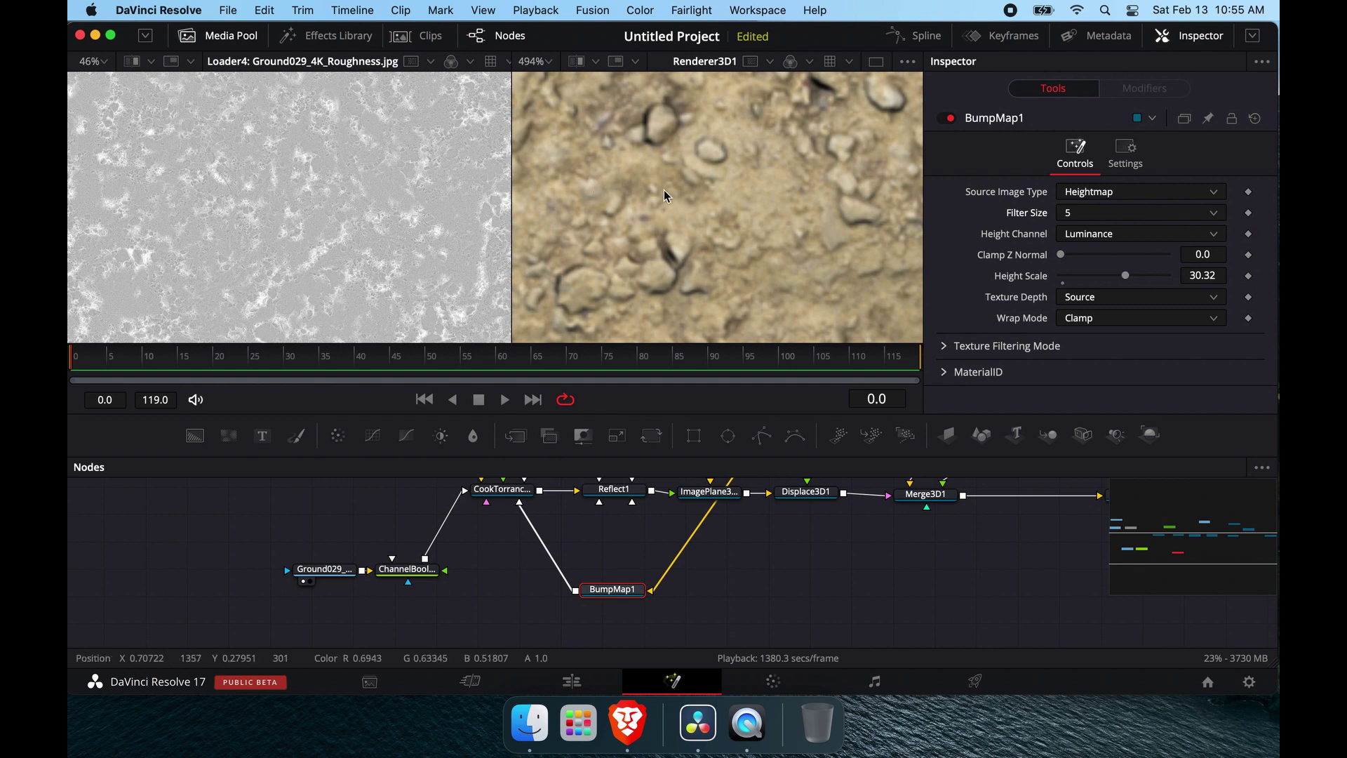
pyautogui.scroll(-10, 666, 196)
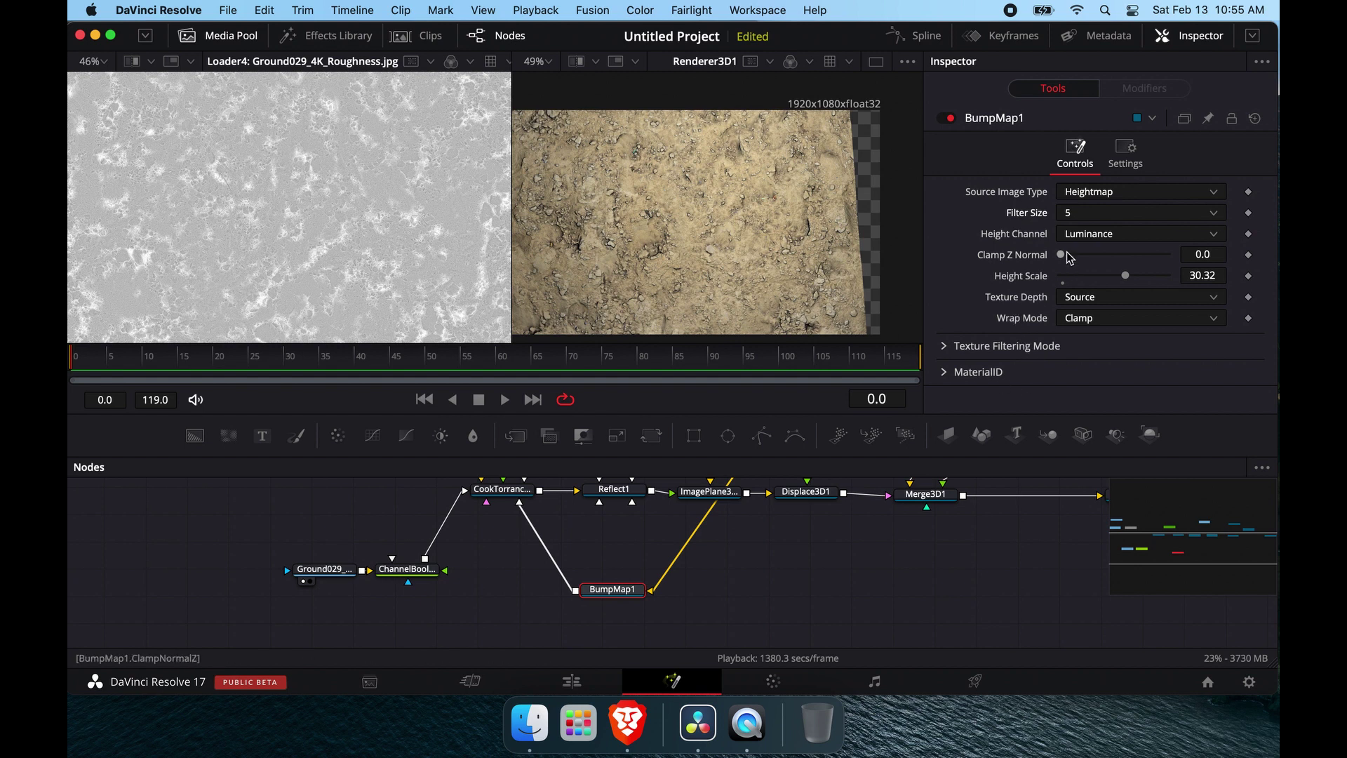
pyautogui.click(953, 120)
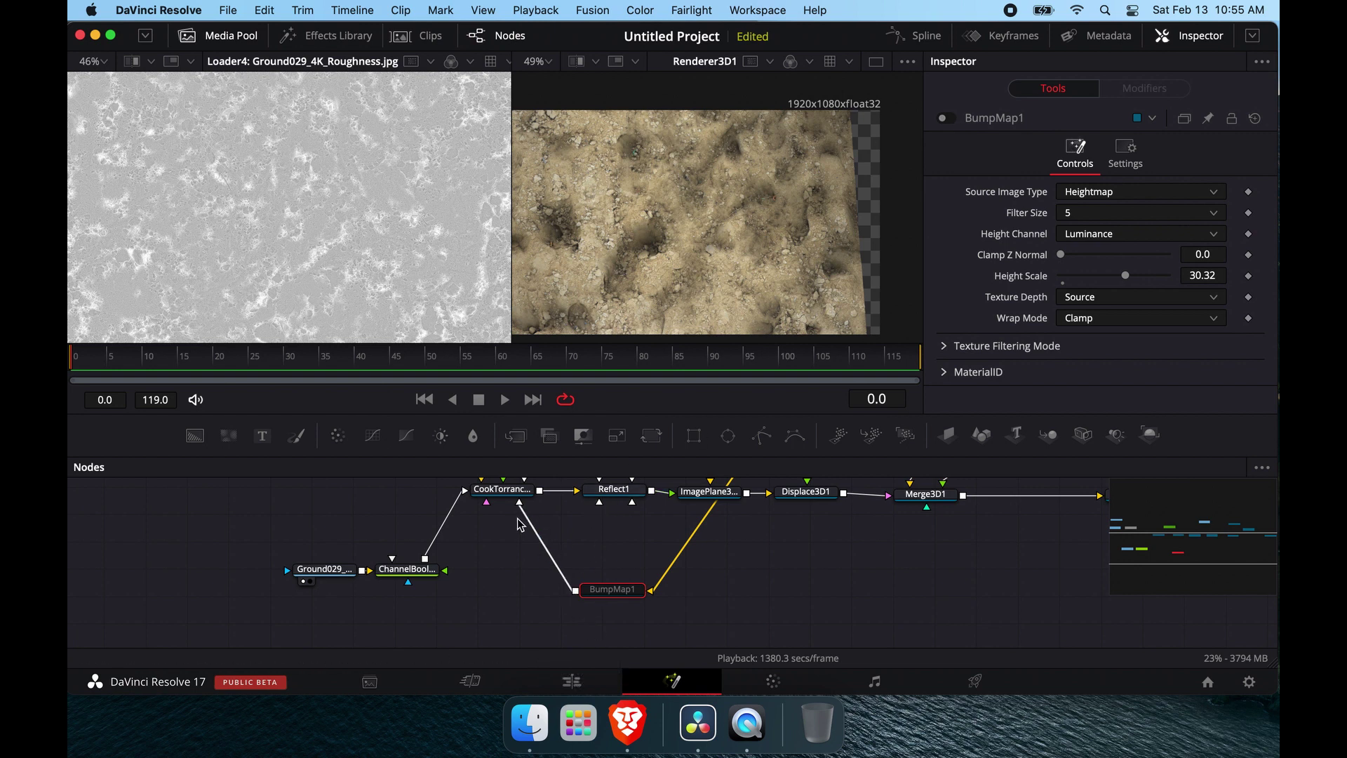
pyautogui.moveTo(515, 496); pyautogui.dragTo(494, 513)
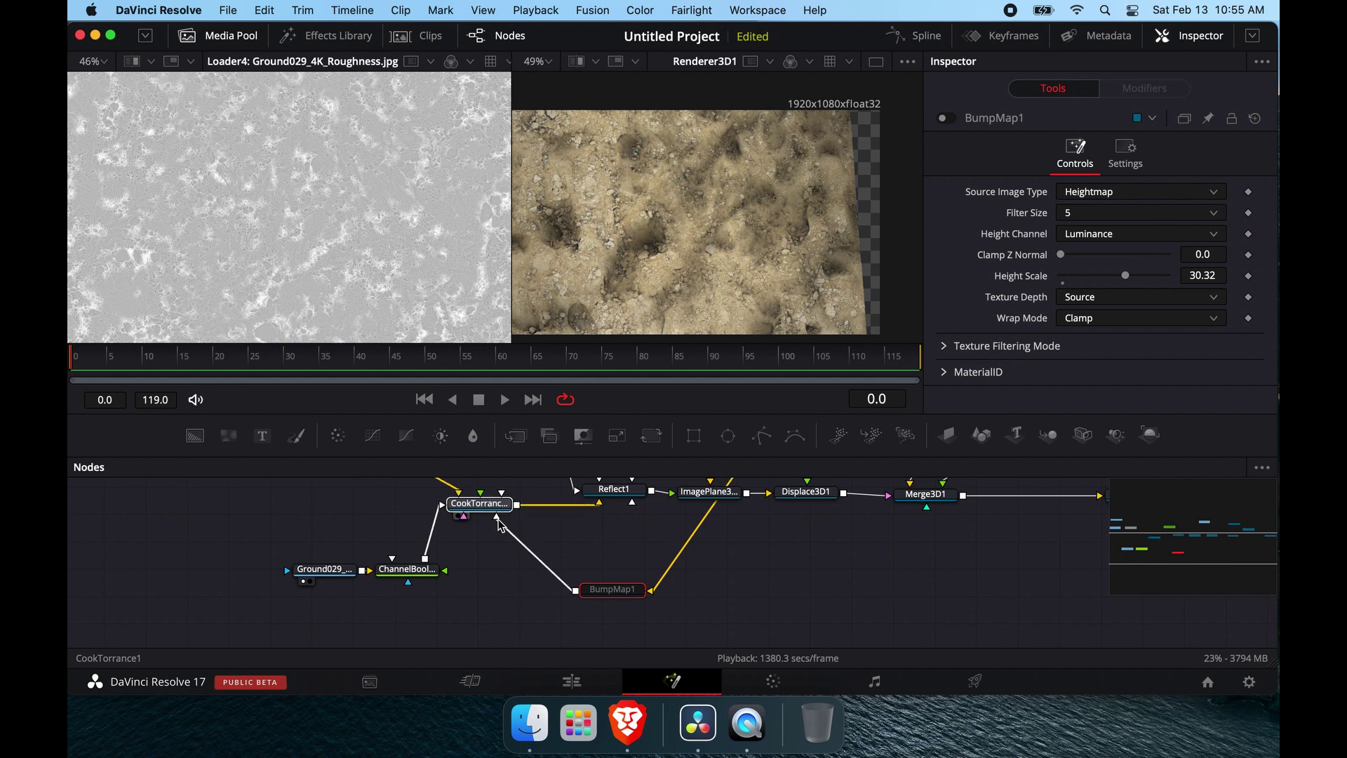
pyautogui.click(608, 602)
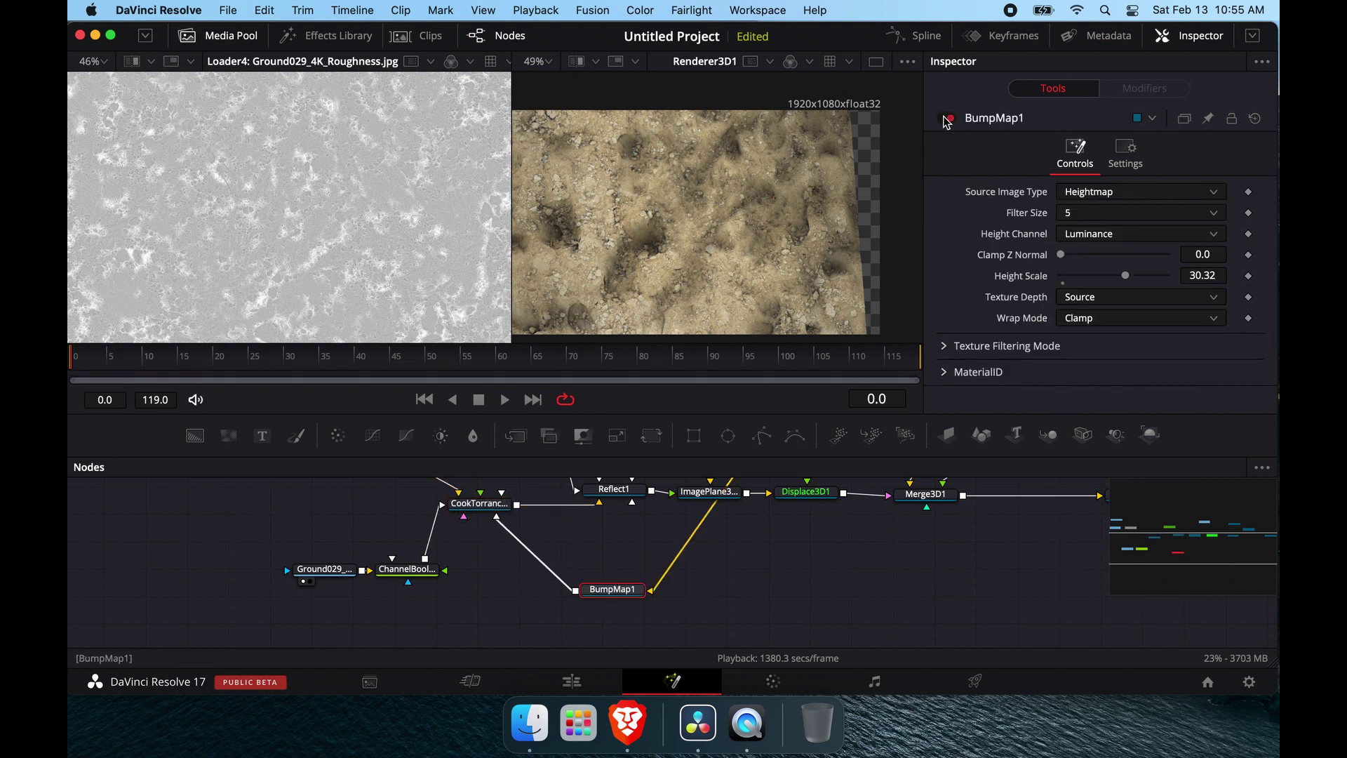
# - Show only the Renderer3D1 view and compare the render with BumpMap1 disconnected from and reconnected to CookTorrance1's bumpmap input
pyautogui.moveTo(504, 525); pyautogui.dragTo(518, 546)
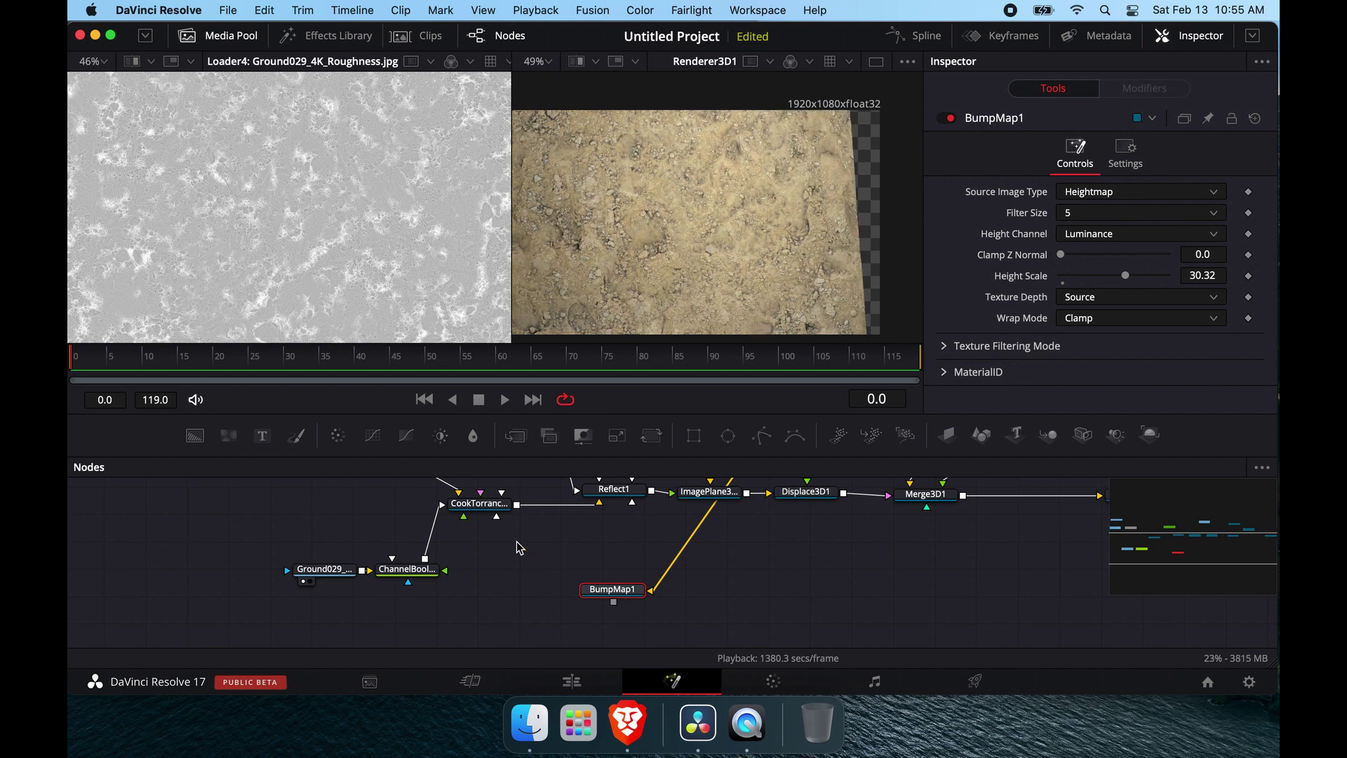
pyautogui.click(876, 62)
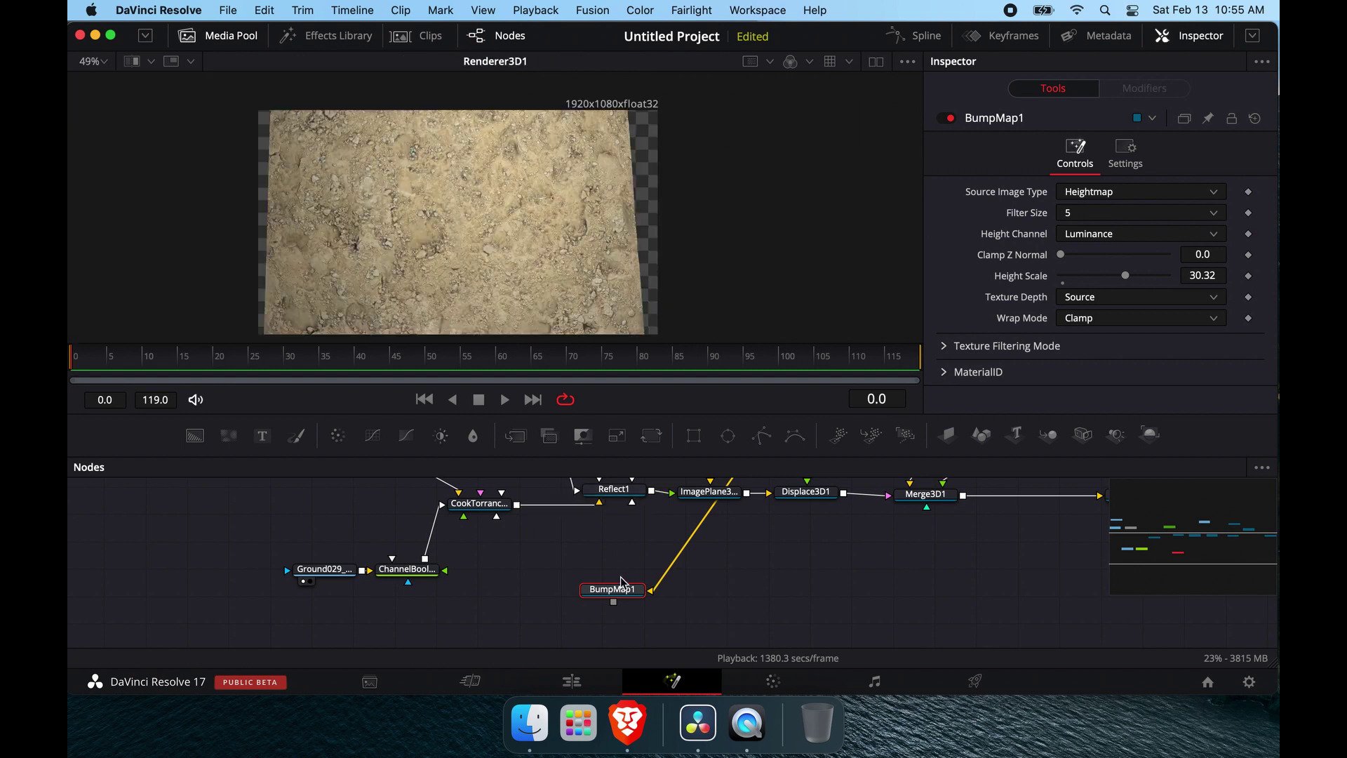
pyautogui.moveTo(615, 615); pyautogui.dragTo(497, 518)
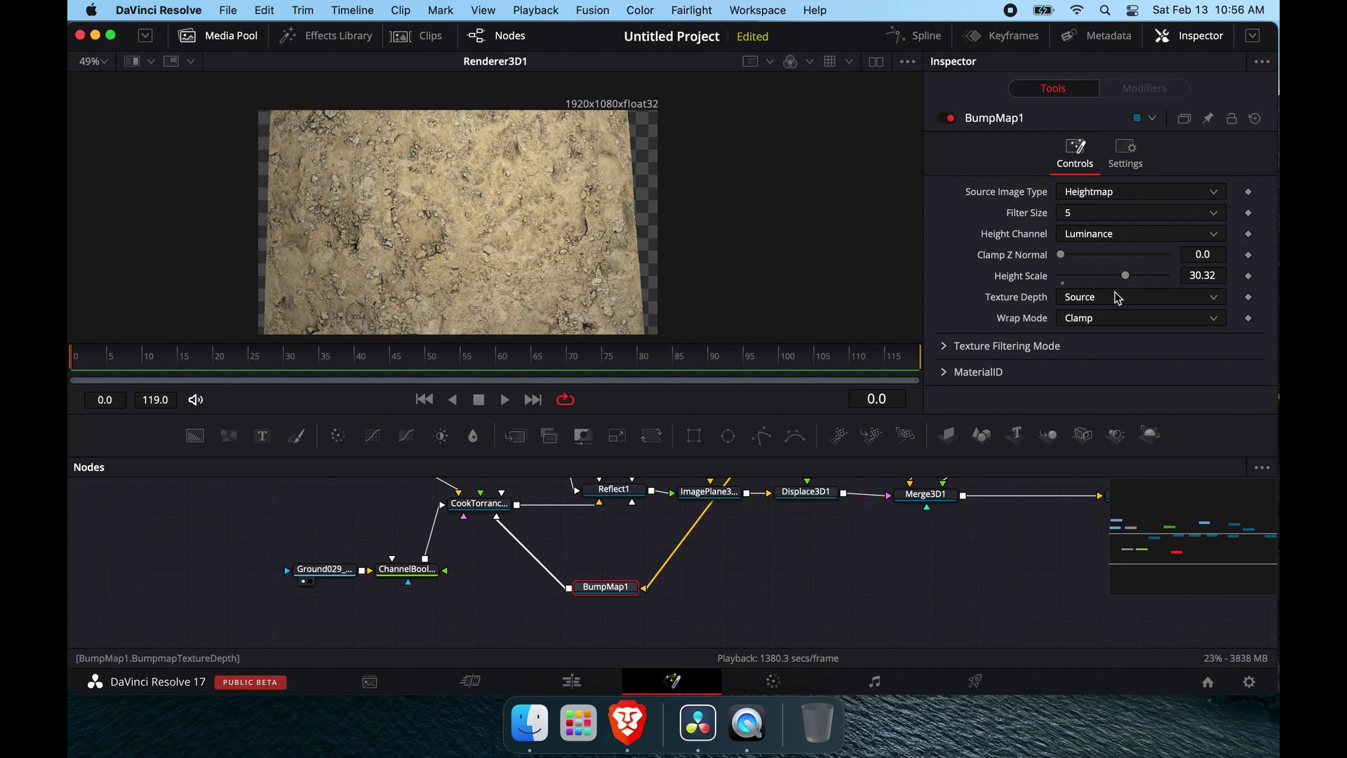
# - Lower BumpMap1's Height Scale to 1.57 and check the render with the bump map disconnected and reconnected
pyautogui.moveTo(1125, 276); pyautogui.dragTo(1069, 283)
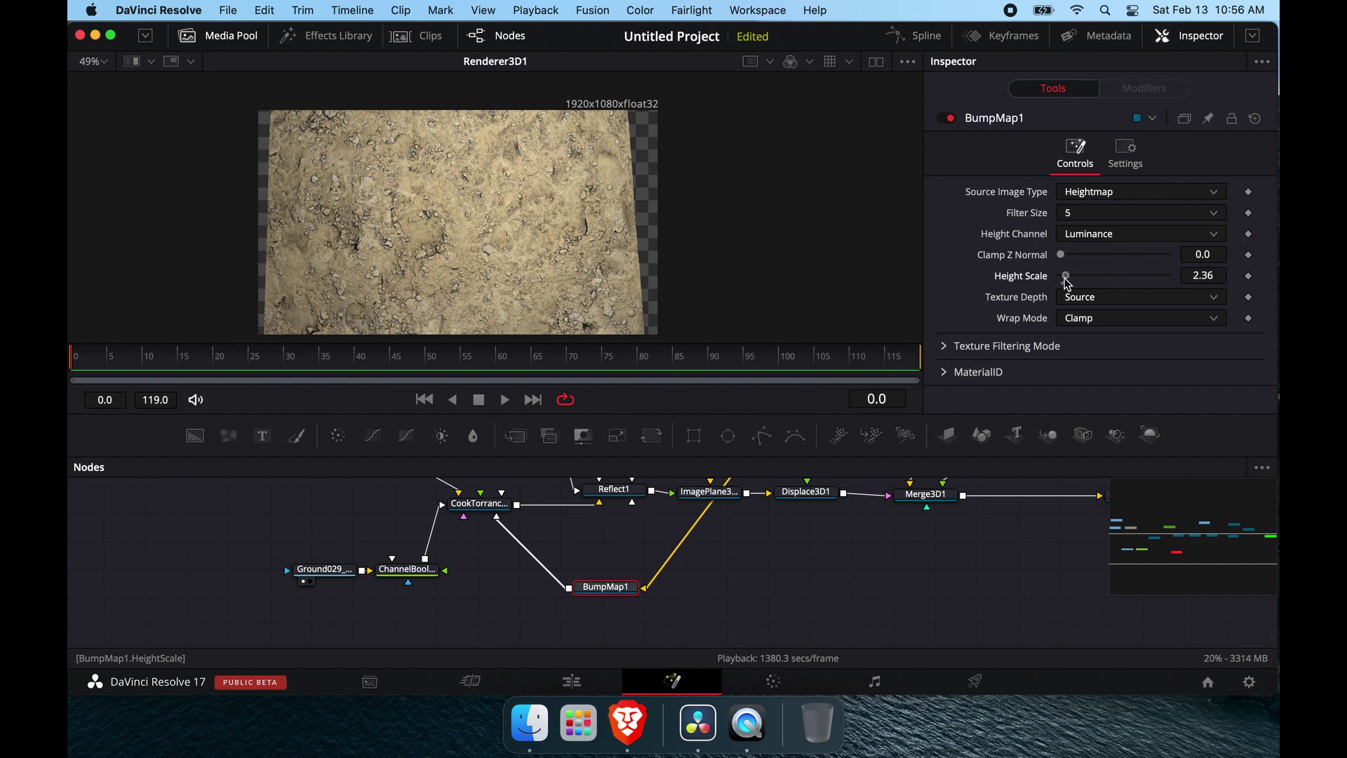
pyautogui.moveTo(1067, 282); pyautogui.dragTo(1064, 283)
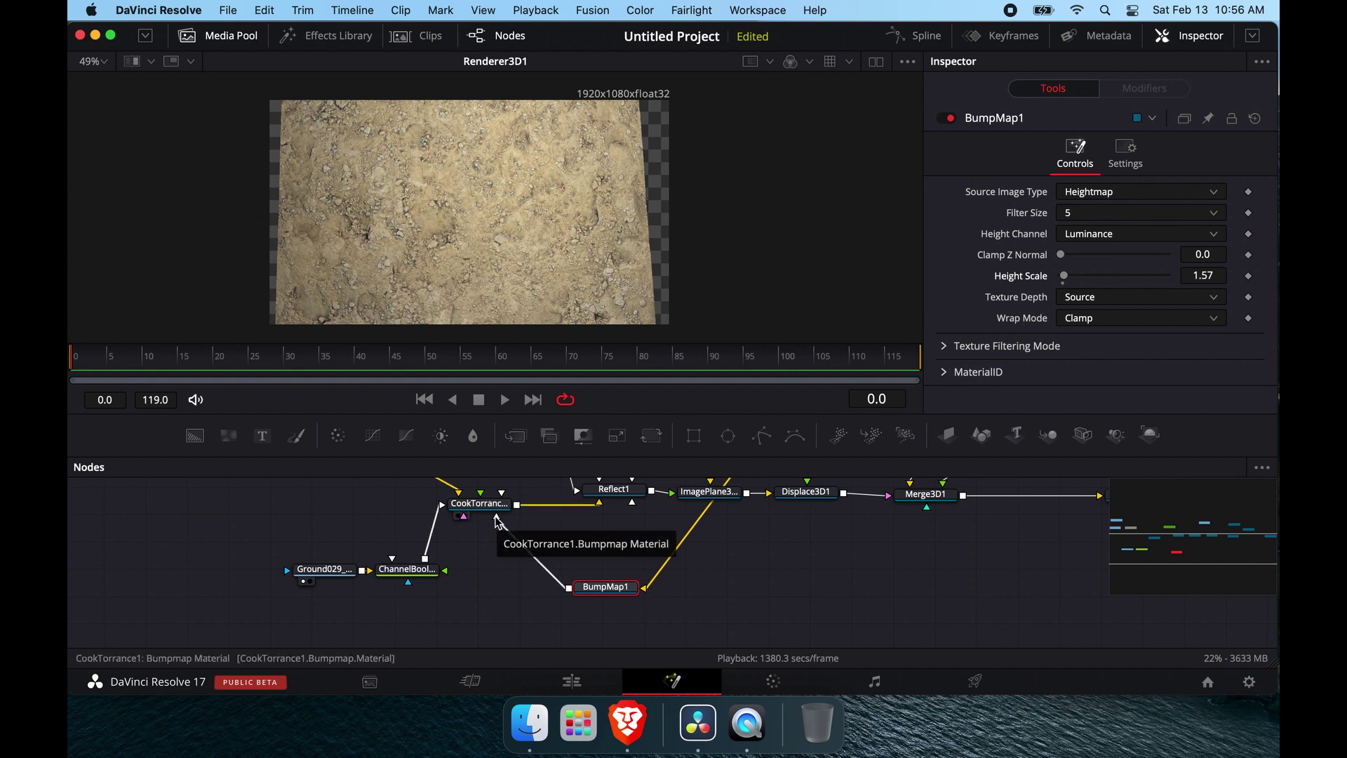
pyautogui.moveTo(496, 521); pyautogui.dragTo(512, 550)
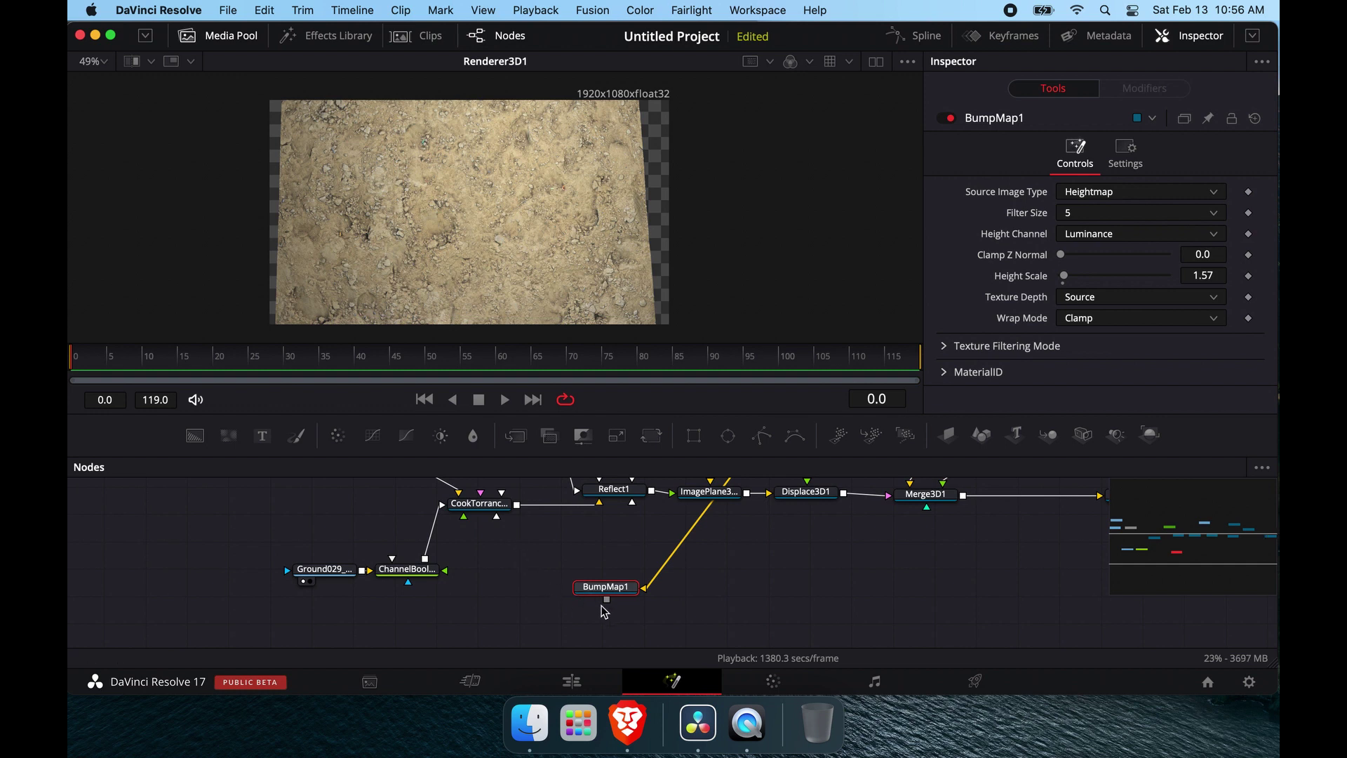
pyautogui.moveTo(607, 600); pyautogui.dragTo(496, 517)
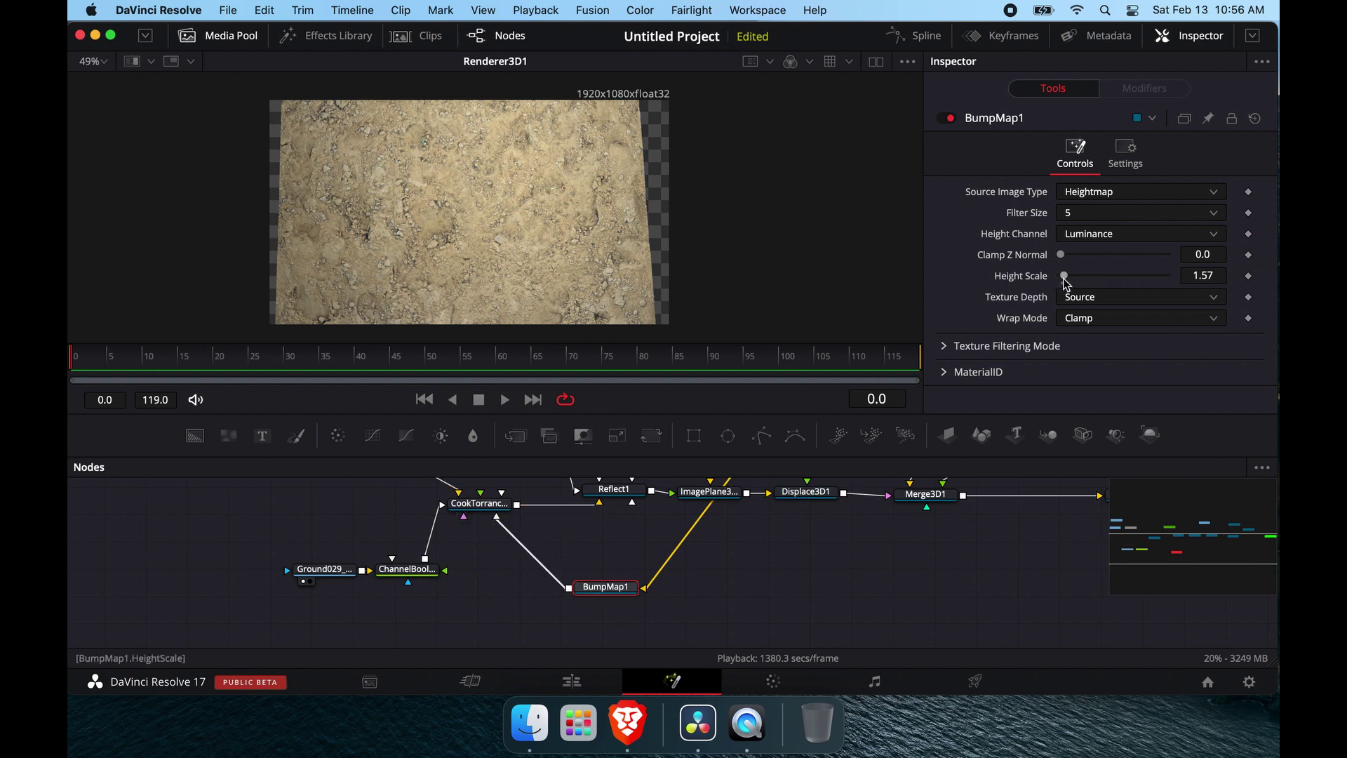
# - Set BumpMap1's Height Scale to 3.94
pyautogui.moveTo(1065, 276); pyautogui.dragTo(1071, 276)
pyautogui.scroll(5, 791, 580)
pyautogui.hscroll(3, 791, 580)
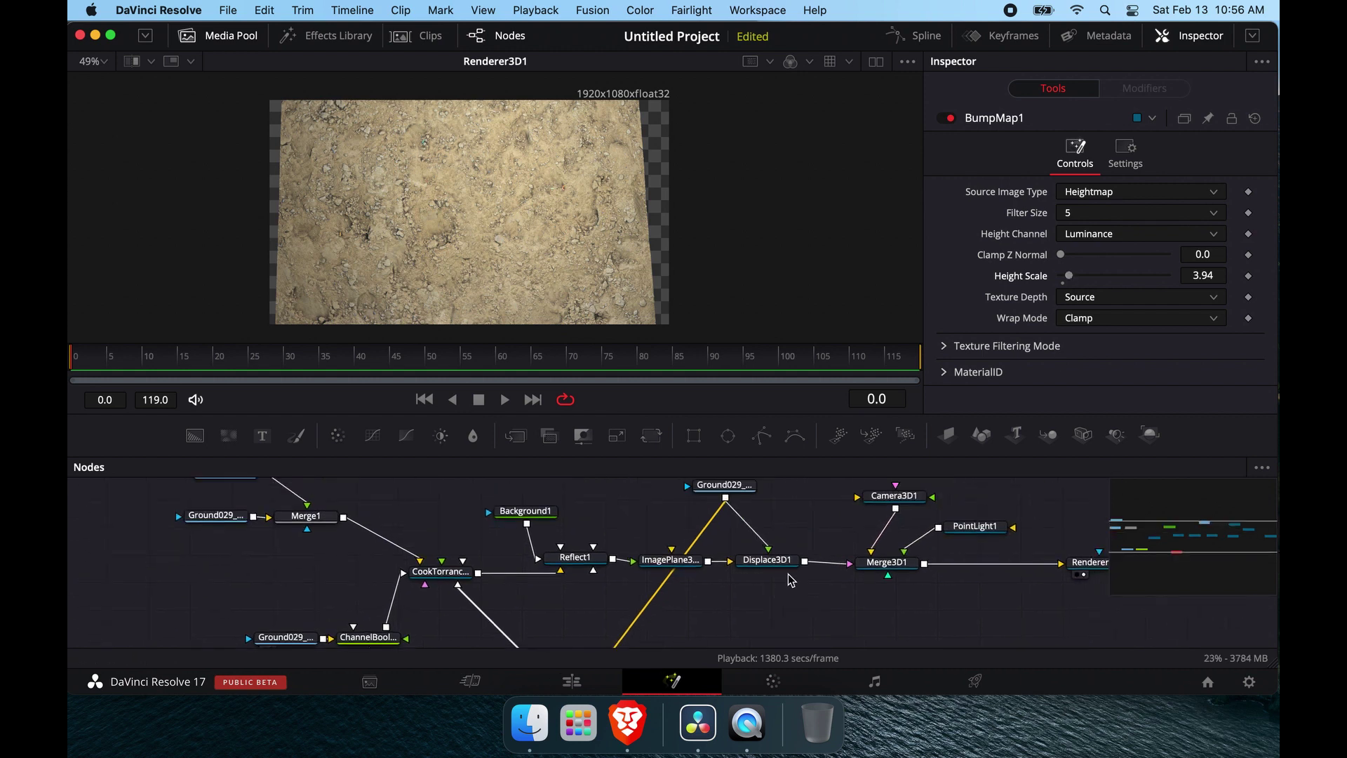
pyautogui.hscroll(5, 790, 580)
pyautogui.scroll(-1, 791, 580)
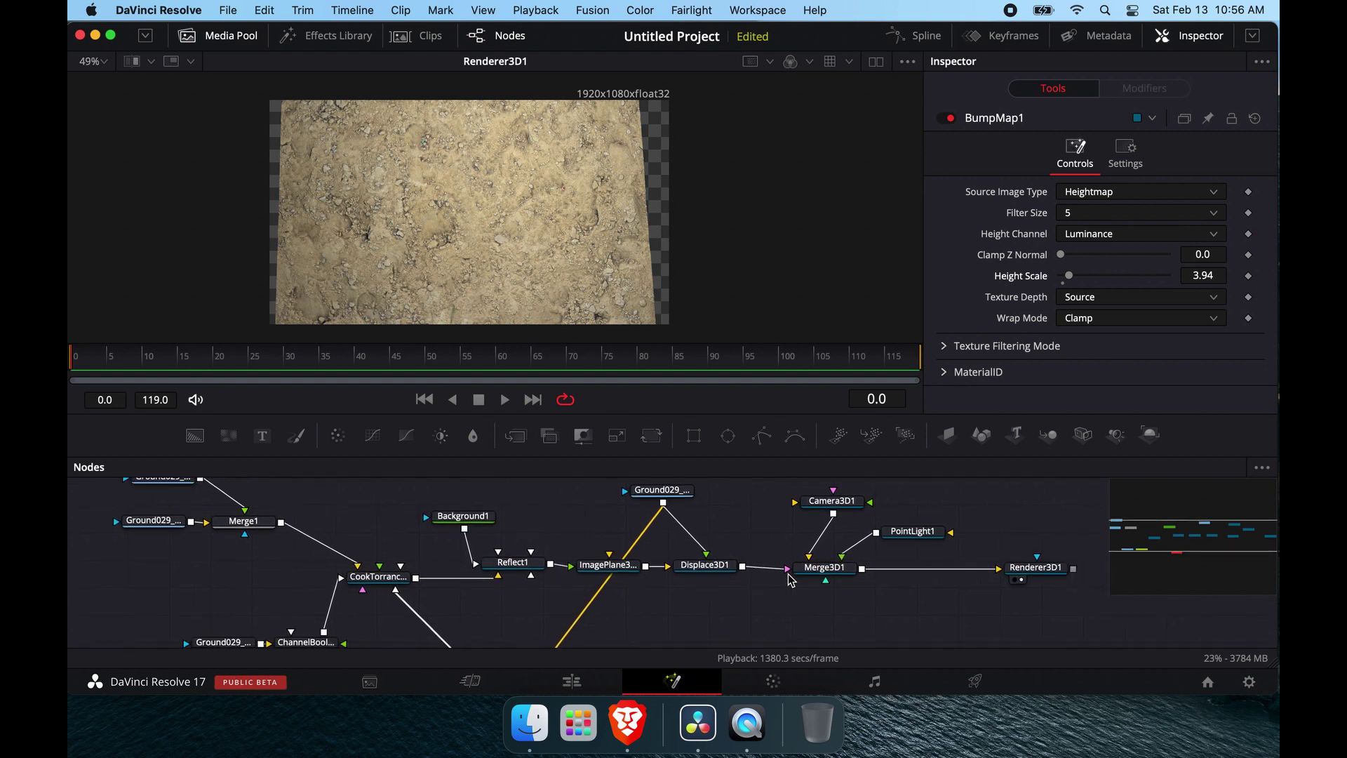
# - Examine the node tree from the Ground029 maps and CookTorrance1 through BumpMap1 and Displace3D1 to Renderer3D1
pyautogui.hscroll(2, 790, 580)
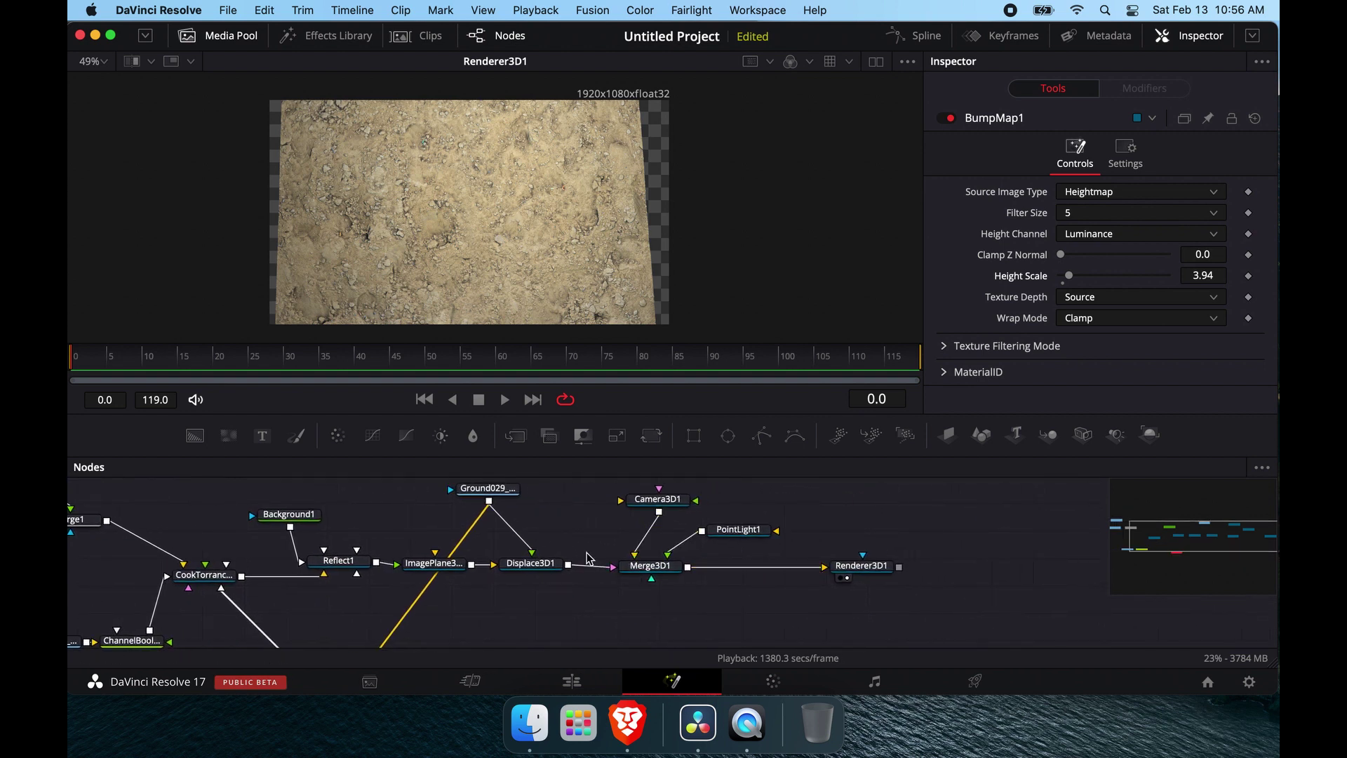
pyautogui.scroll(-3, 390, 617)
pyautogui.hscroll(-2, 391, 617)
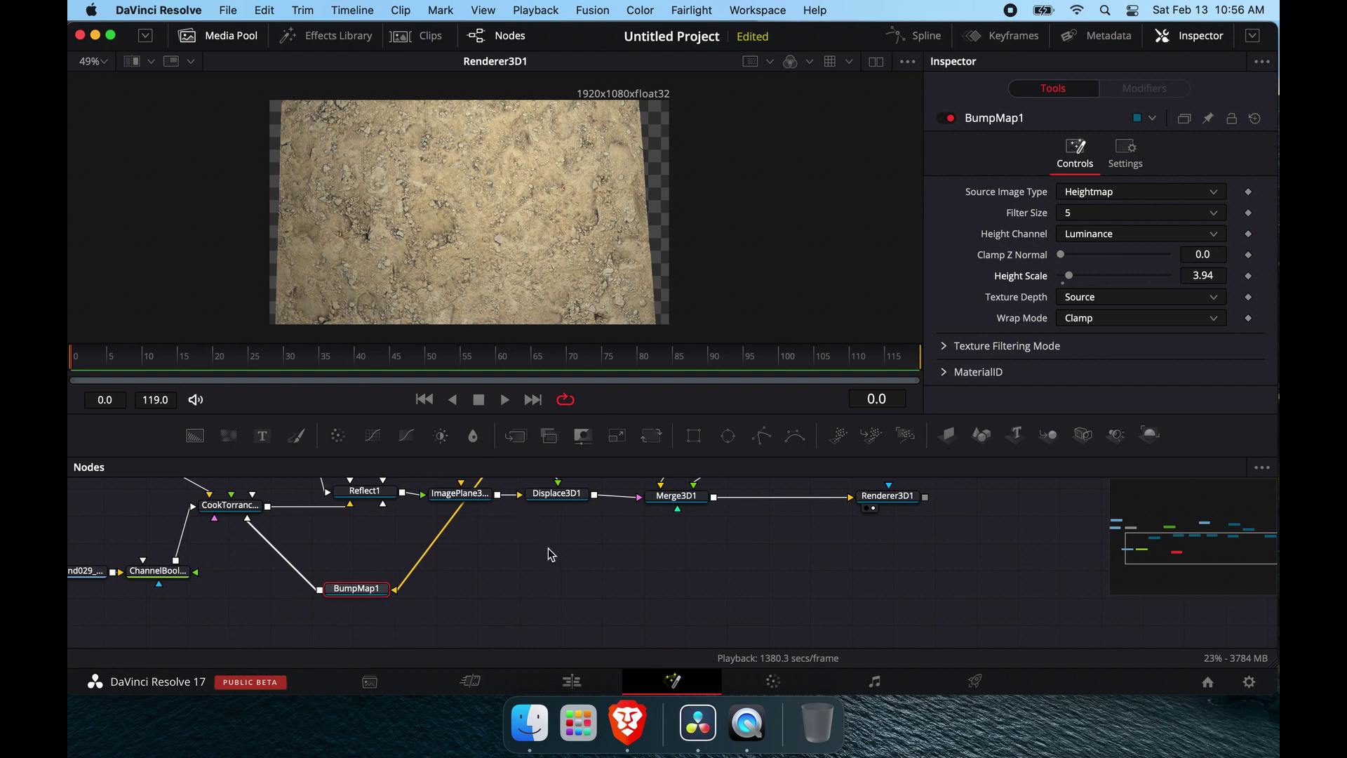
pyautogui.scroll(3, 551, 560)
pyautogui.hscroll(4, 551, 560)
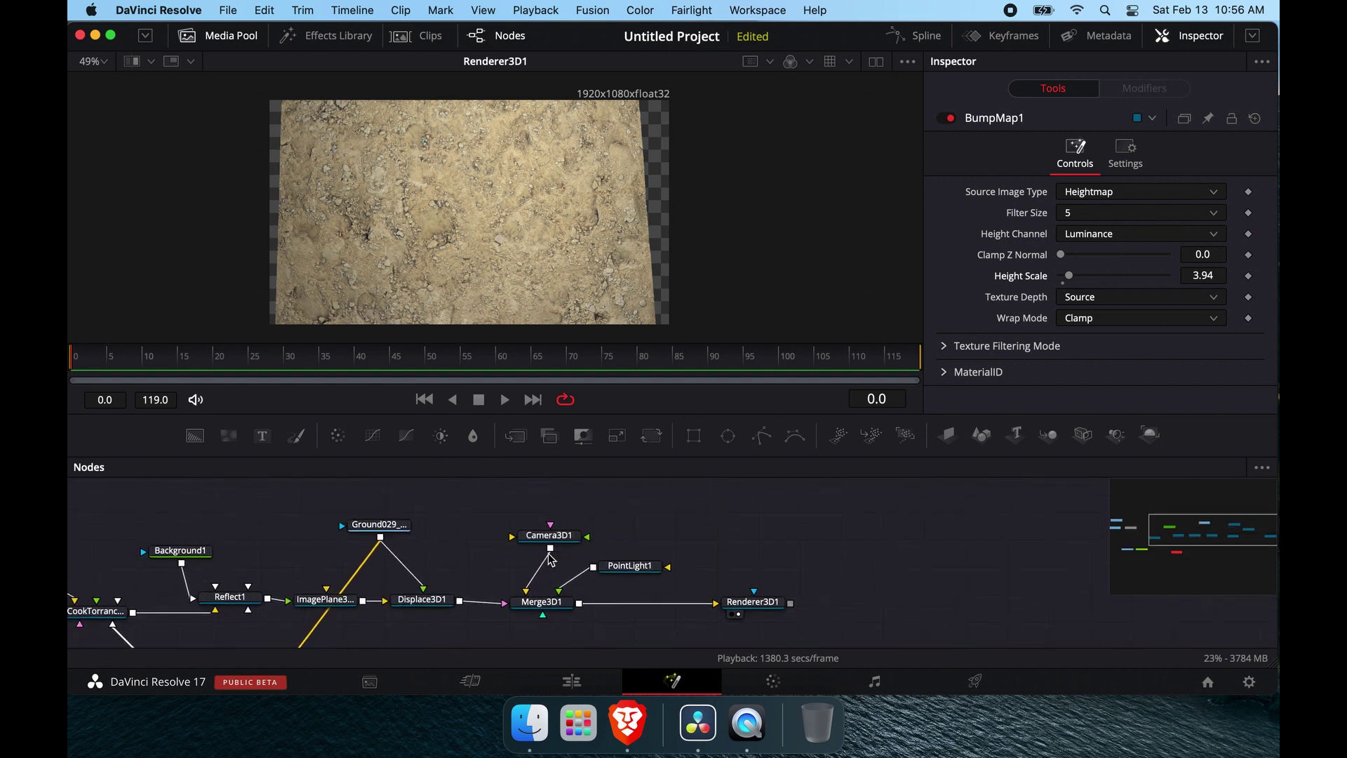
pyautogui.hscroll(-5, 551, 559)
pyautogui.scroll(1, 551, 559)
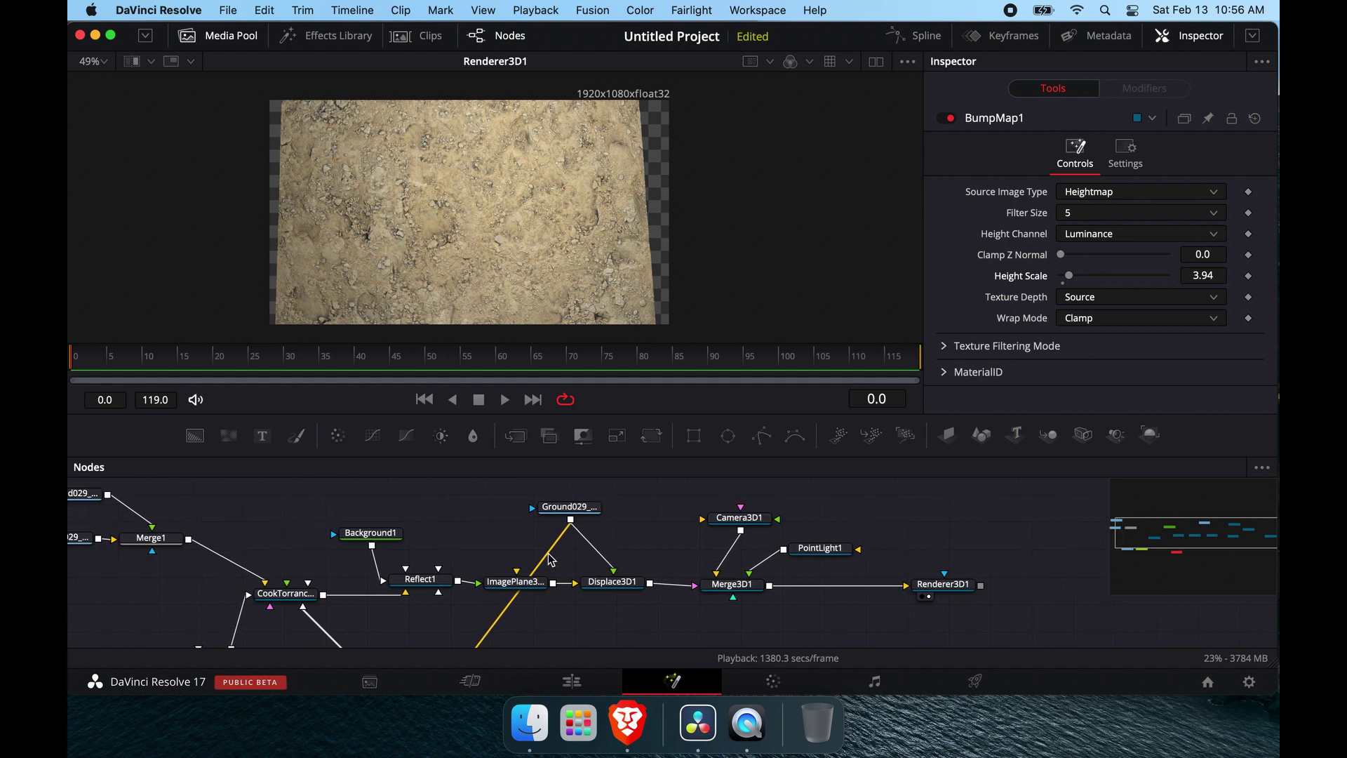
pyautogui.hscroll(-2, 550, 559)
pyautogui.scroll(1, 551, 560)
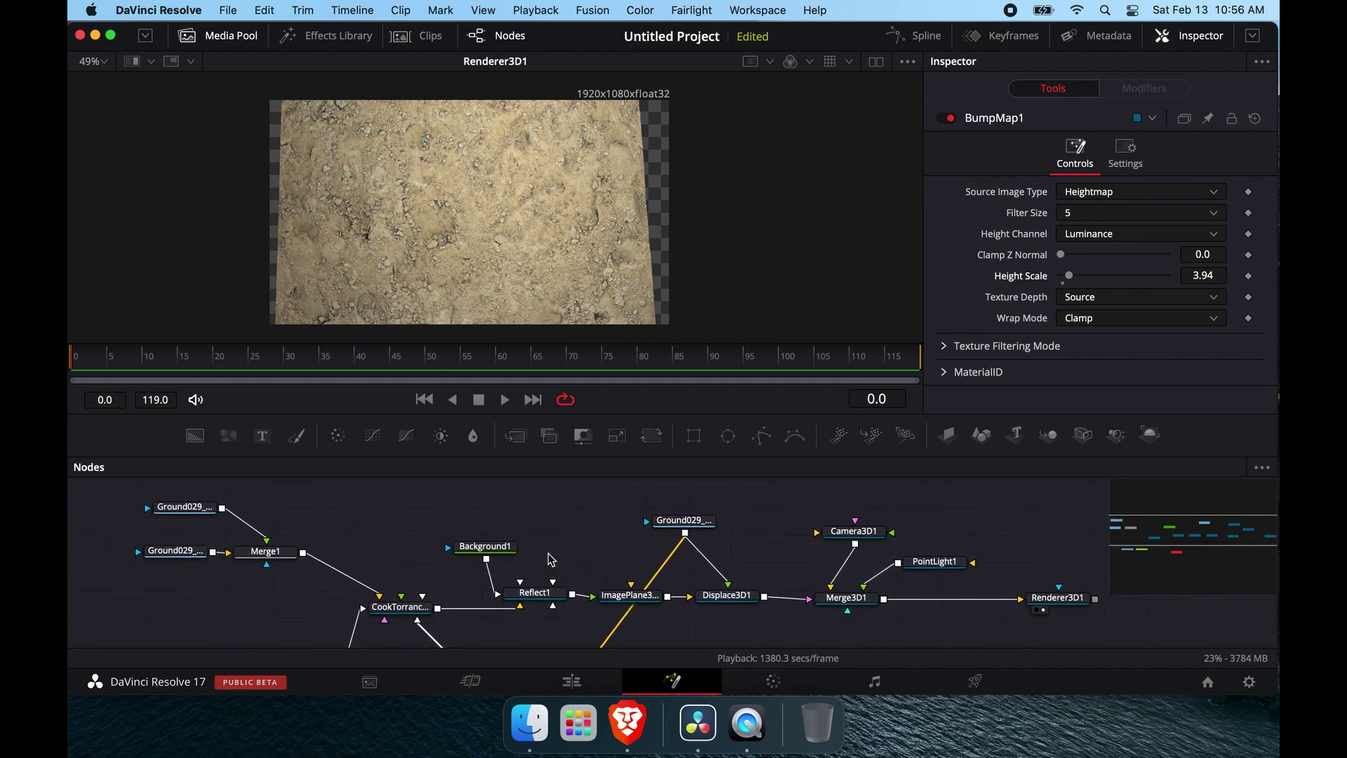
pyautogui.scroll(-3, 551, 559)
pyautogui.hscroll(3, 551, 559)
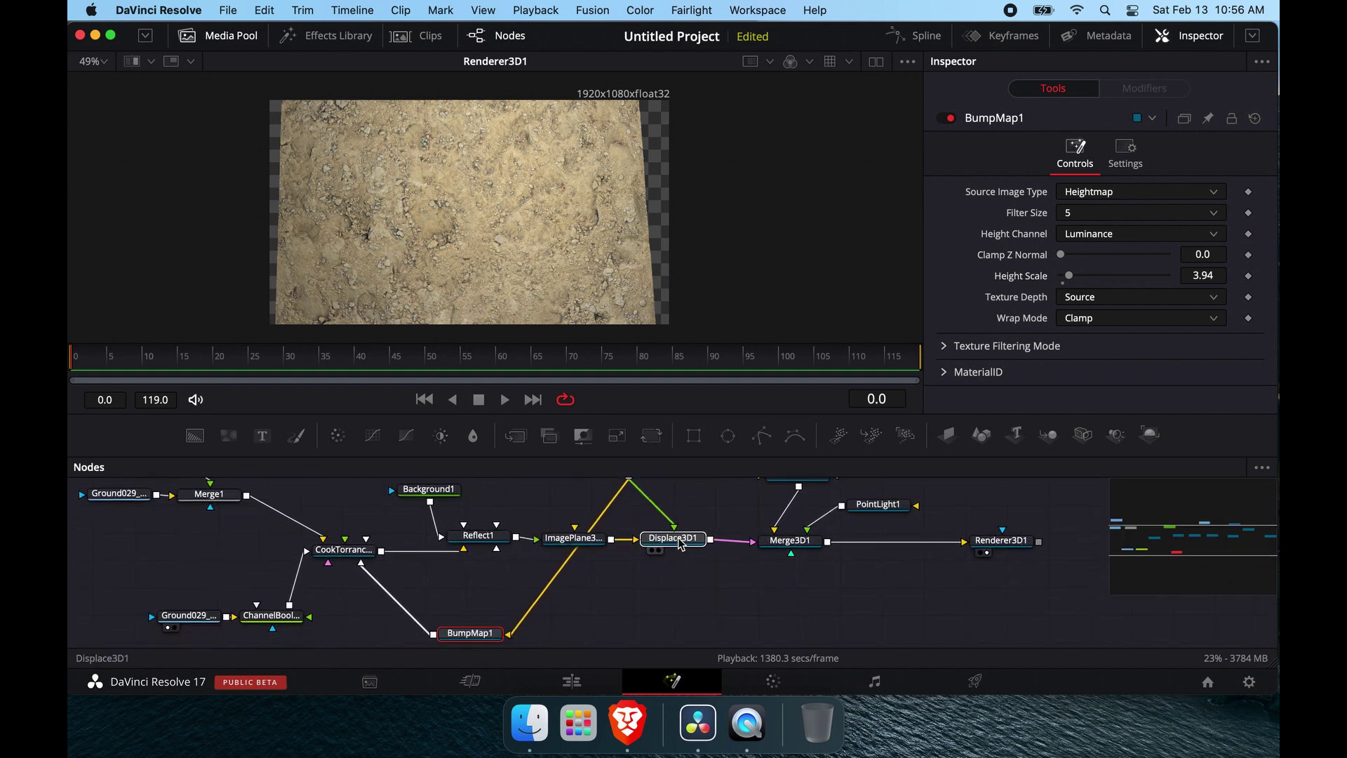
# - Tidy the node layout by nudging Displace3D1 slightly towards Merge3D1 and placing Background1 directly above Reflect1
pyautogui.moveTo(679, 543); pyautogui.dragTo(687, 546)
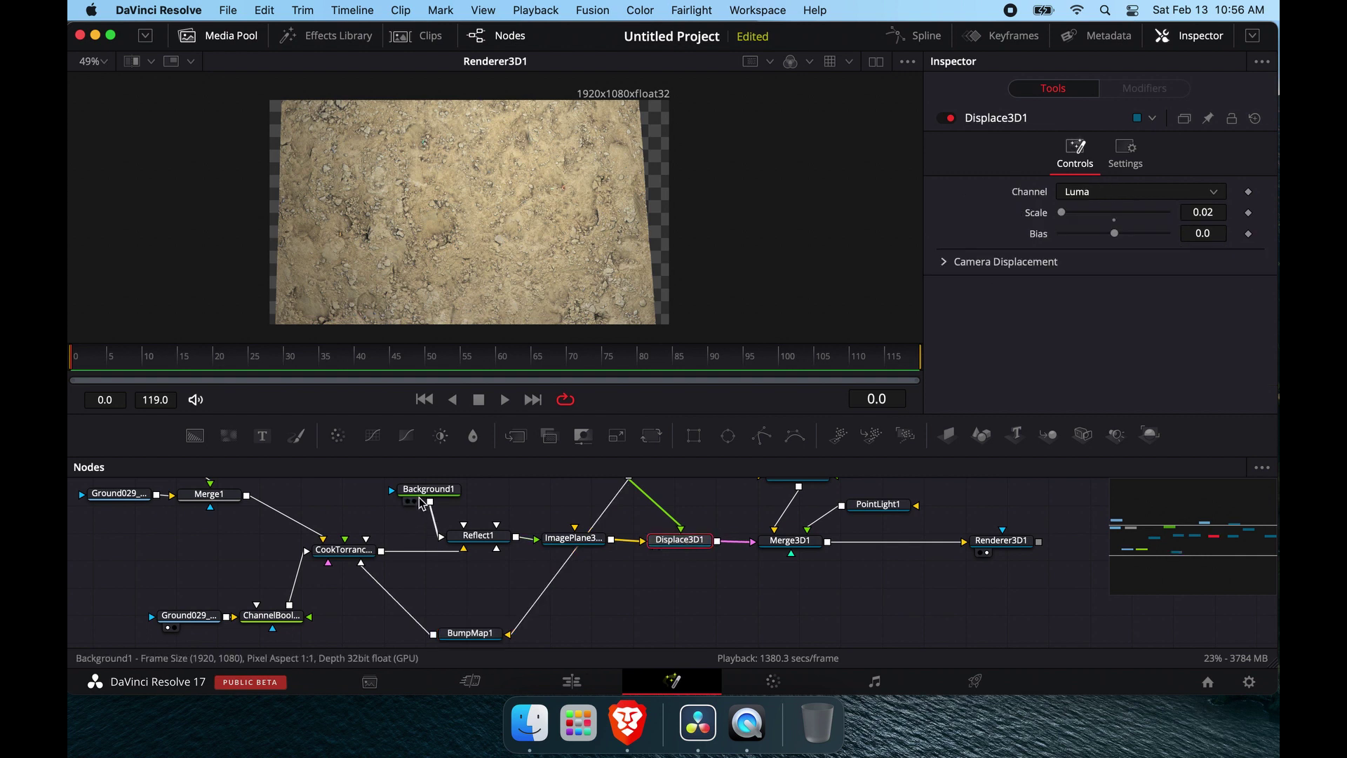
pyautogui.moveTo(421, 503); pyautogui.dragTo(475, 499)
pyautogui.click(485, 501)
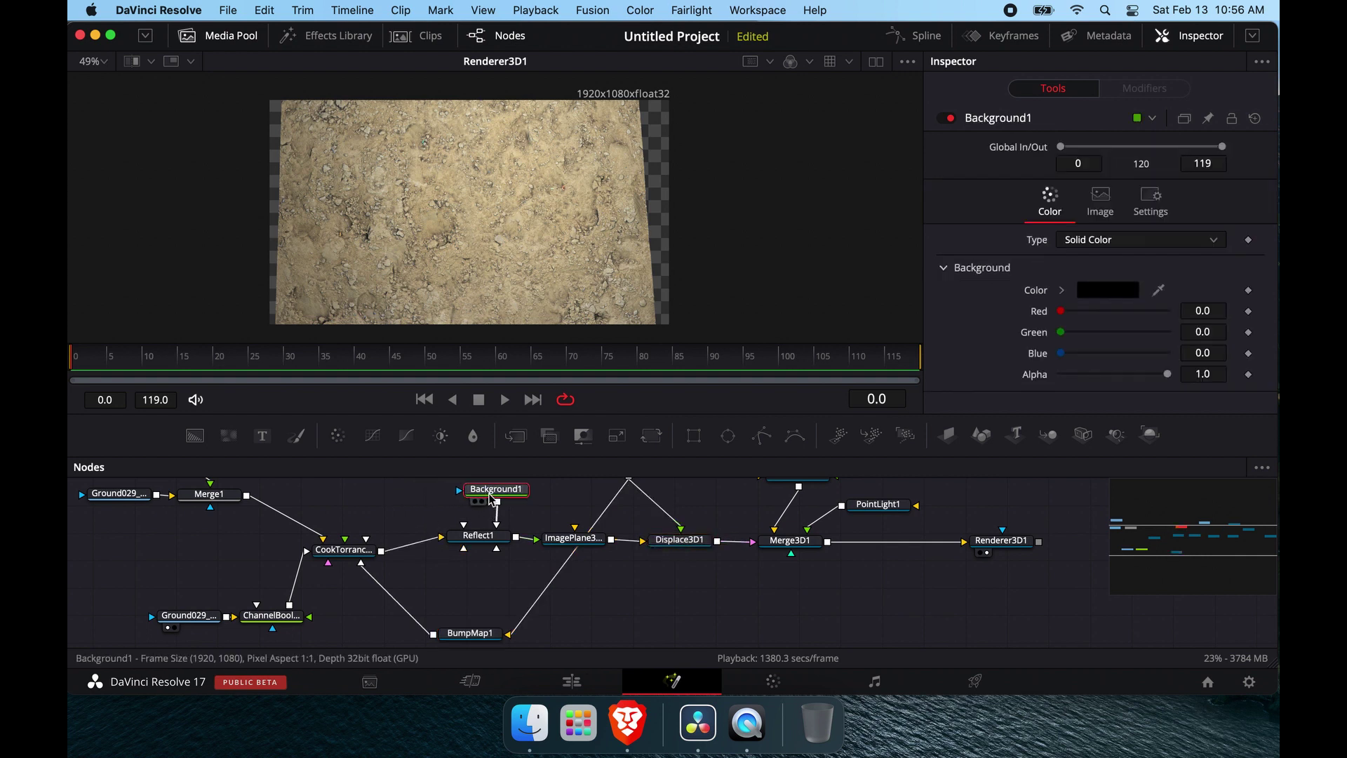